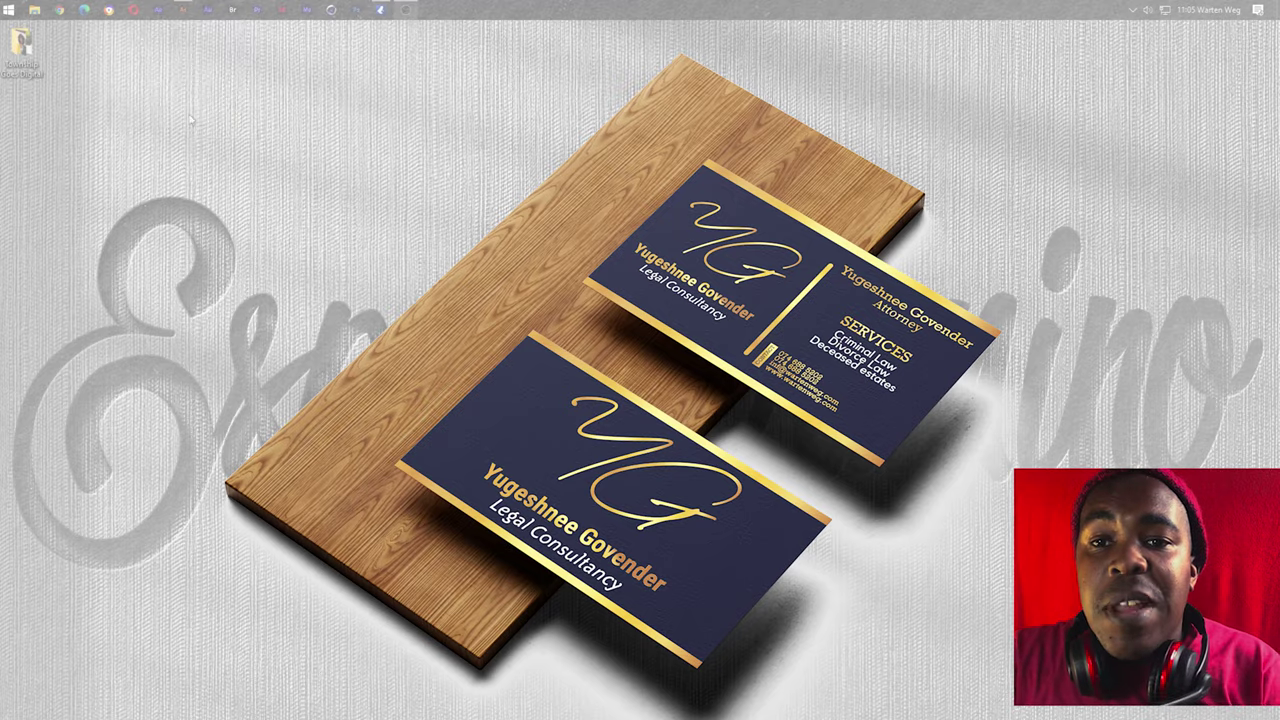
Bring the Illustrator window with the finished navy-and-gold business card mockup to the front.
click(184, 14)
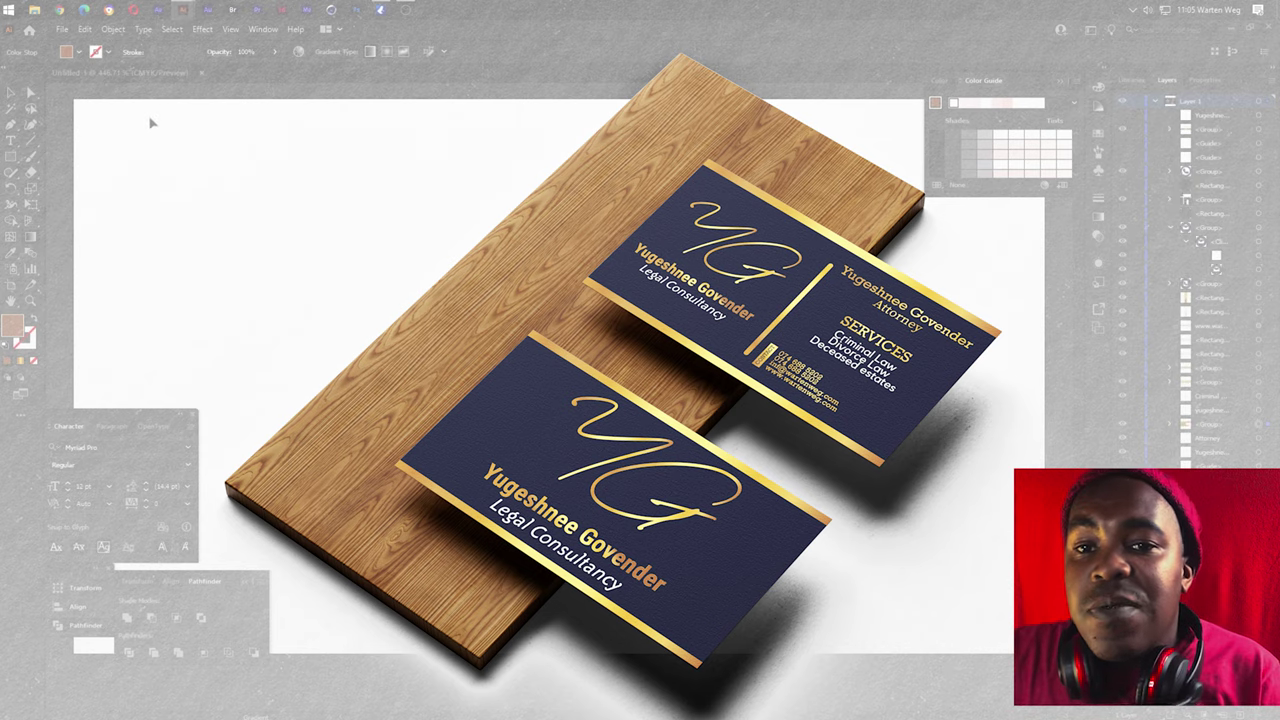
Create a 3.5 × 2 in CMYK, 300 ppi document named 'Business Card Tutorial'.
click(62, 30)
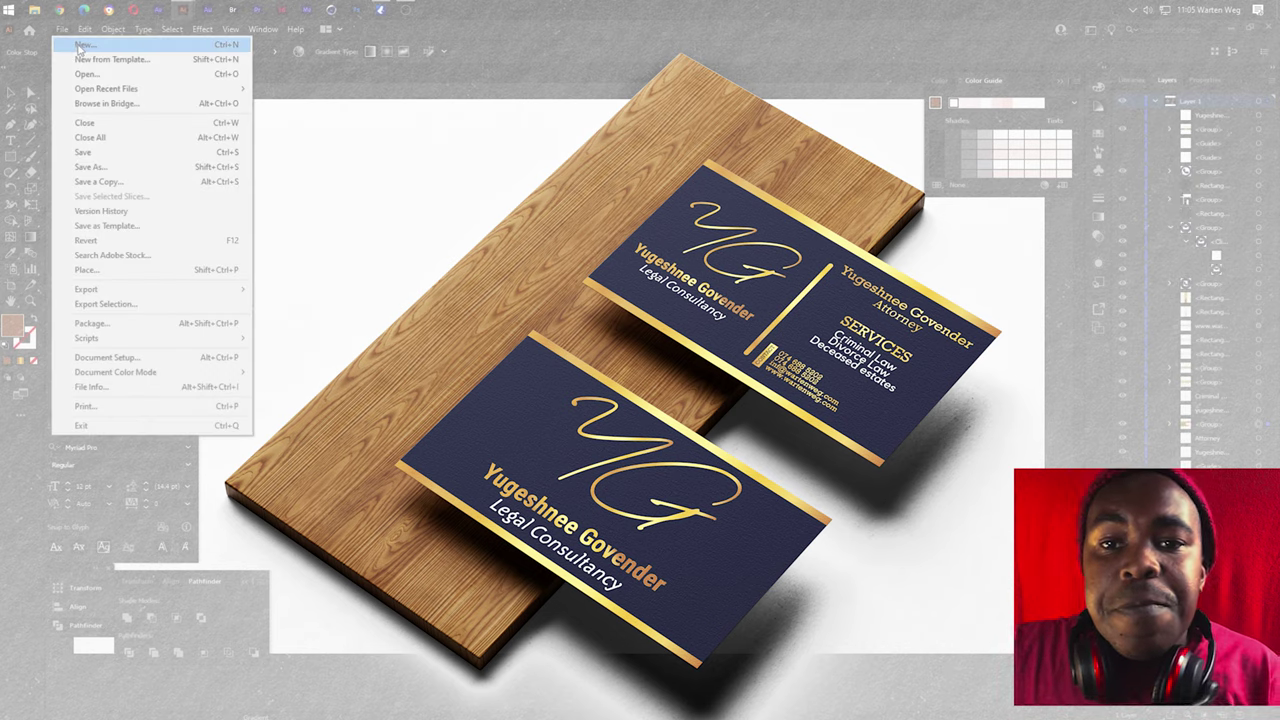
click(82, 45)
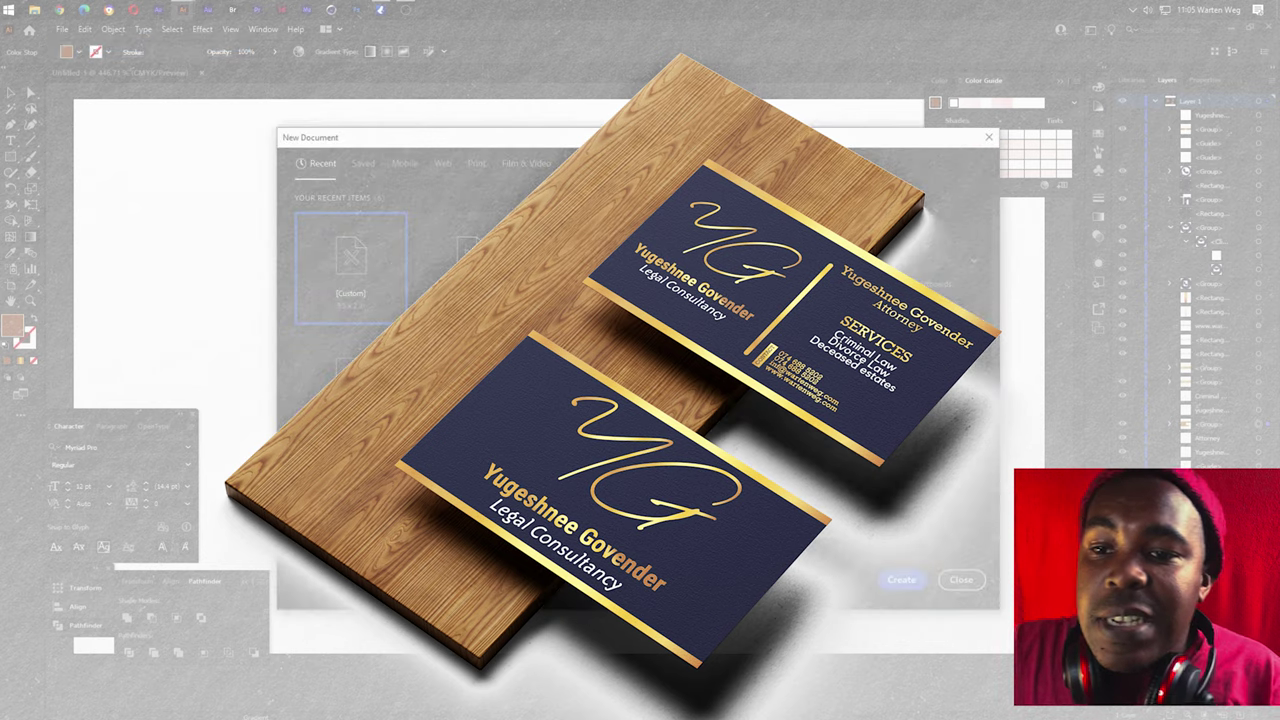
drag(659, 147, 563, 152)
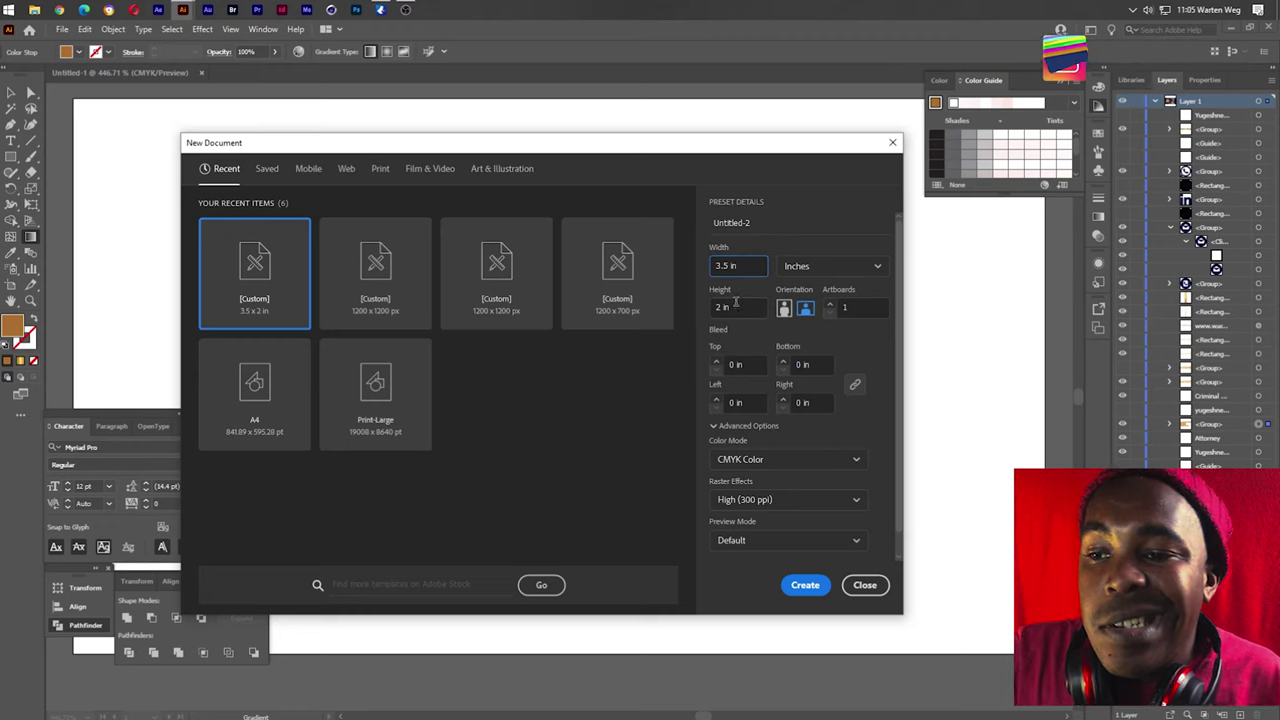
click(716, 307)
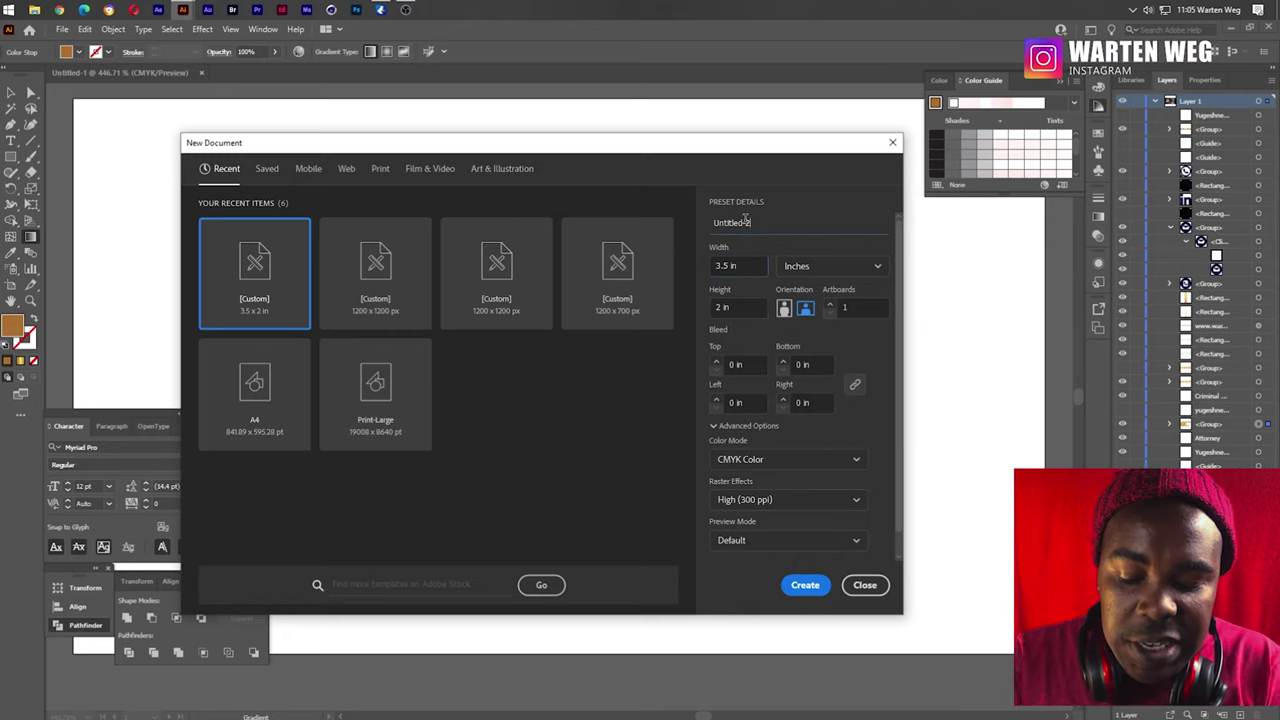
text(Business Ca)
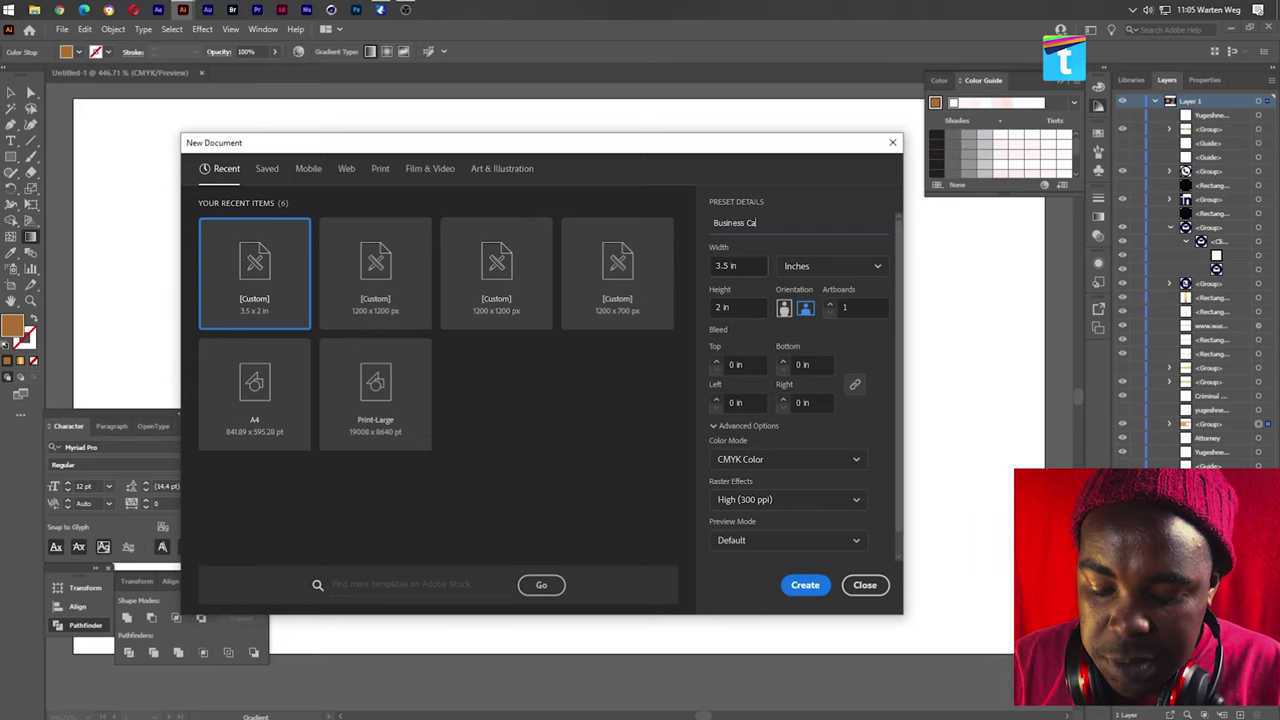
text(rd Tutorial)
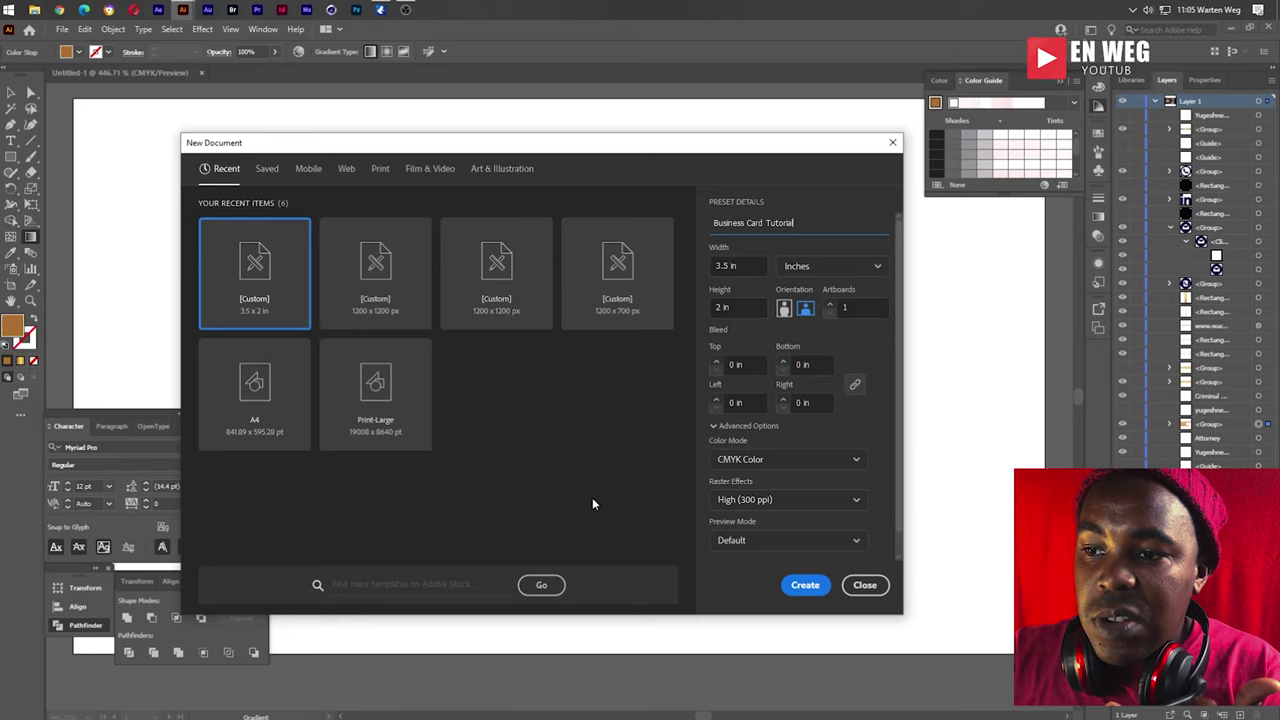
click(794, 587)
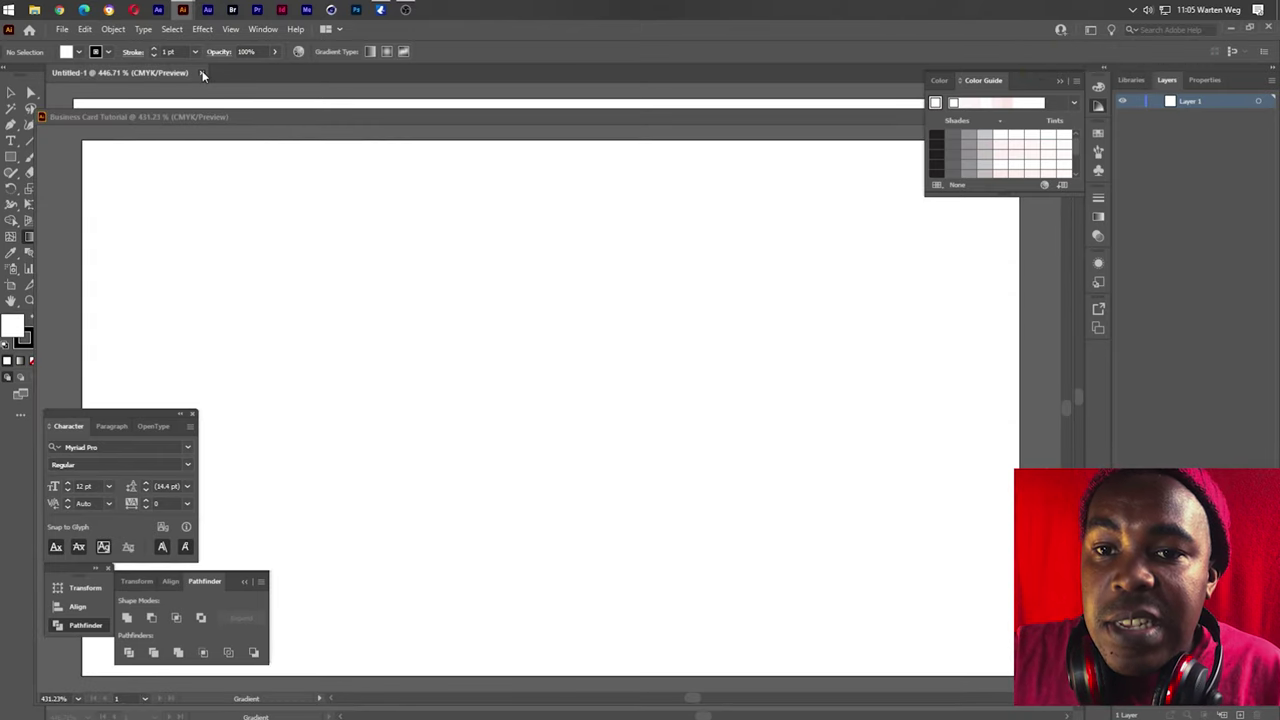
Close Untitled-1 and draw a black, stroke-free rectangle covering the whole artboard.
click(201, 74)
drag(245, 123, 255, 71)
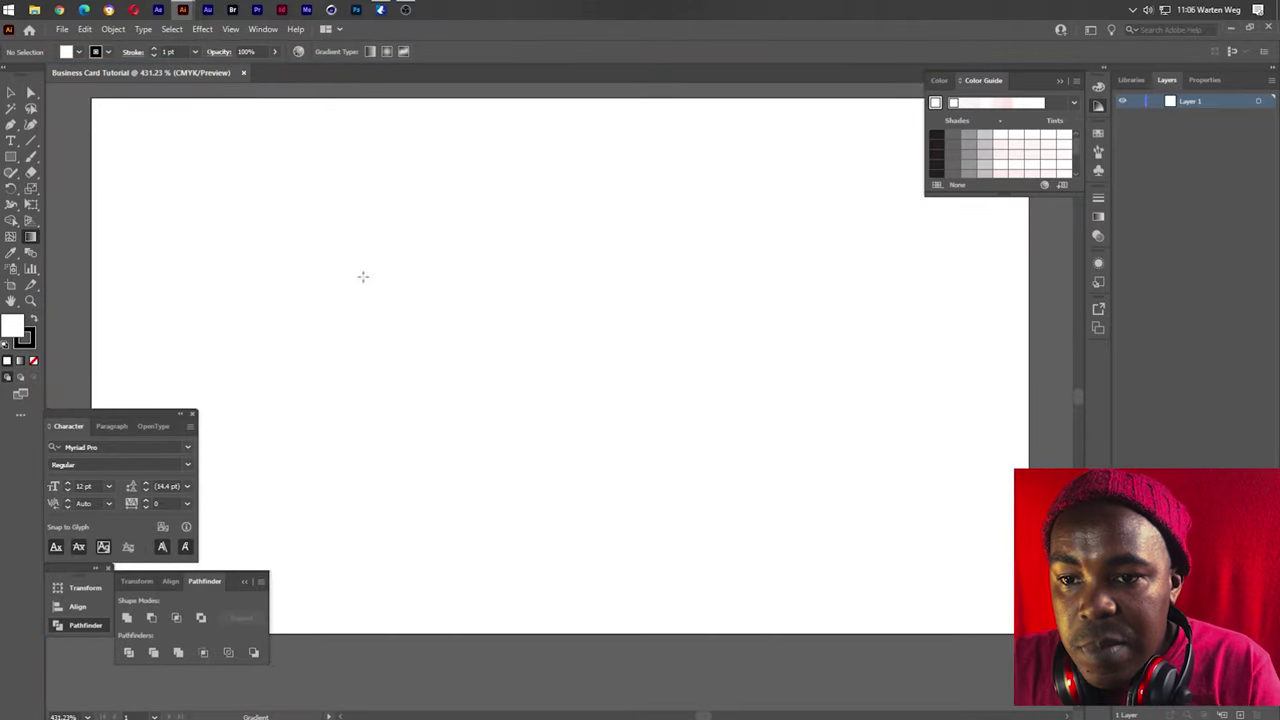
click(10, 92)
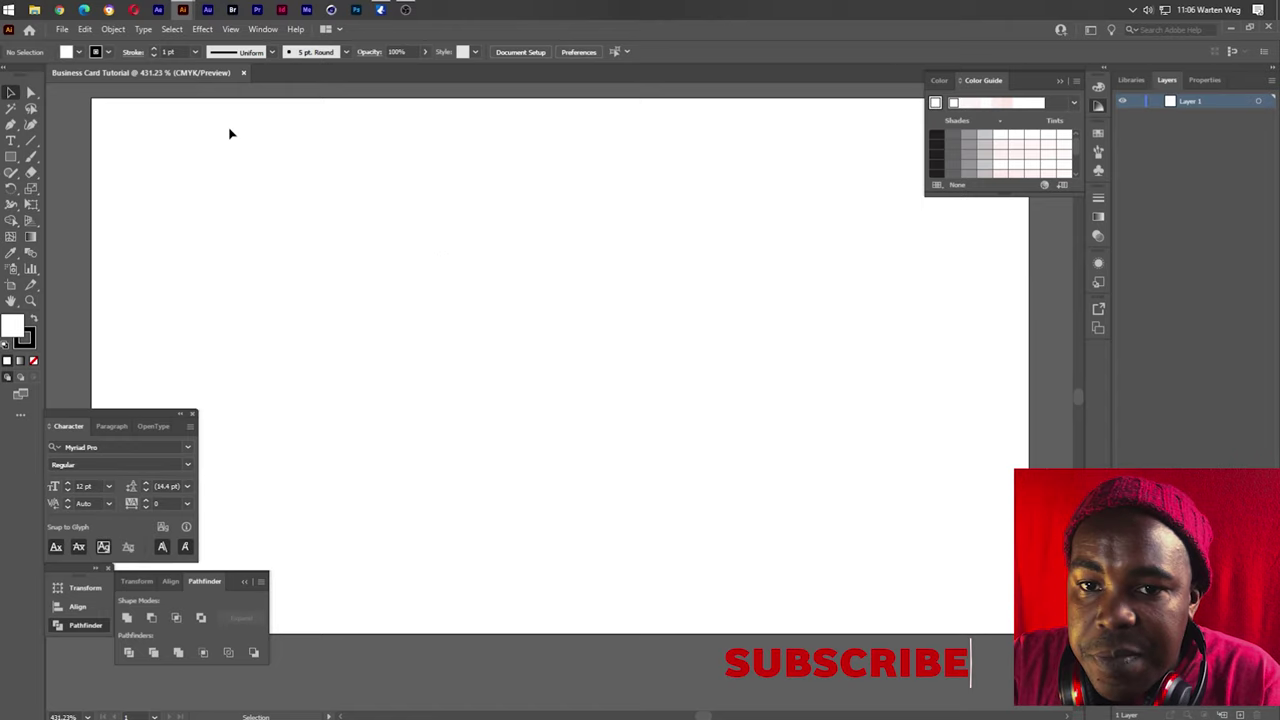
click(10, 157)
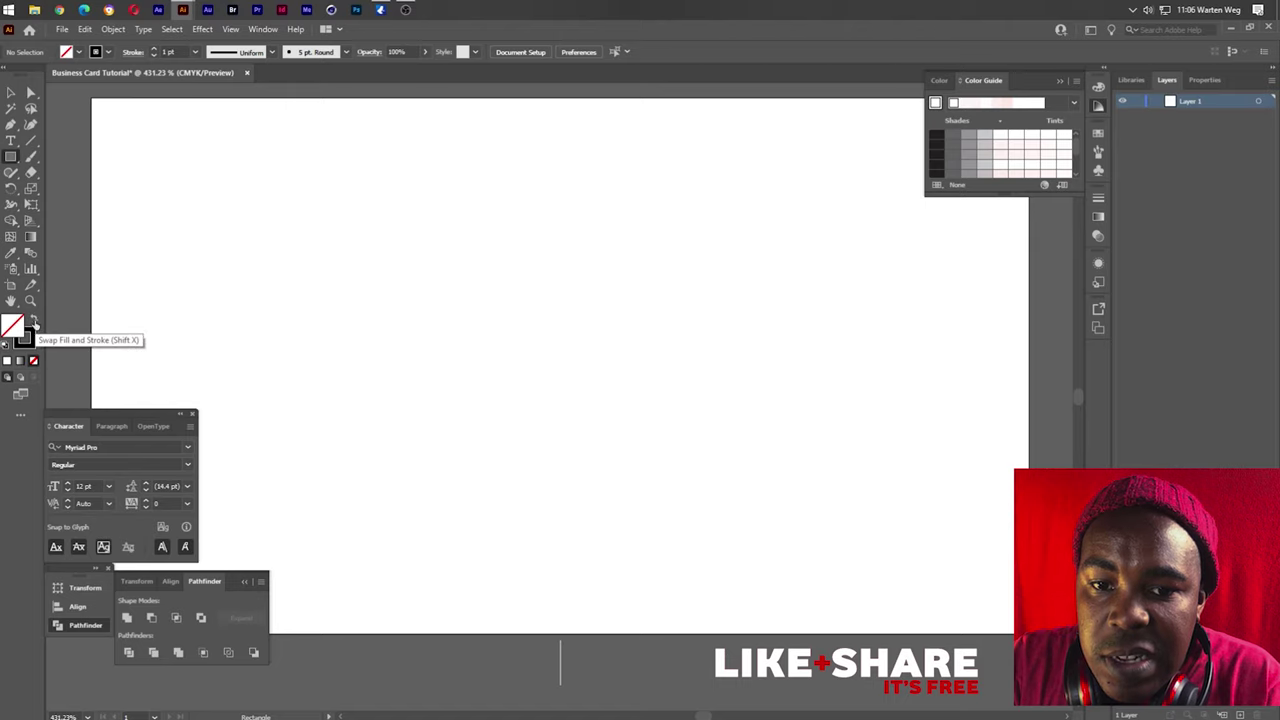
click(32, 320)
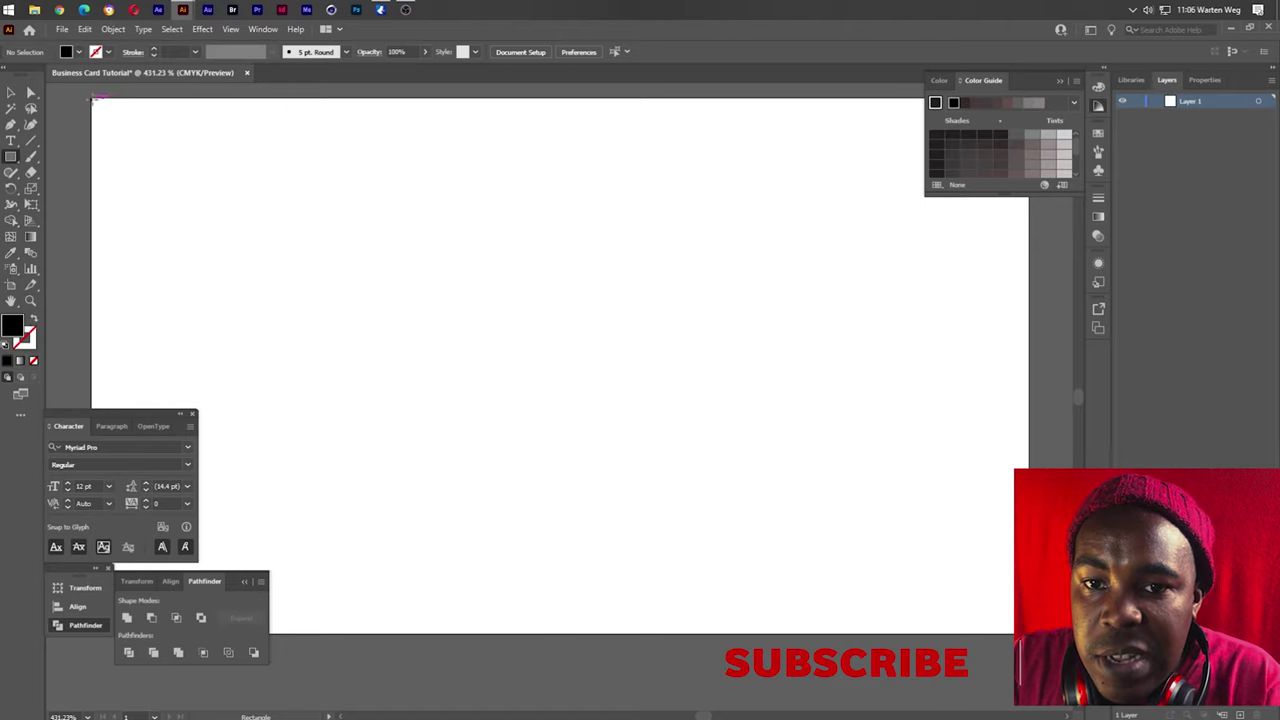
mouse_move(91, 97)
mouse_down()
mouse_move(991, 553)
mouse_move(1028, 635)
mouse_up()
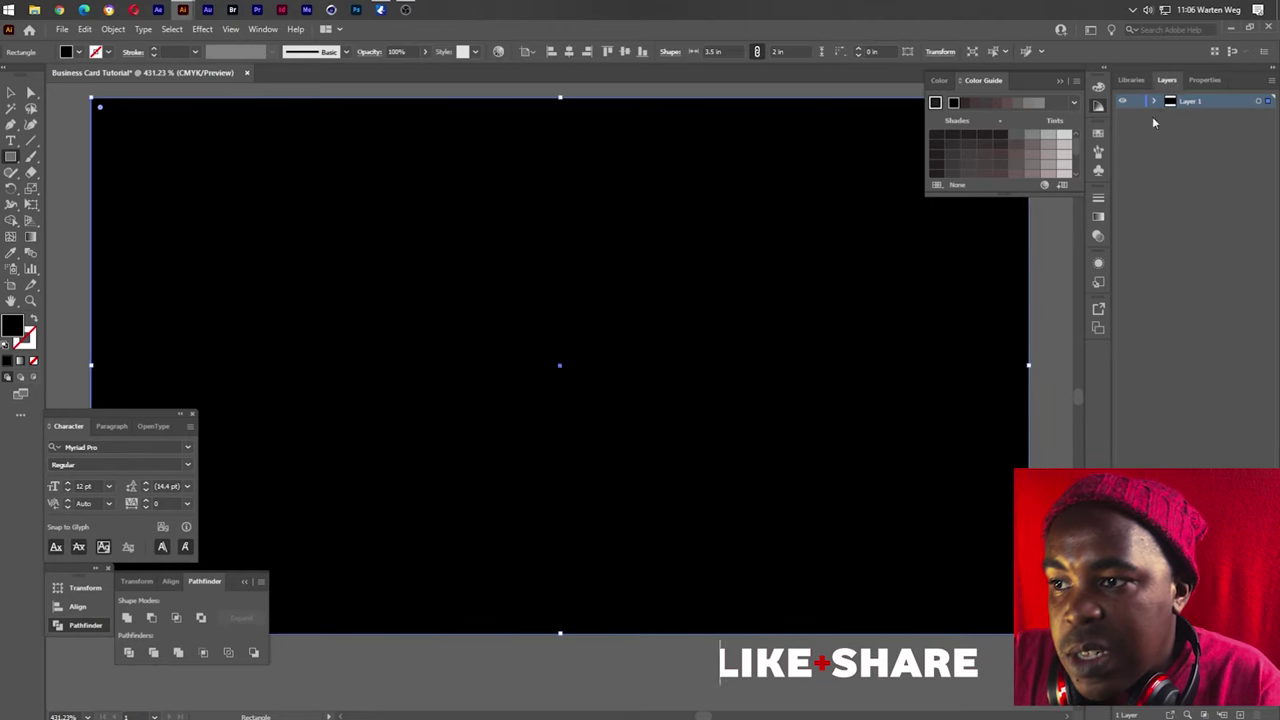
Recolour the full-card rectangle dark navy and lock Layer 1 as the background.
double_click(10, 336)
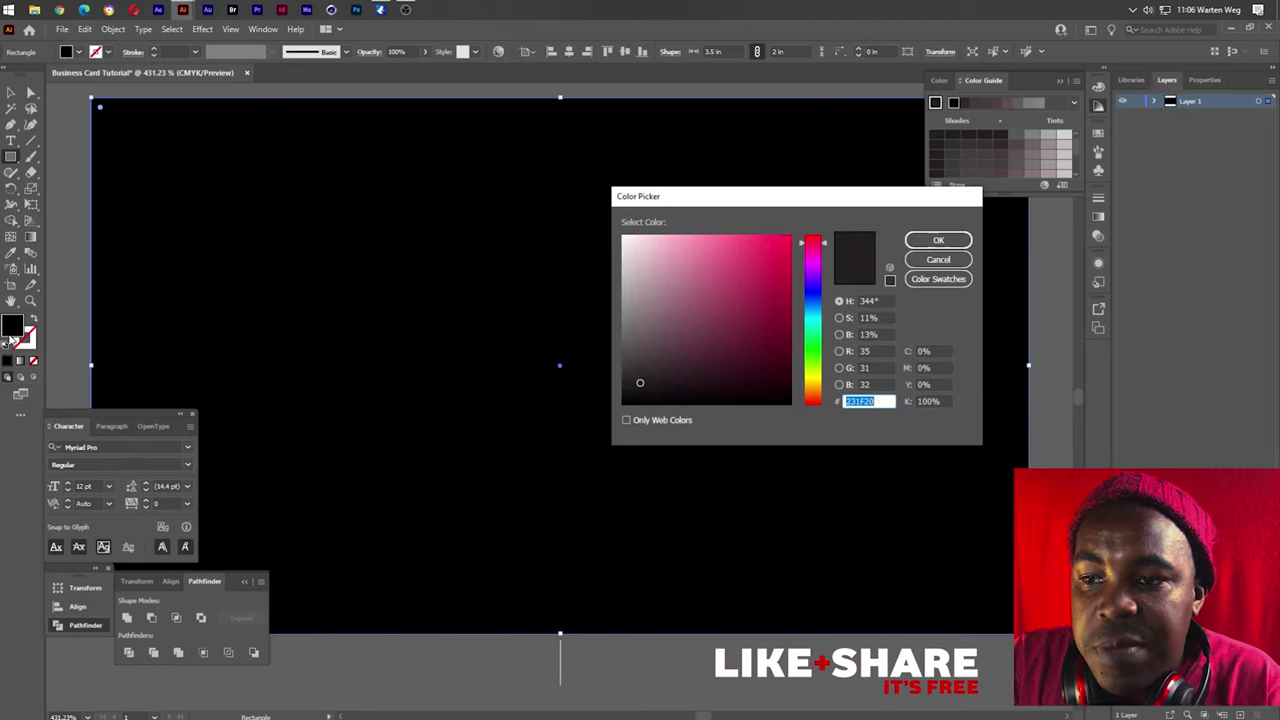
click(811, 299)
click(765, 355)
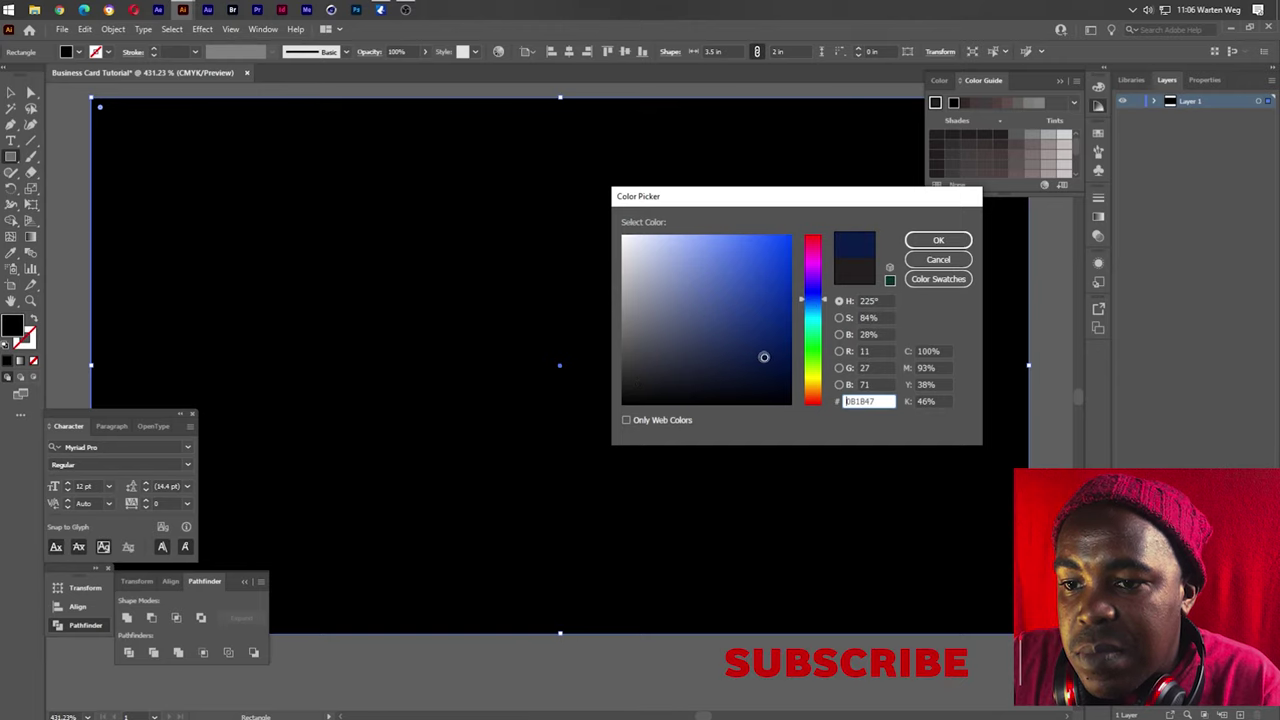
click(938, 240)
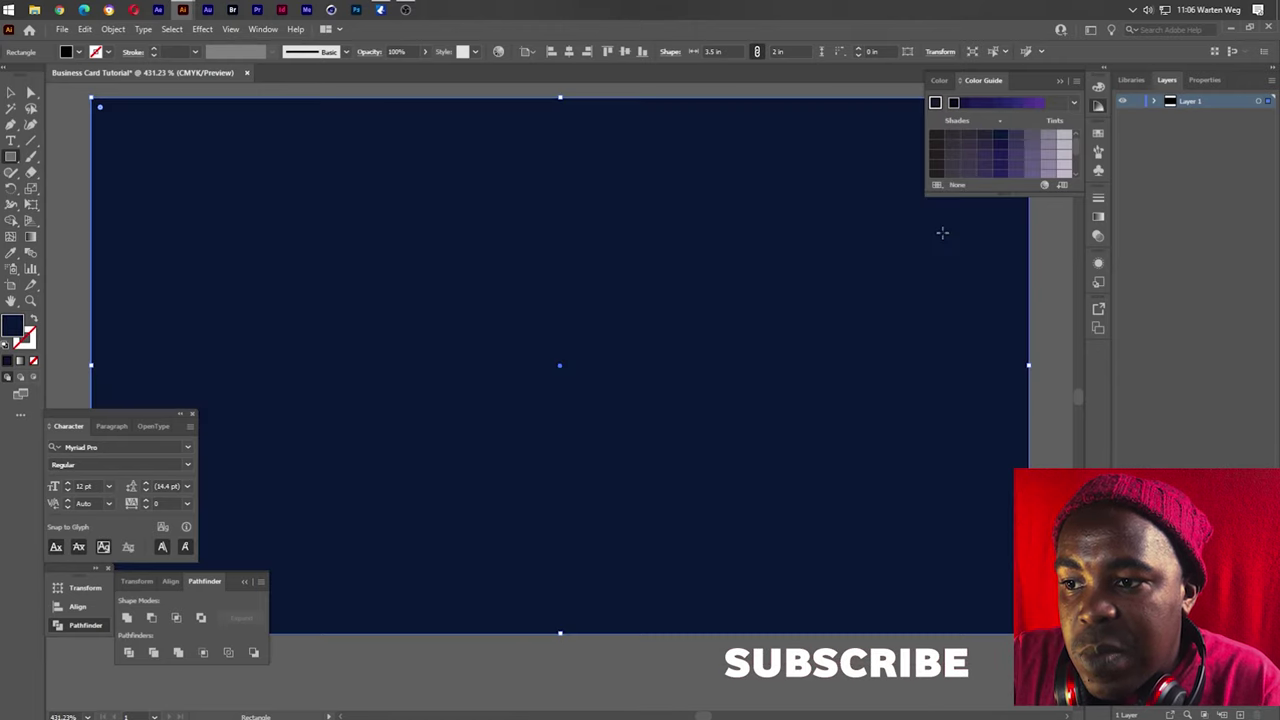
double_click(11, 326)
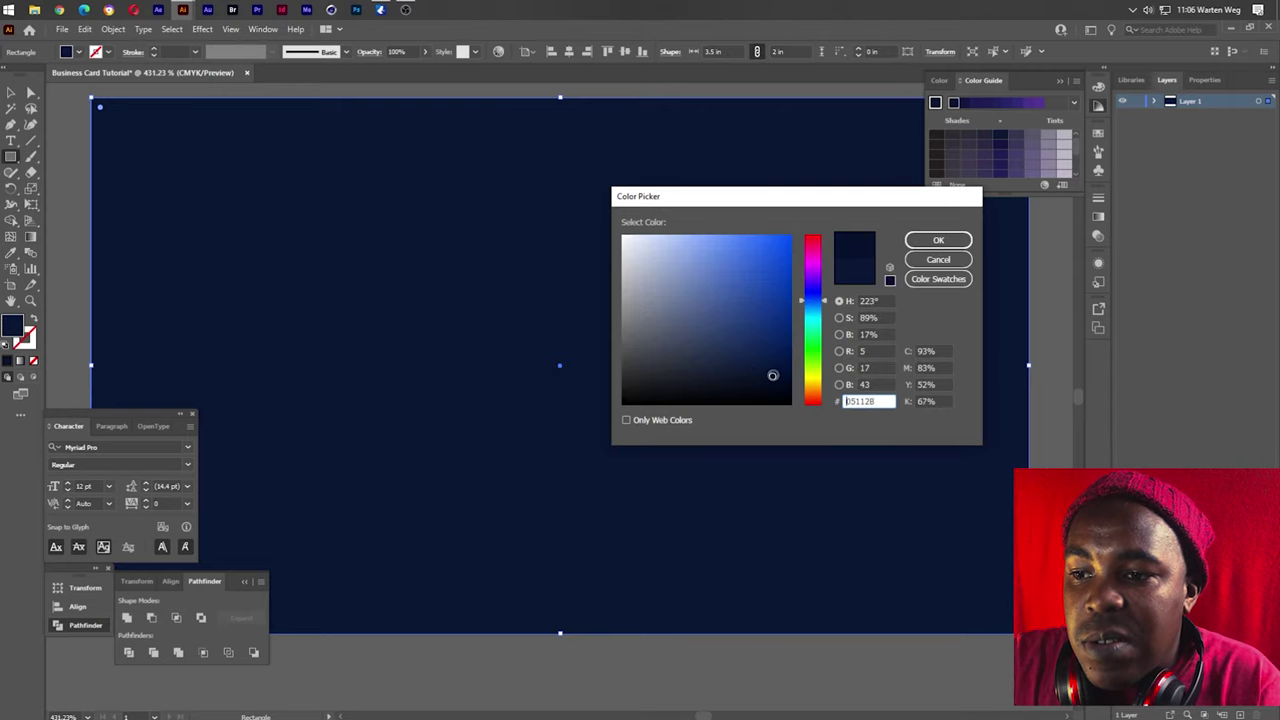
click(919, 240)
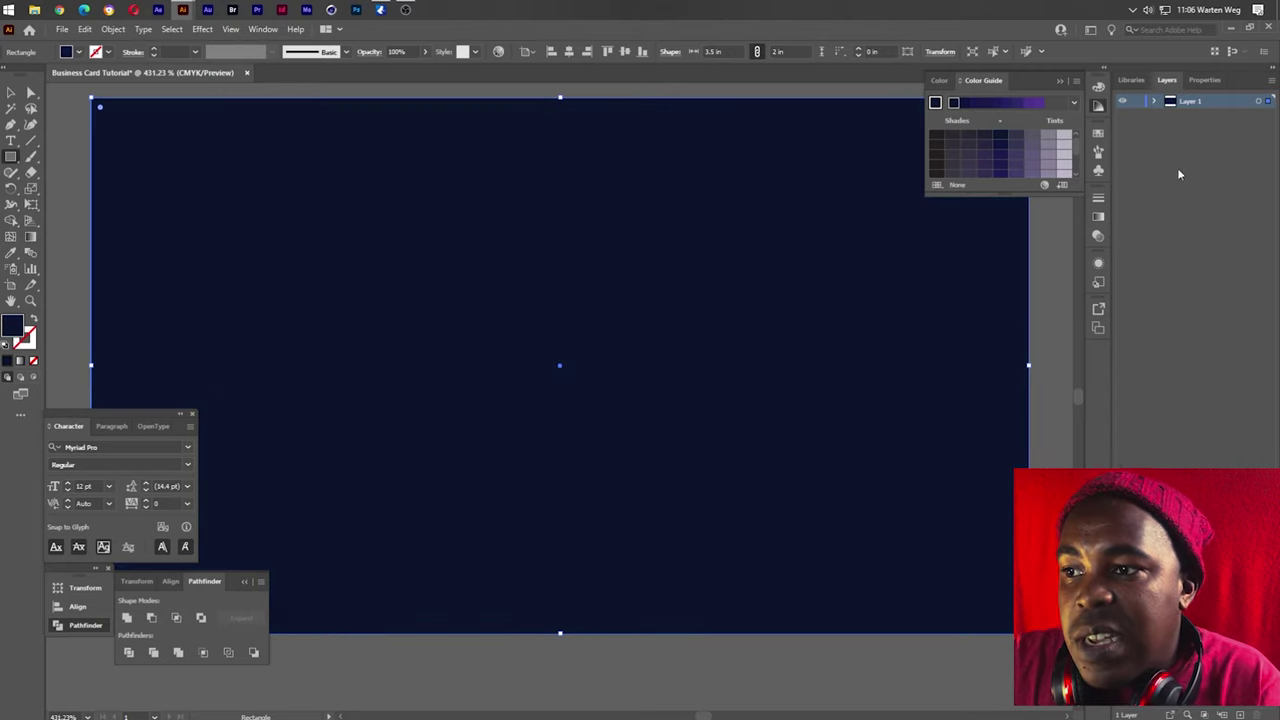
click(1137, 102)
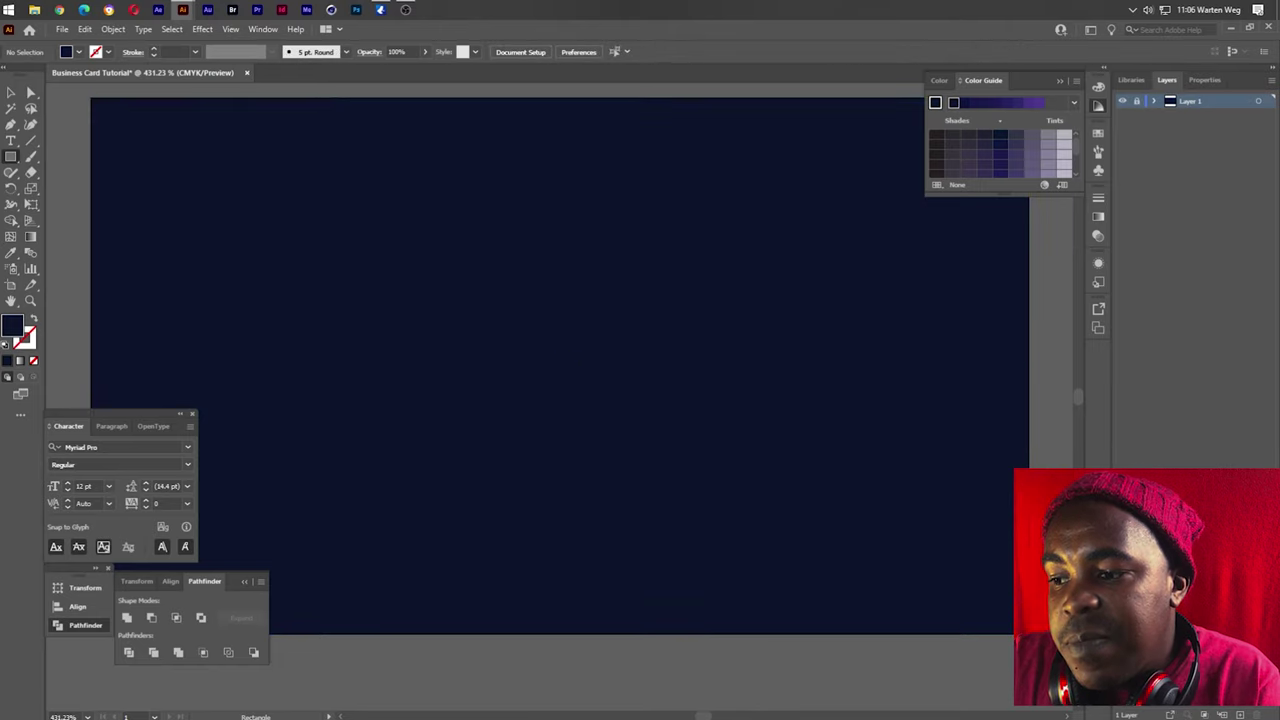
Add Layer 2, show rulers with a left-edge guide, and draw a thin strip across the card's top.
click(1240, 715)
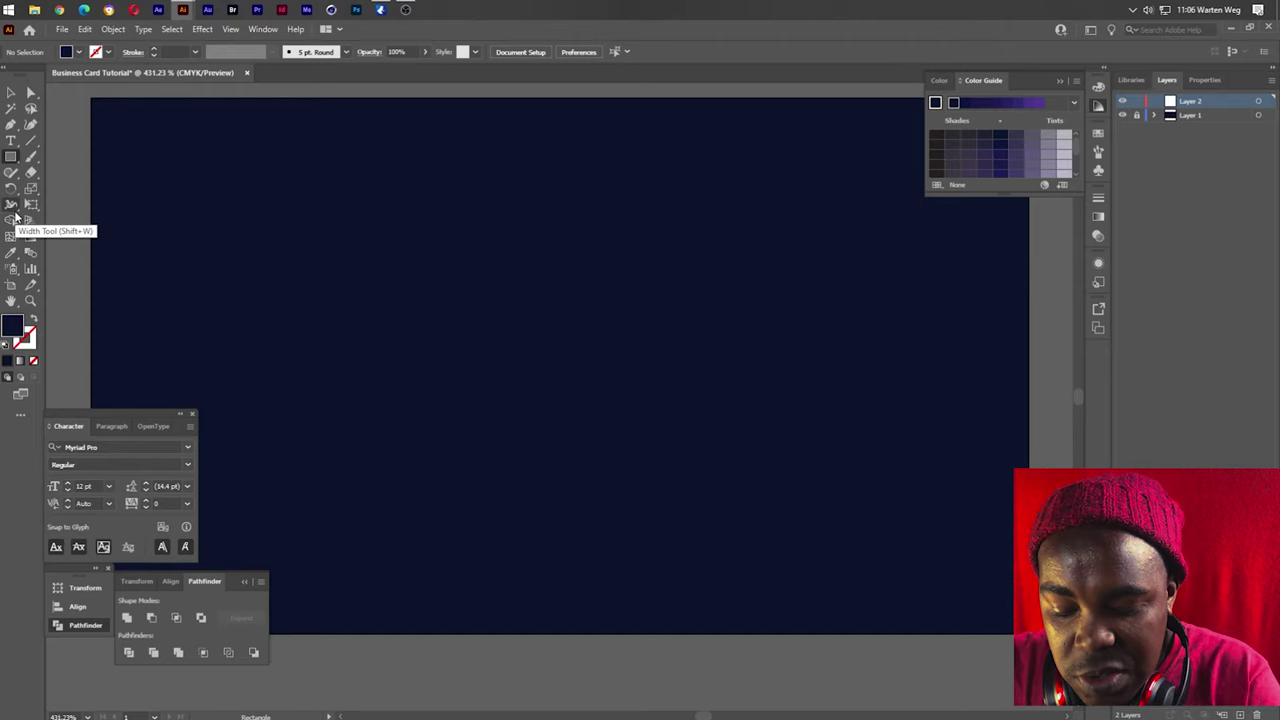
key(ctrl+r)
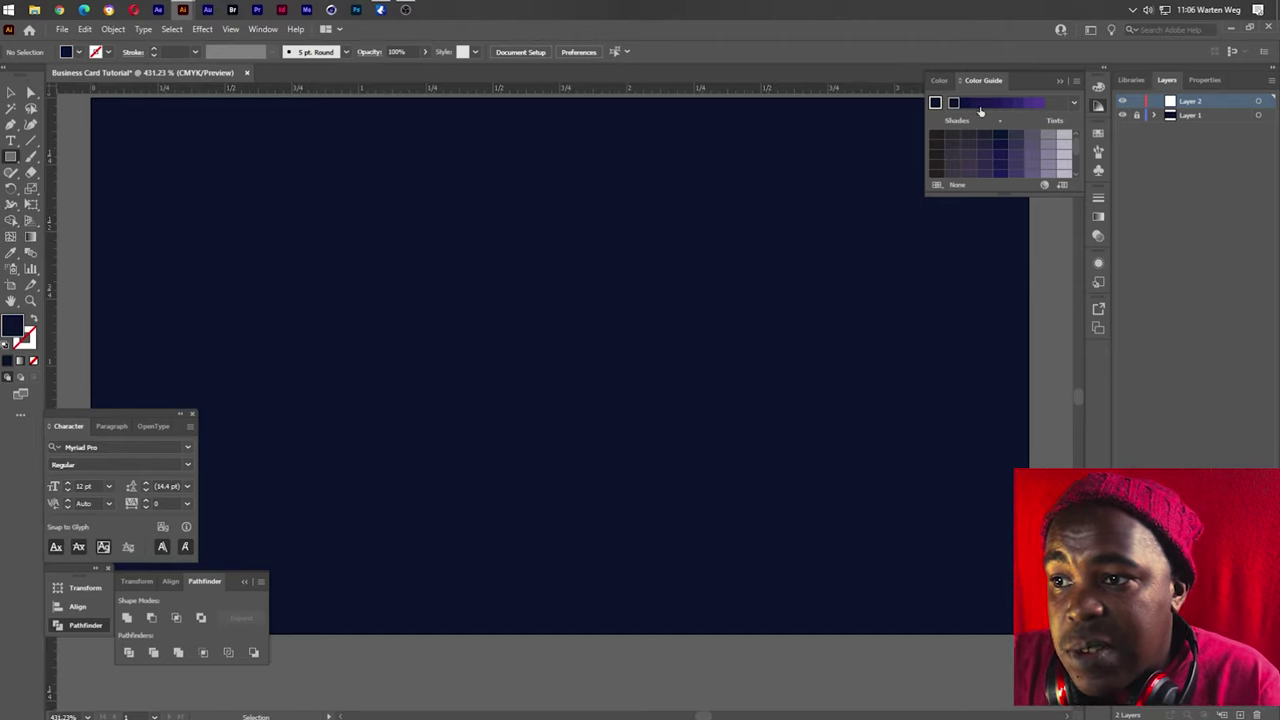
click(1058, 81)
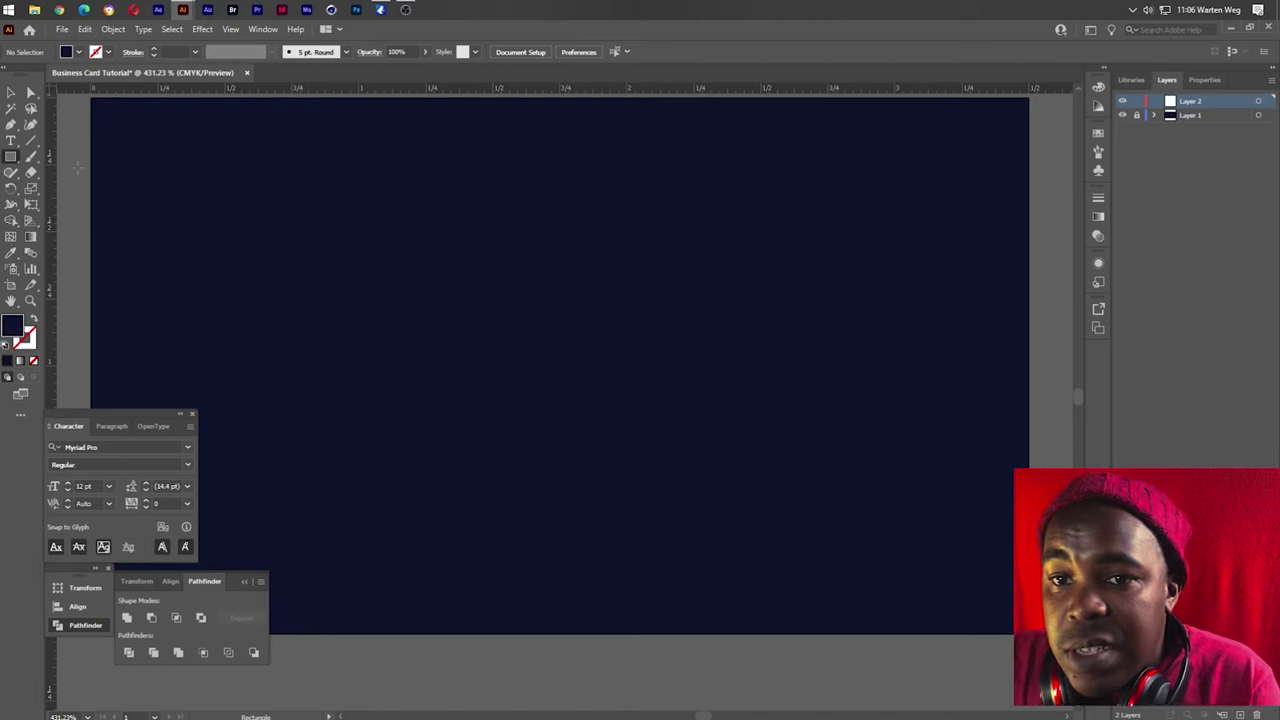
drag(84, 178, 389, 193)
key(ctrl+h)
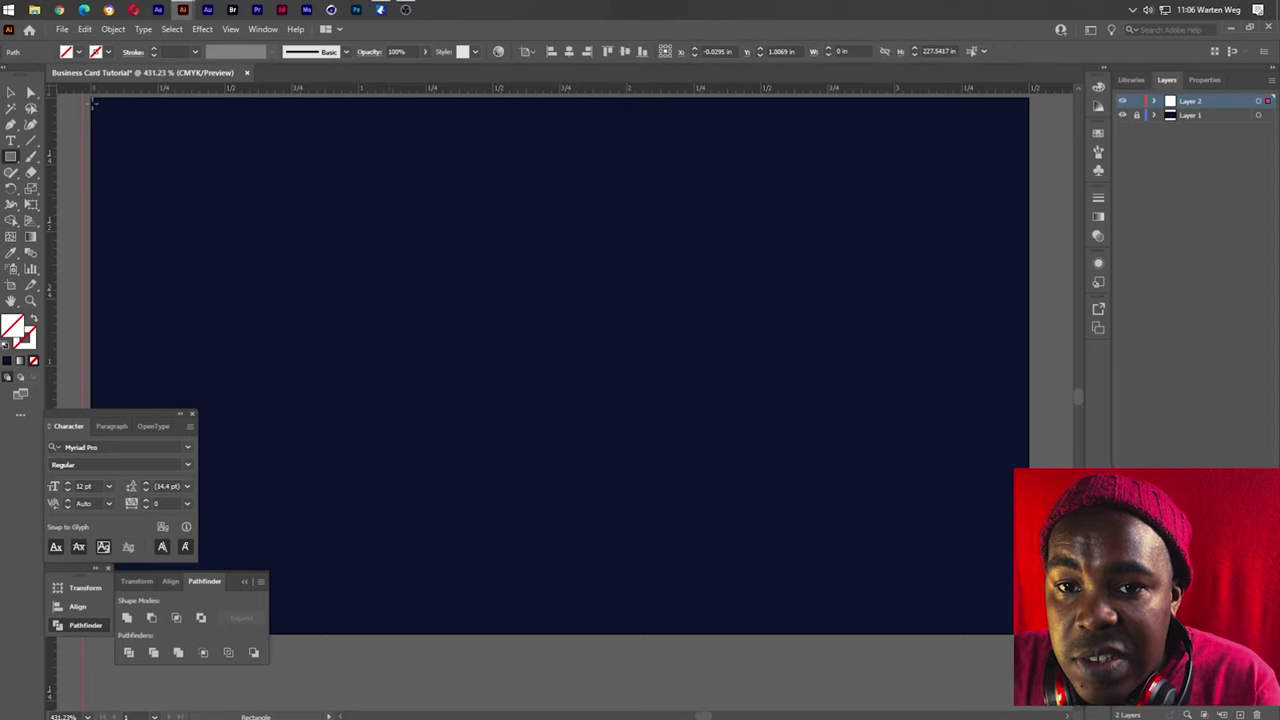
drag(91, 97, 1030, 122)
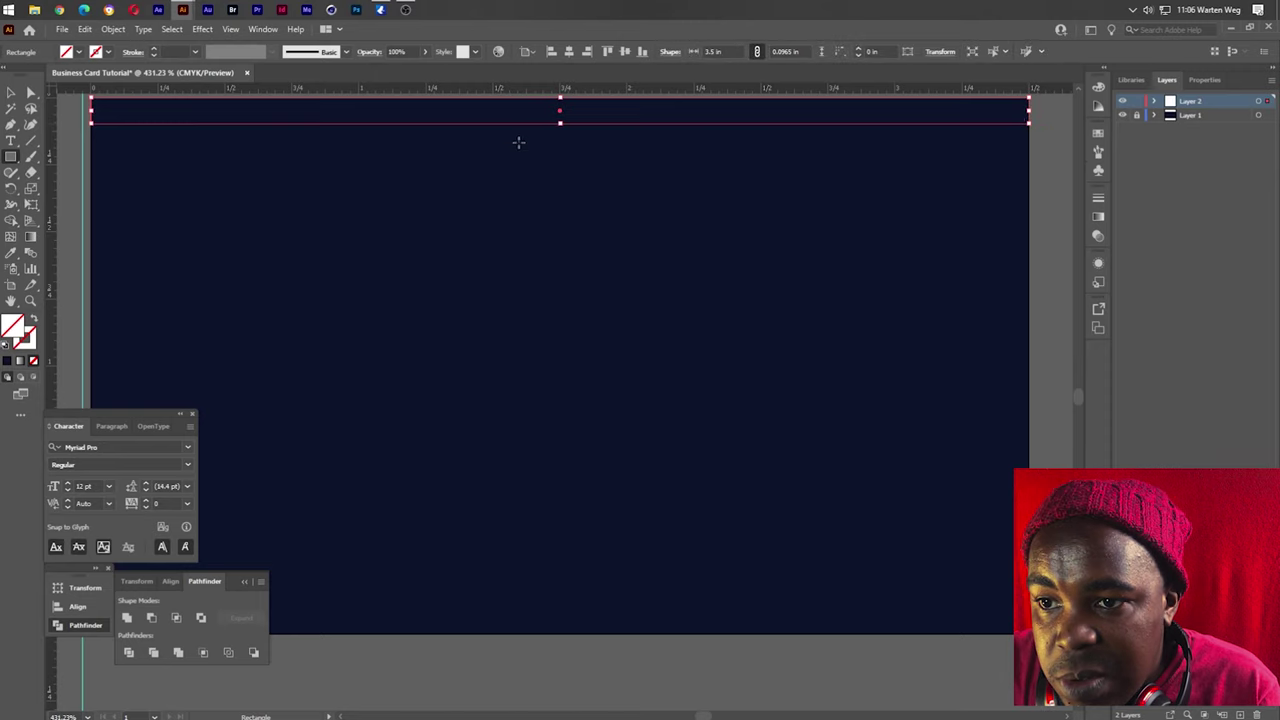
Add a centre guide, give the top strip a white-to-black gradient, and copy it to the bottom edge.
drag(46, 155, 558, 176)
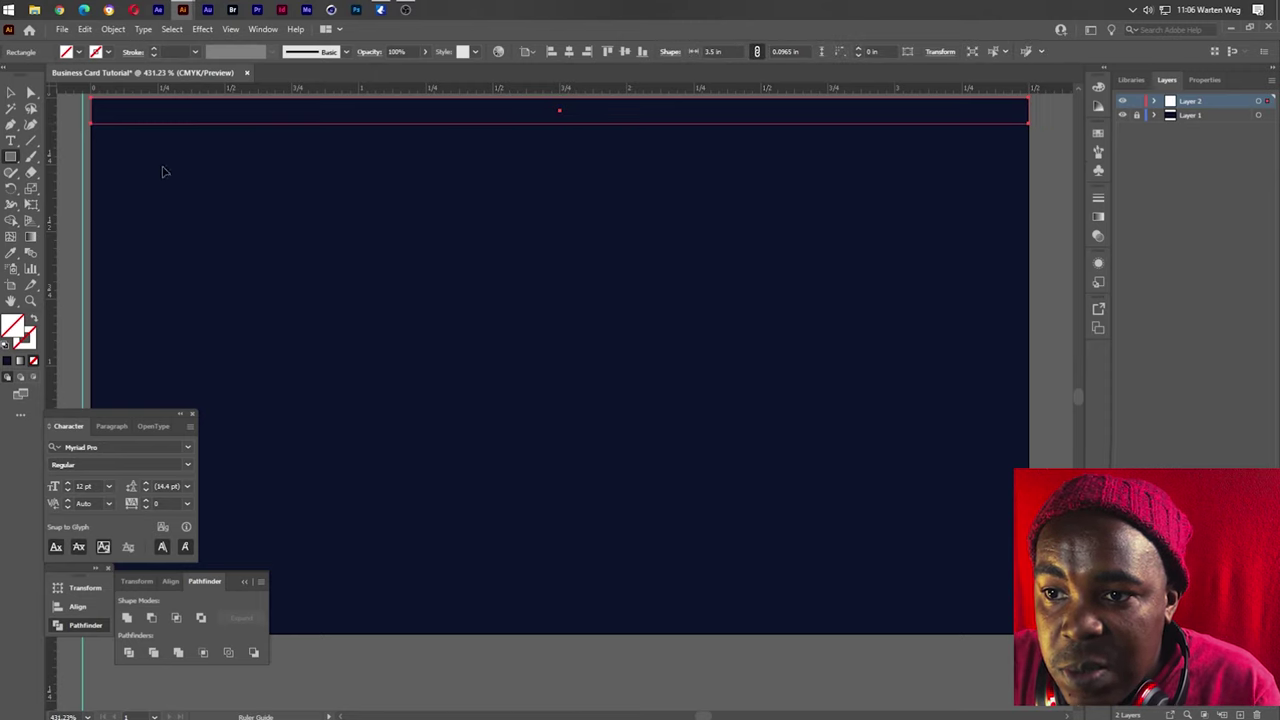
click(559, 176)
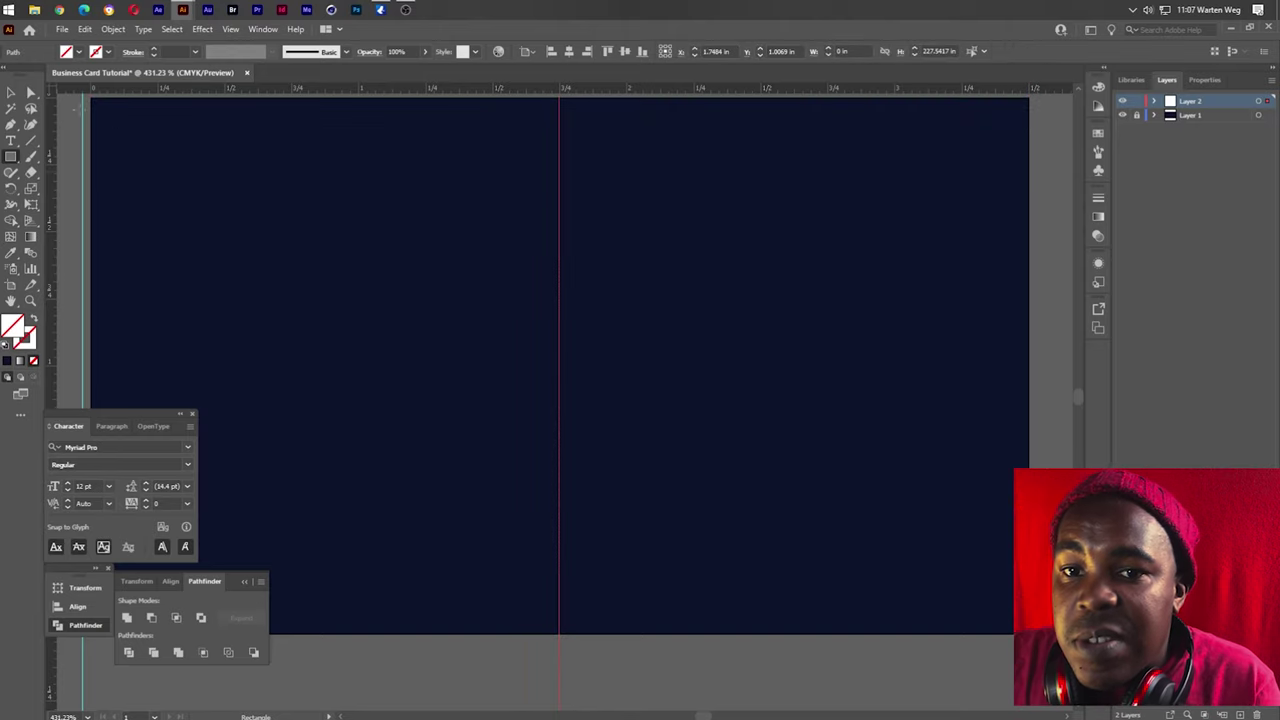
click(9, 93)
click(300, 111)
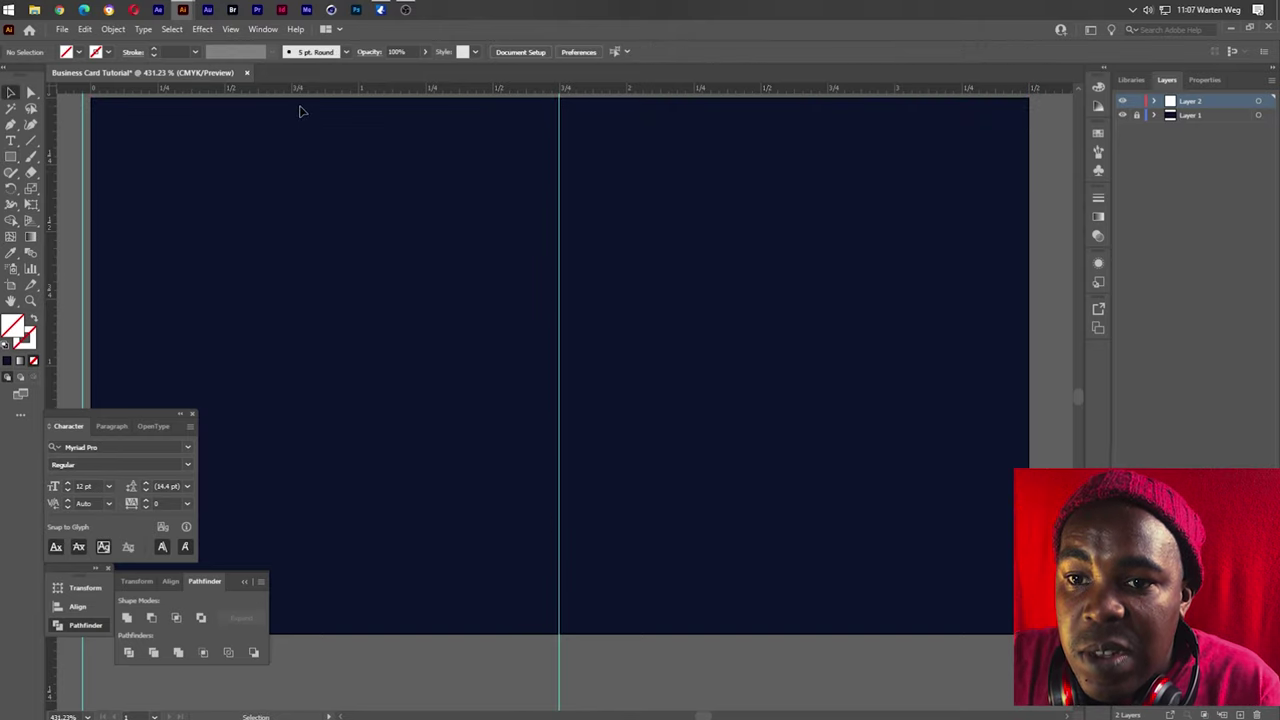
click(360, 124)
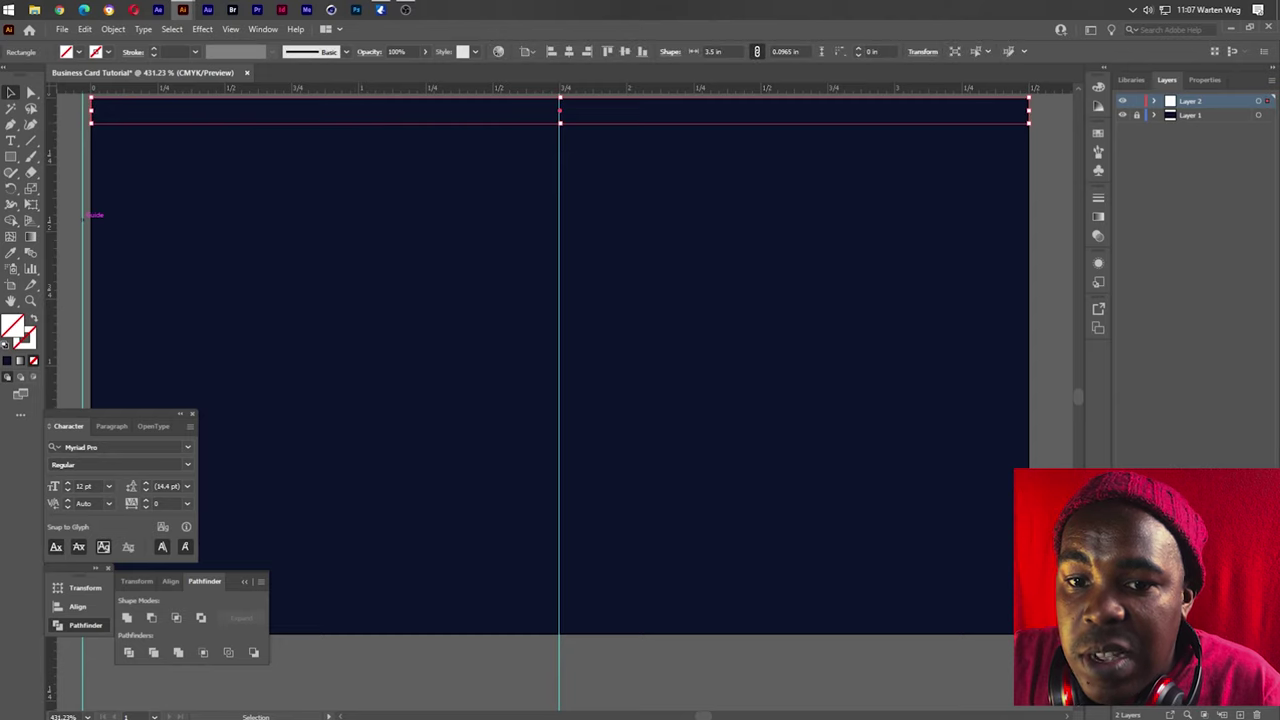
click(19, 361)
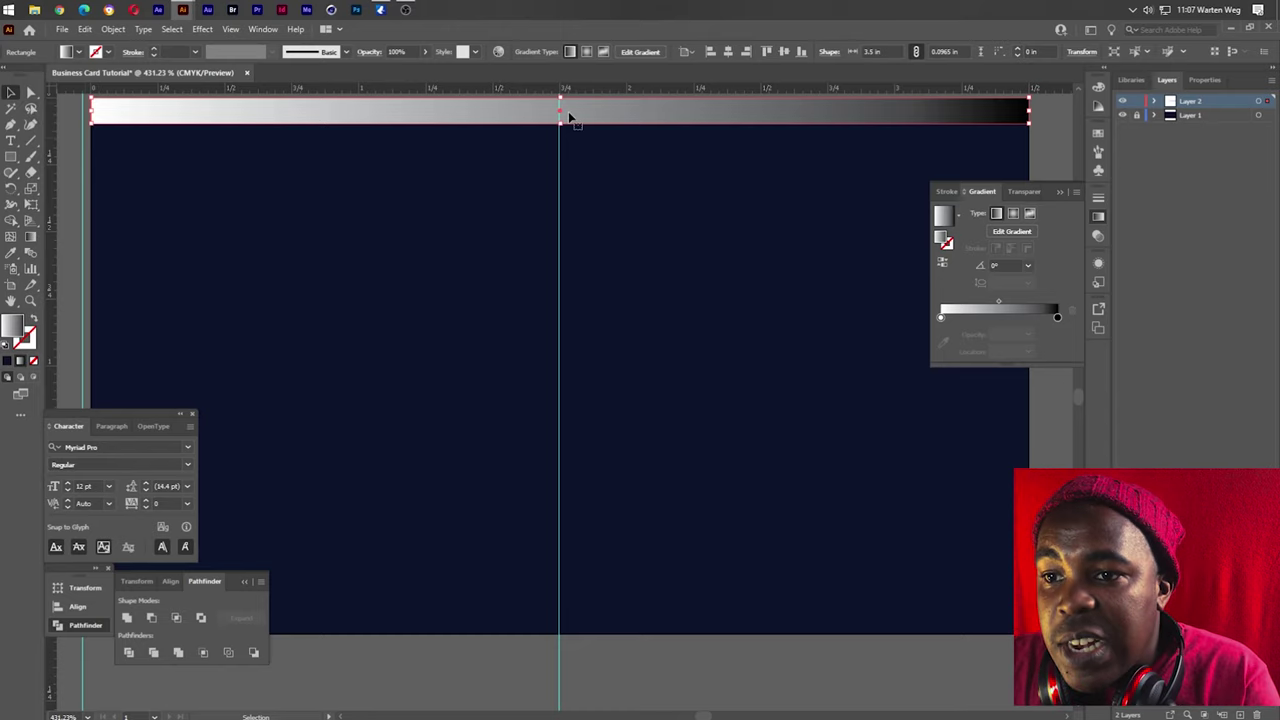
mouse_move(570, 118)
mouse_down()
mouse_move(588, 612)
mouse_move(575, 621)
mouse_up()
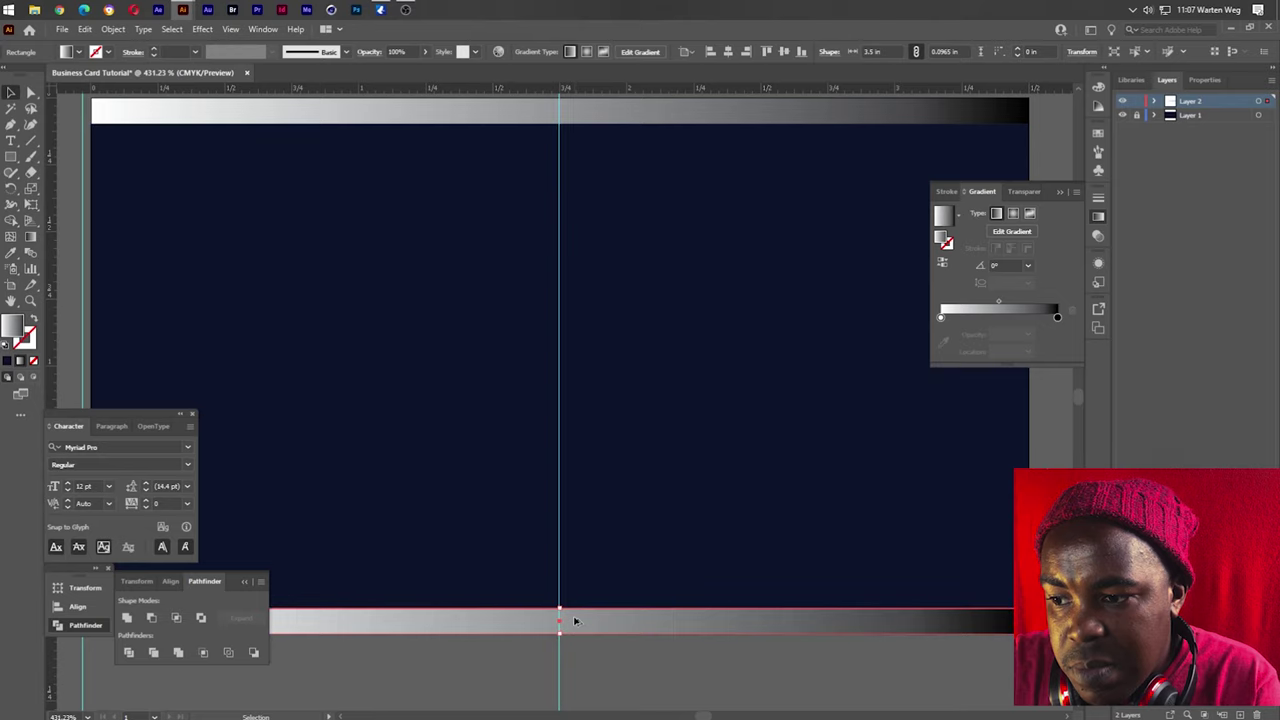
click(434, 665)
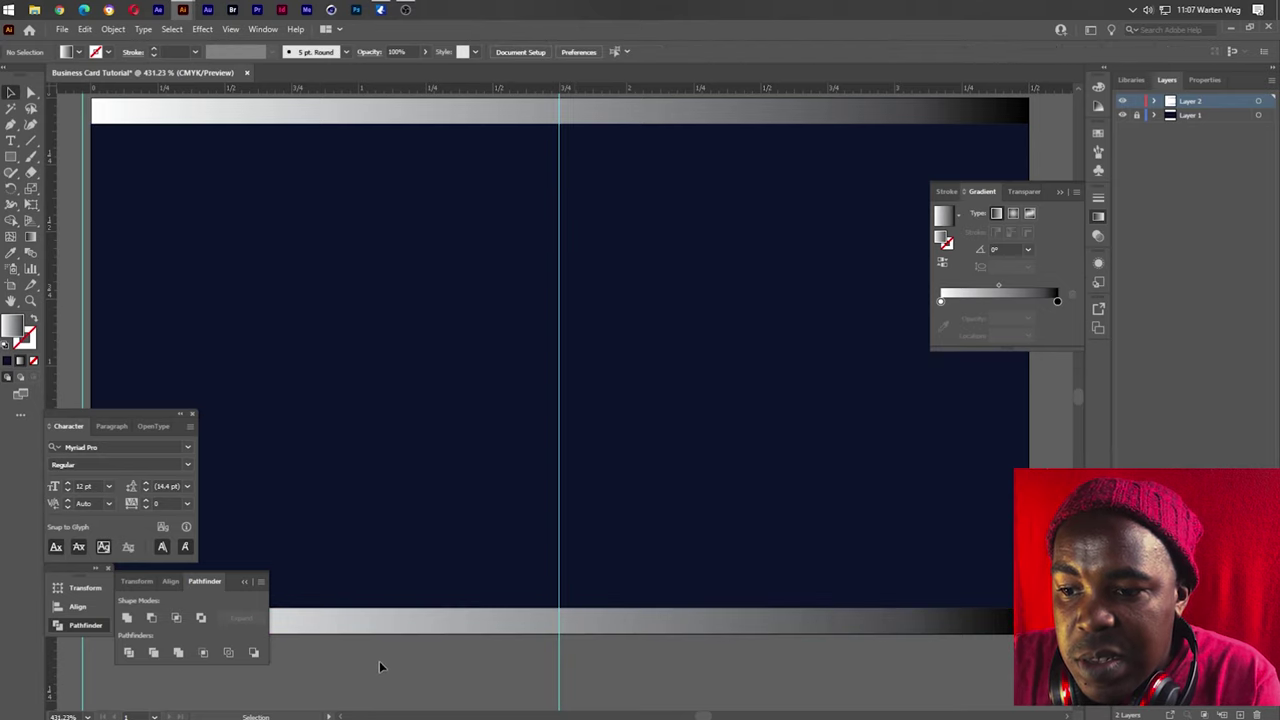
scroll(437, 655, down, 2)
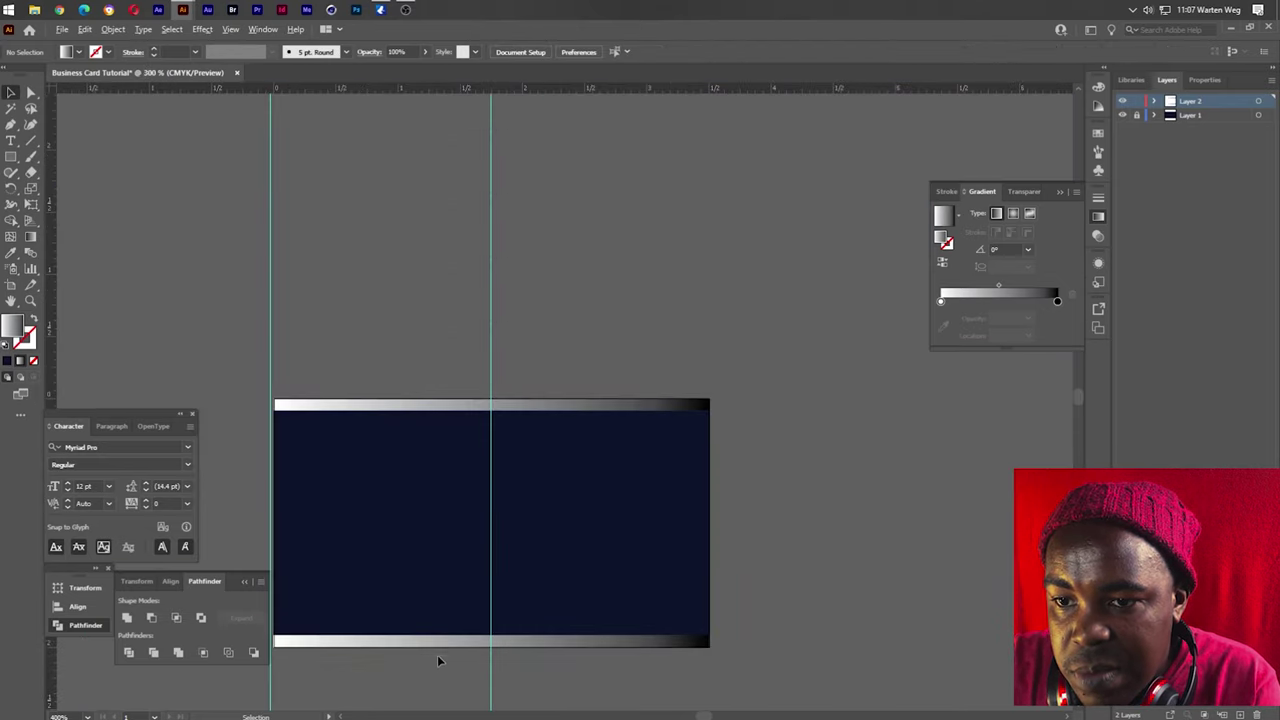
scroll(394, 600, down, 2)
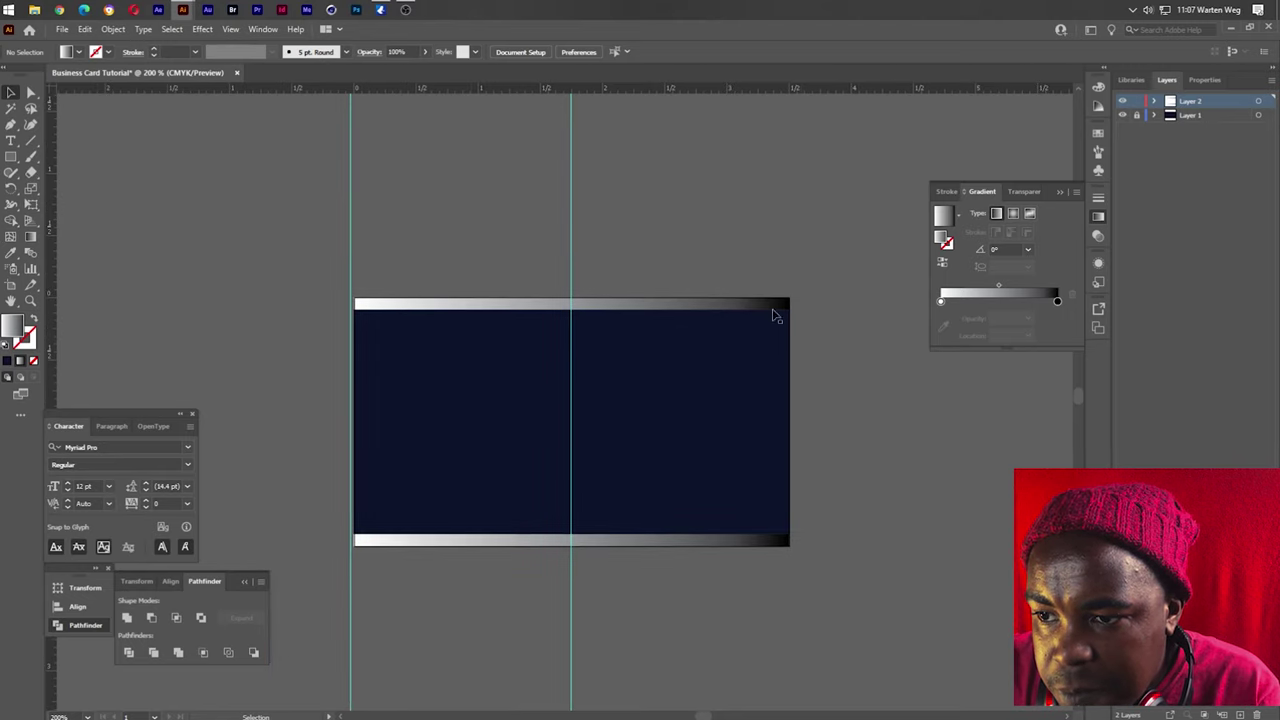
scroll(470, 343, up, 4)
scroll(346, 303, down, 4)
scroll(271, 297, up, 4)
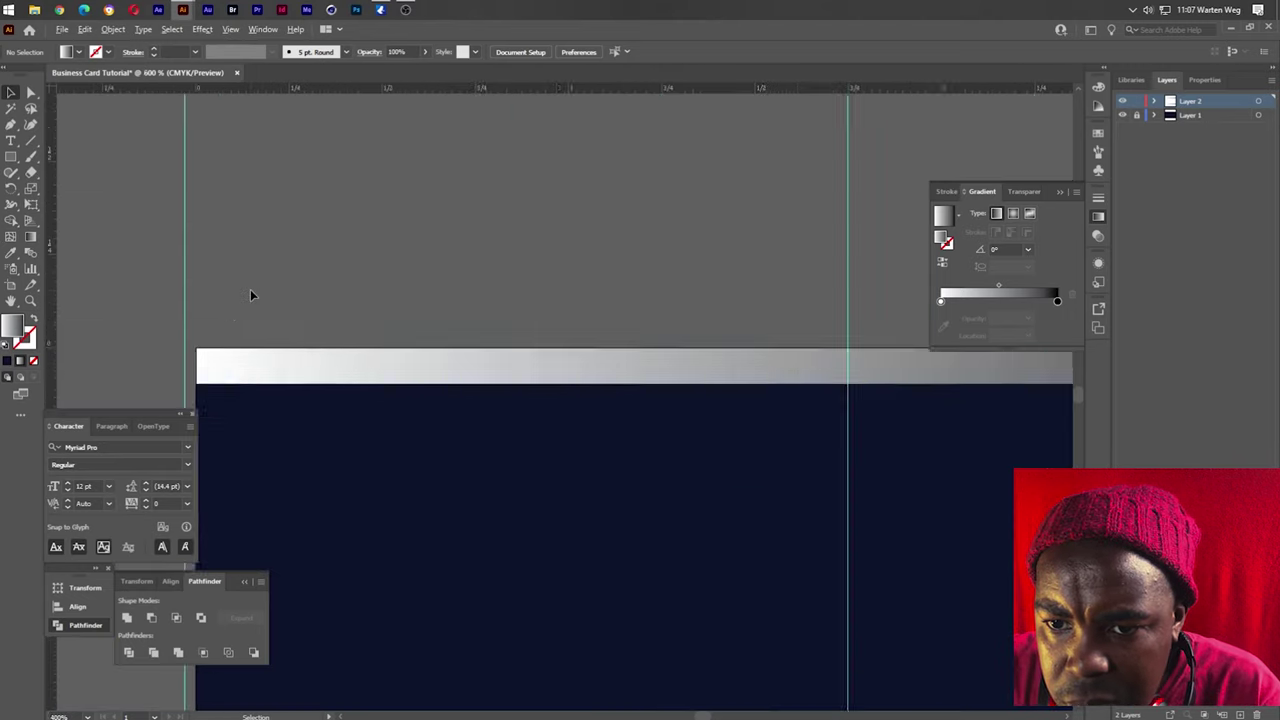
scroll(180, 396, up, 5)
scroll(143, 343, down, 5)
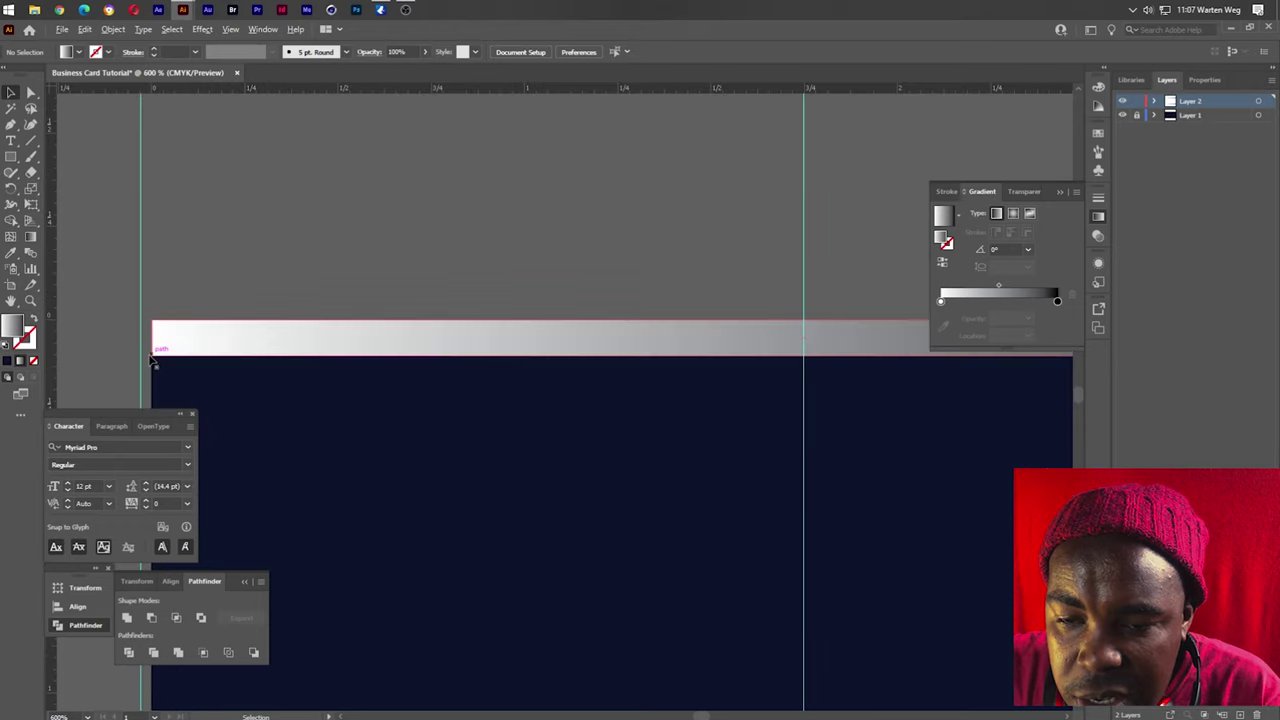
scroll(160, 400, down, 5)
drag(221, 400, 563, 351)
scroll(508, 386, up, 5)
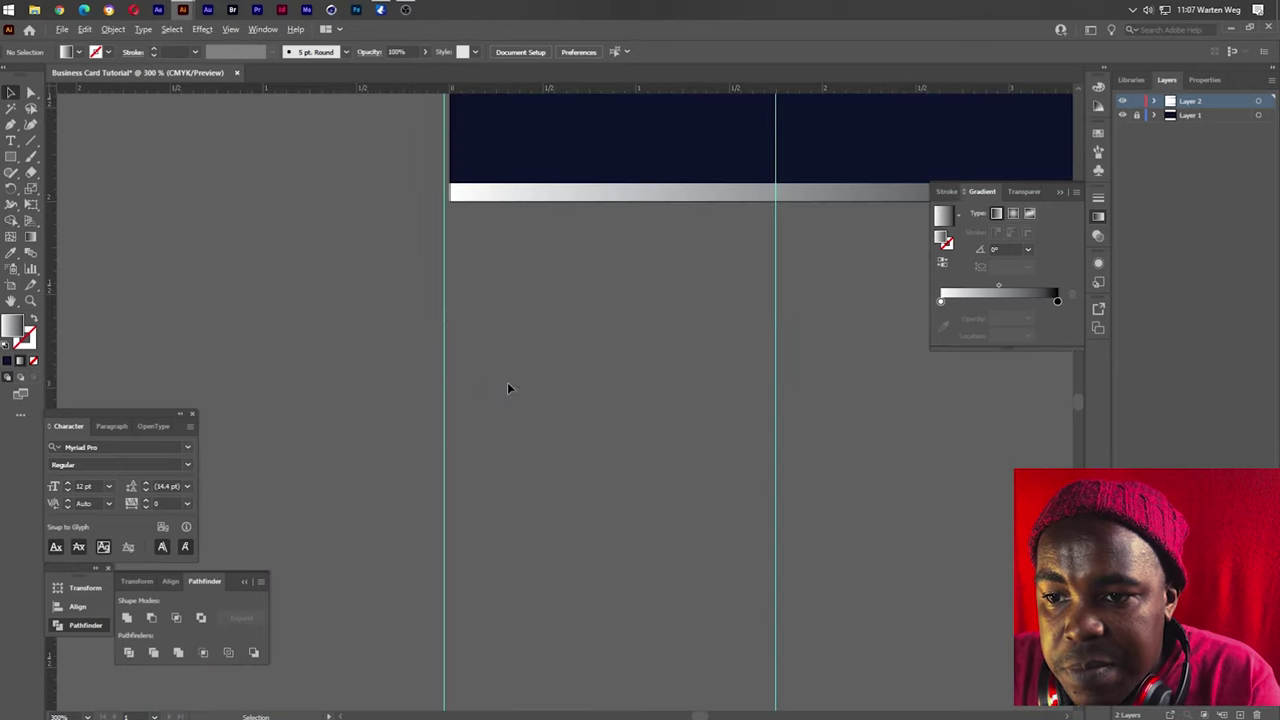
scroll(450, 223, up, 3)
scroll(451, 208, up, 2)
drag(451, 213, 401, 490)
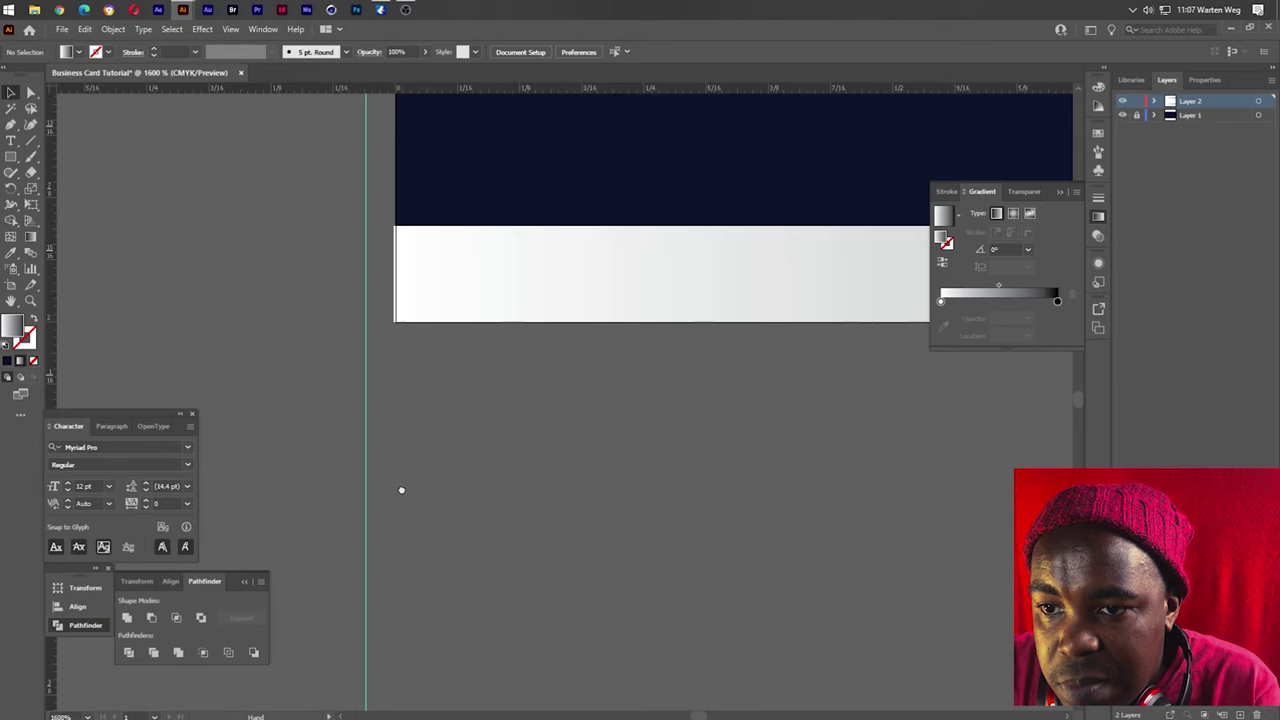
click(424, 288)
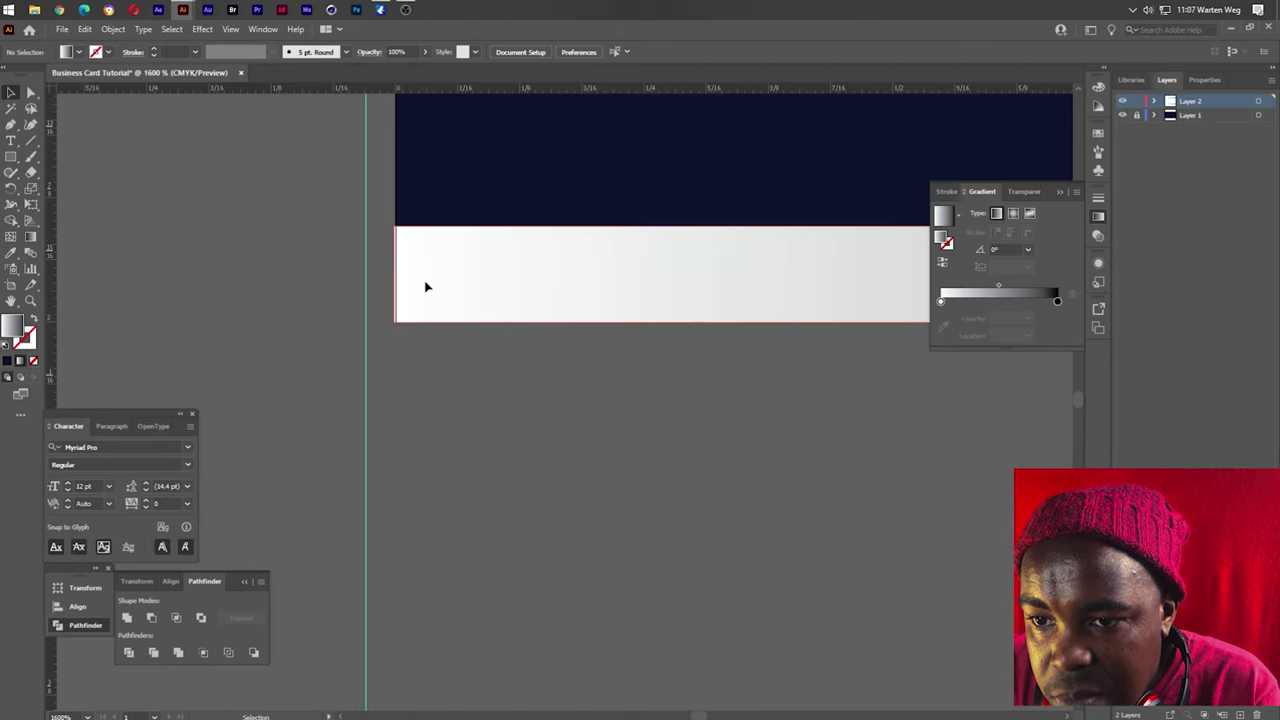
click(435, 365)
scroll(632, 309, down, 8)
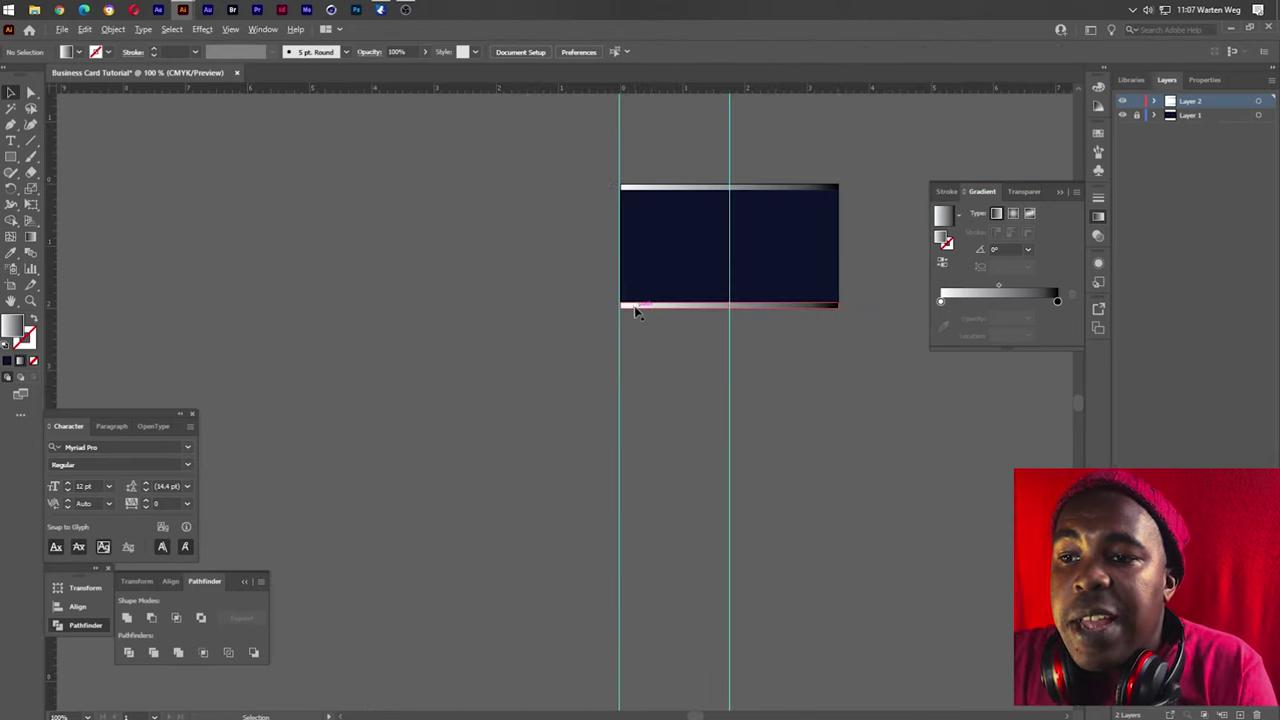
scroll(766, 209, up, 4)
scroll(790, 190, down, 2)
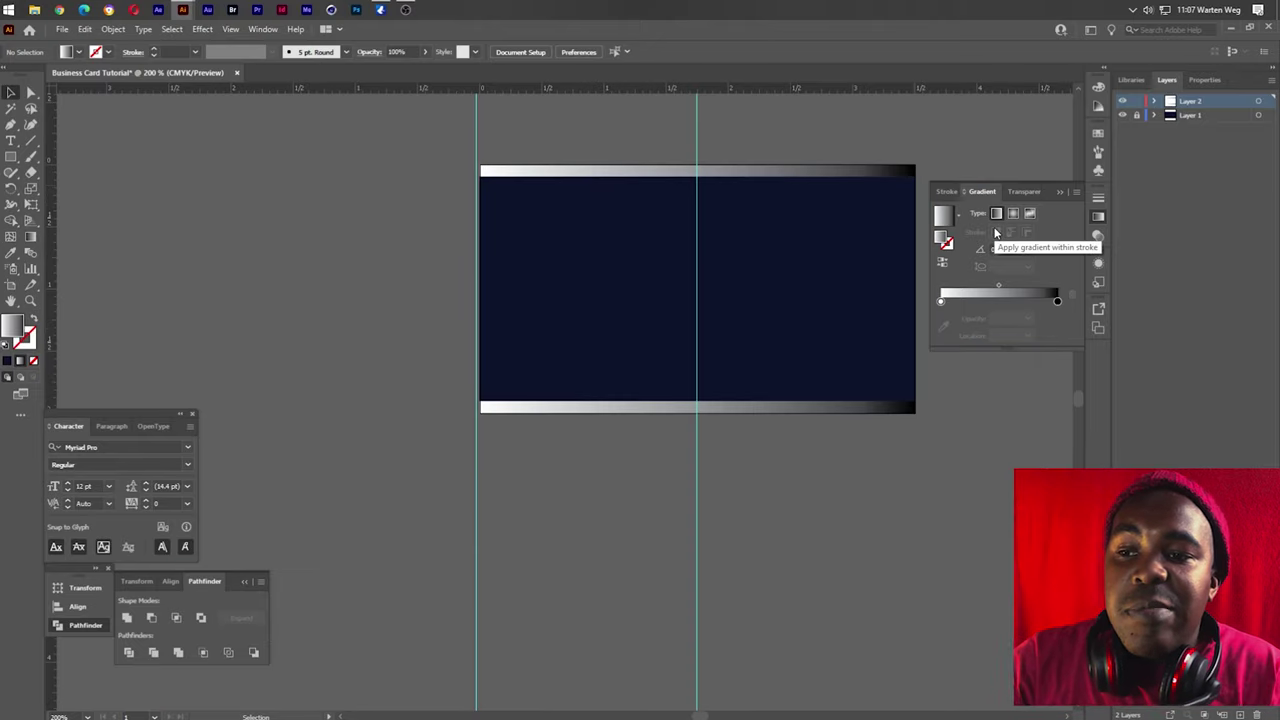
scroll(730, 291, up, 1)
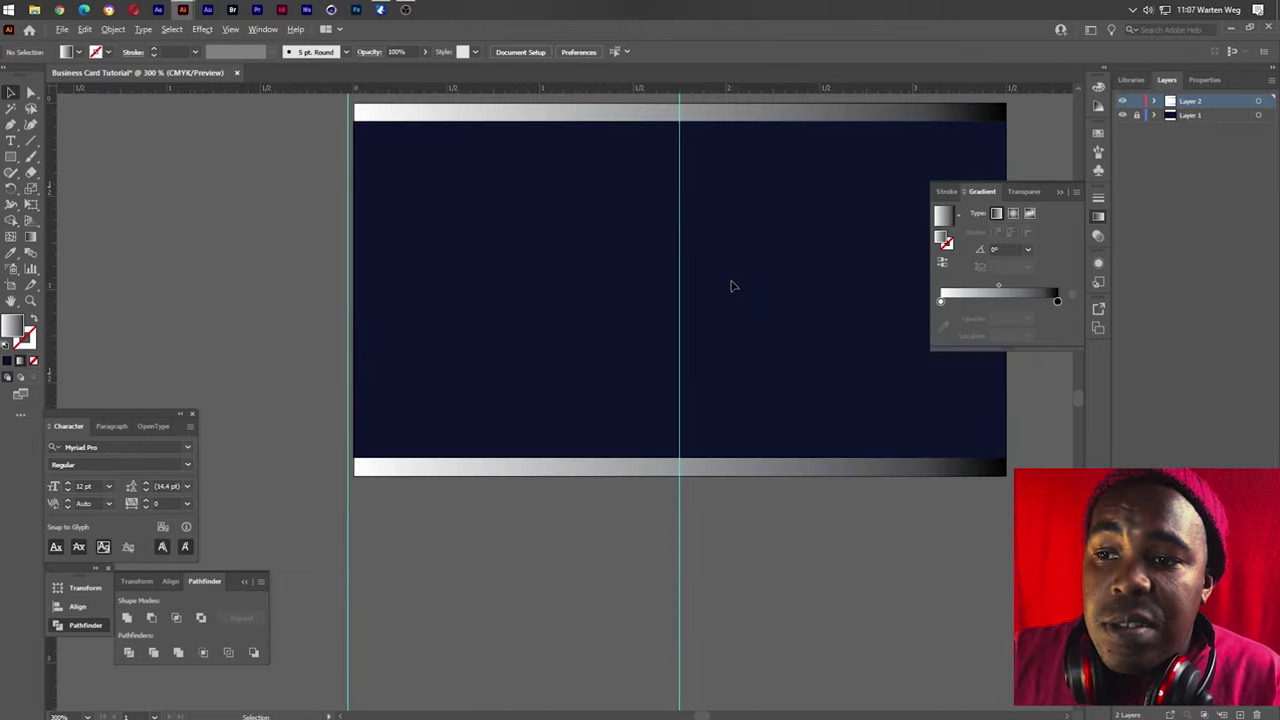
drag(734, 286, 601, 347)
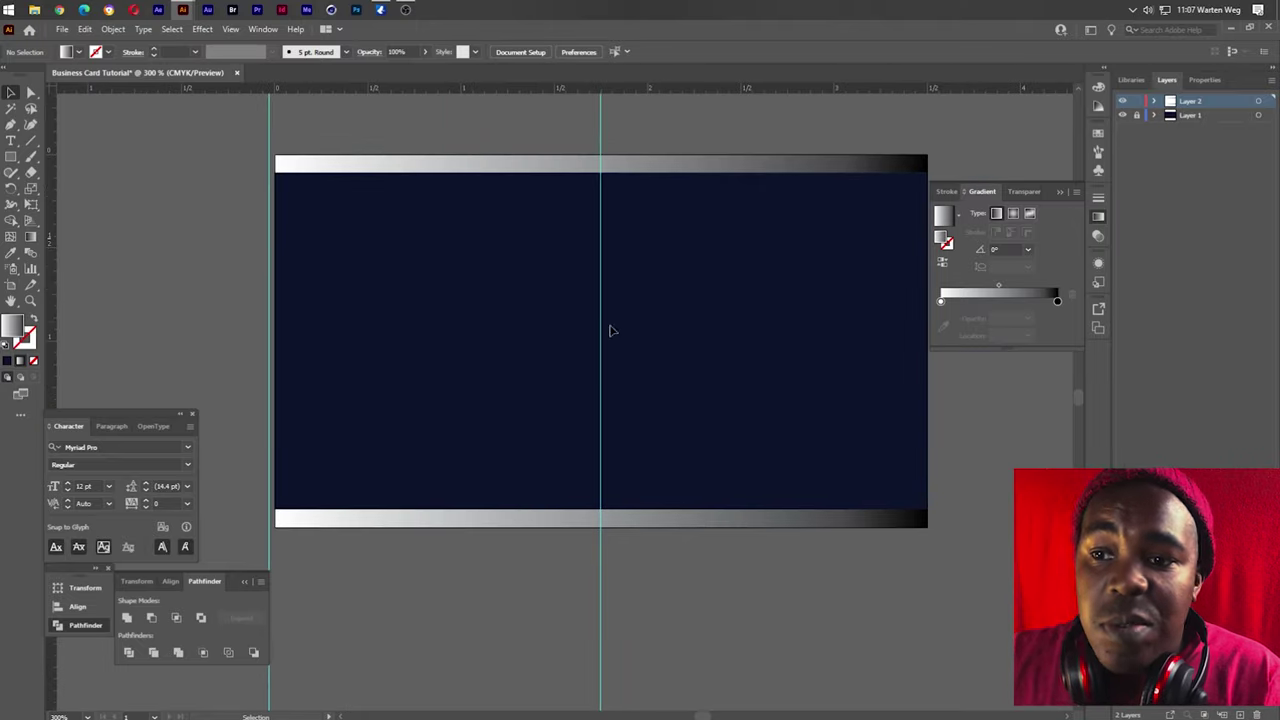
scroll(742, 223, up, 1)
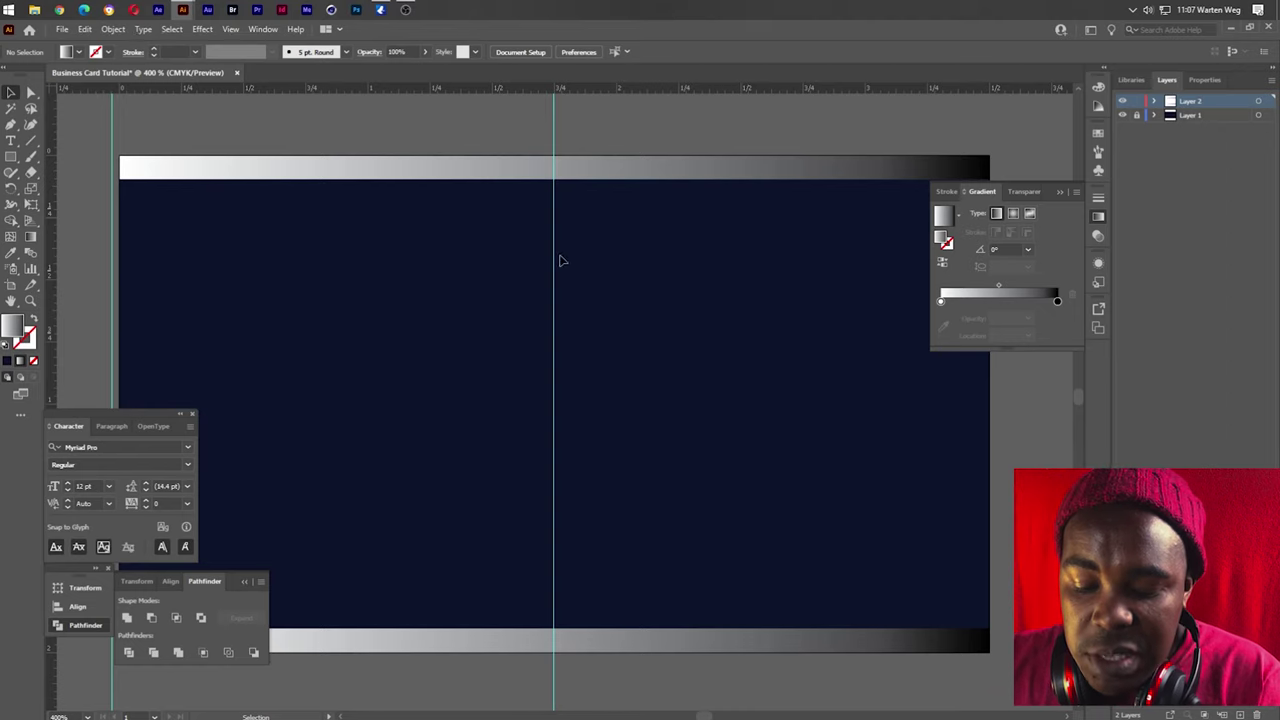
Type the cardholder's full name near the card's top right and nudge it lower.
key(t)
click(1046, 189)
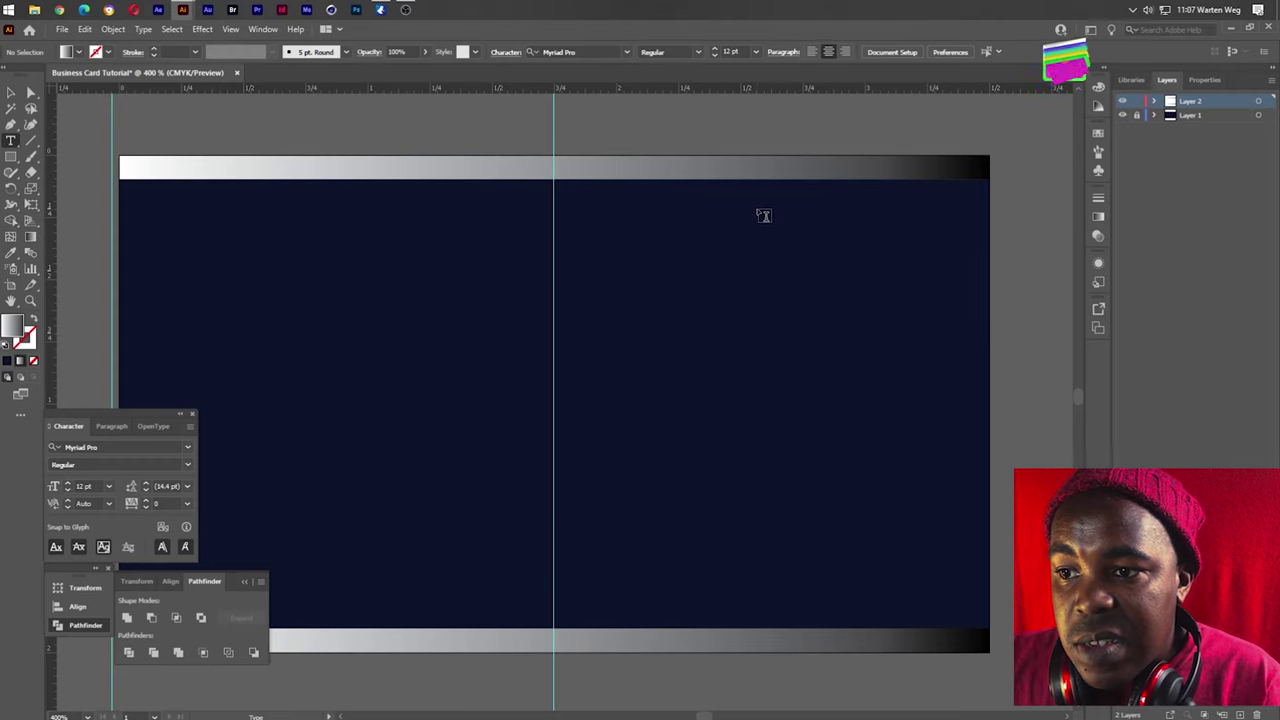
click(757, 207)
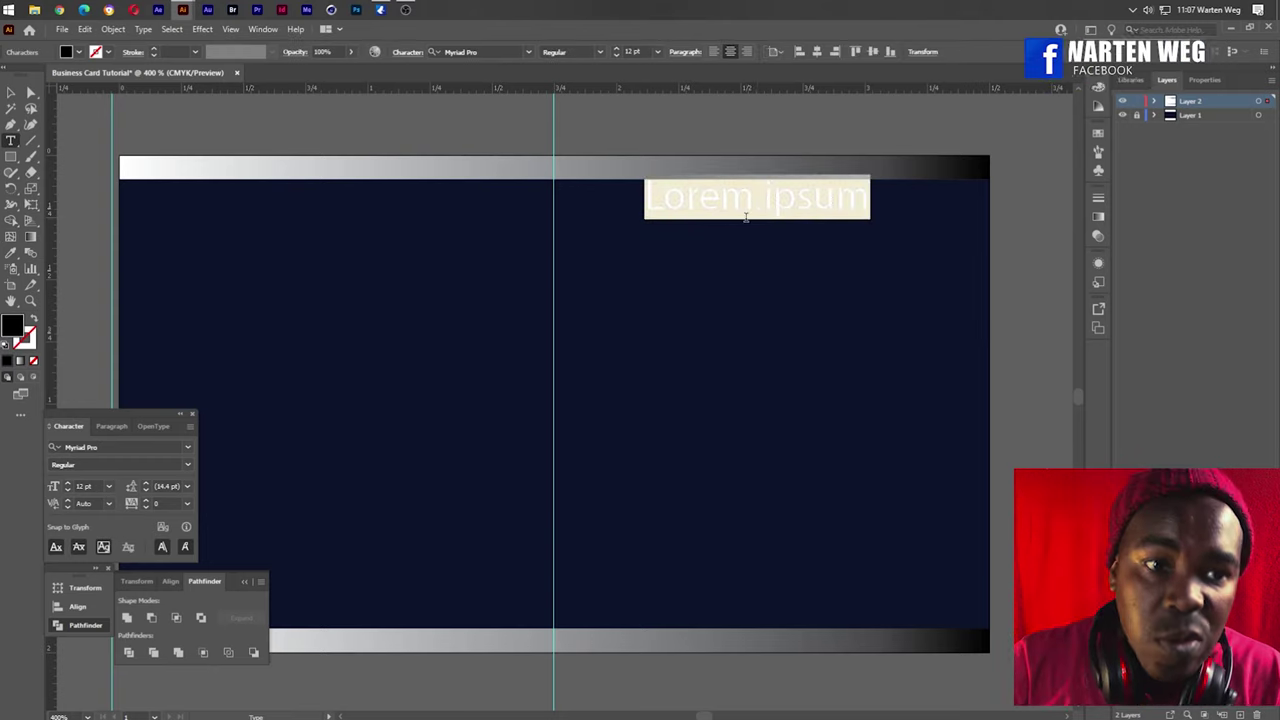
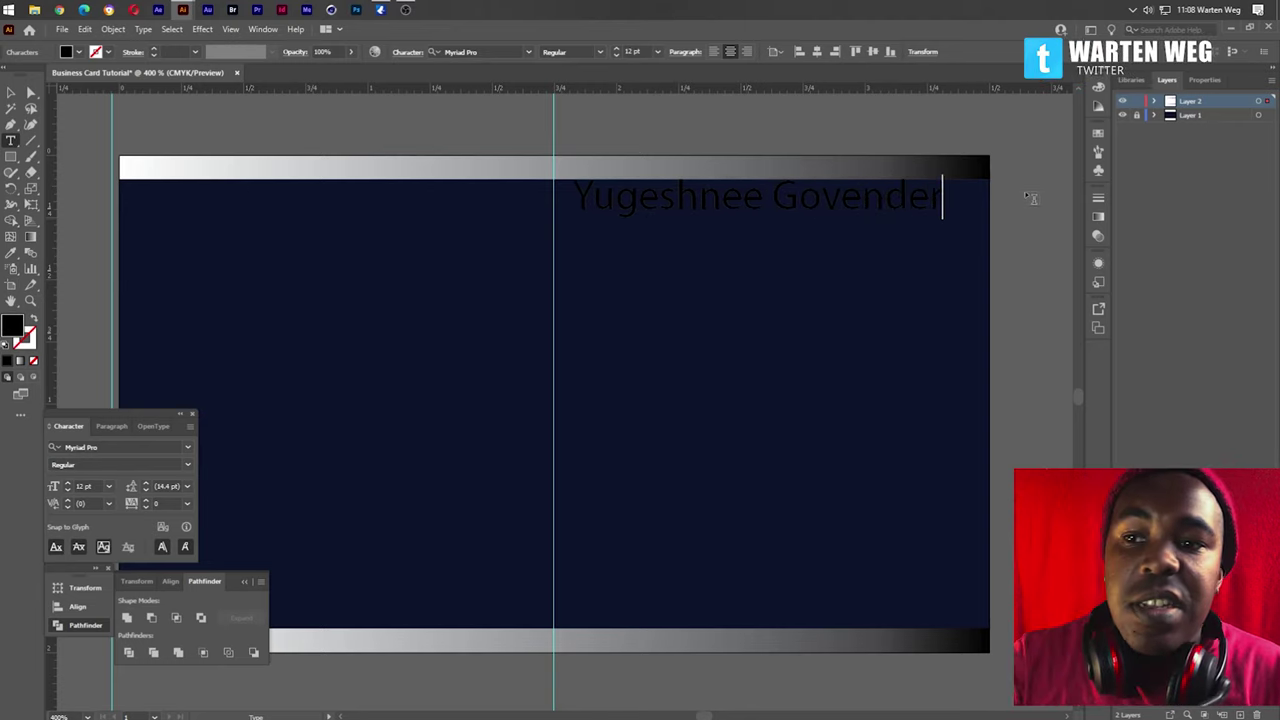
drag(786, 196, 787, 226)
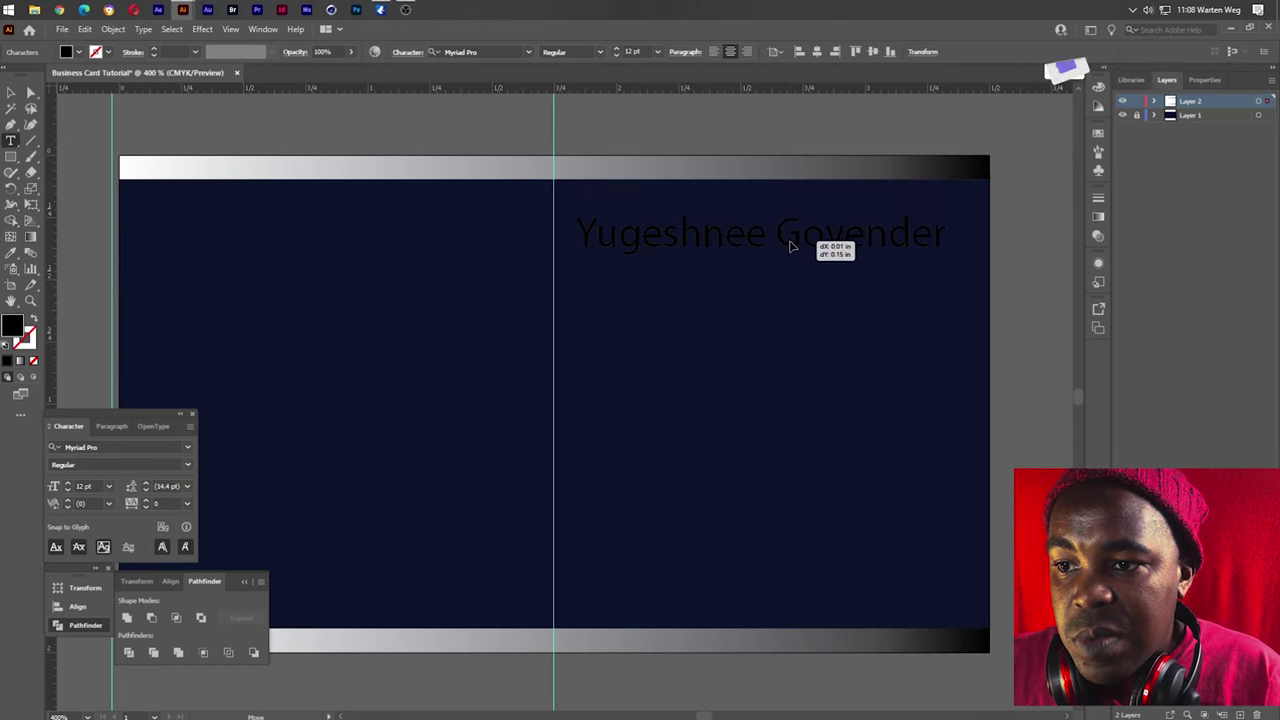
drag(786, 226, 790, 246)
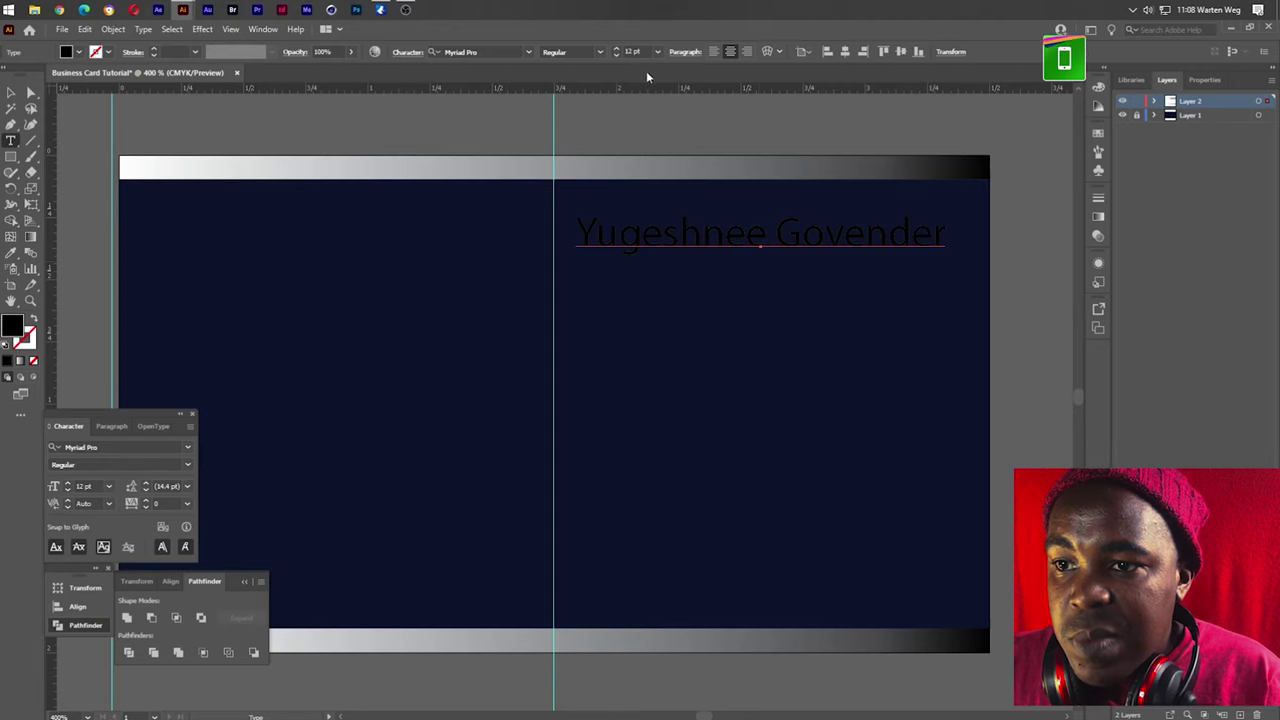
Duplicate the name line just below it and retype the copy as 'Attorney'.
click(770, 242)
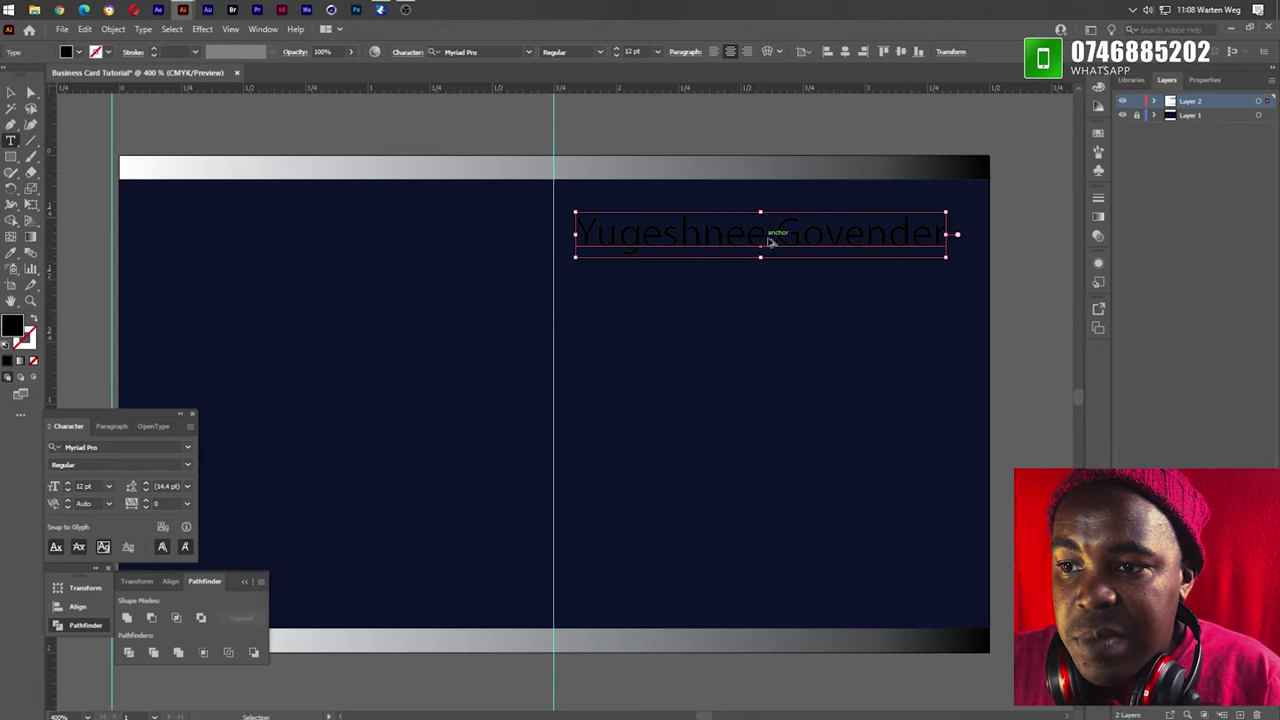
drag(786, 244, 786, 288)
double_click(772, 280)
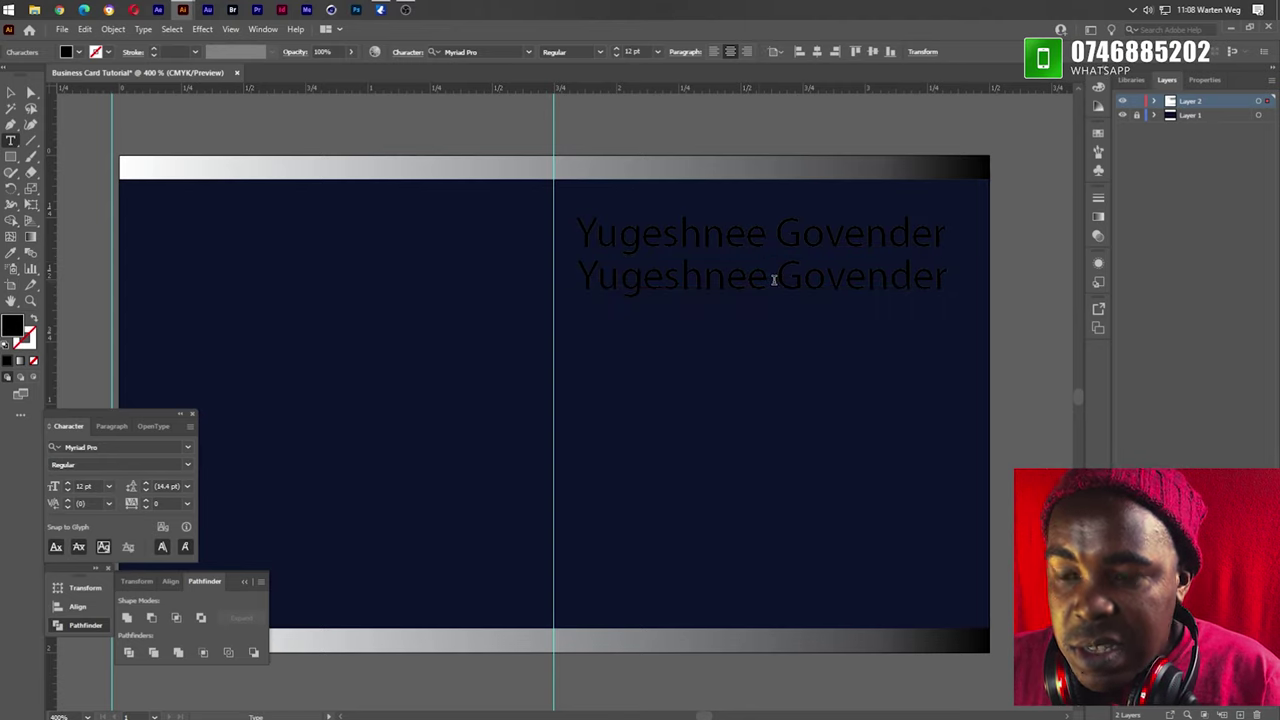
key(ctrl+a)
text(A)
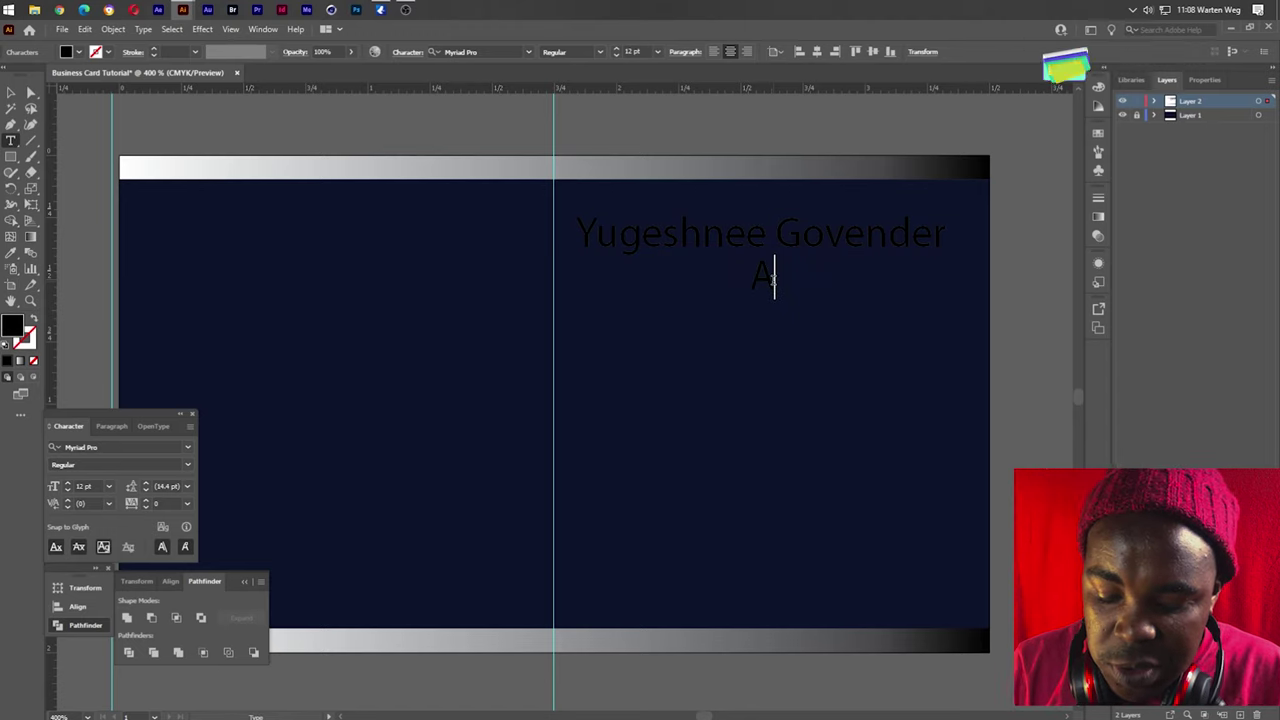
text(t)
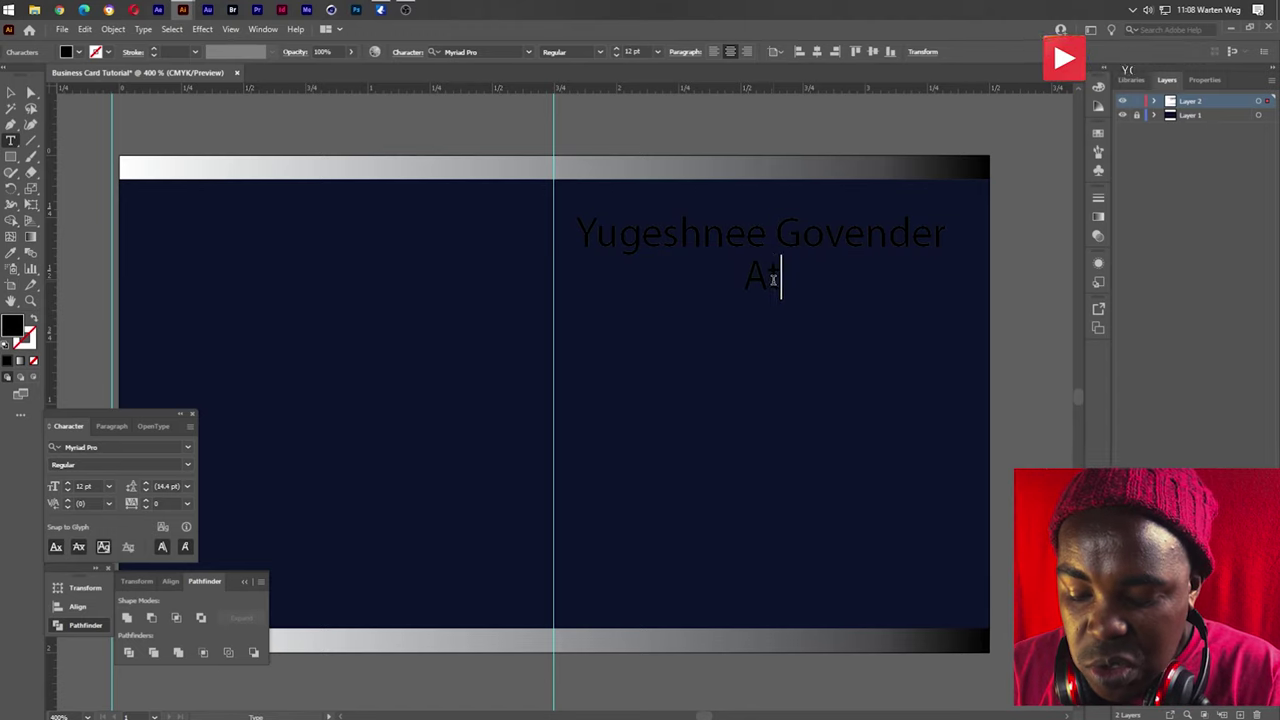
text(torn)
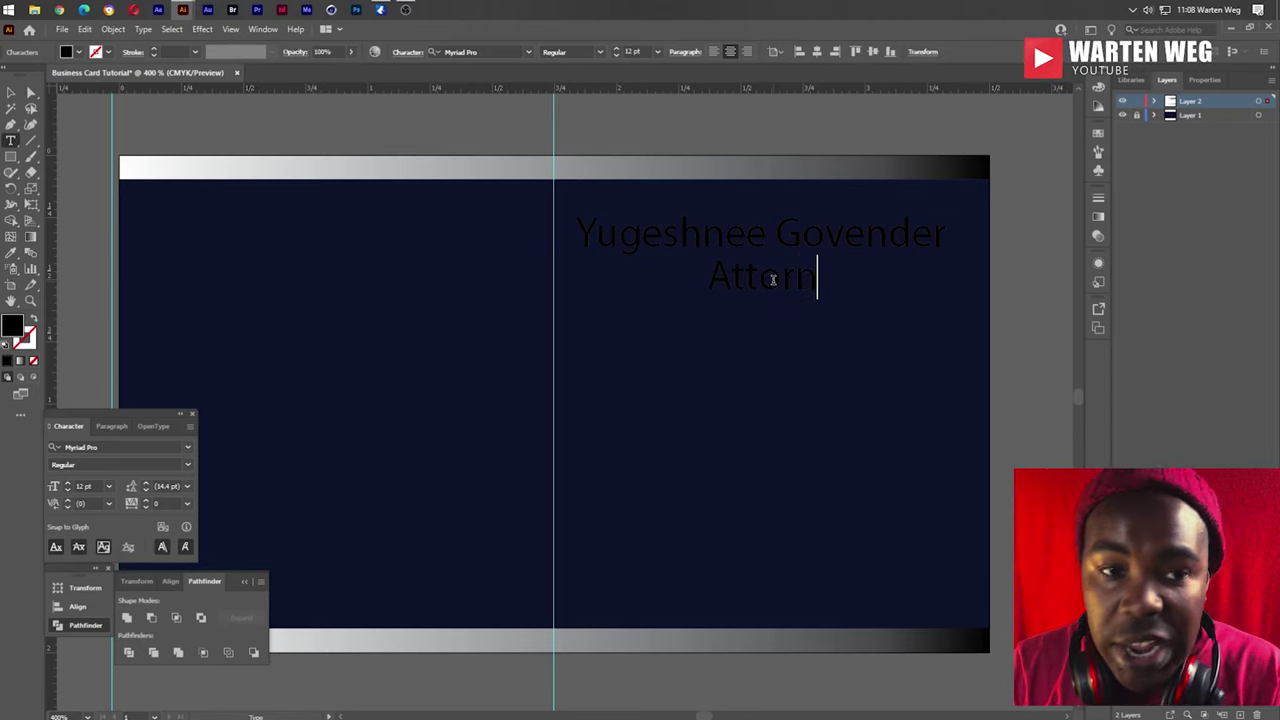
text(e)
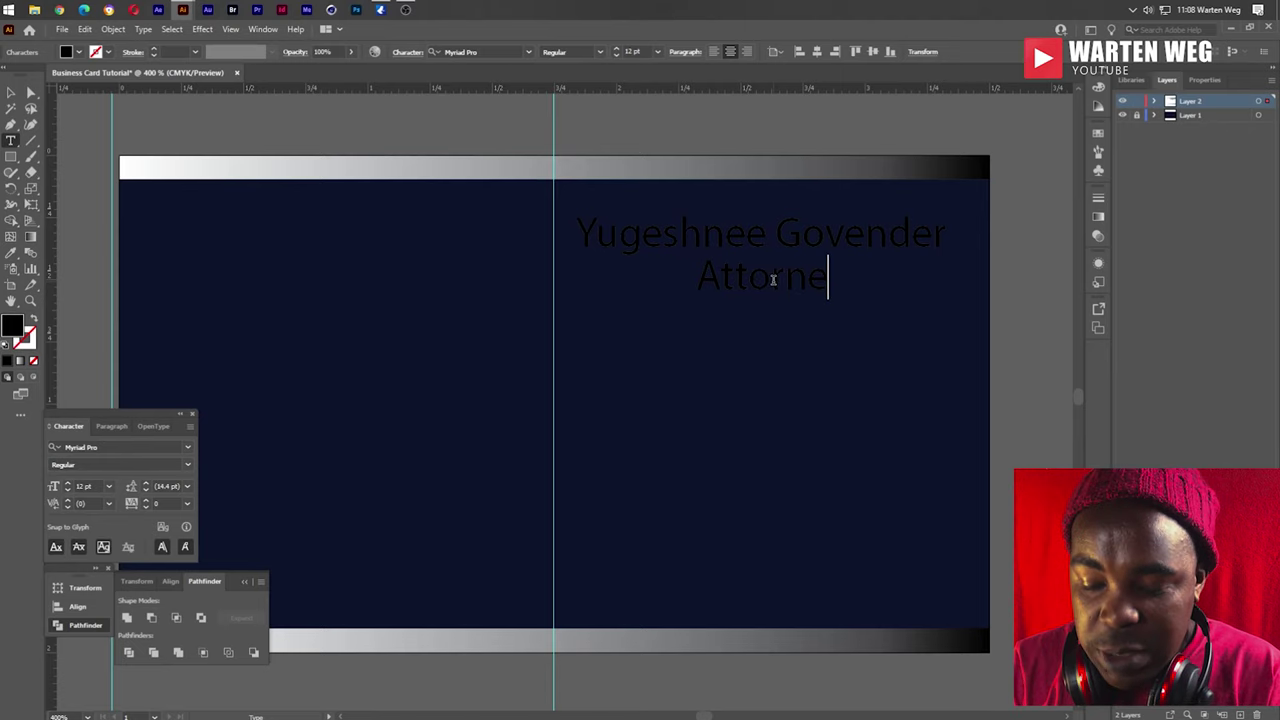
text(y)
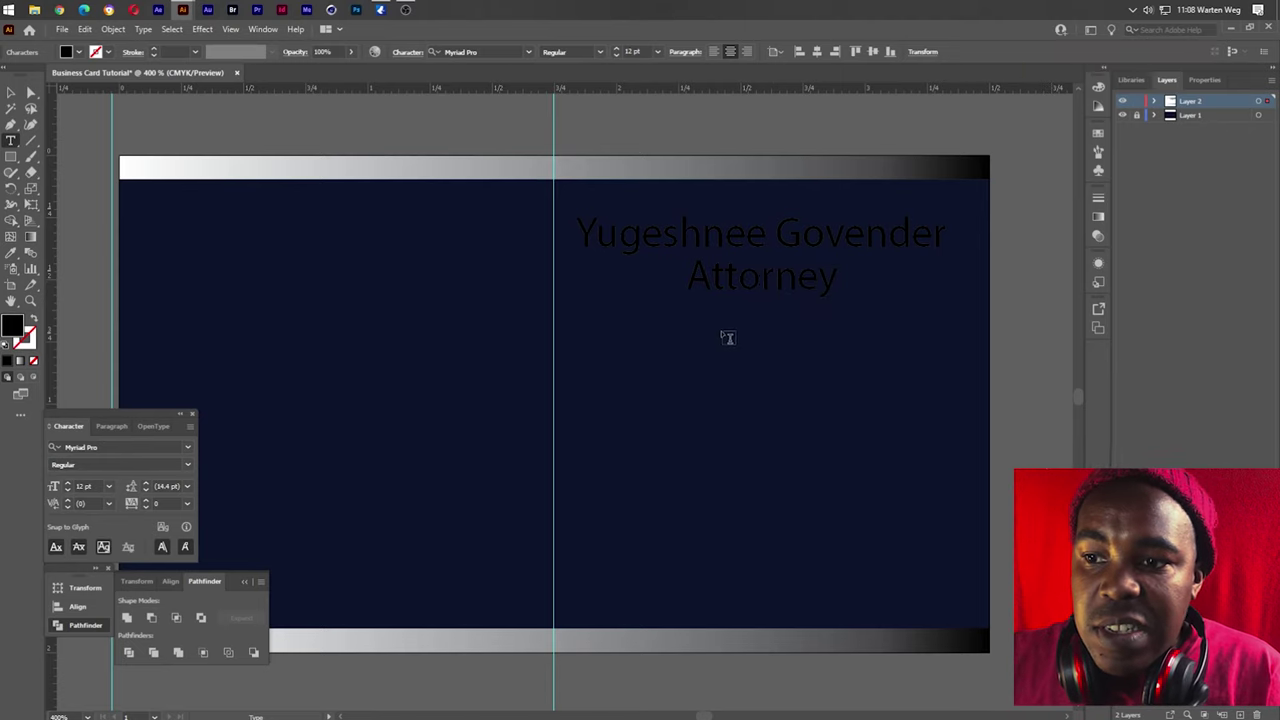
Duplicate the Attorney line below it and retype the copy as 'Services'.
ctrl+click(716, 329)
mouse_move(760, 283)
mouse_down()
mouse_move(760, 340)
mouse_move(957, 317)
mouse_up()
text(Serv)
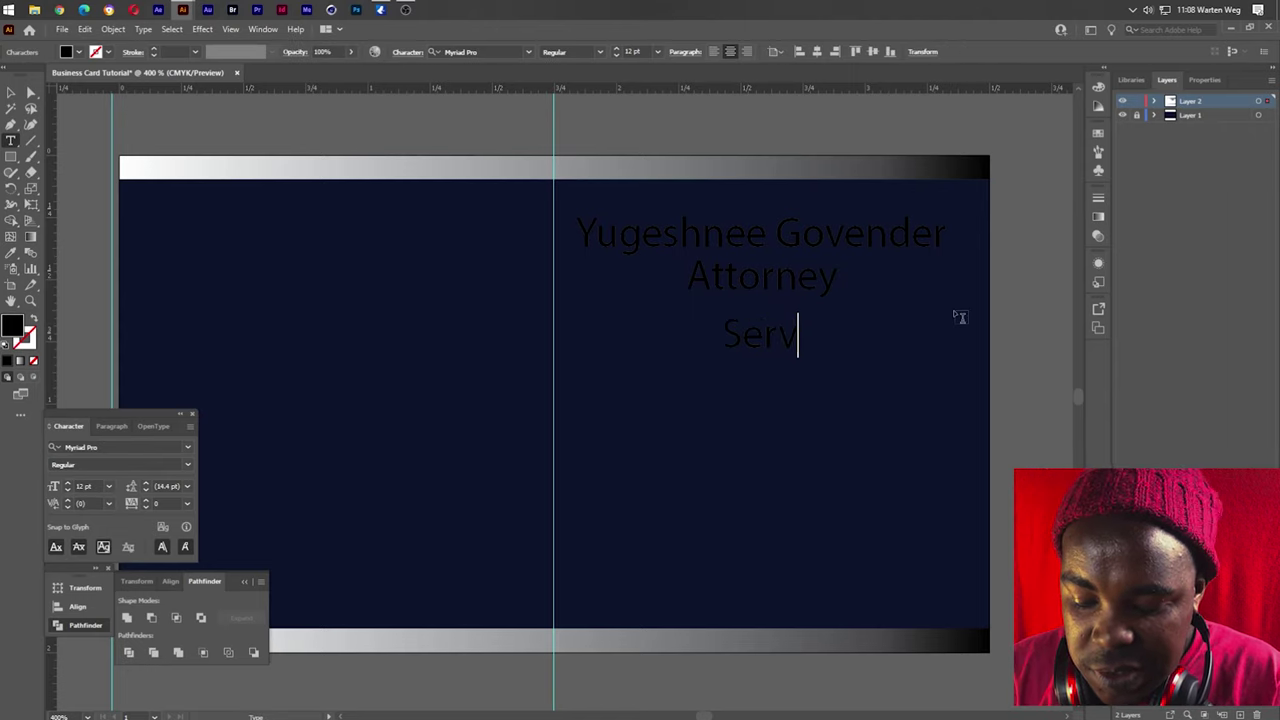
text(ices)
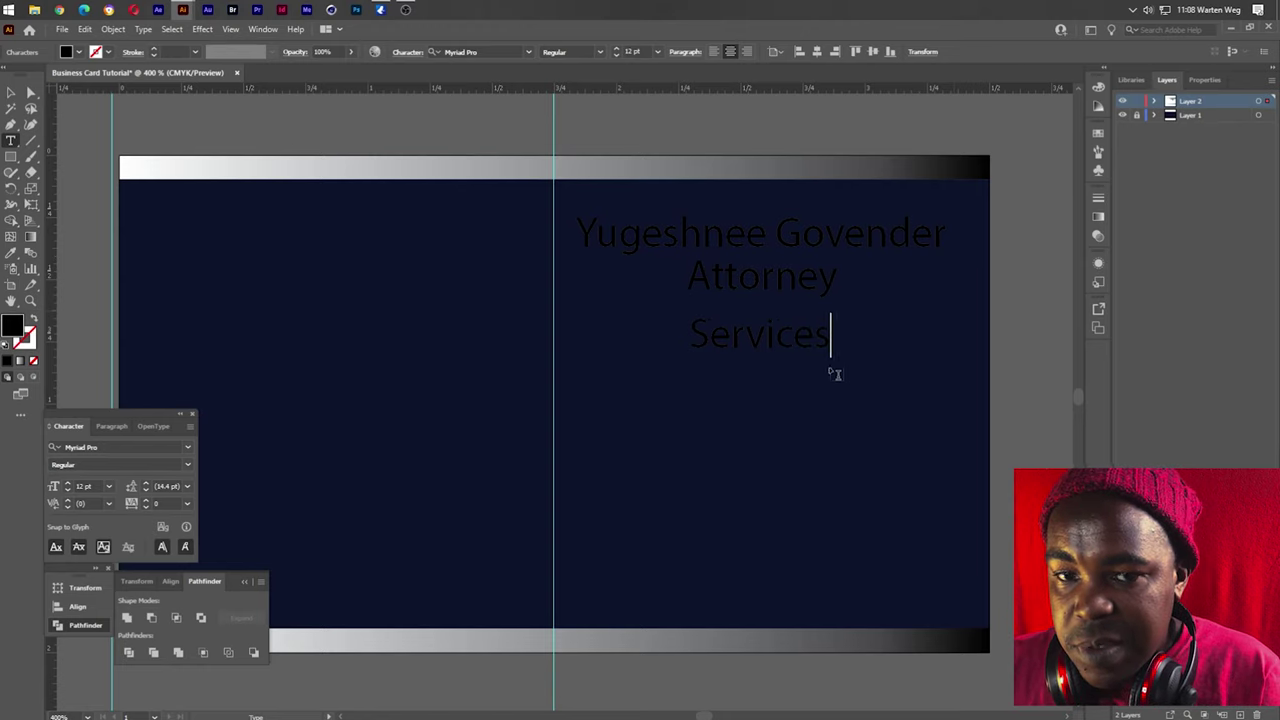
key(Escape)
Copy Services below itself and retype it as Criminal Law, Divorce Law and Deceased estates lines.
mouse_move(762, 340)
mouse_down()
mouse_move(762, 391)
mouse_move(928, 390)
mouse_up()
key(t)
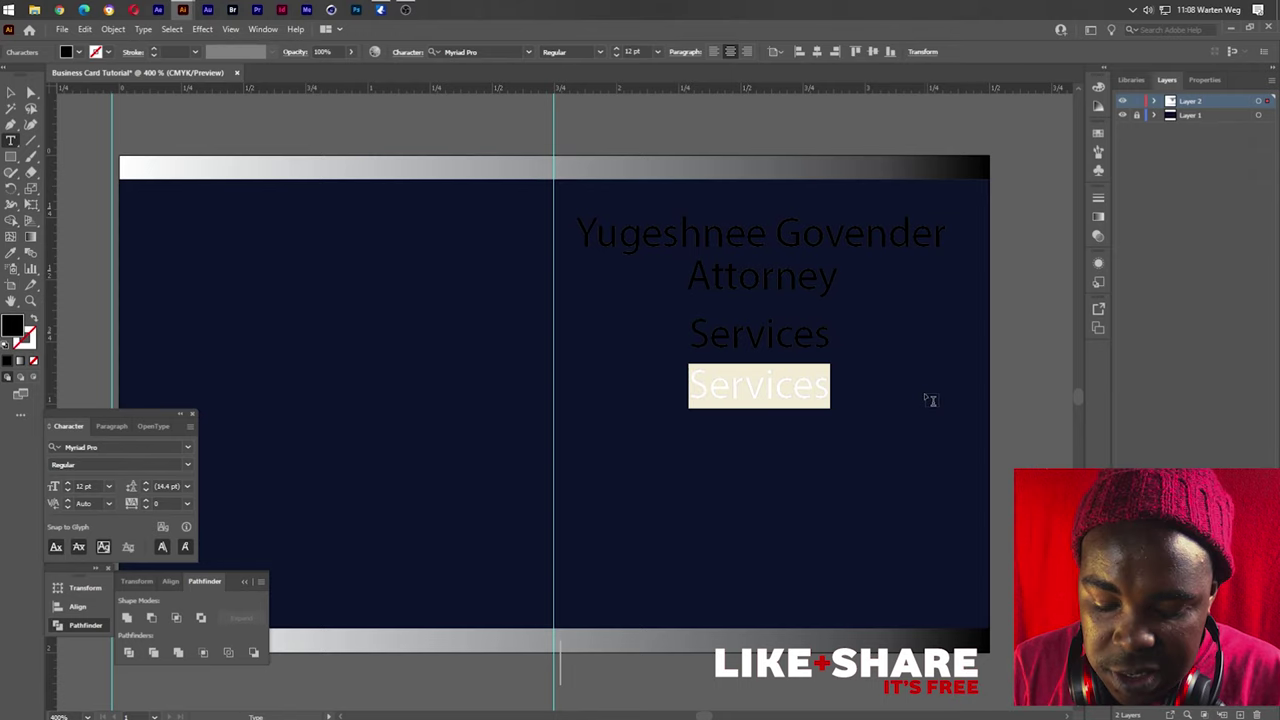
text(Crima)
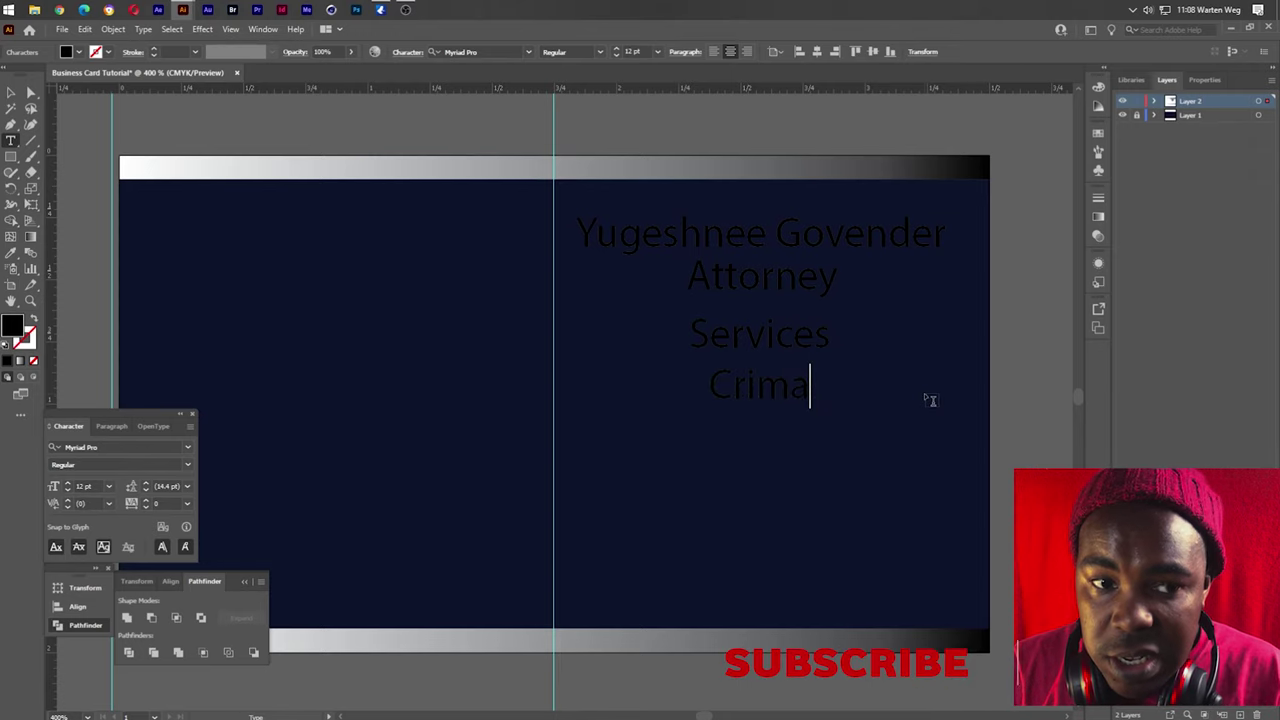
text(n)
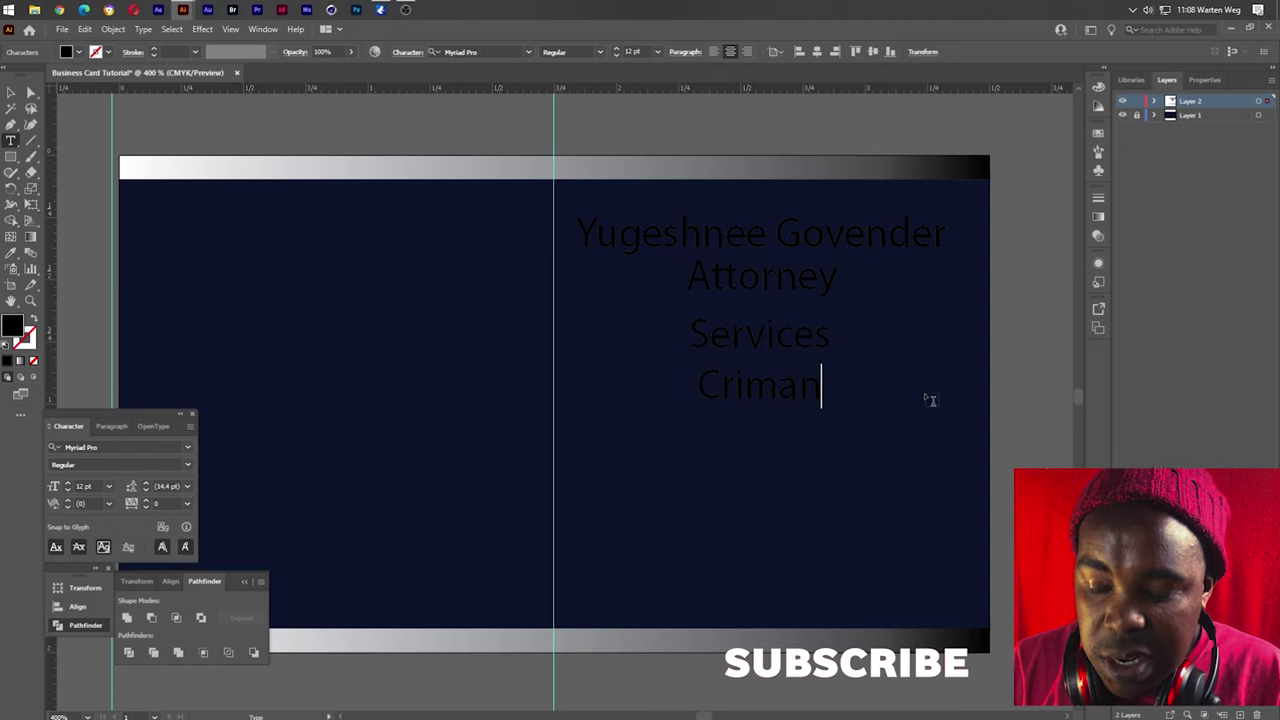
key(BackSpace)
key(BackSpace)
key(BackSpace)
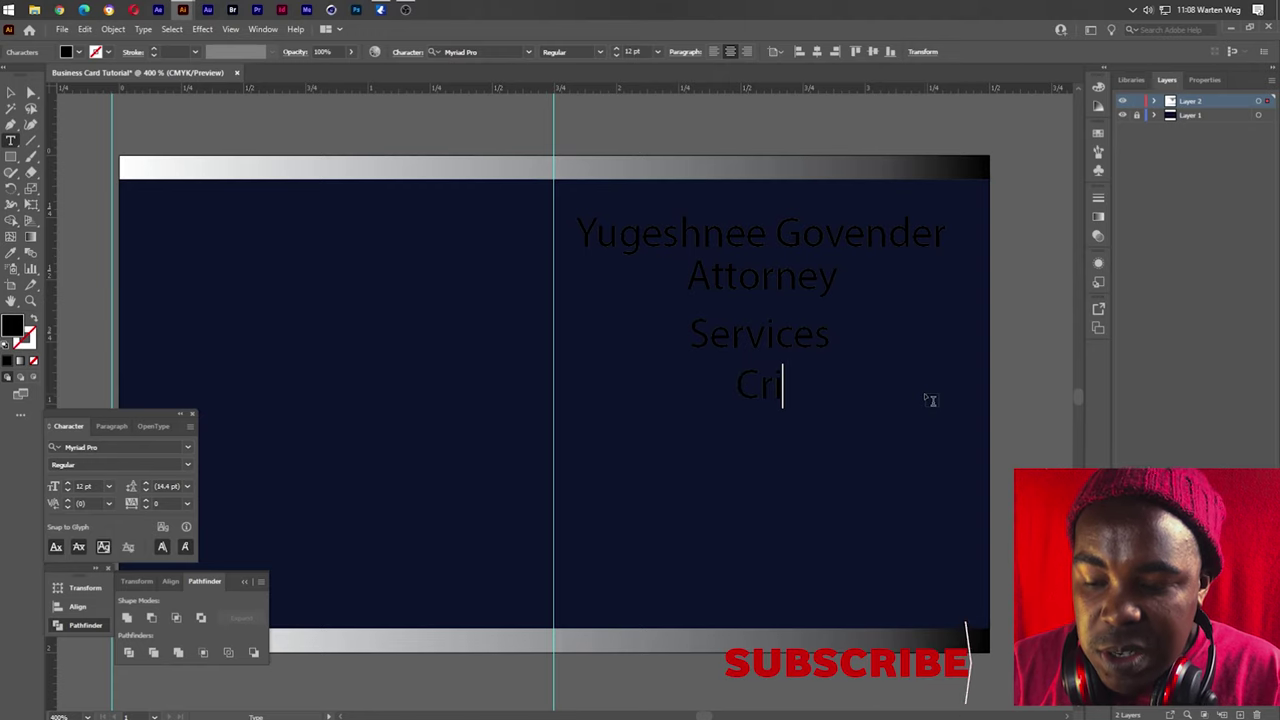
text(mi)
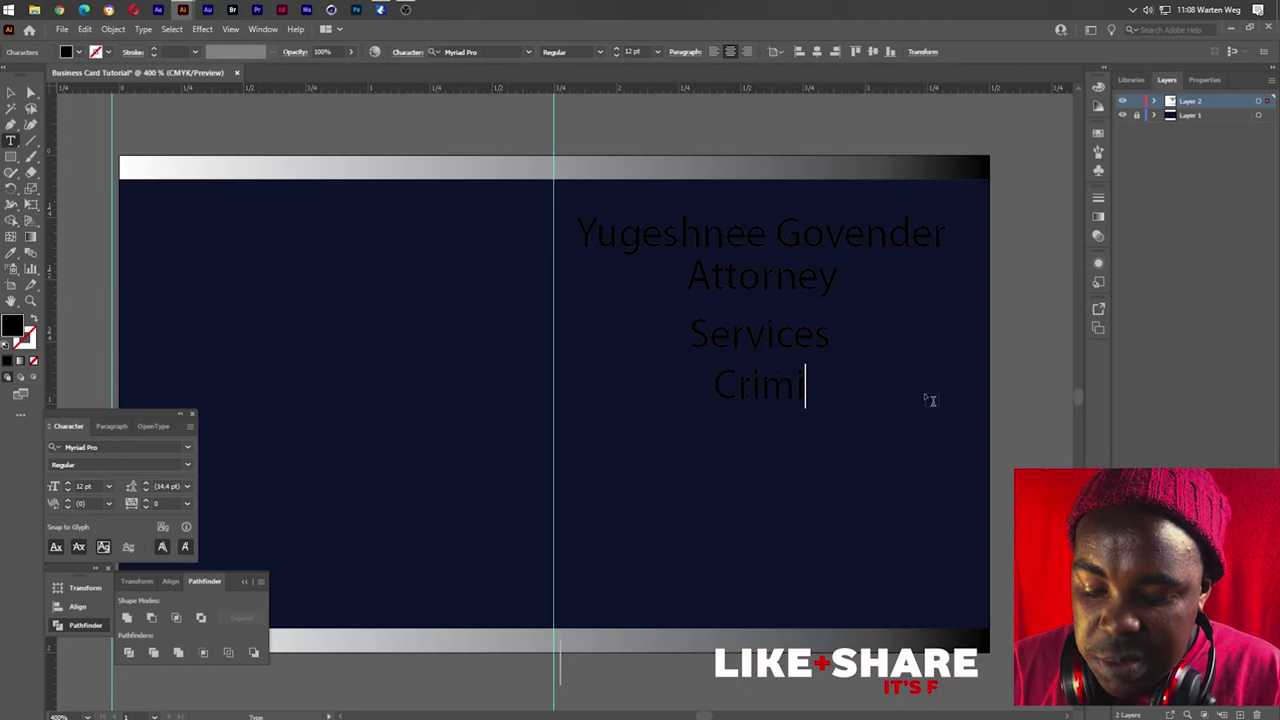
text(nal Law)
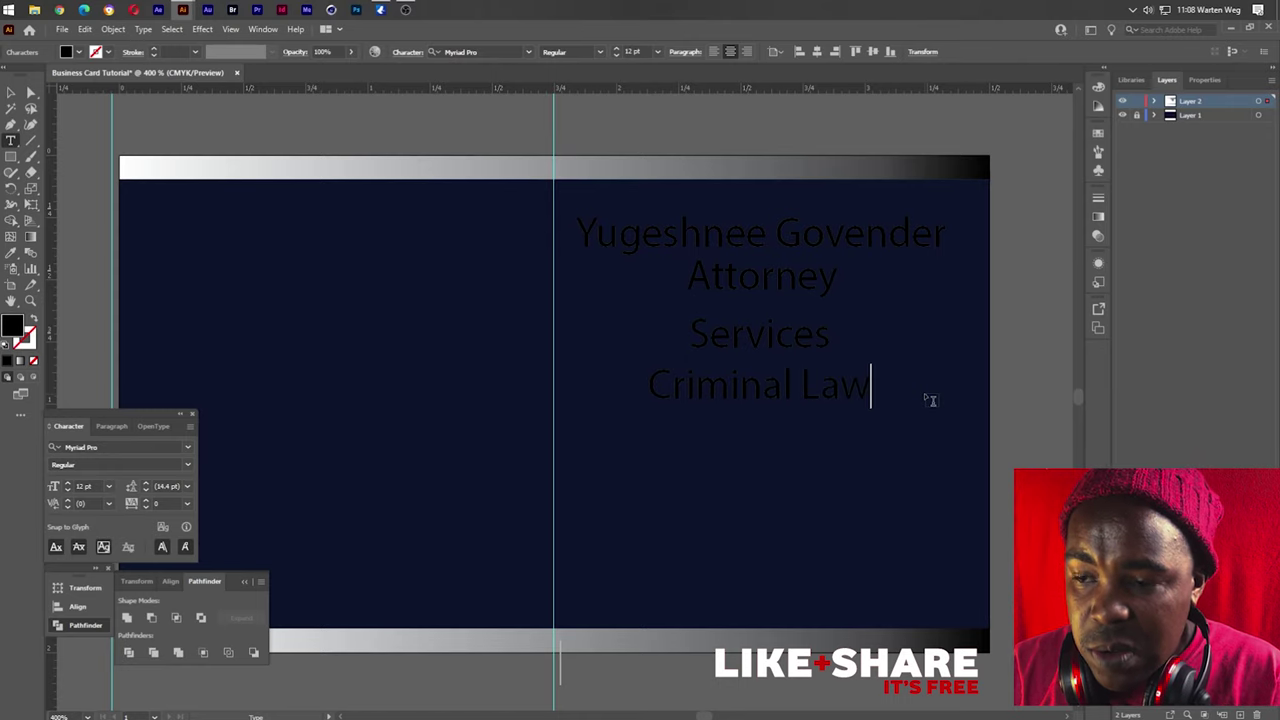
key(Return)
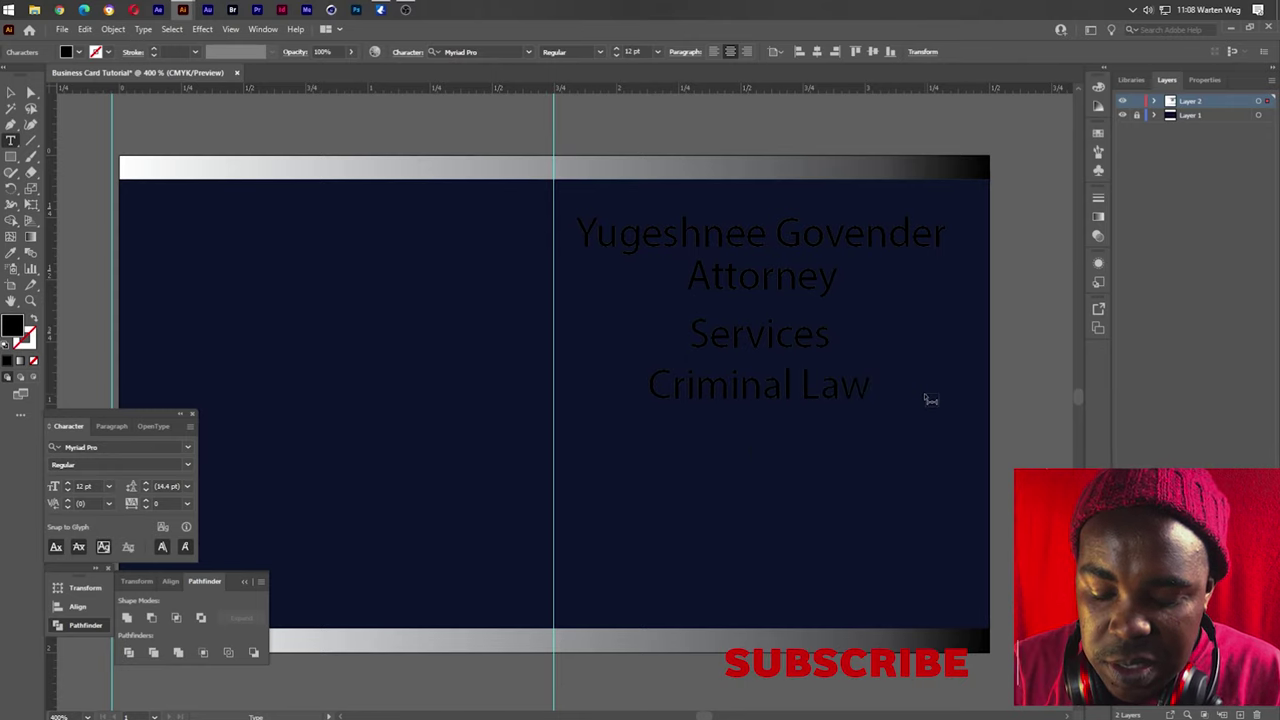
text(Div)
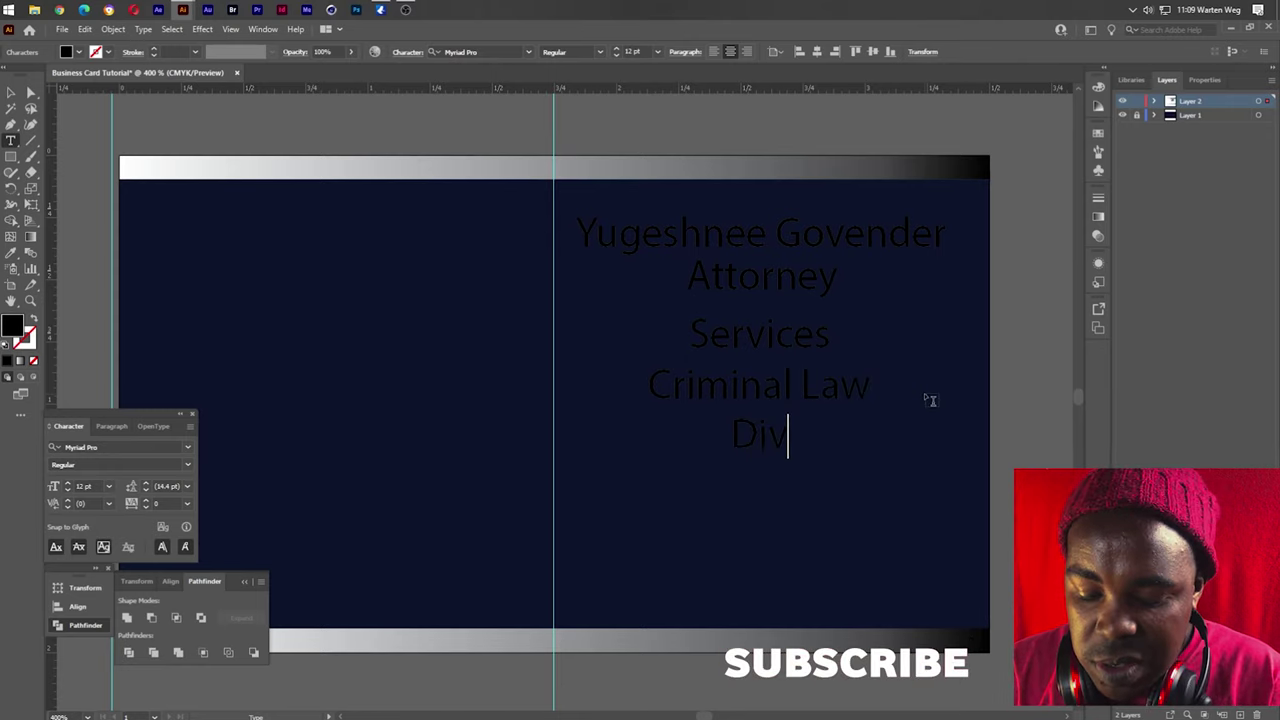
text(rce)
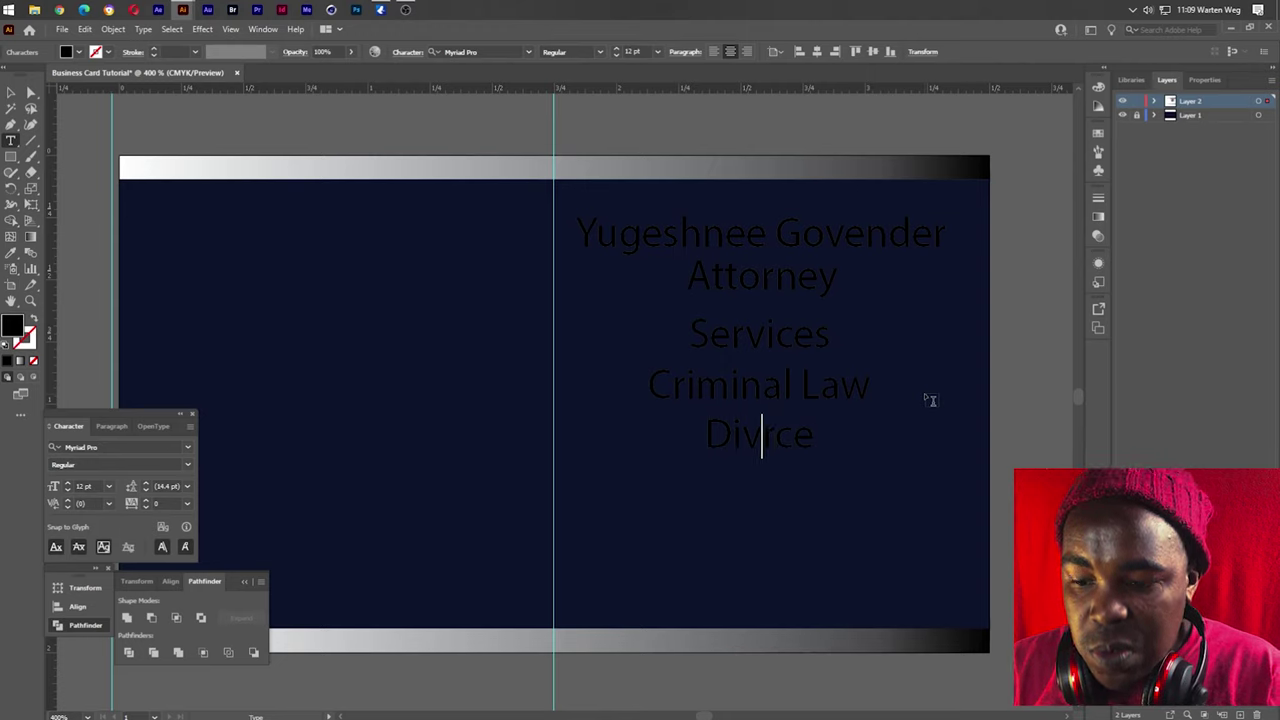
text(o)
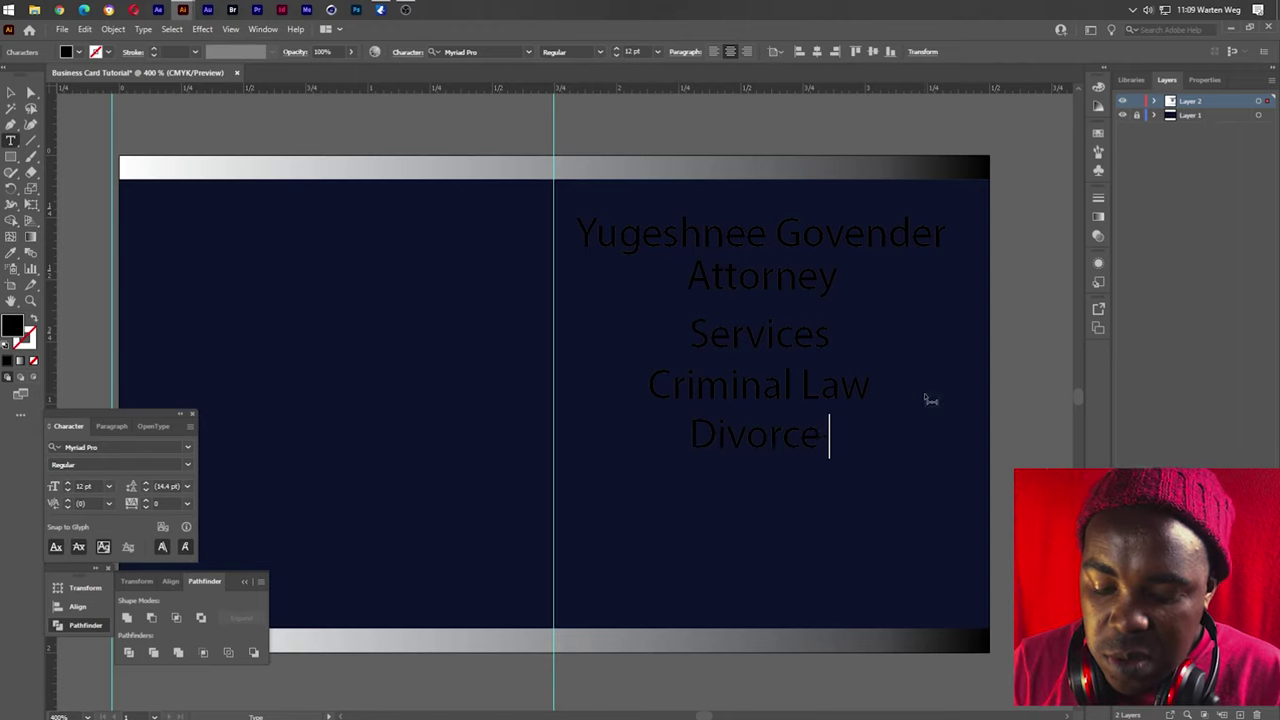
text( Law)
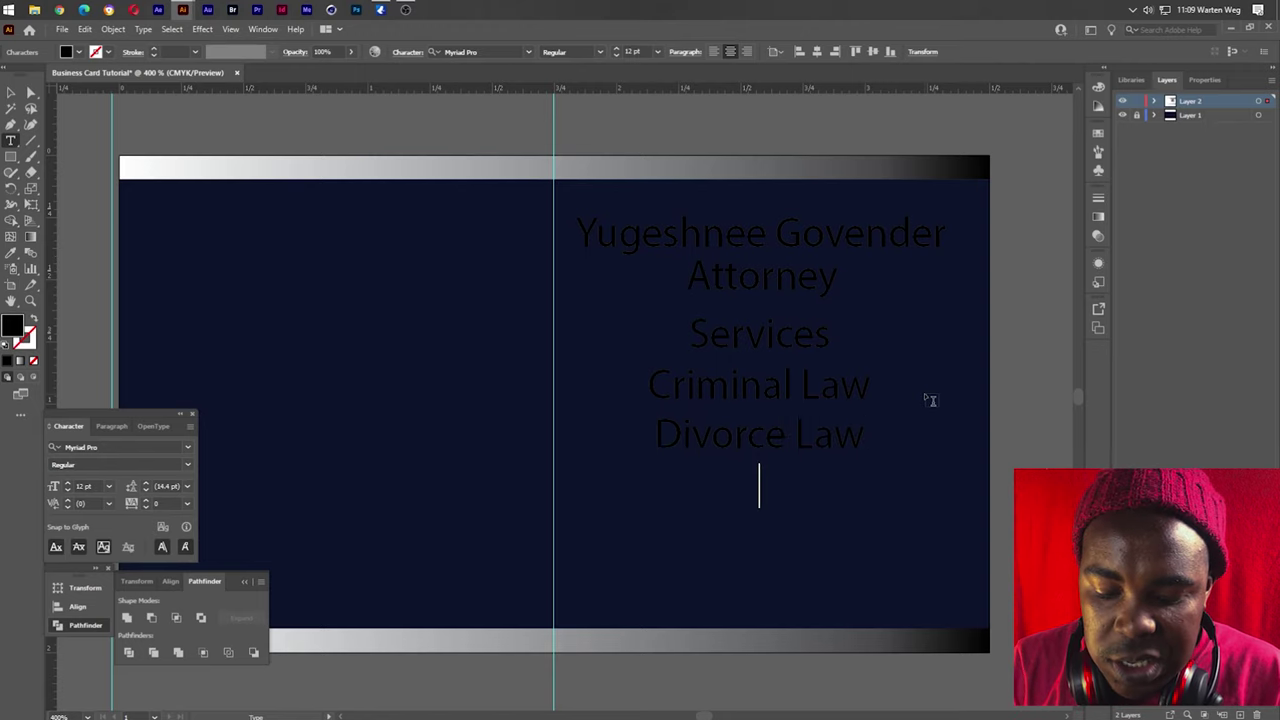
text(es)
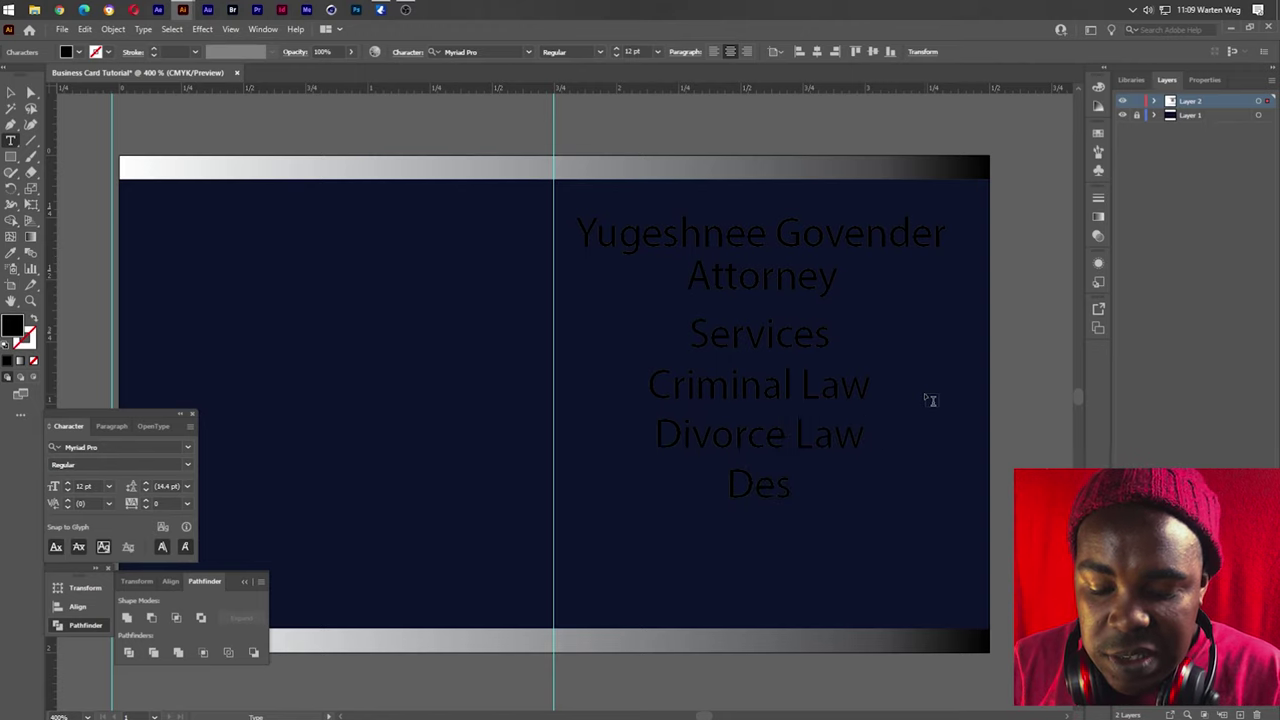
key(BackSpace)
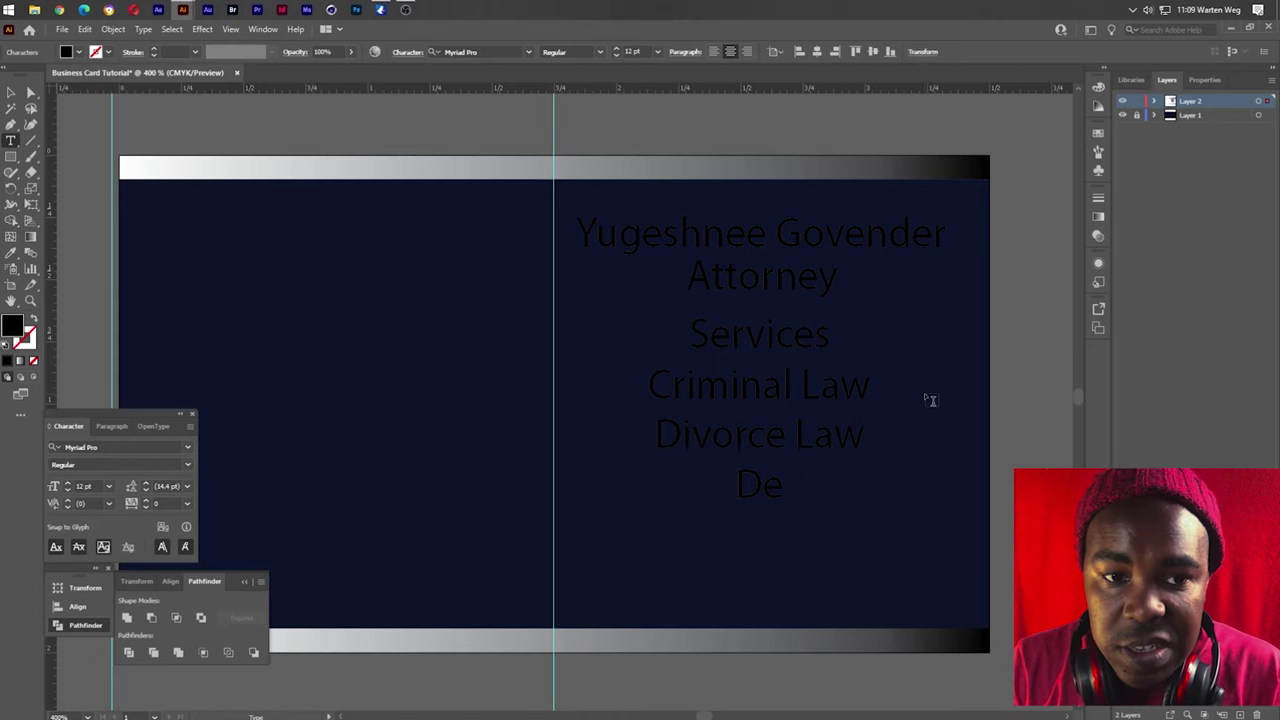
text(eas)
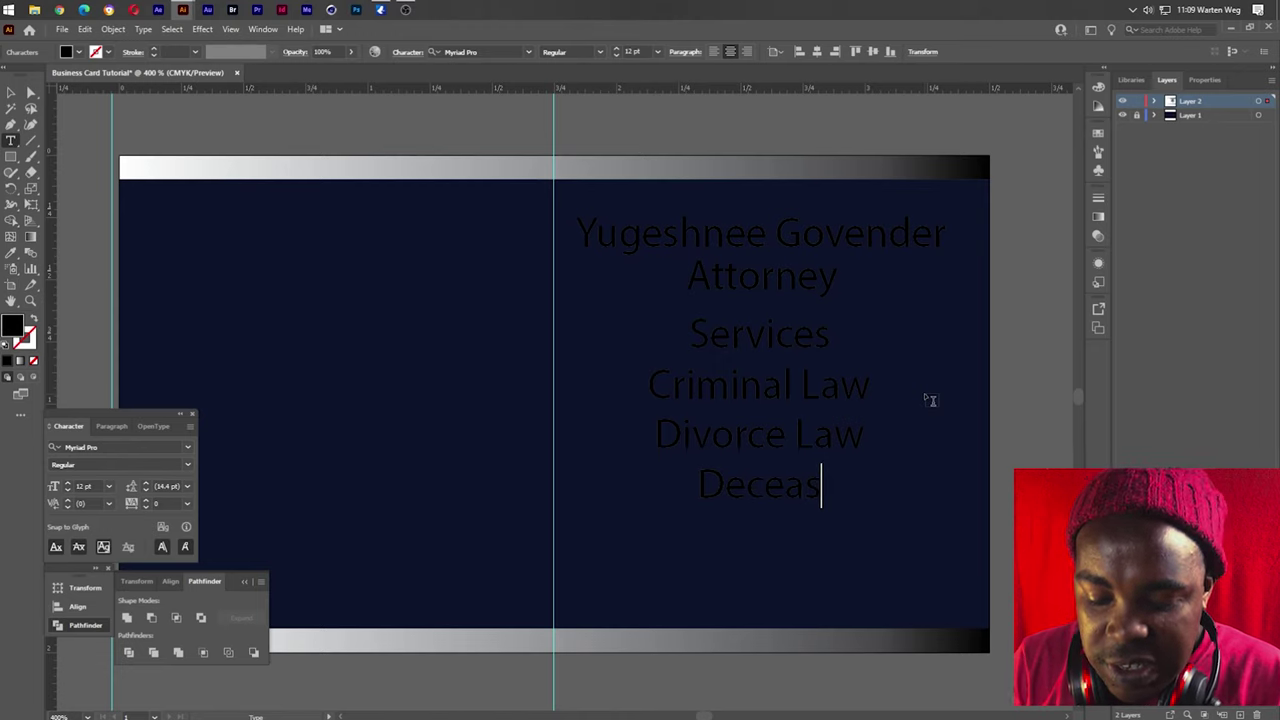
text(ed es)
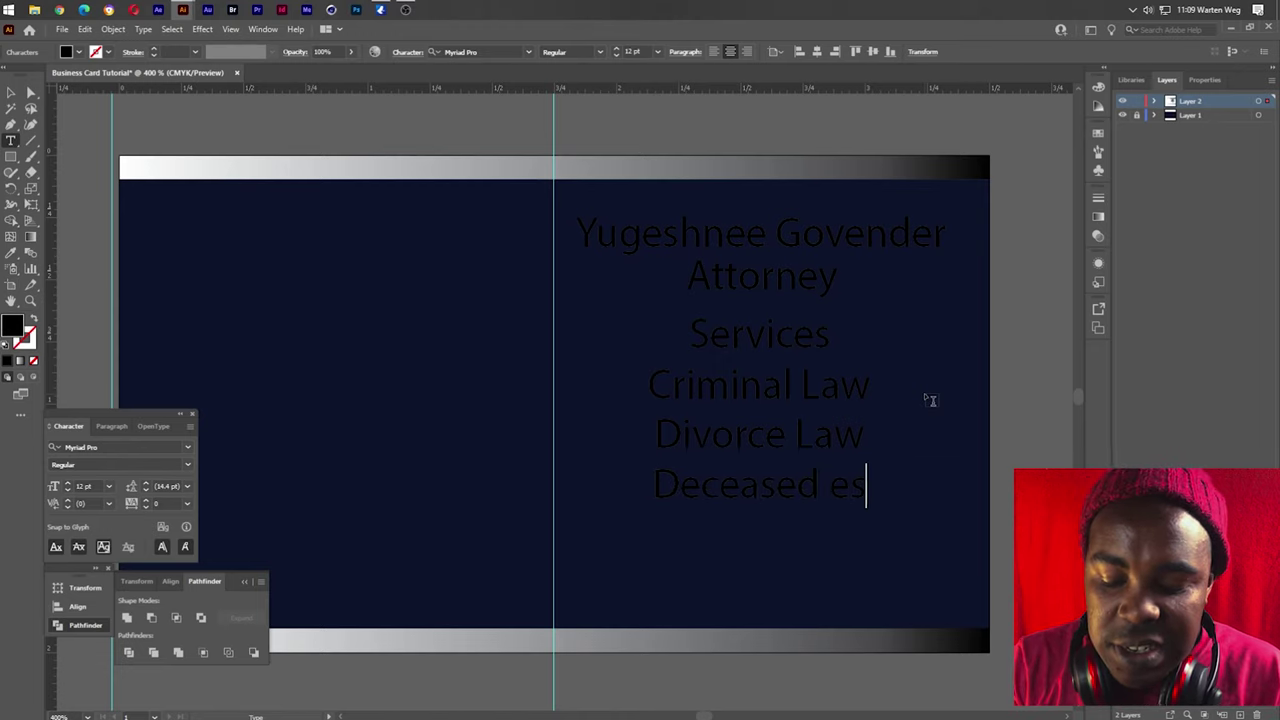
text(tate)
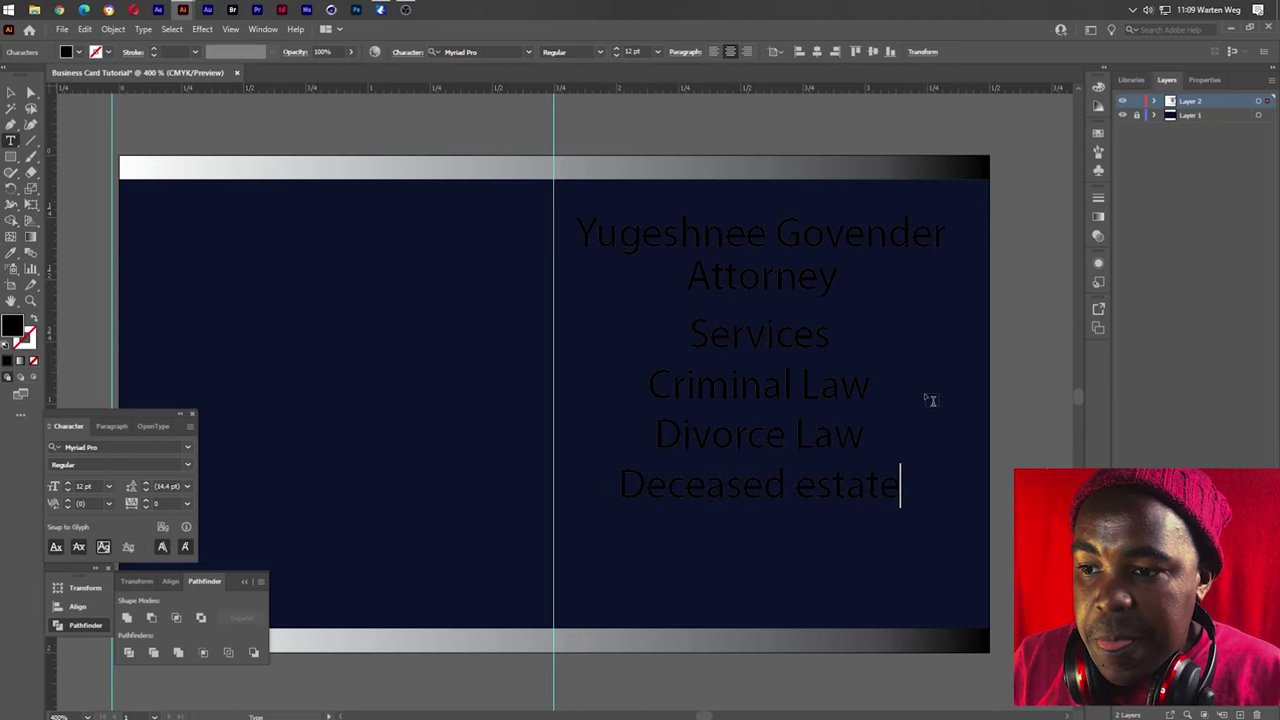
text(s)
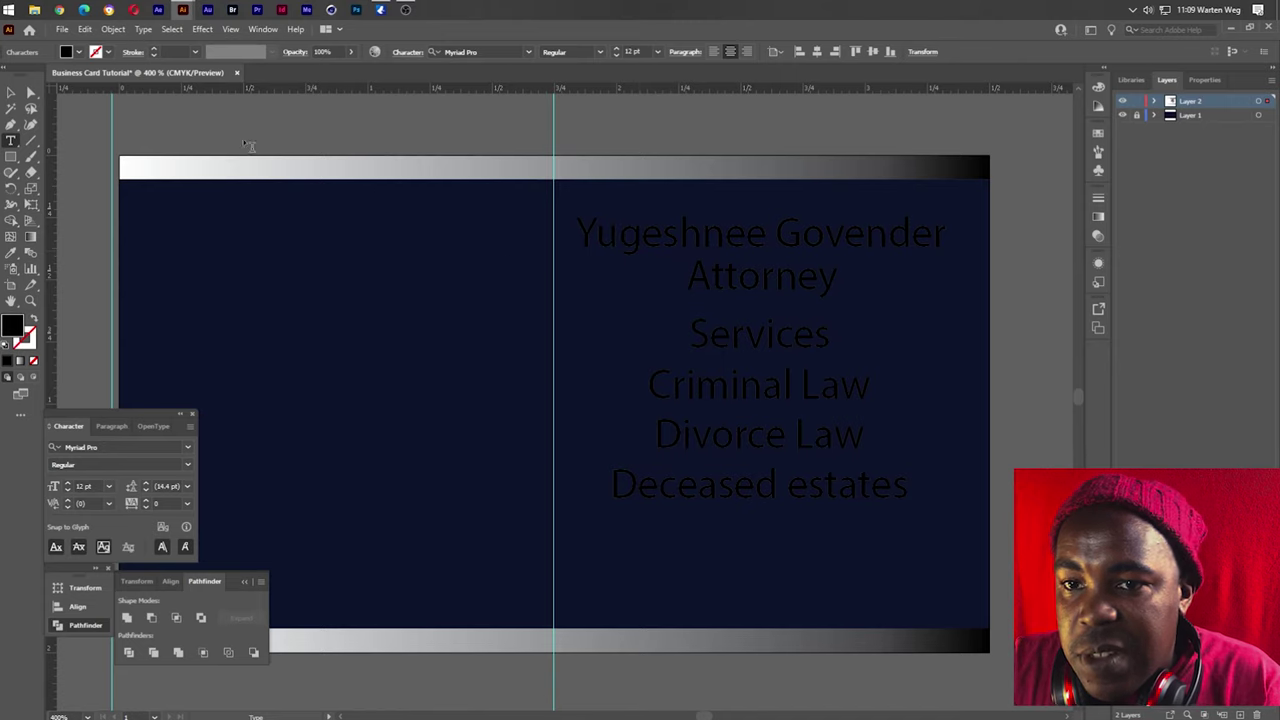
Set the three service lines in Kollektif with a white (FFFFFF) fill.
click(11, 93)
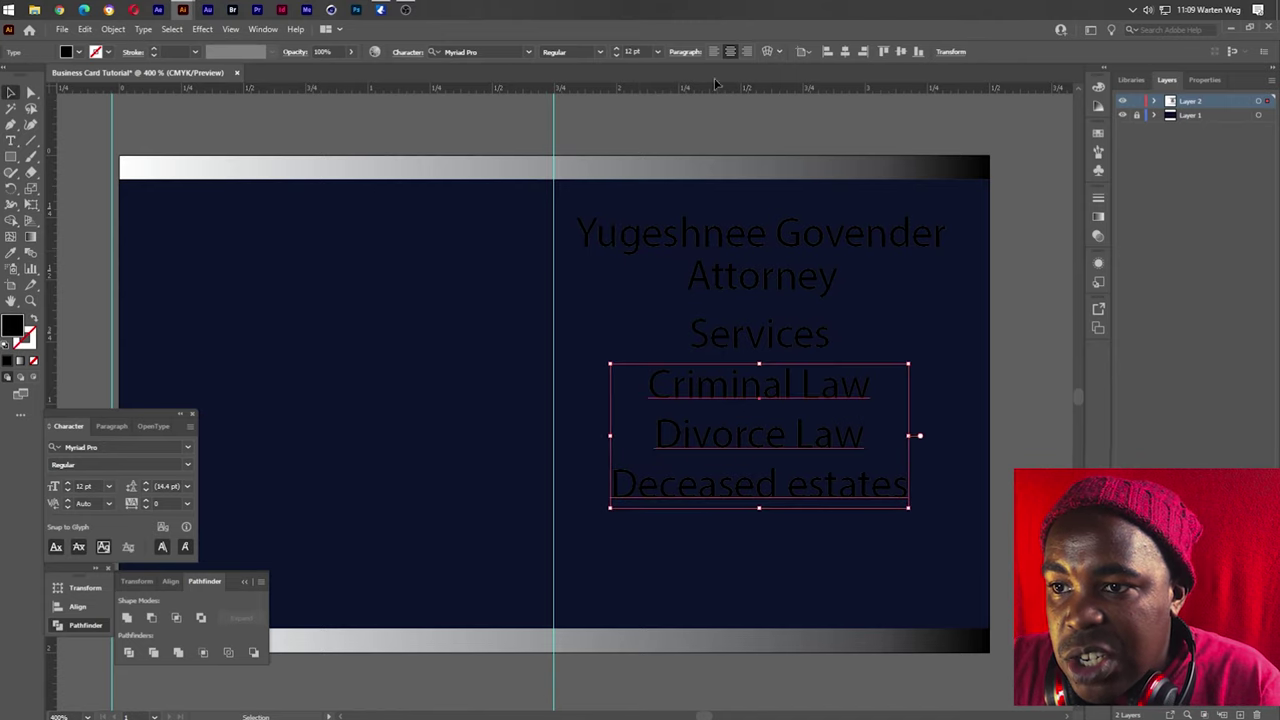
click(528, 52)
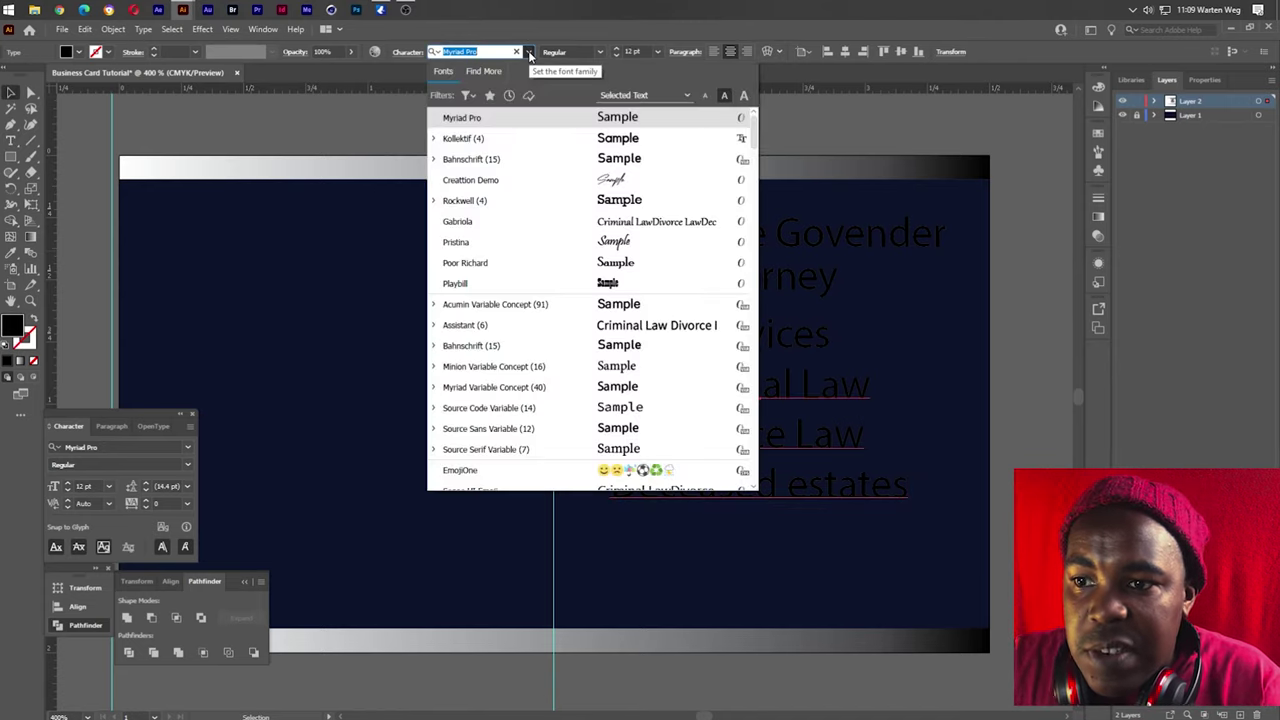
click(572, 143)
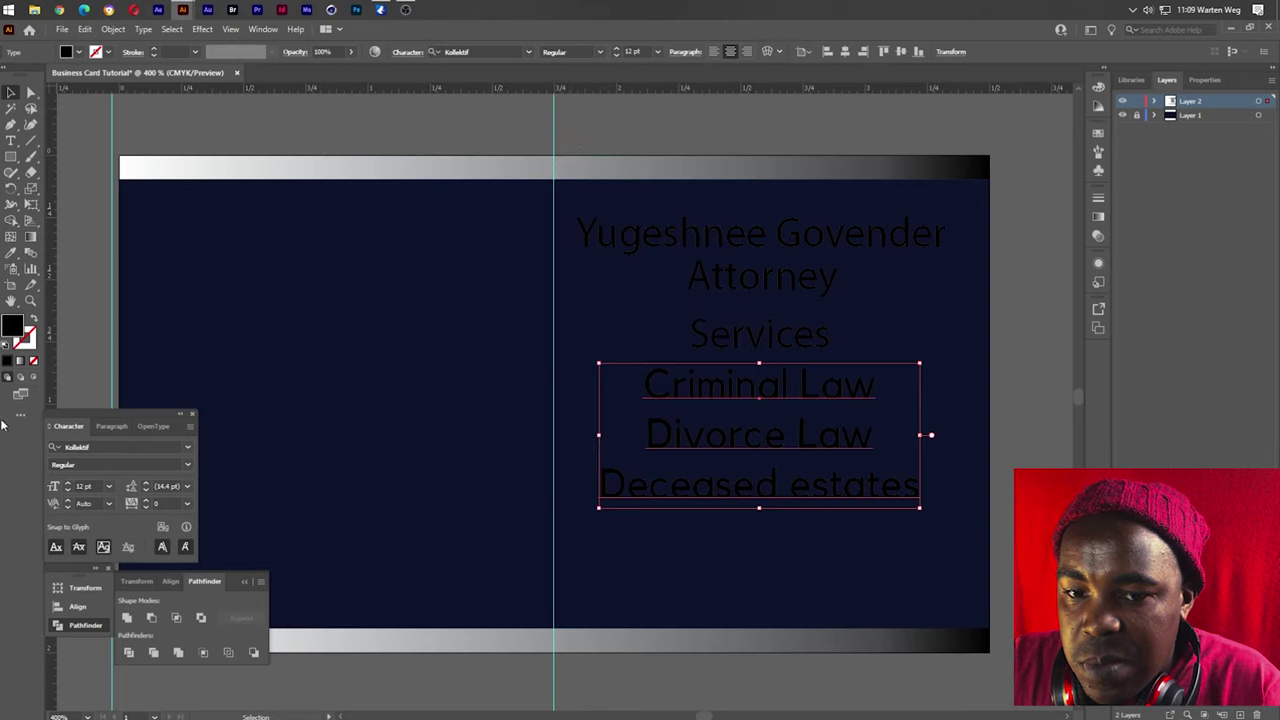
double_click(12, 326)
drag(642, 261, 594, 226)
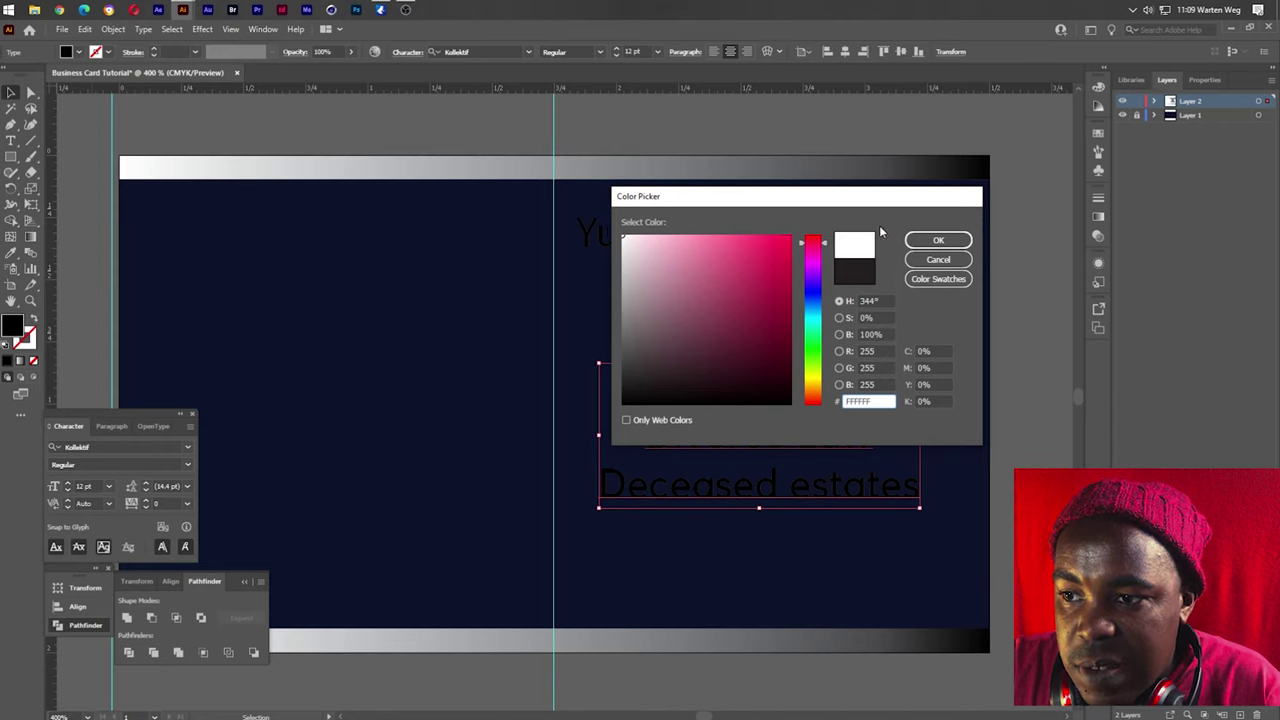
click(937, 241)
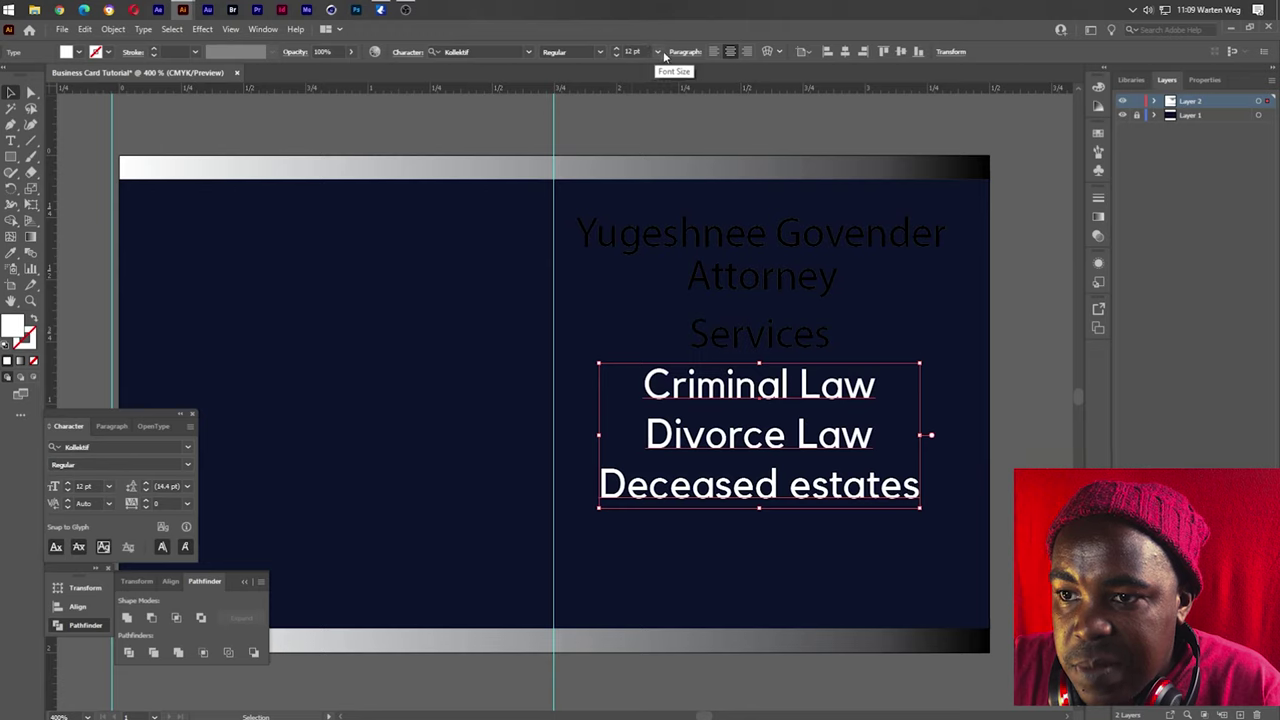
Size the services list to 9 pt with 7 pt leading and lower it and the Services heading slightly.
click(1205, 80)
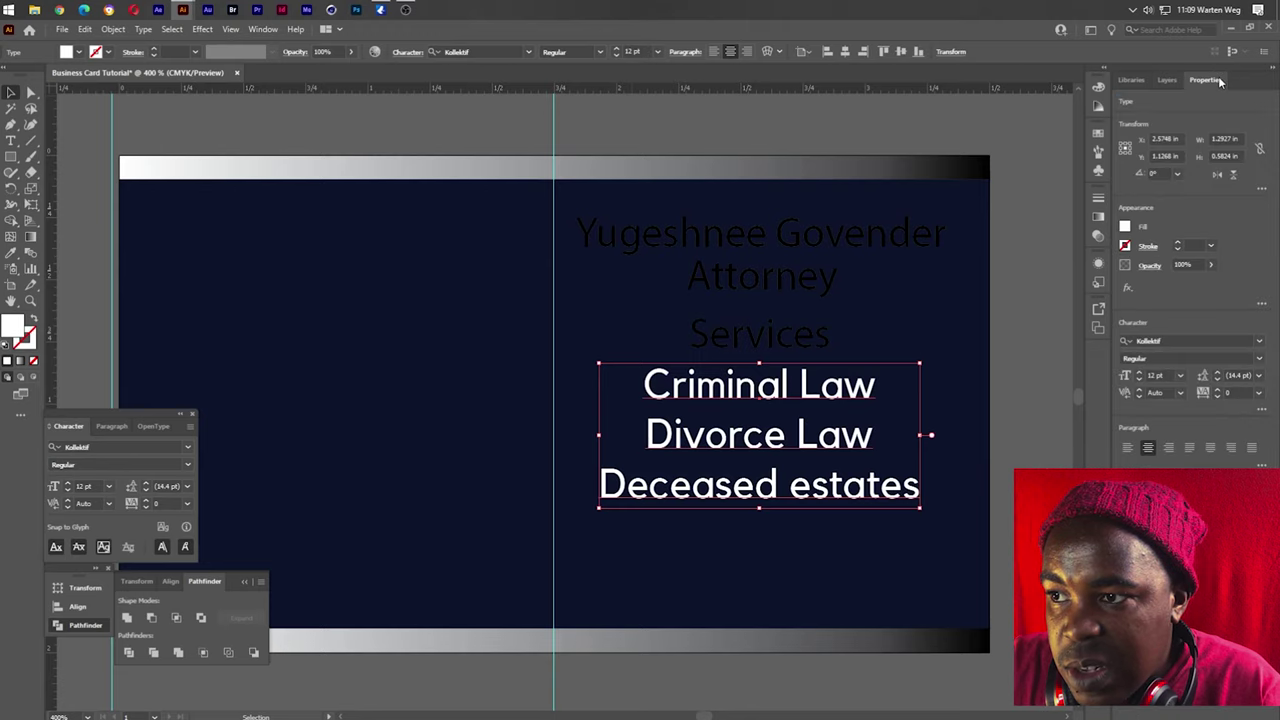
click(1259, 376)
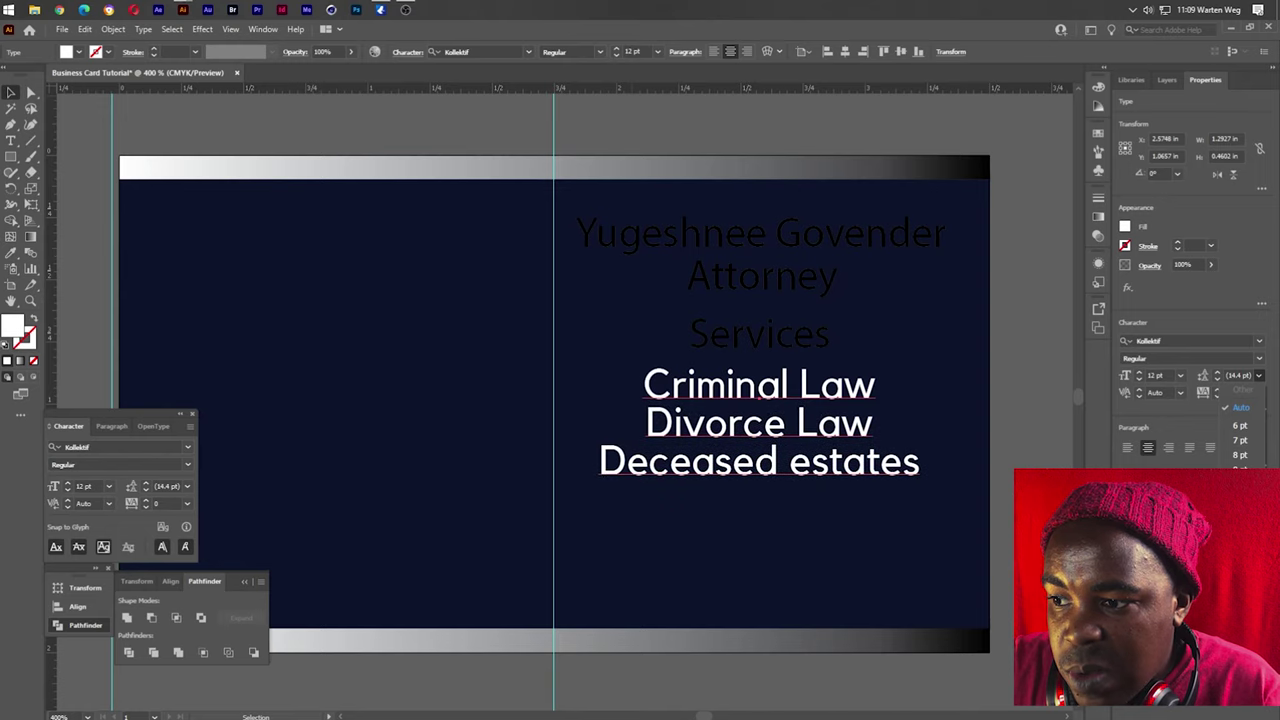
click(1240, 485)
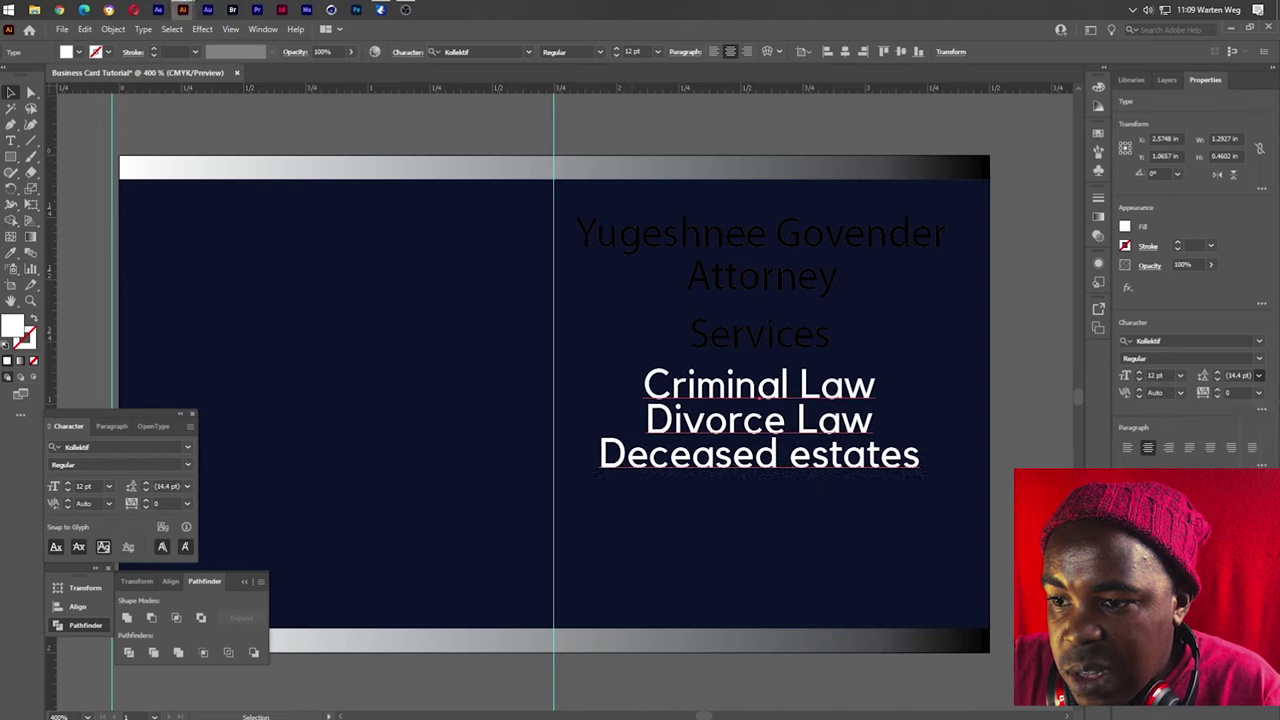
click(640, 51)
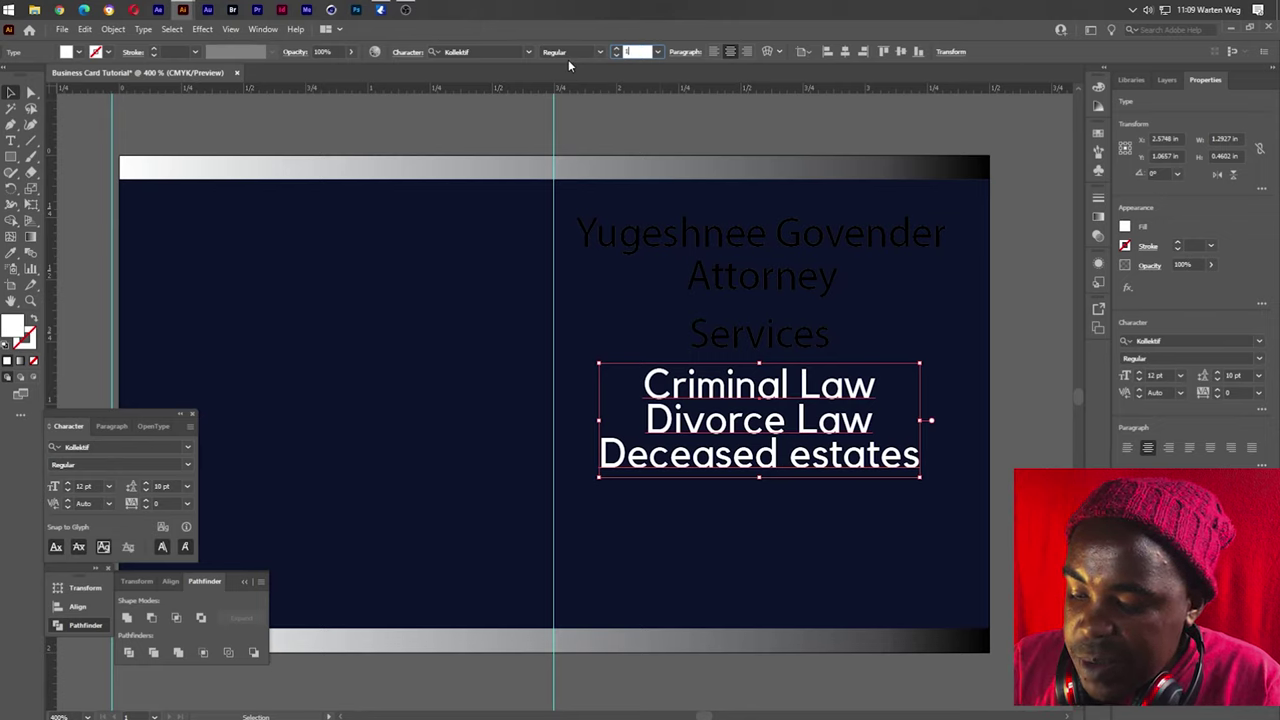
text(9)
key(Return)
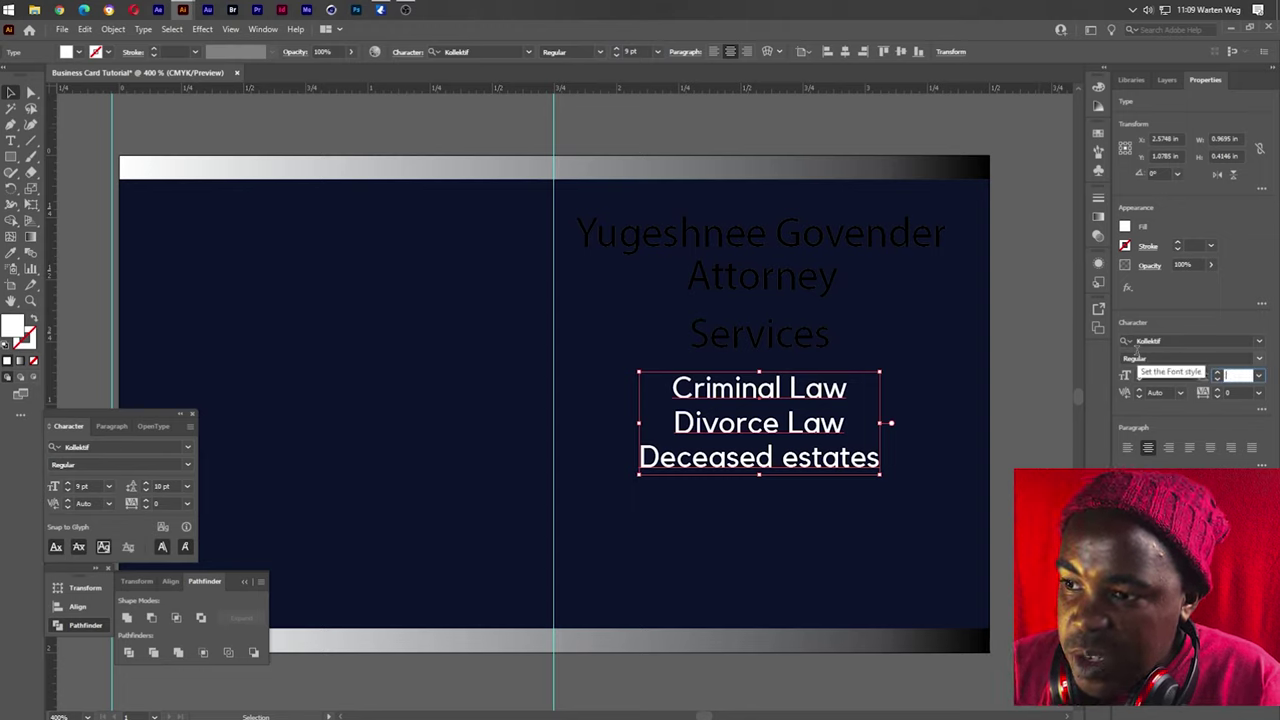
text(1)
key(Return)
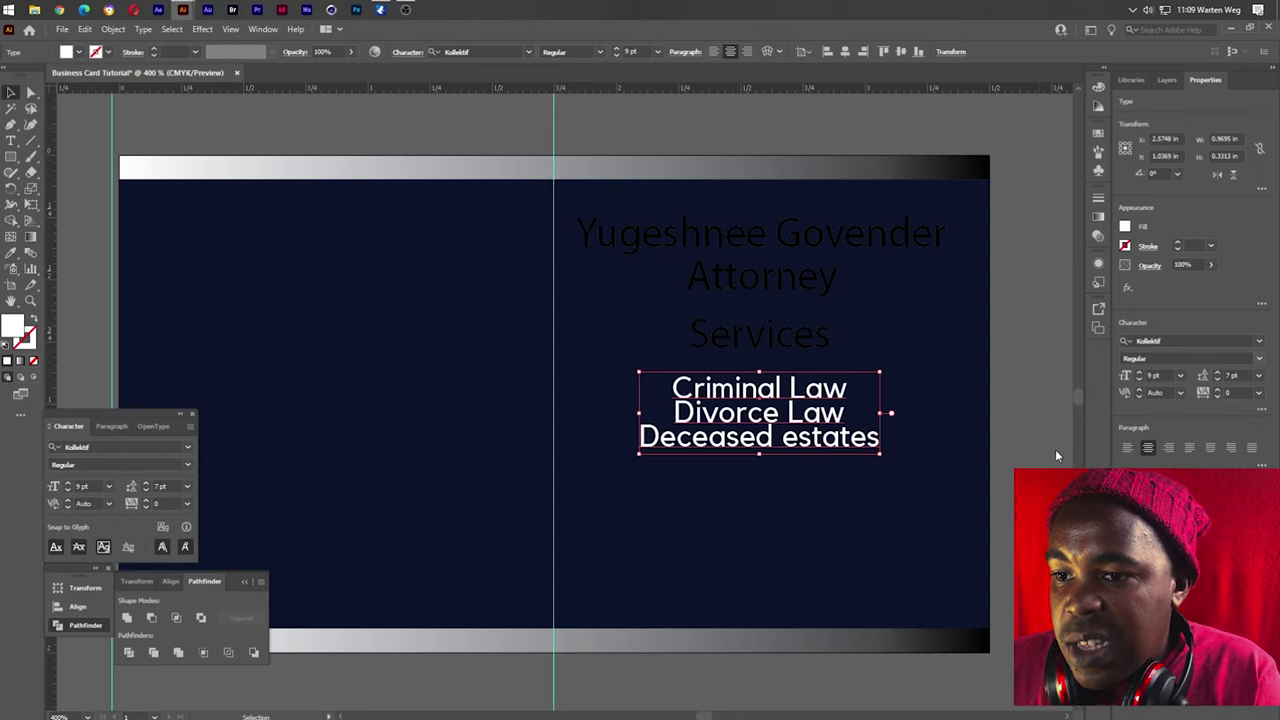
drag(757, 440, 757, 452)
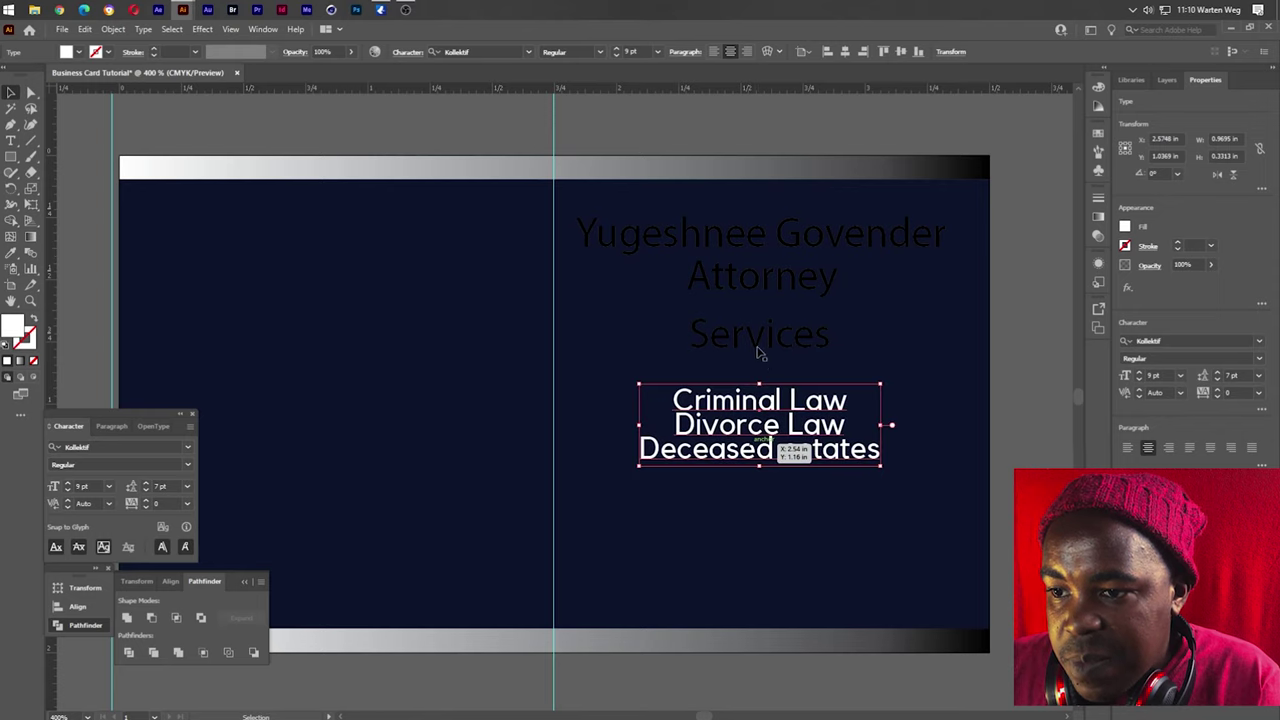
drag(757, 344, 751, 357)
Change the Services heading's font to Rockwell.
key(t)
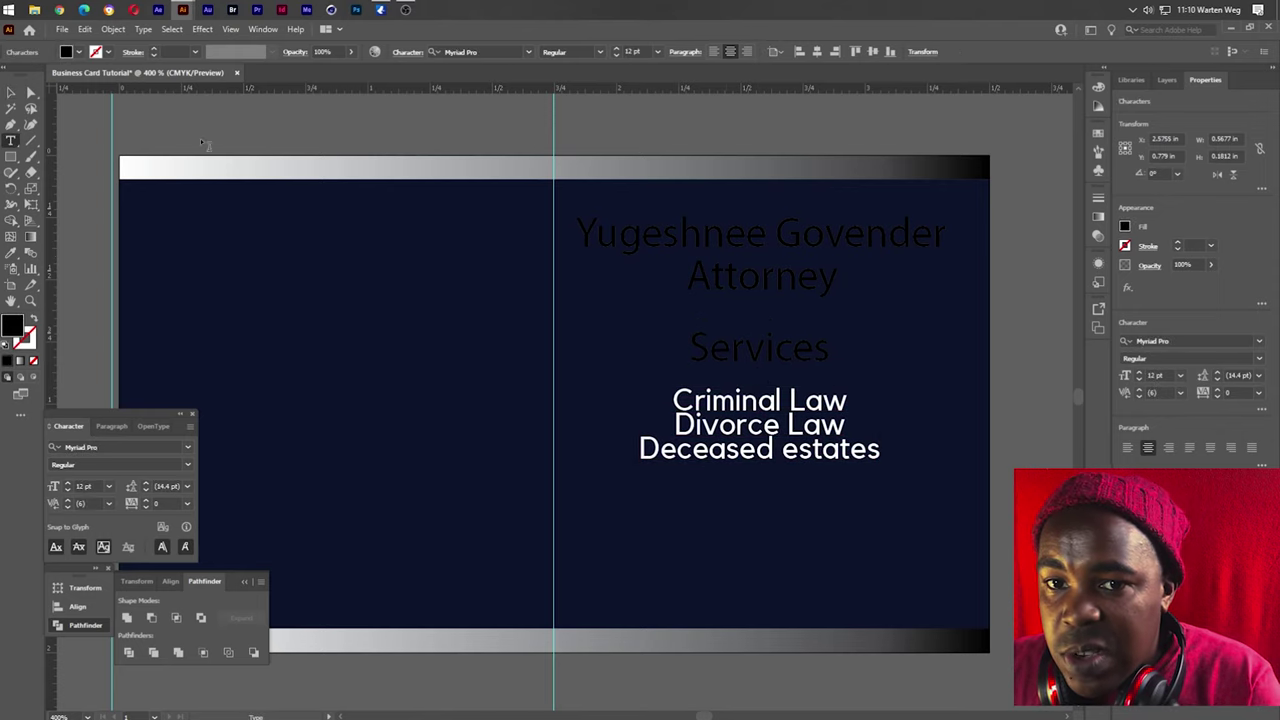
click(10, 93)
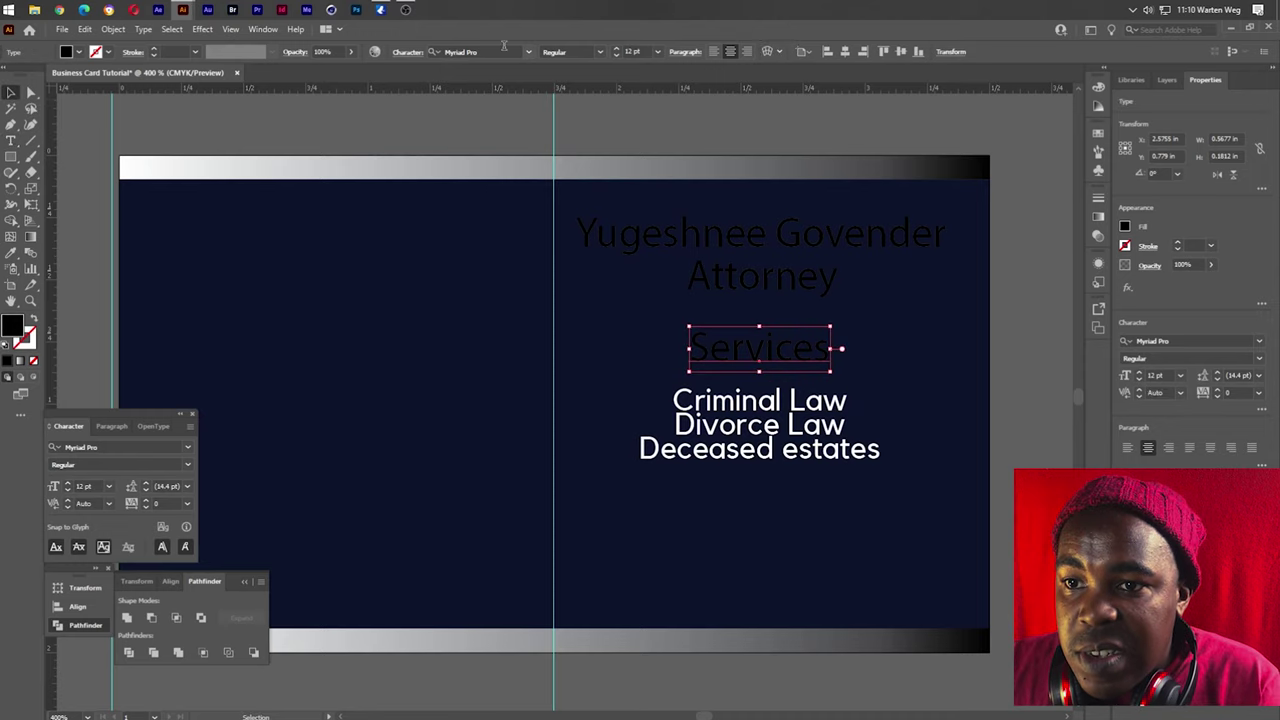
click(528, 52)
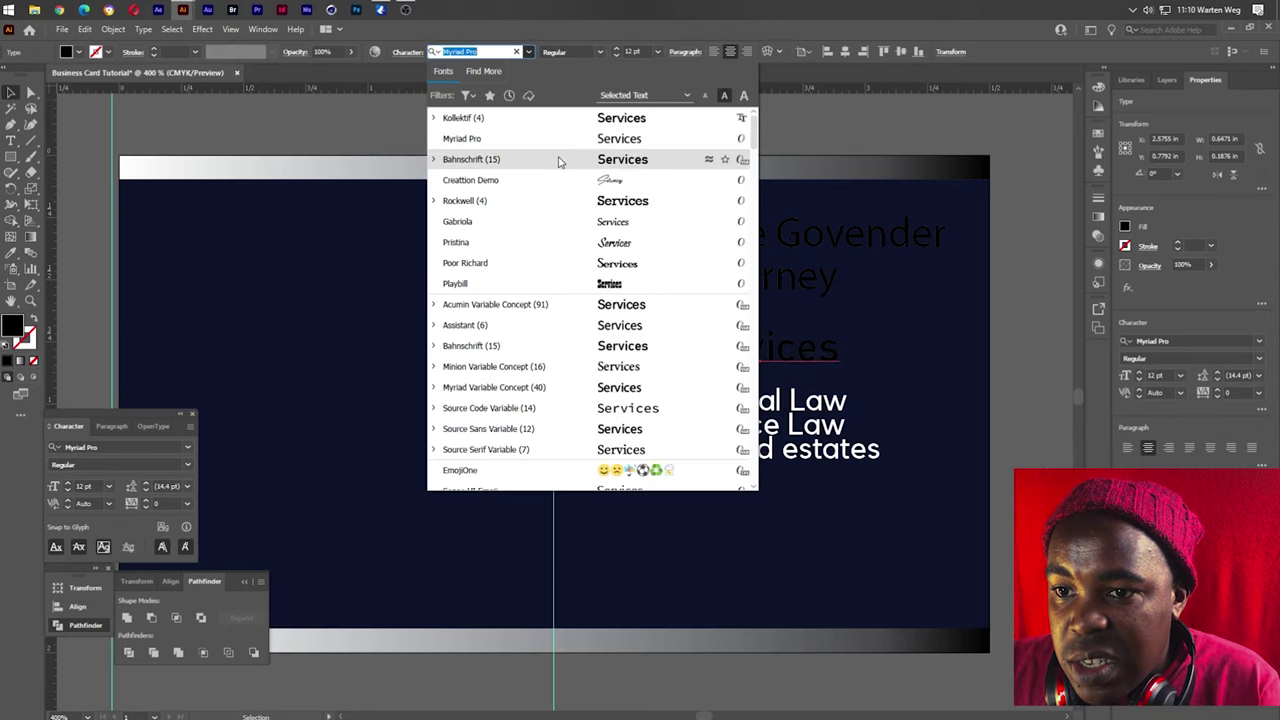
click(559, 162)
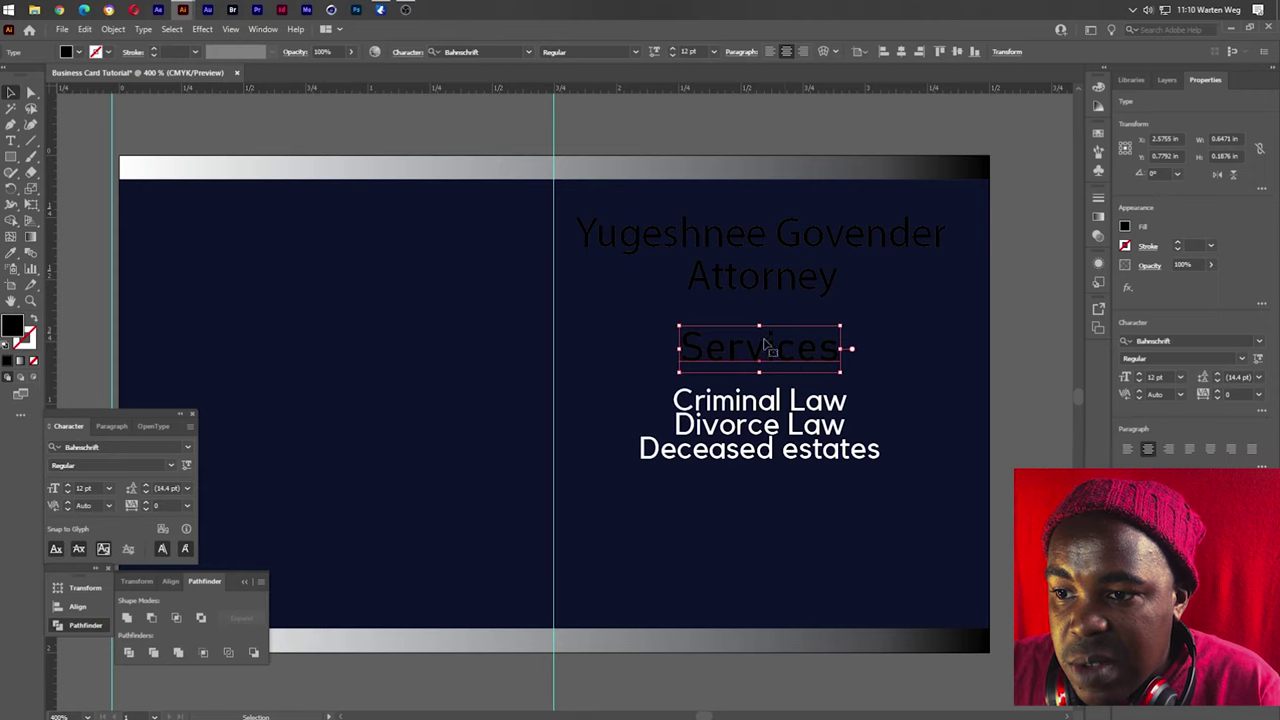
click(529, 52)
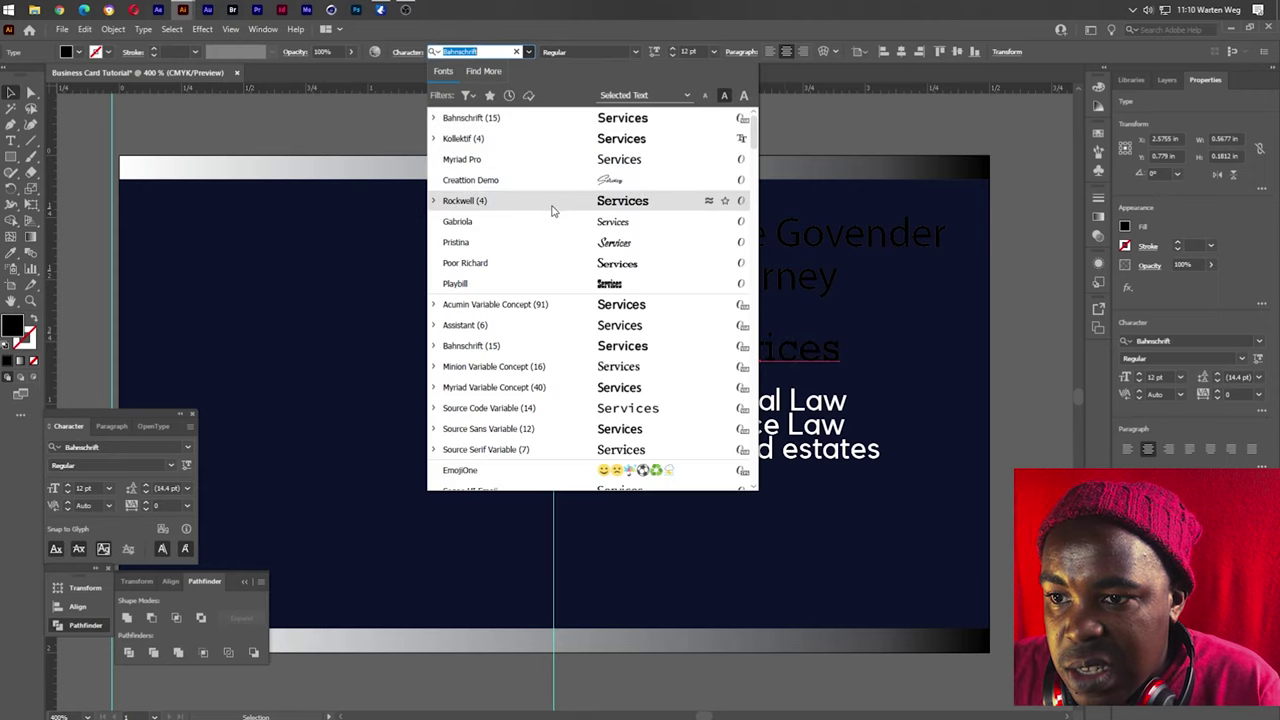
click(550, 202)
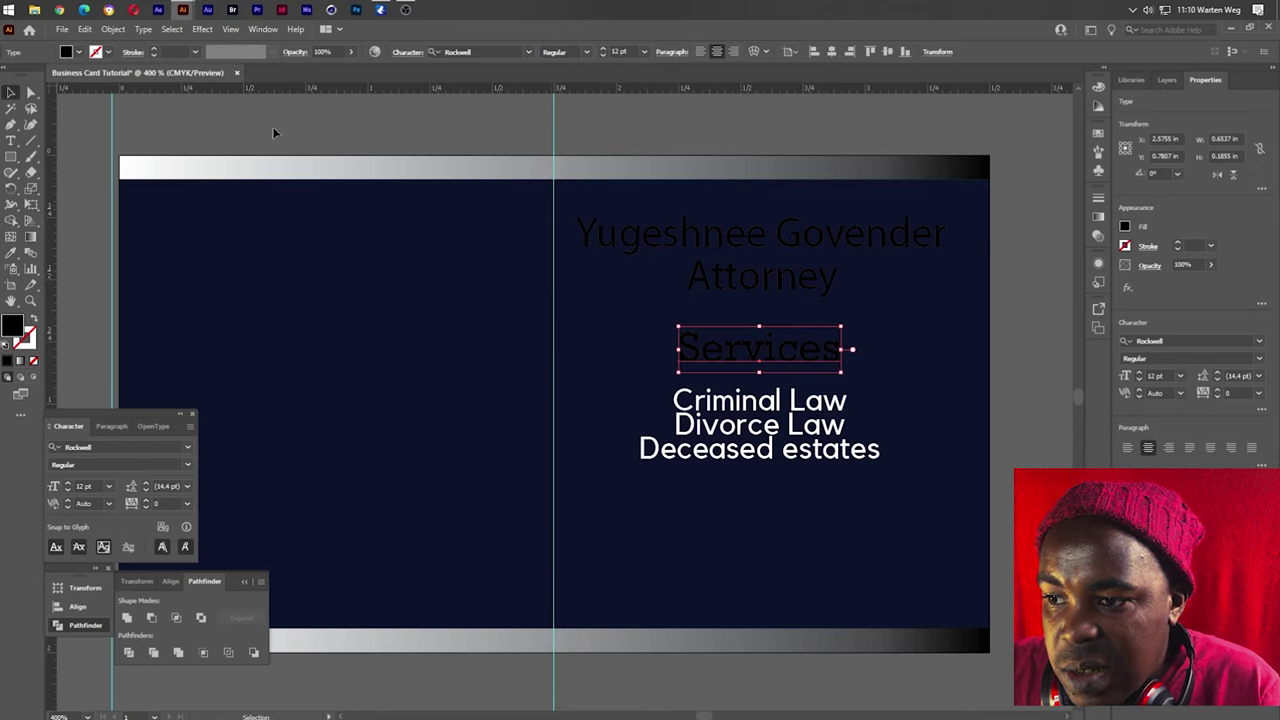
Make the heading uppercase SERVICES in white (#FFFFFF) and nudge it slightly lower.
click(143, 29)
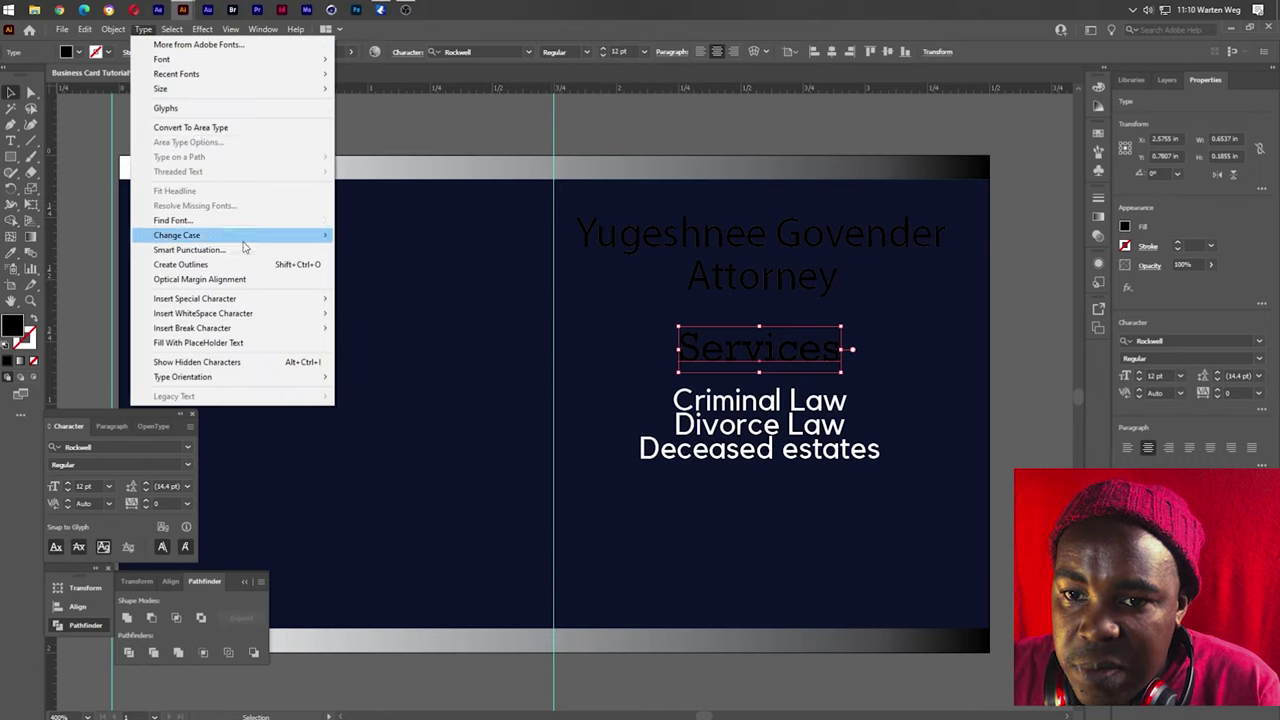
mouse_move(177, 235)
click(378, 235)
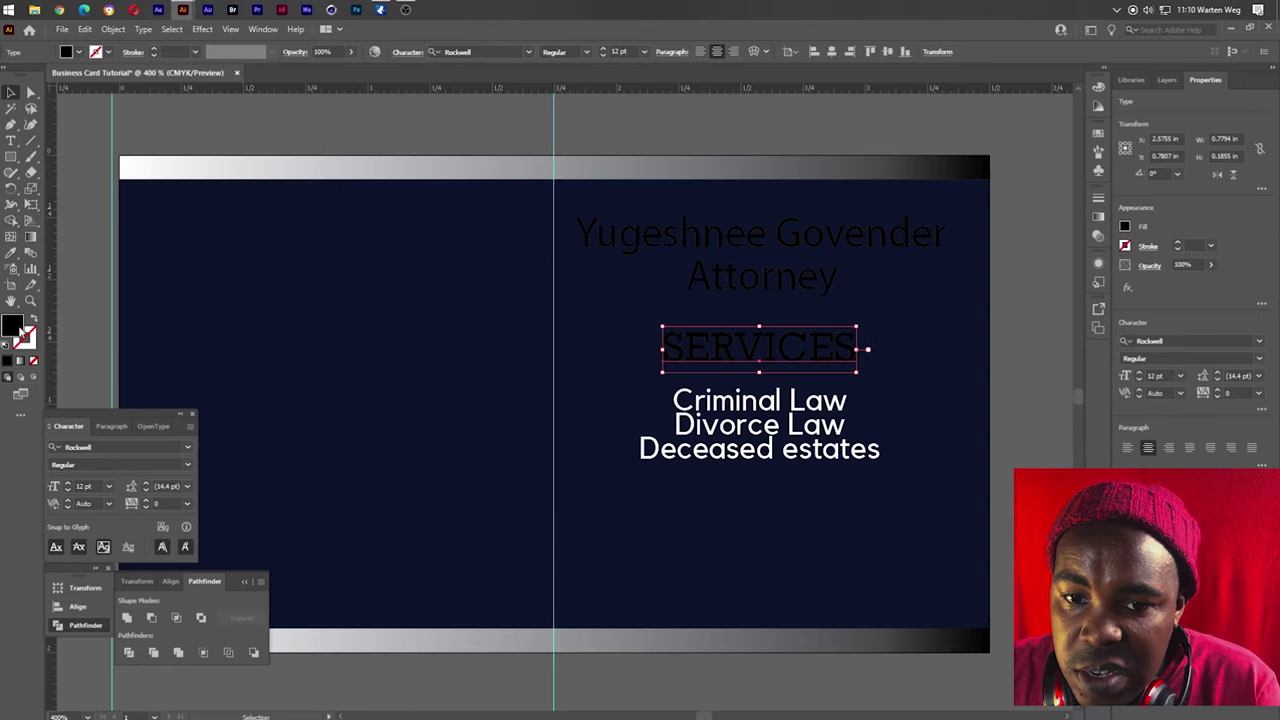
double_click(20, 330)
drag(640, 258, 600, 220)
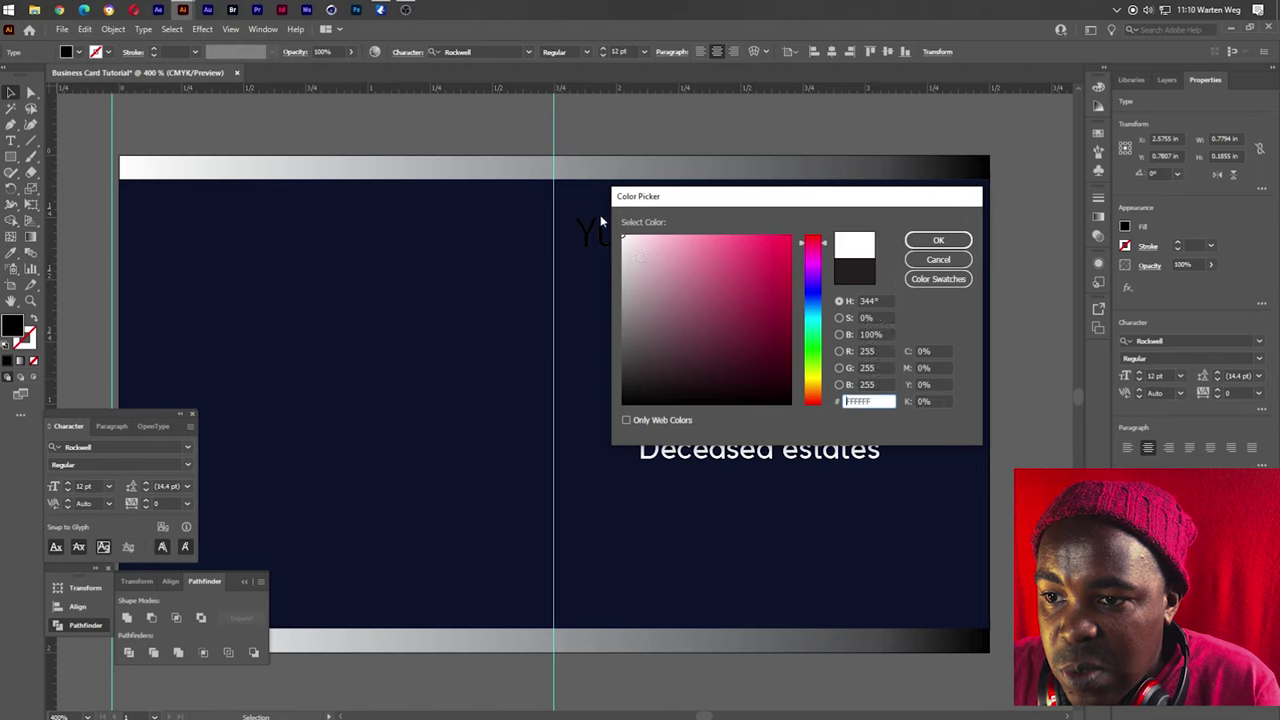
click(938, 240)
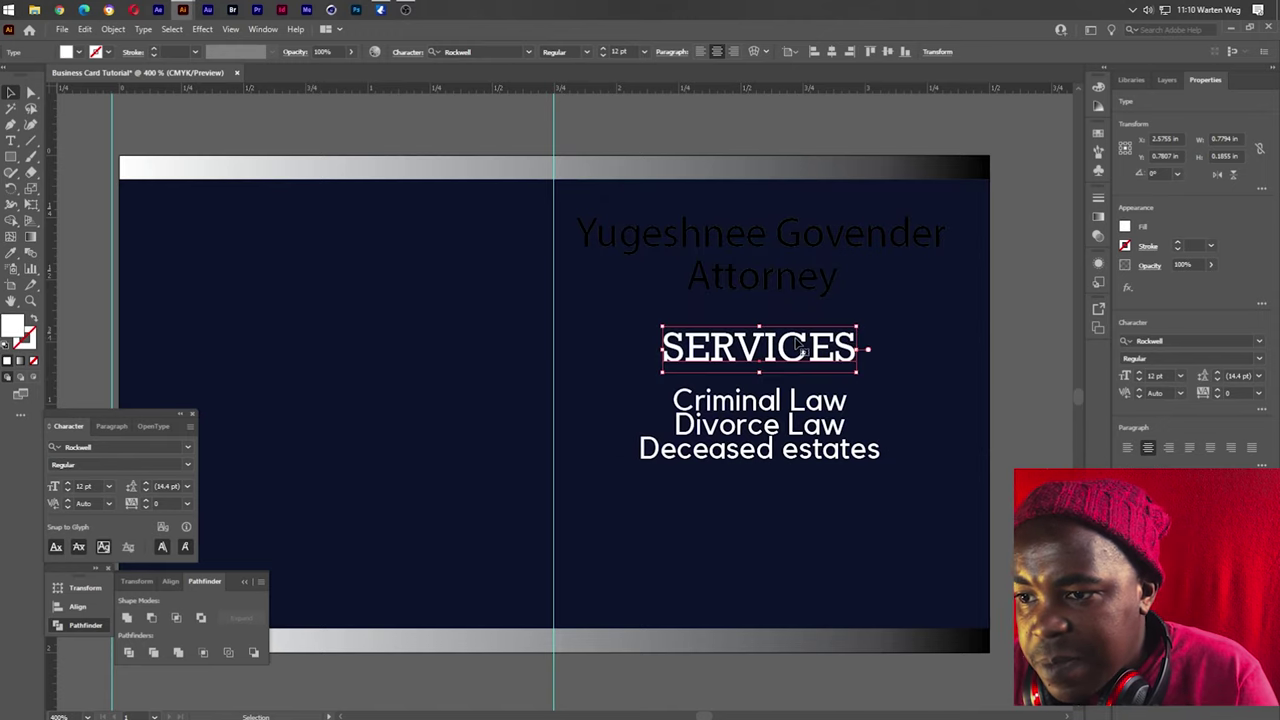
drag(810, 355, 808, 364)
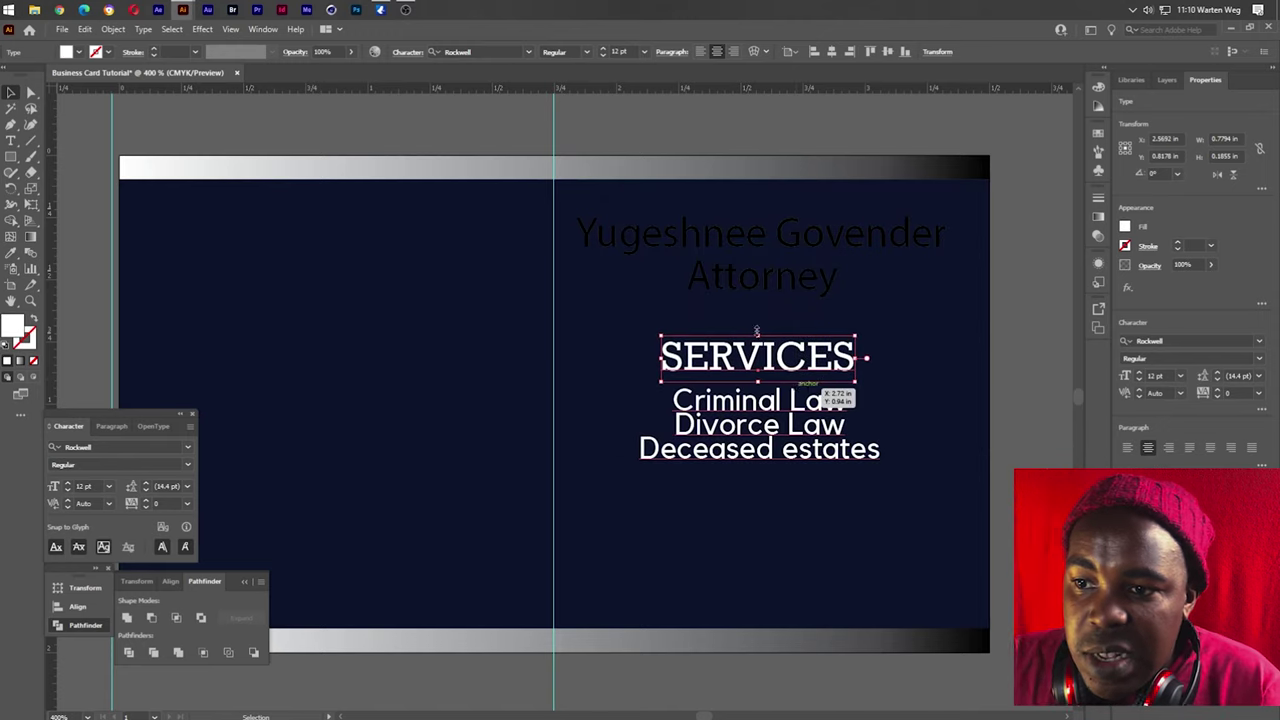
Try Gabriola on the Attorney line, then fill the line with white.
click(786, 282)
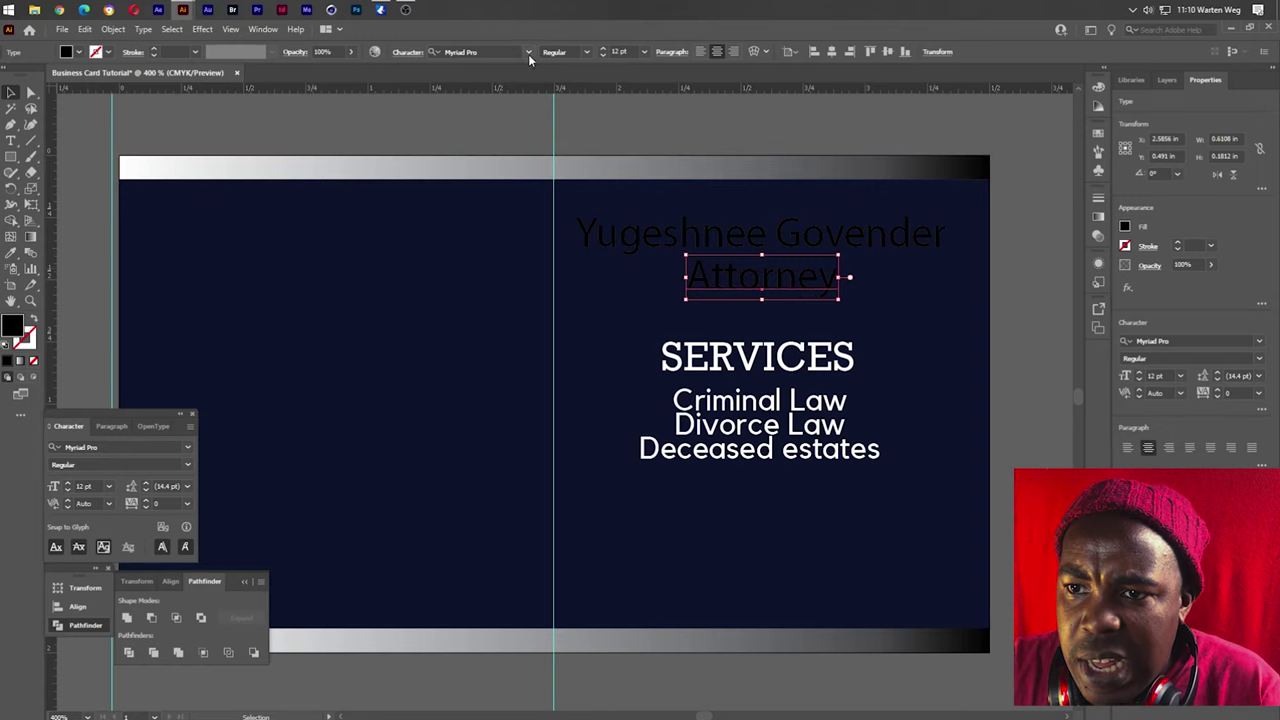
click(472, 51)
click(565, 222)
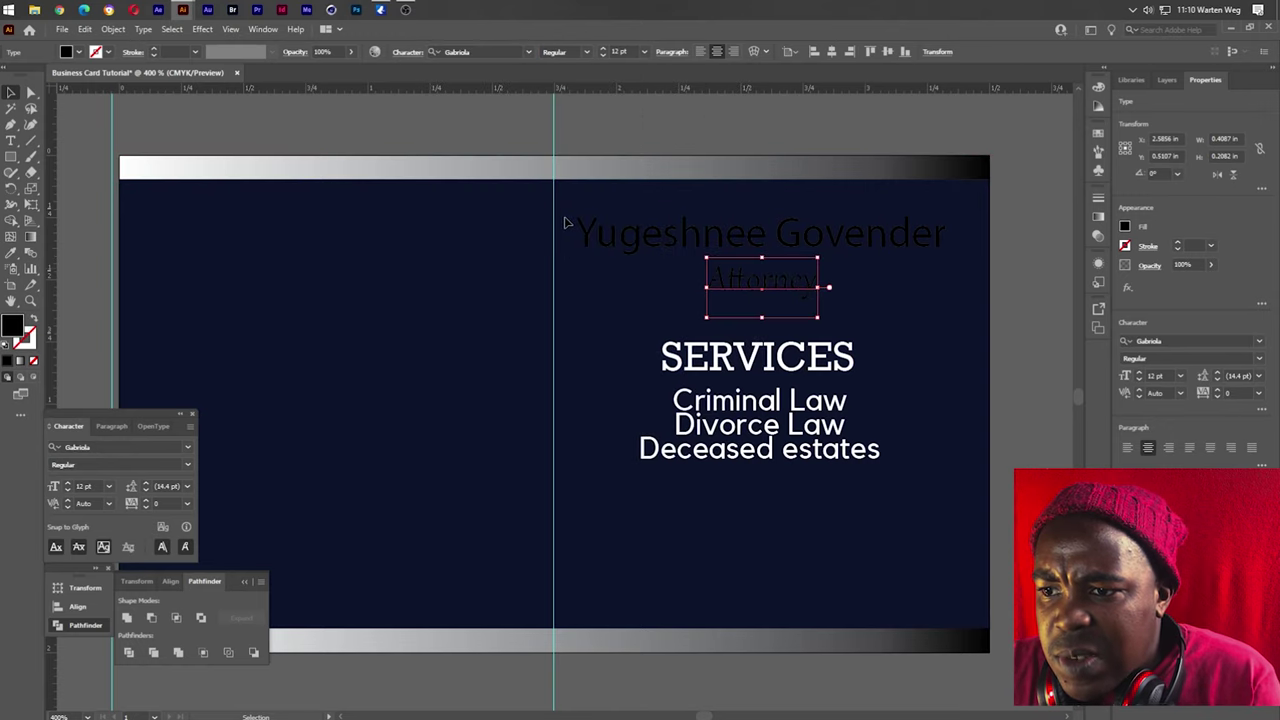
double_click(14, 330)
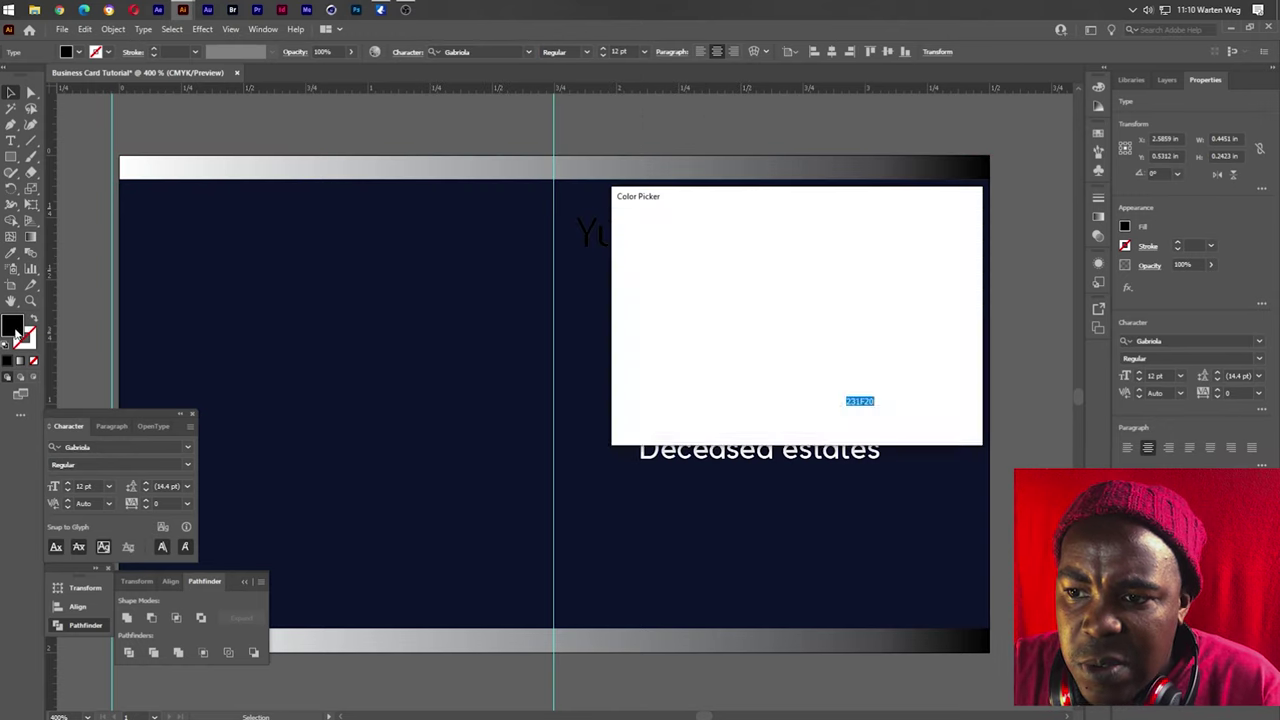
drag(650, 238, 610, 232)
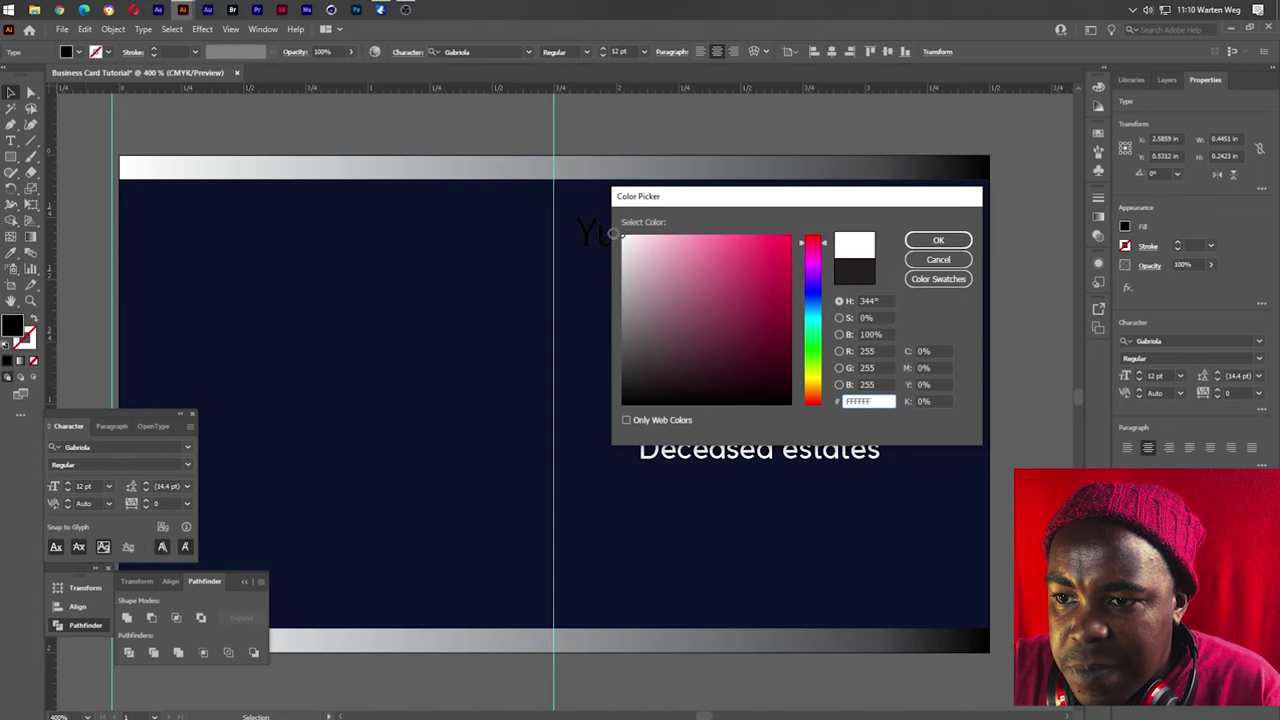
click(938, 240)
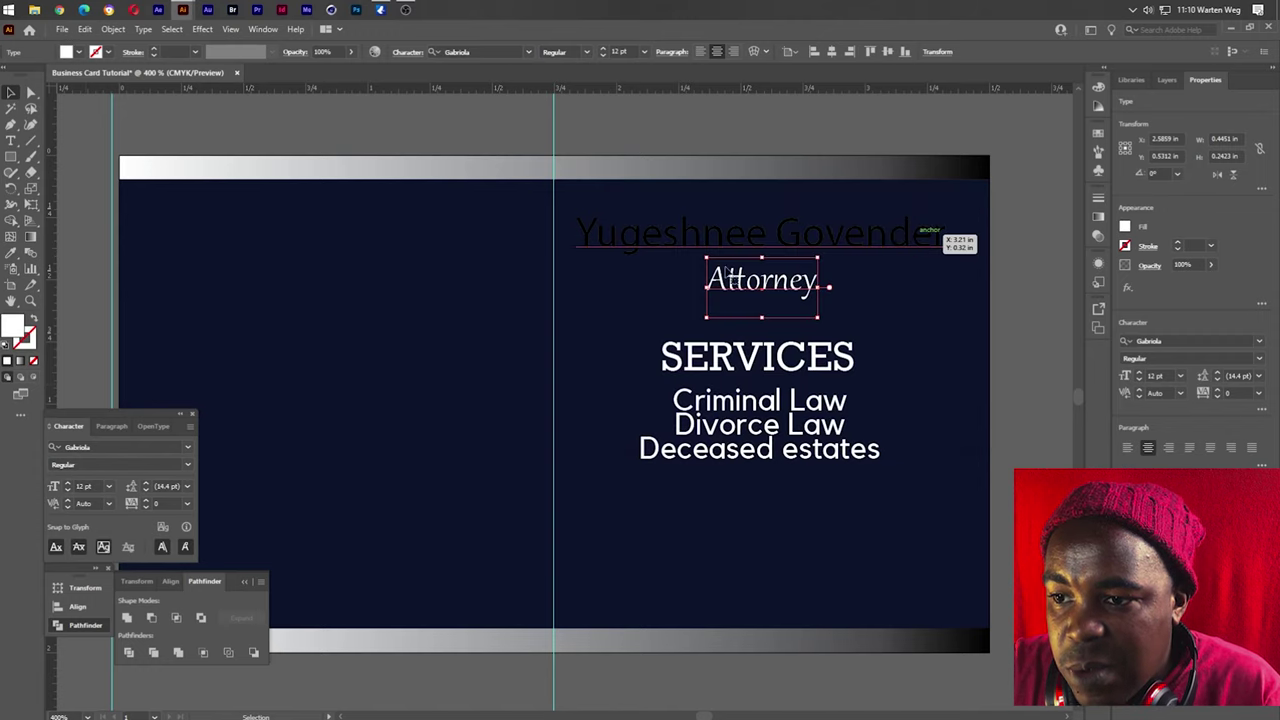
Try Poor Richard, then settle the Attorney font on Source Serif Variable.
click(528, 52)
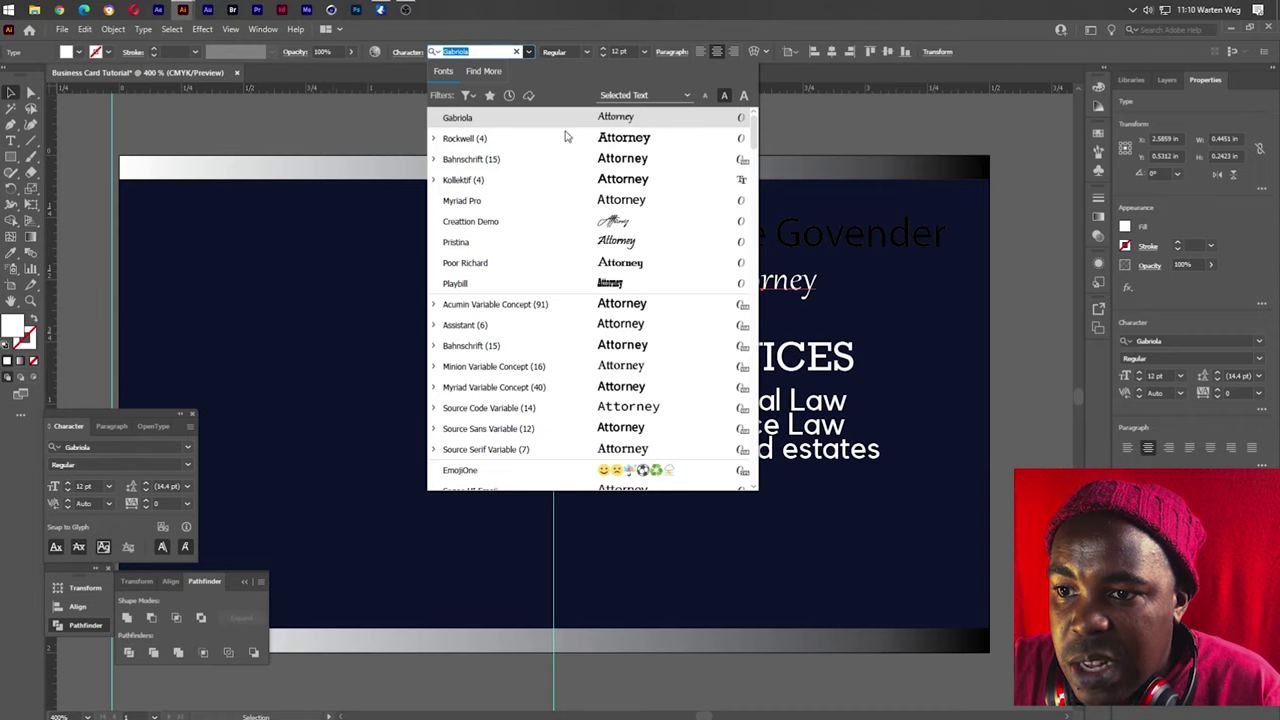
click(590, 266)
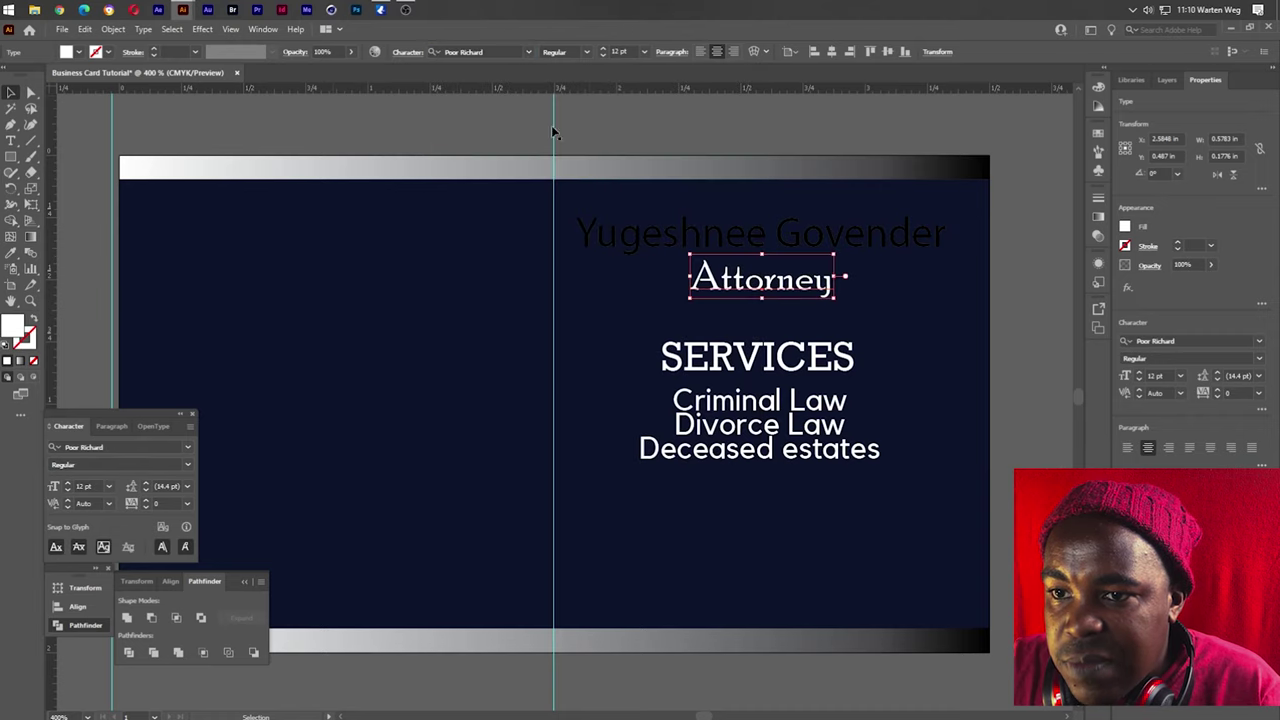
click(529, 52)
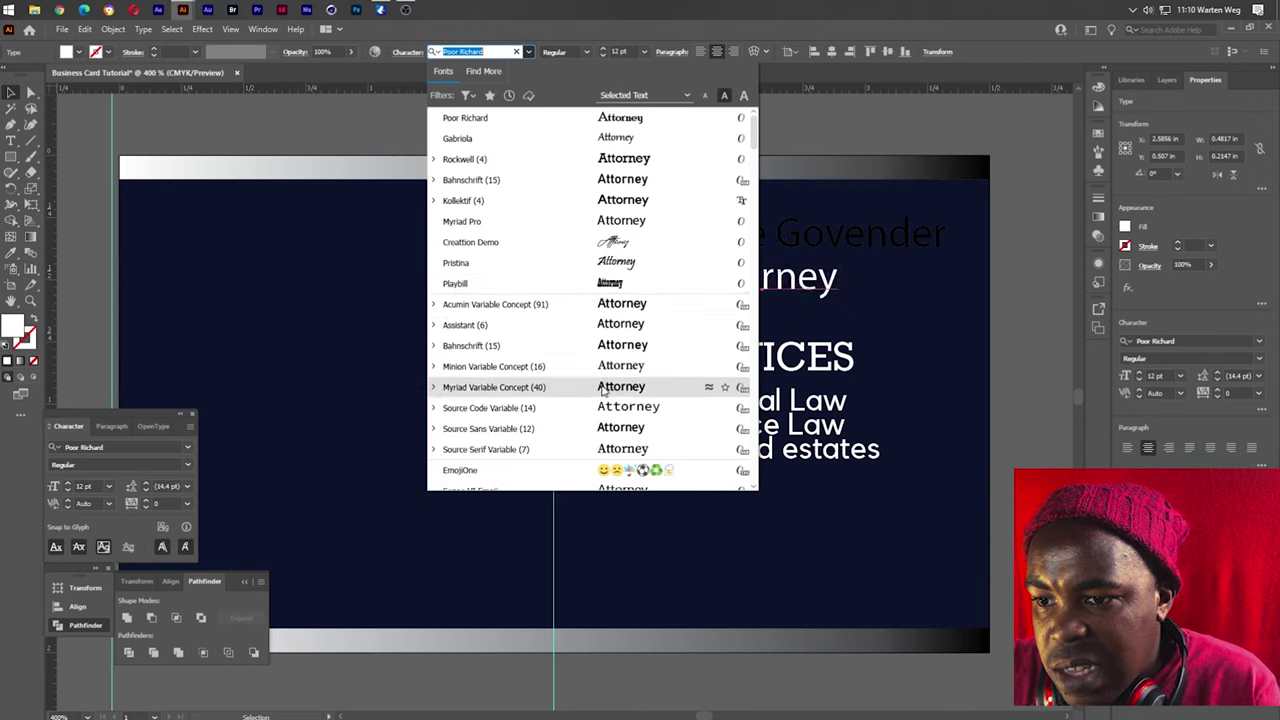
click(609, 451)
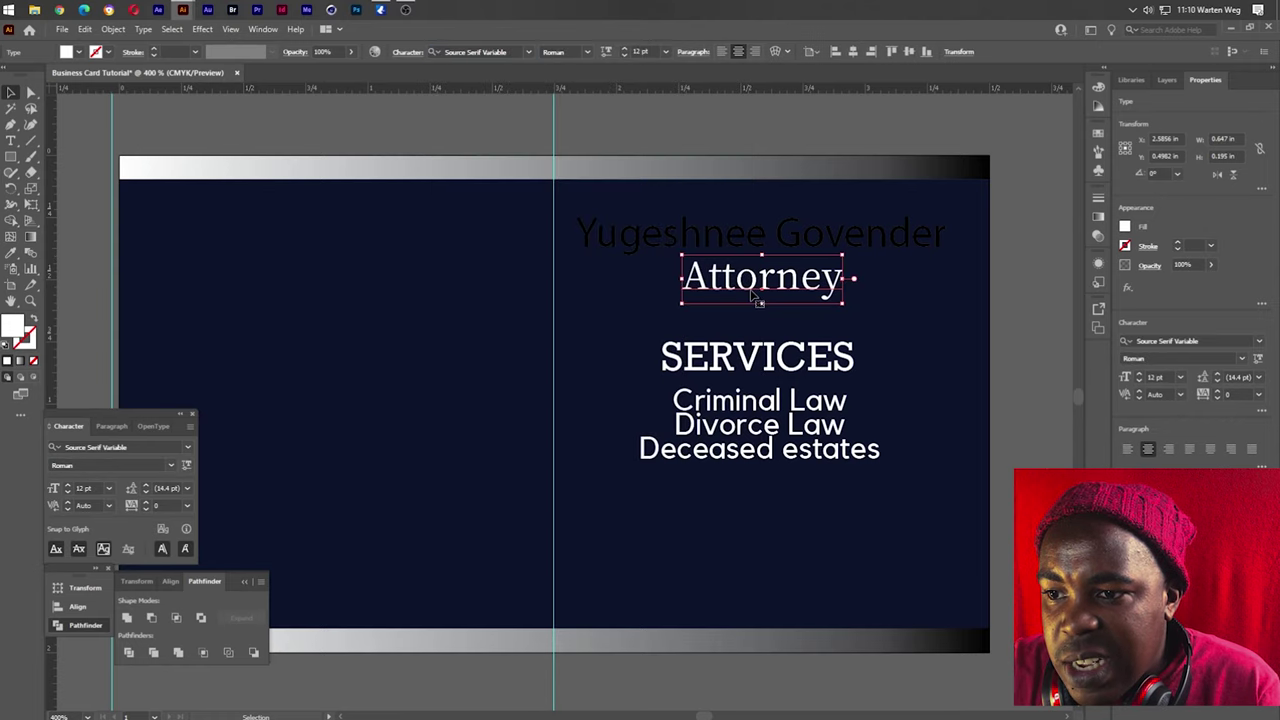
click(748, 236)
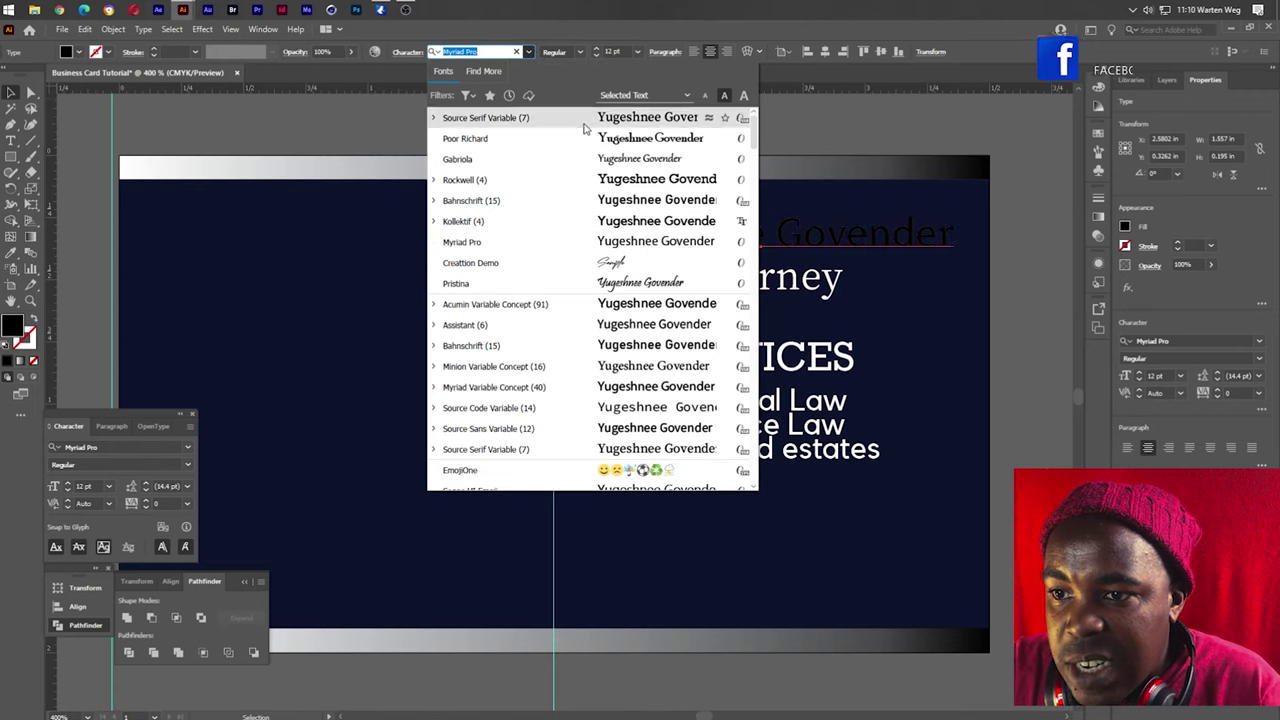
Set the name line in white (#FFFFFF) Rockwell at 11 pt.
click(593, 180)
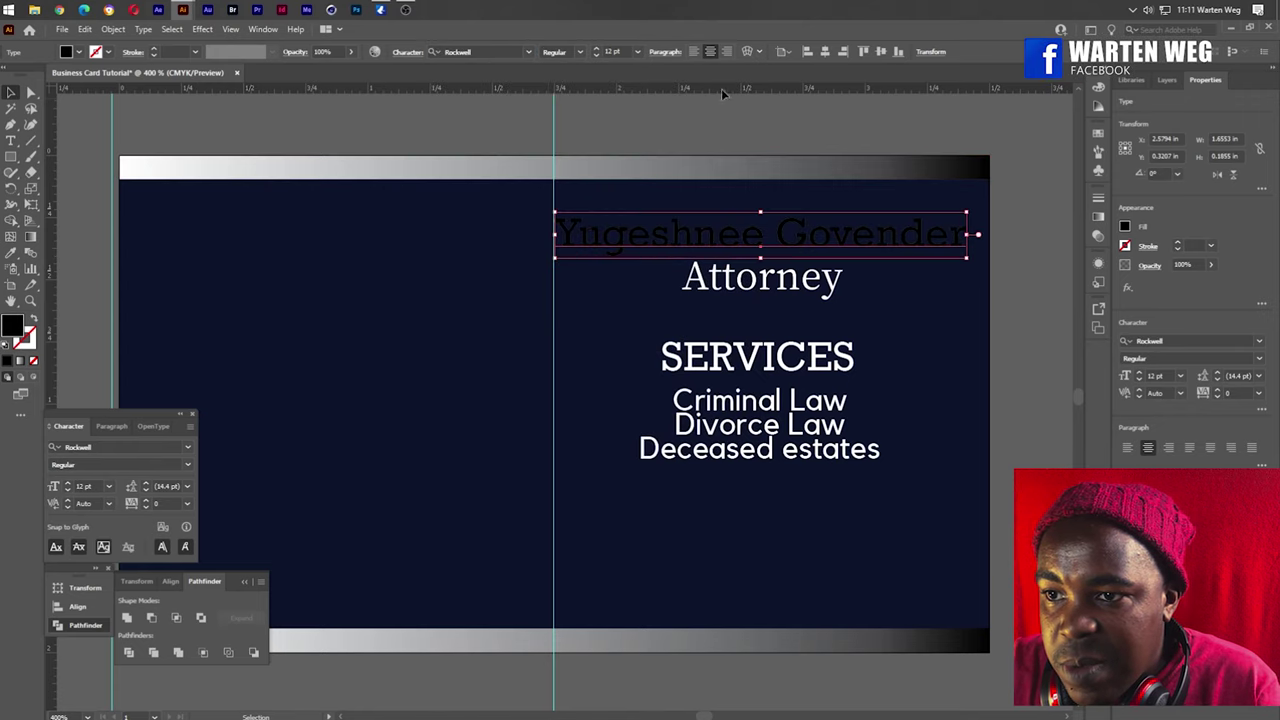
double_click(13, 326)
text(ffffff)
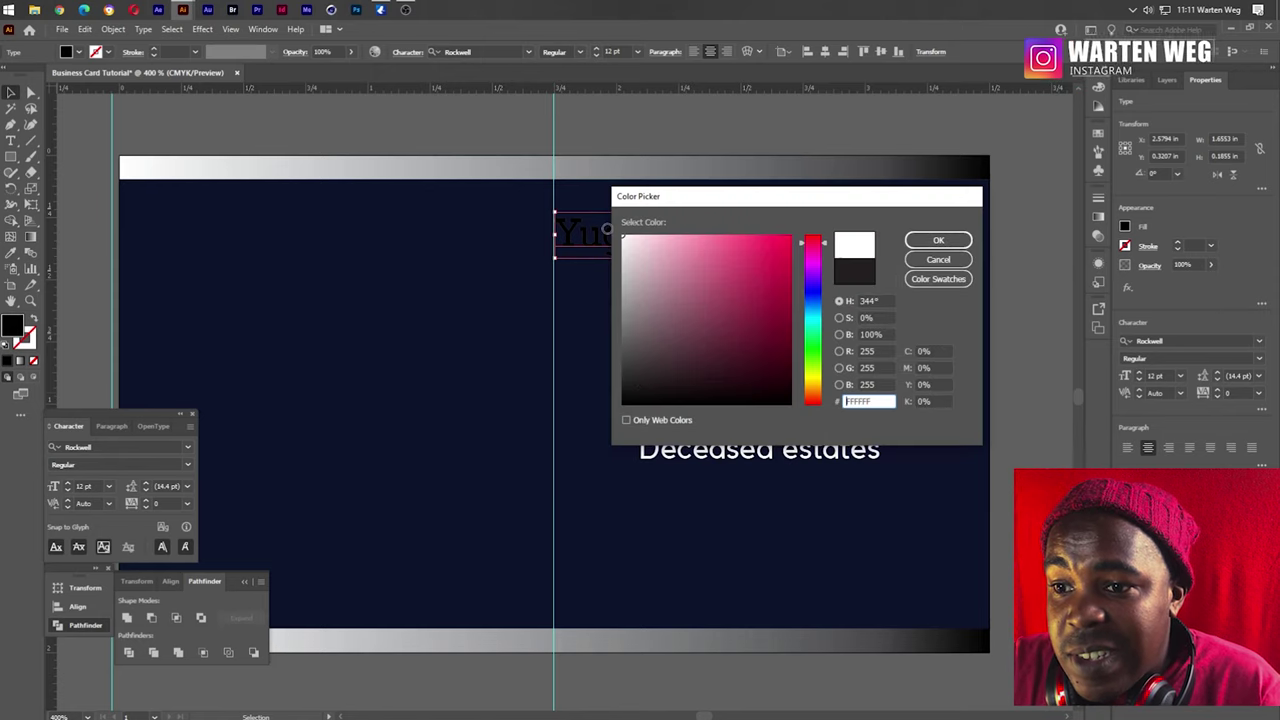
click(938, 240)
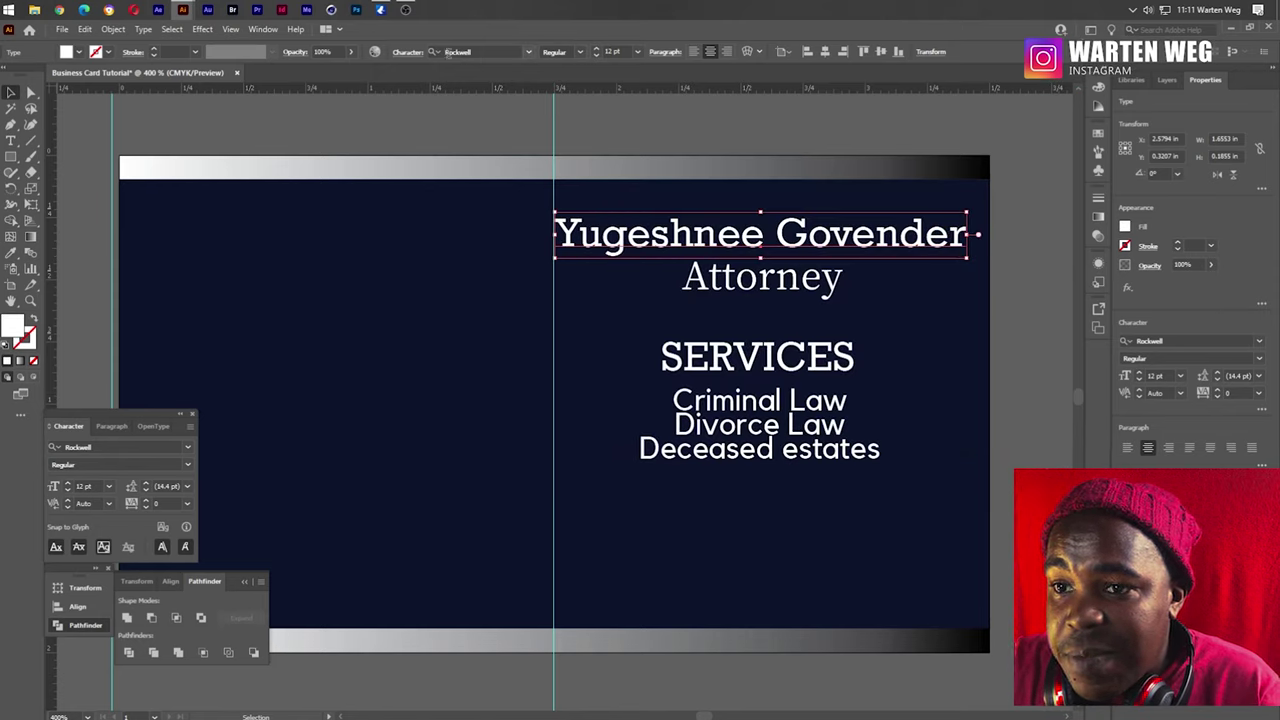
click(612, 51)
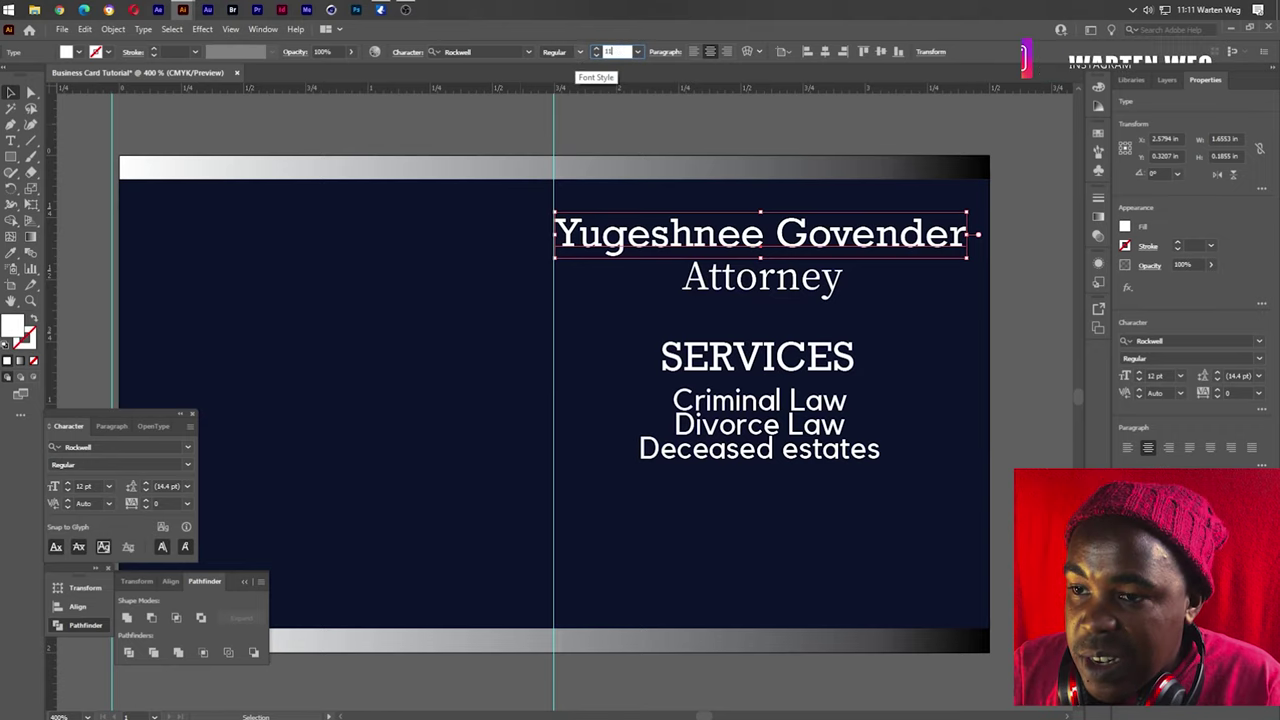
text(11)
key(Return)
Resize Attorney to 10 pt and move it up closer under the name.
click(770, 290)
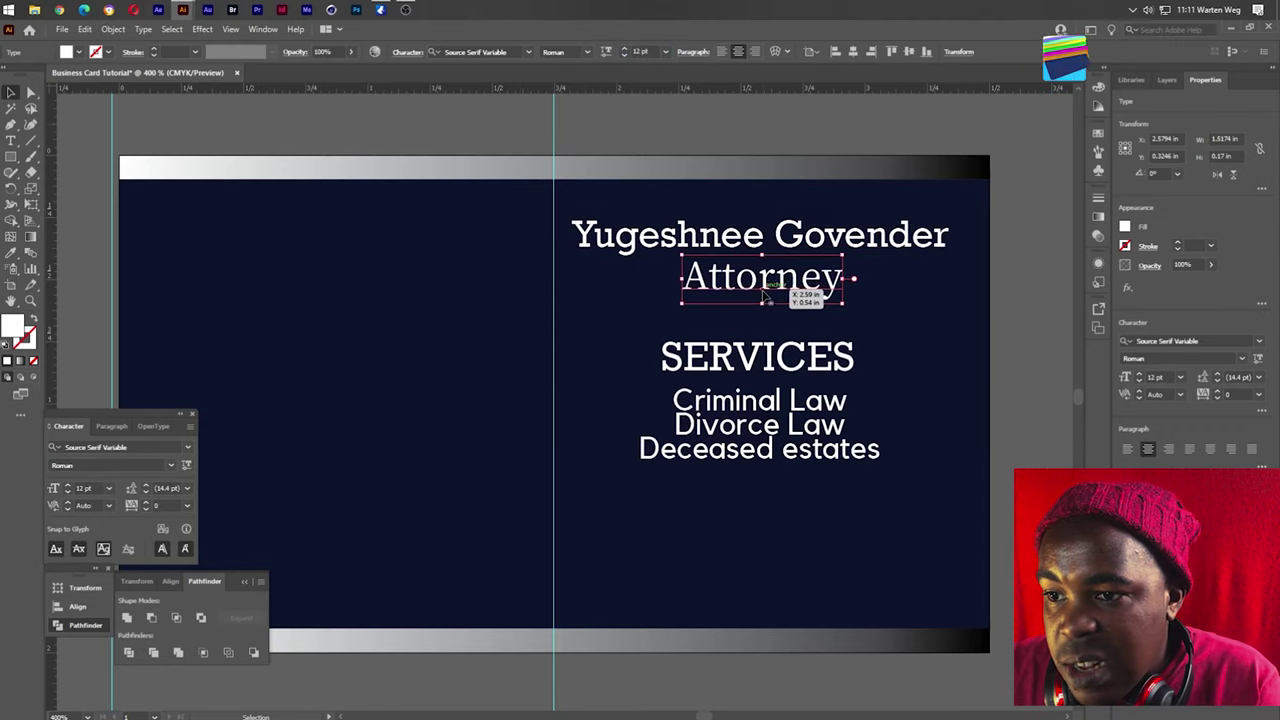
click(627, 55)
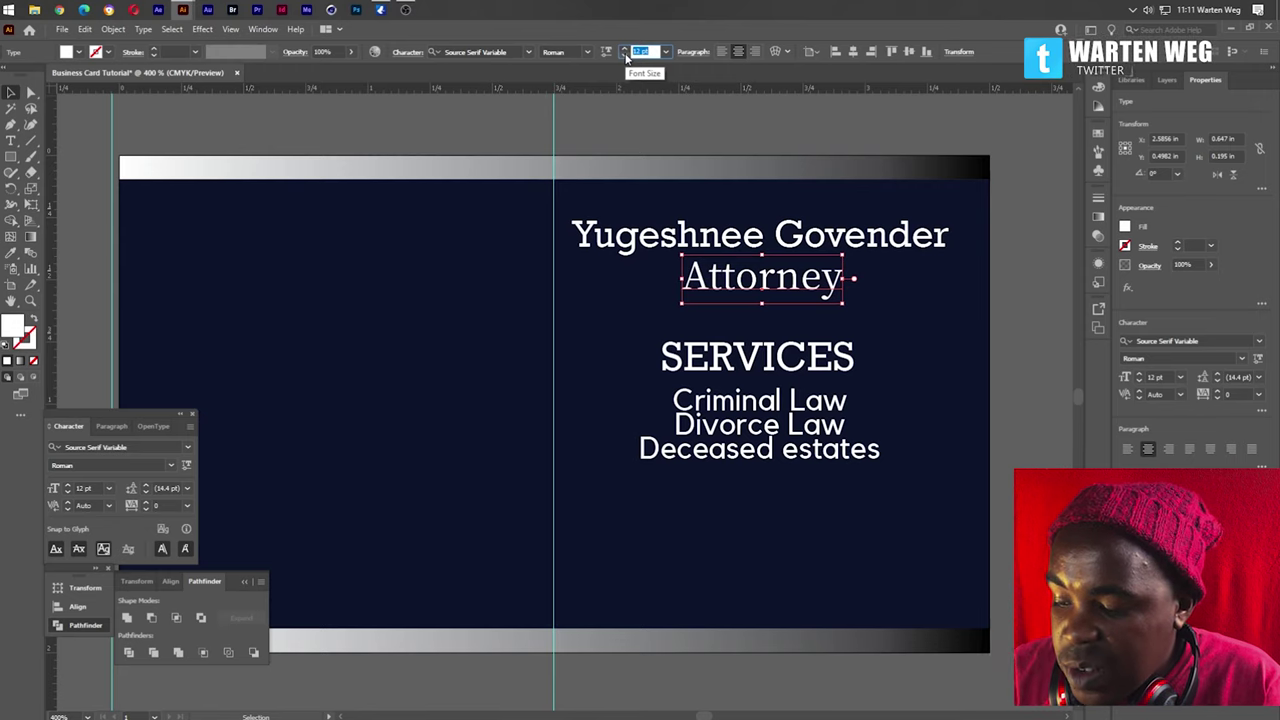
text(10)
key(Return)
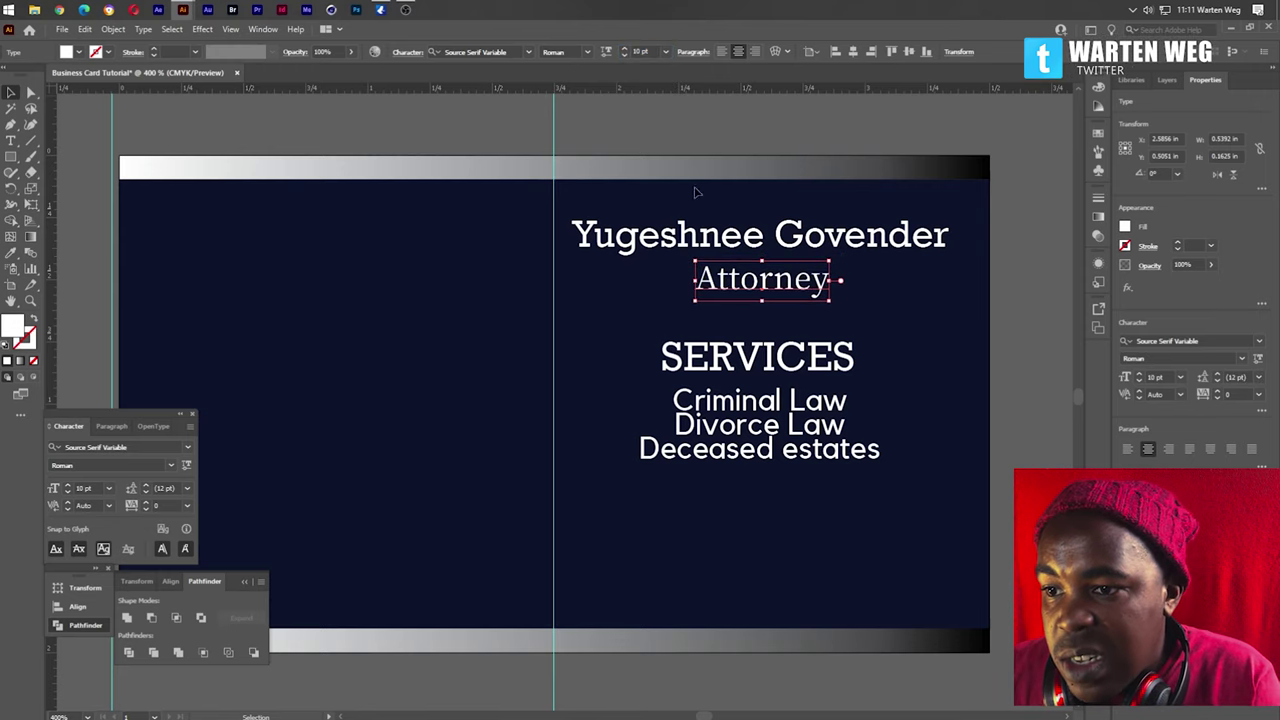
drag(763, 300, 762, 289)
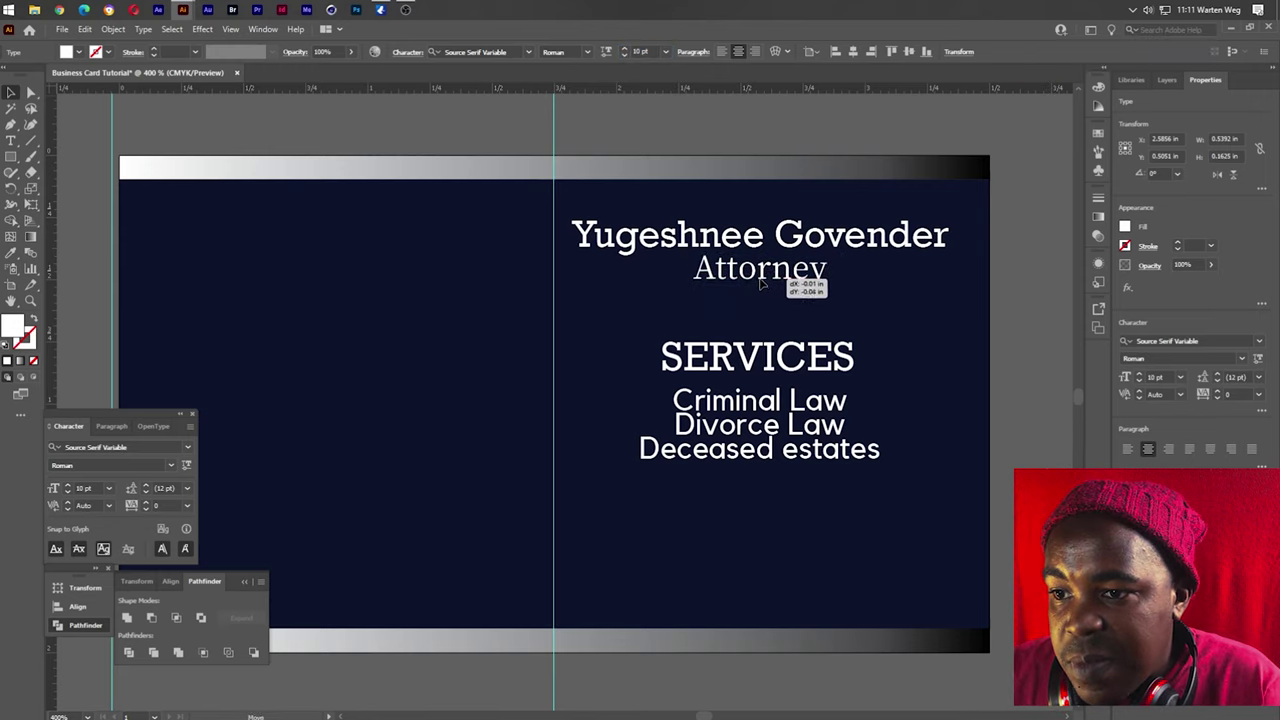
Align the text block, nudge it right, then draw a thin white bar below SERVICES.
click(690, 450)
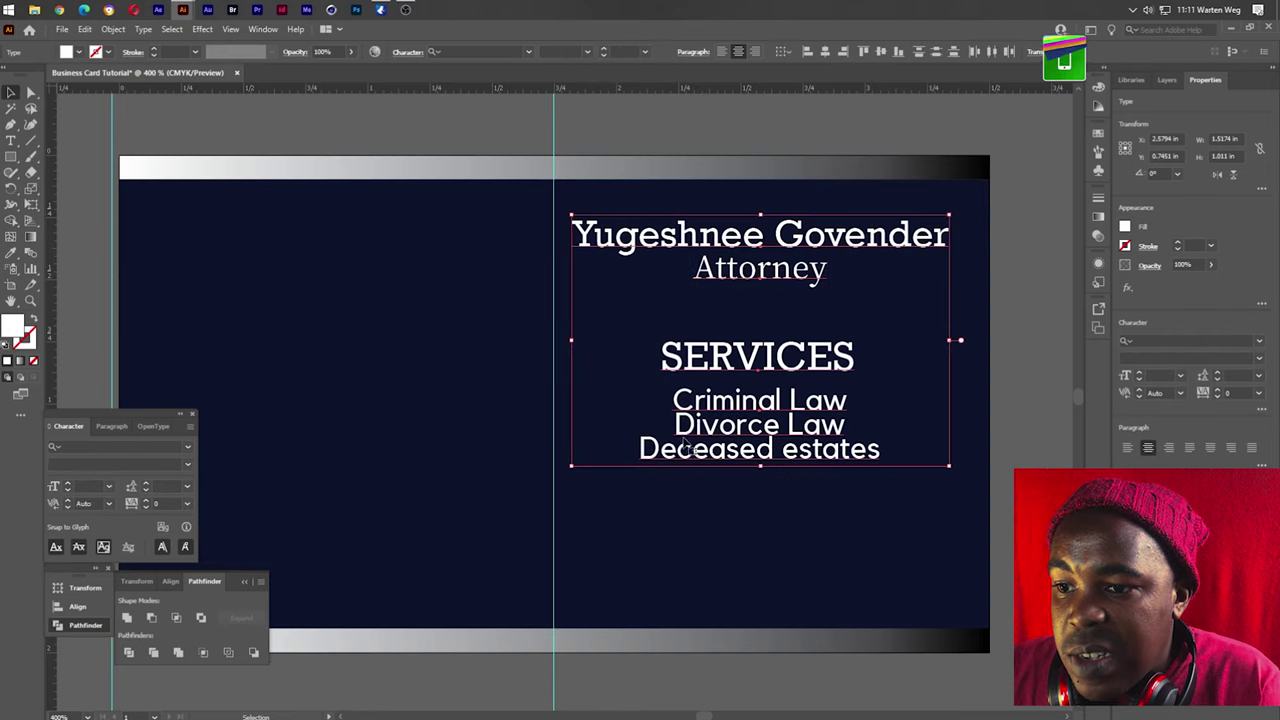
click(825, 53)
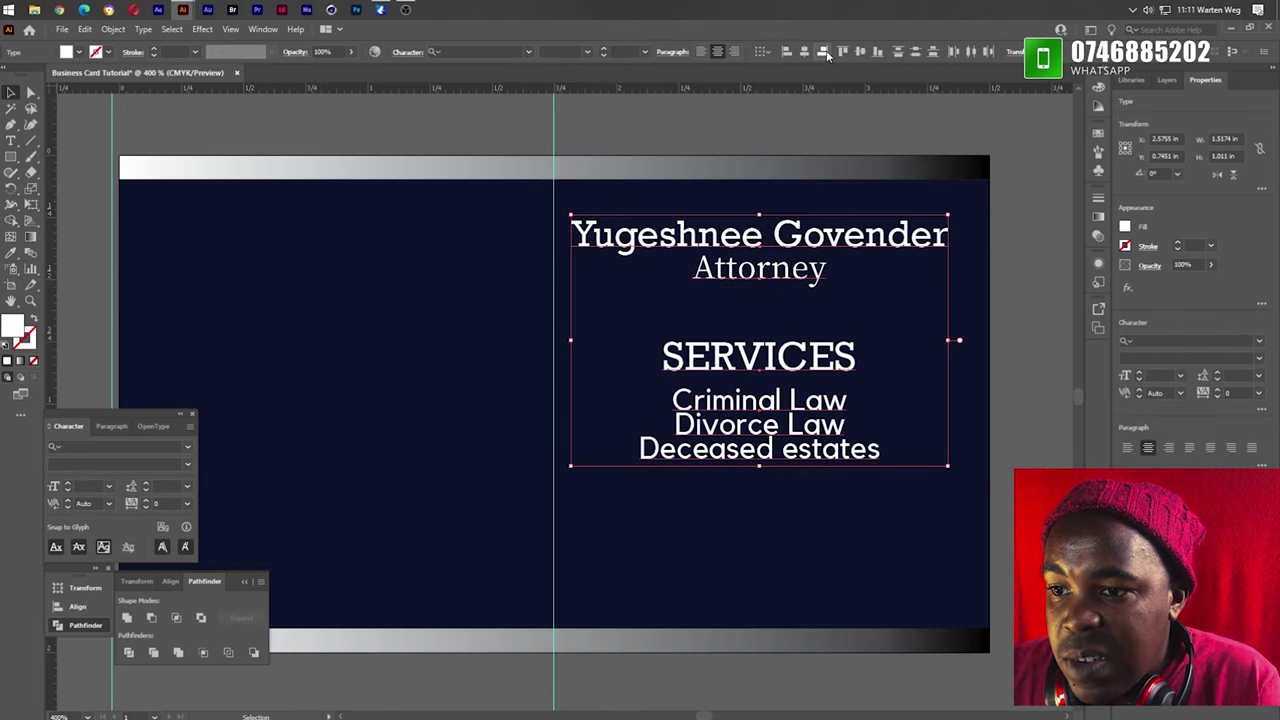
drag(728, 372, 738, 372)
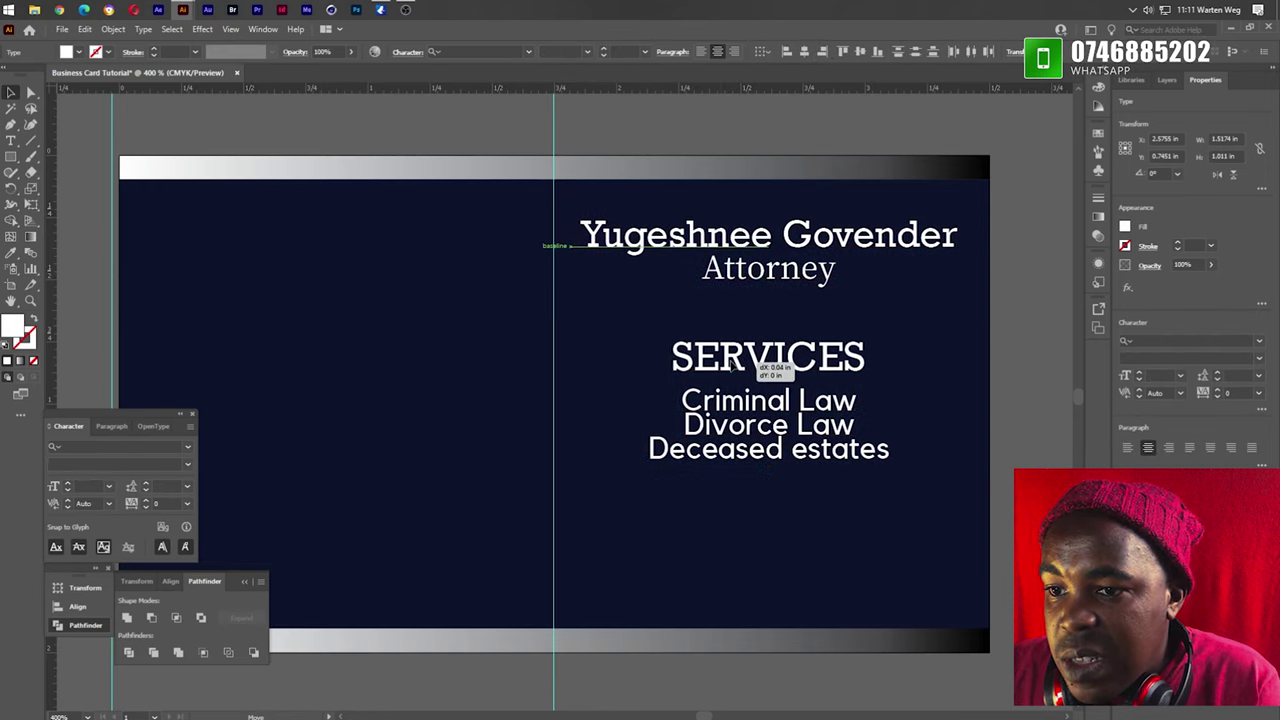
click(765, 540)
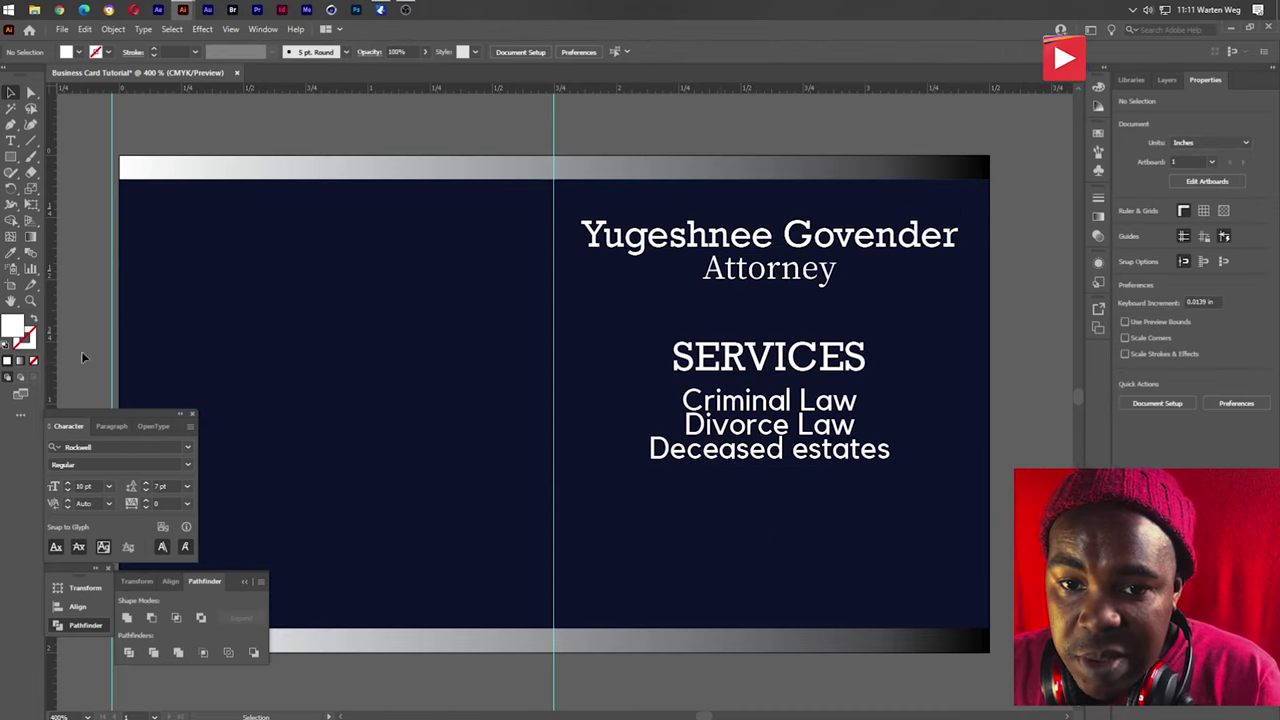
click(12, 157)
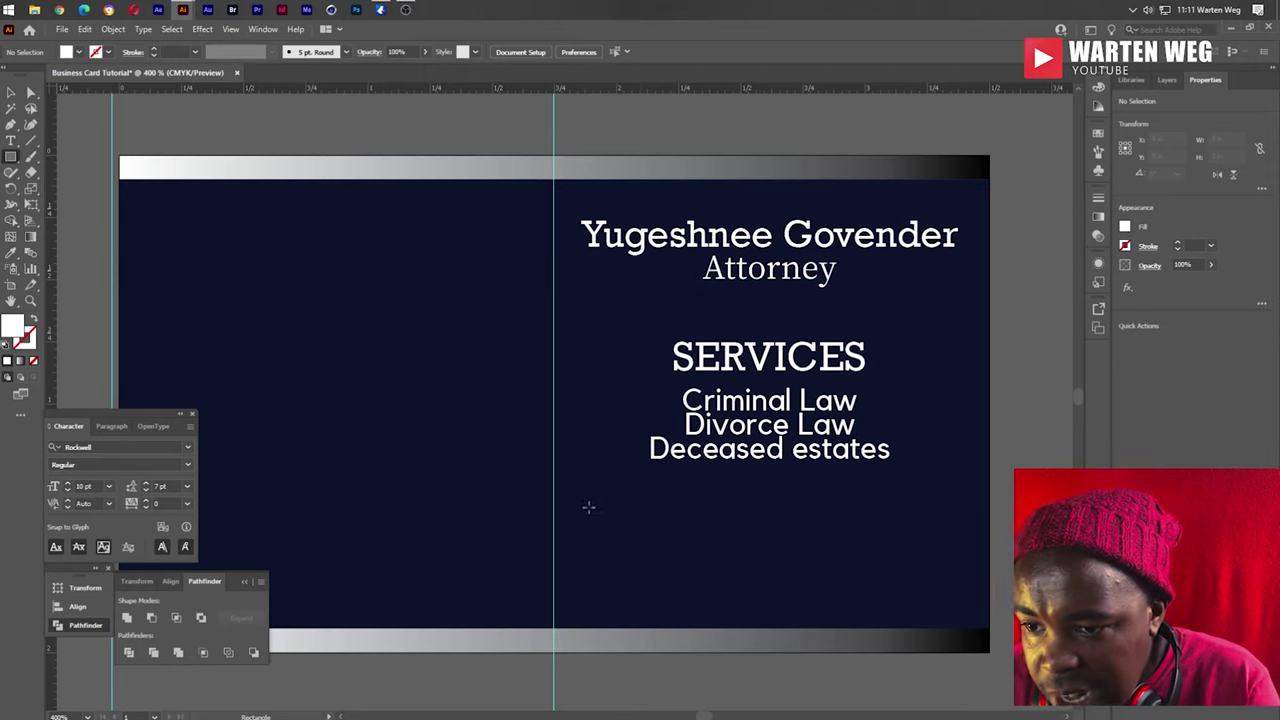
drag(581, 497, 606, 612)
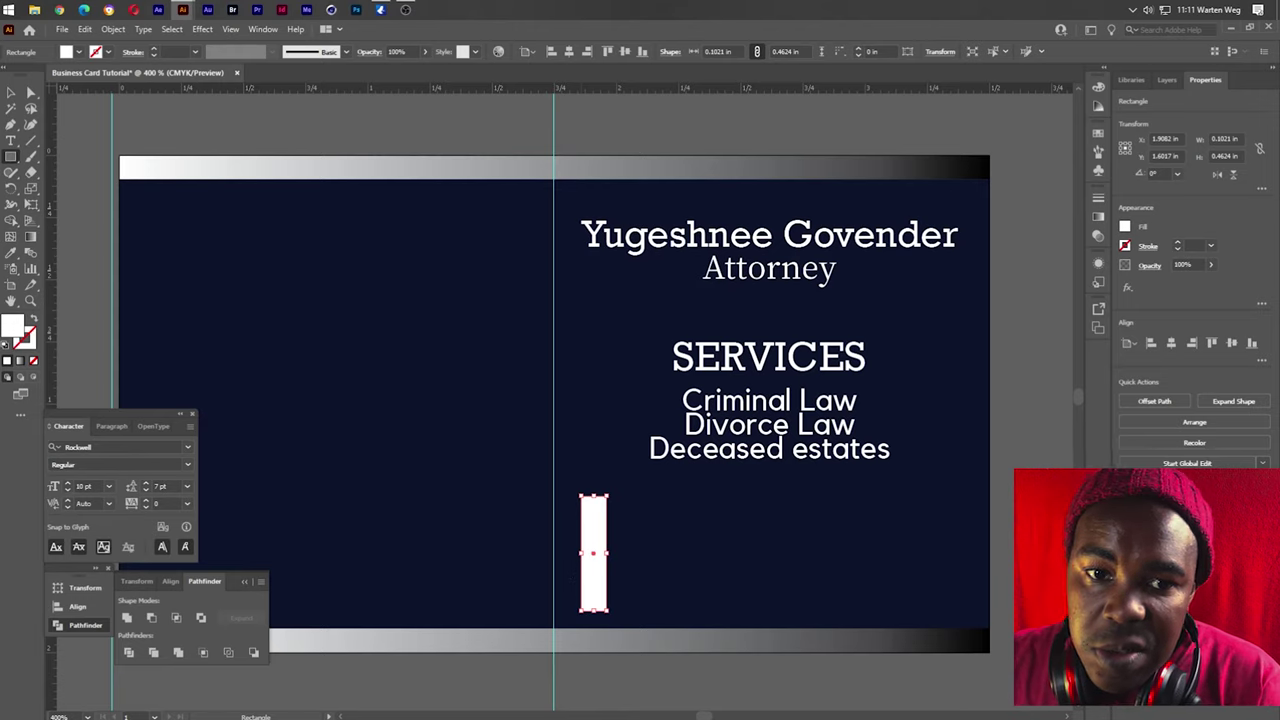
Place a left-aligned point-text placeholder beside the white bar.
key(t)
click(630, 509)
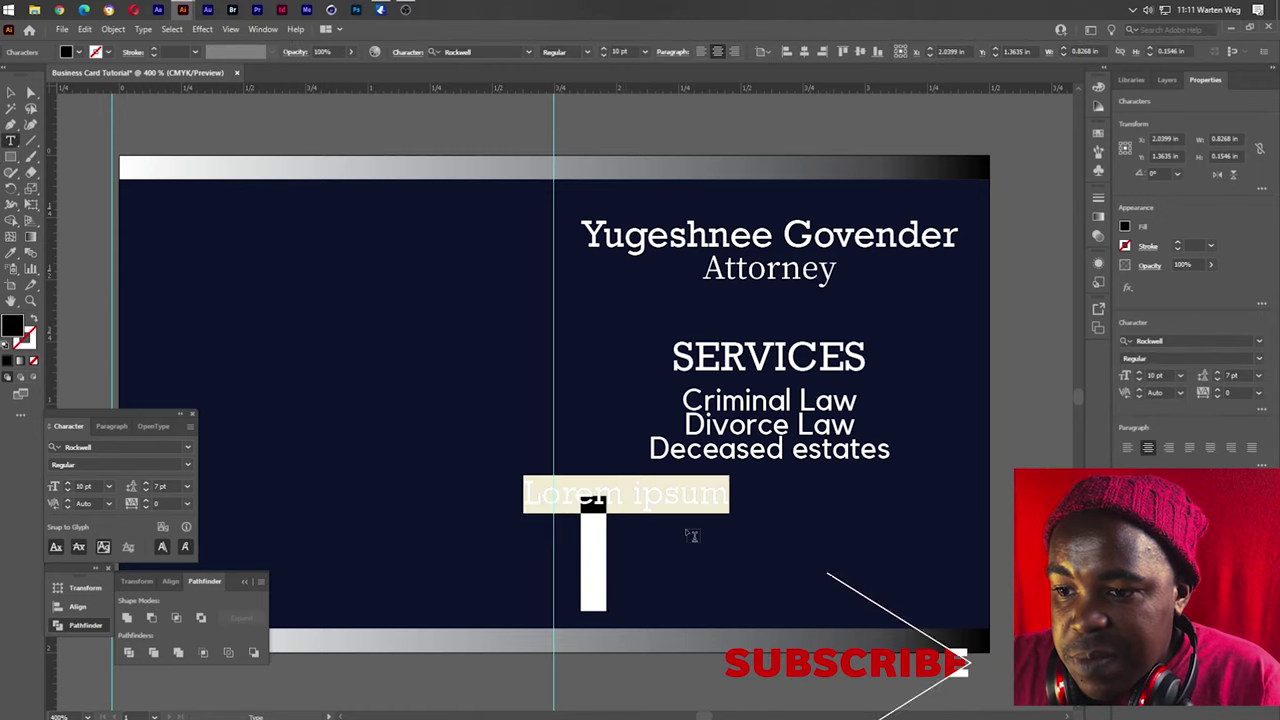
key(Escape)
drag(686, 503, 783, 525)
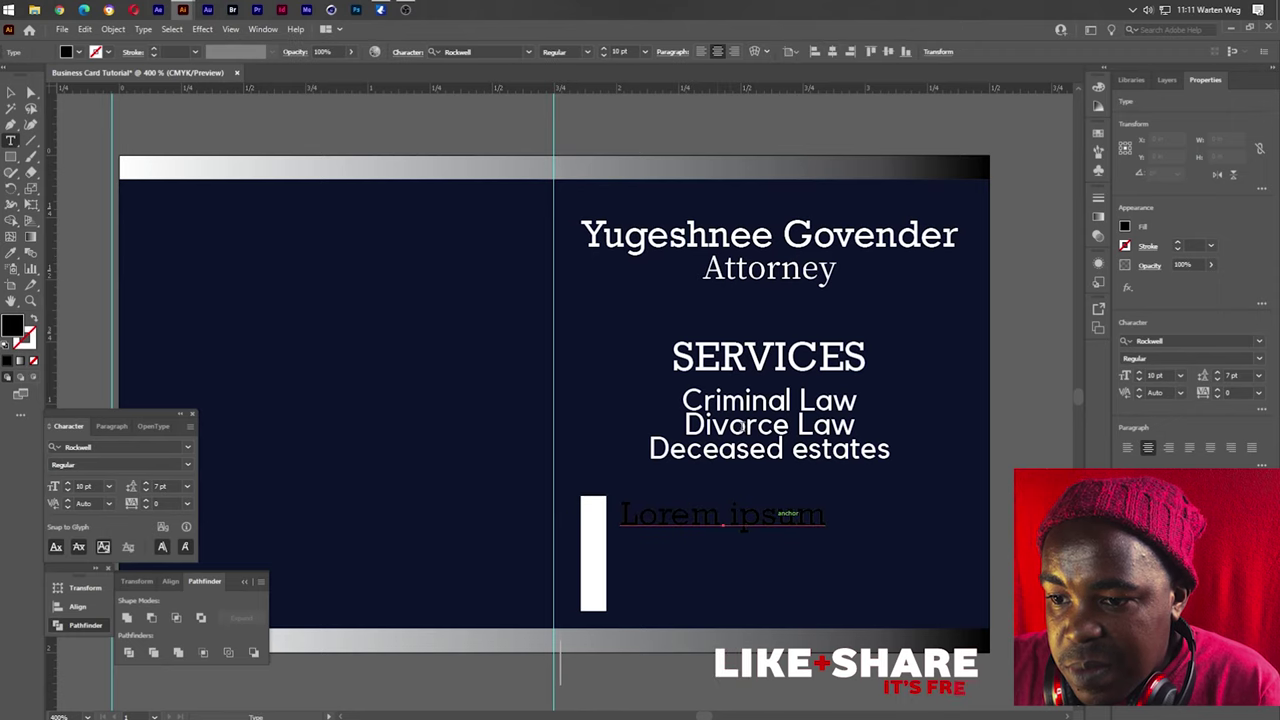
click(702, 51)
drag(822, 533, 724, 533)
Replace the placeholder text with the e-mail address and a phone number.
drag(637, 517, 943, 514)
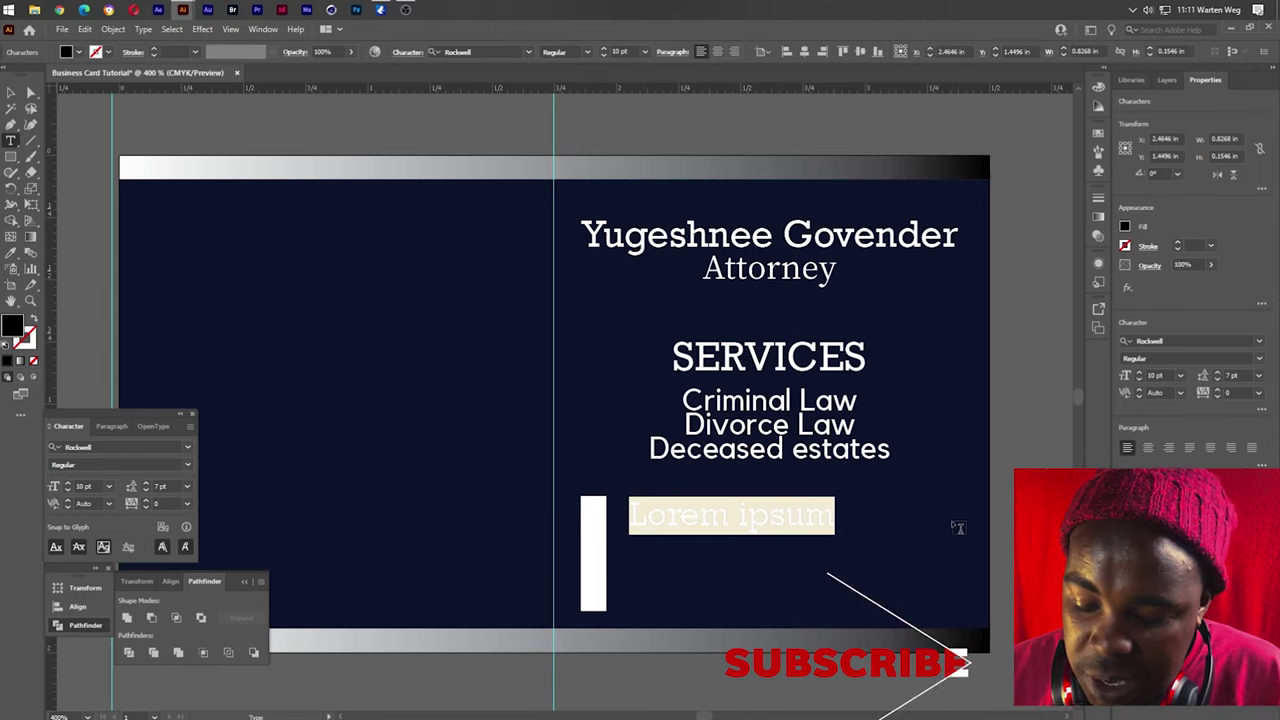
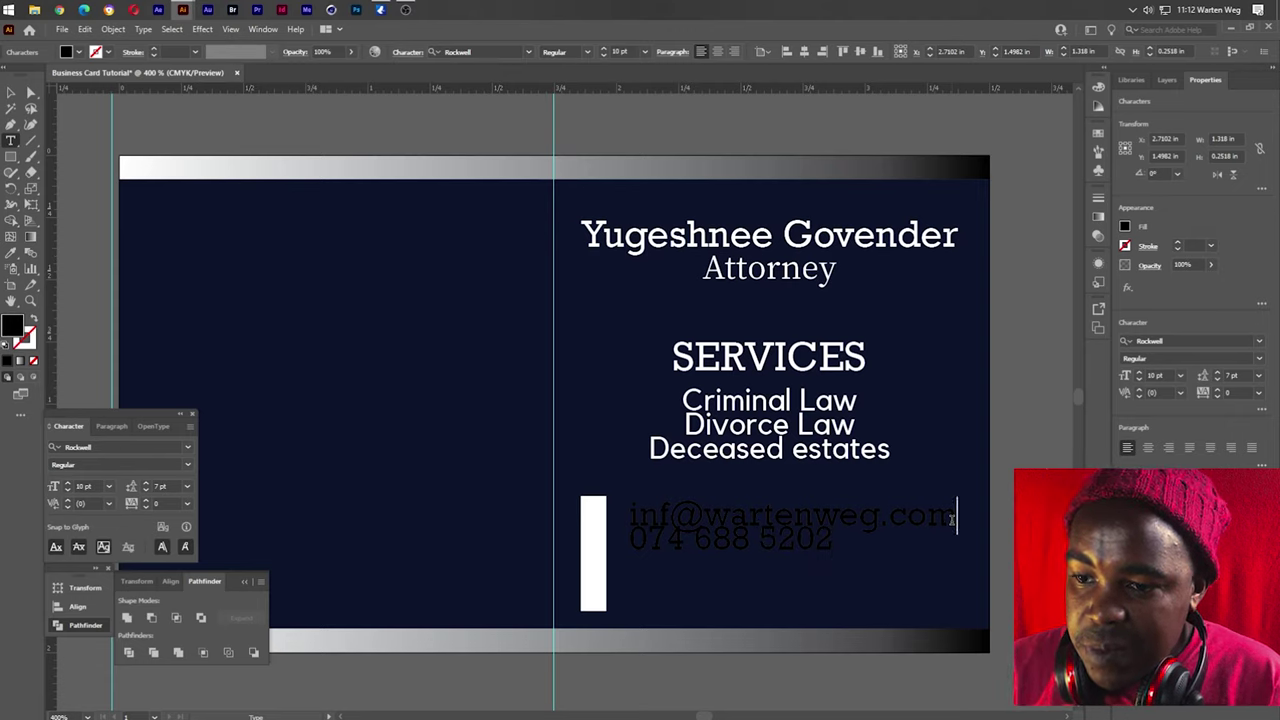
key(shift+Left)
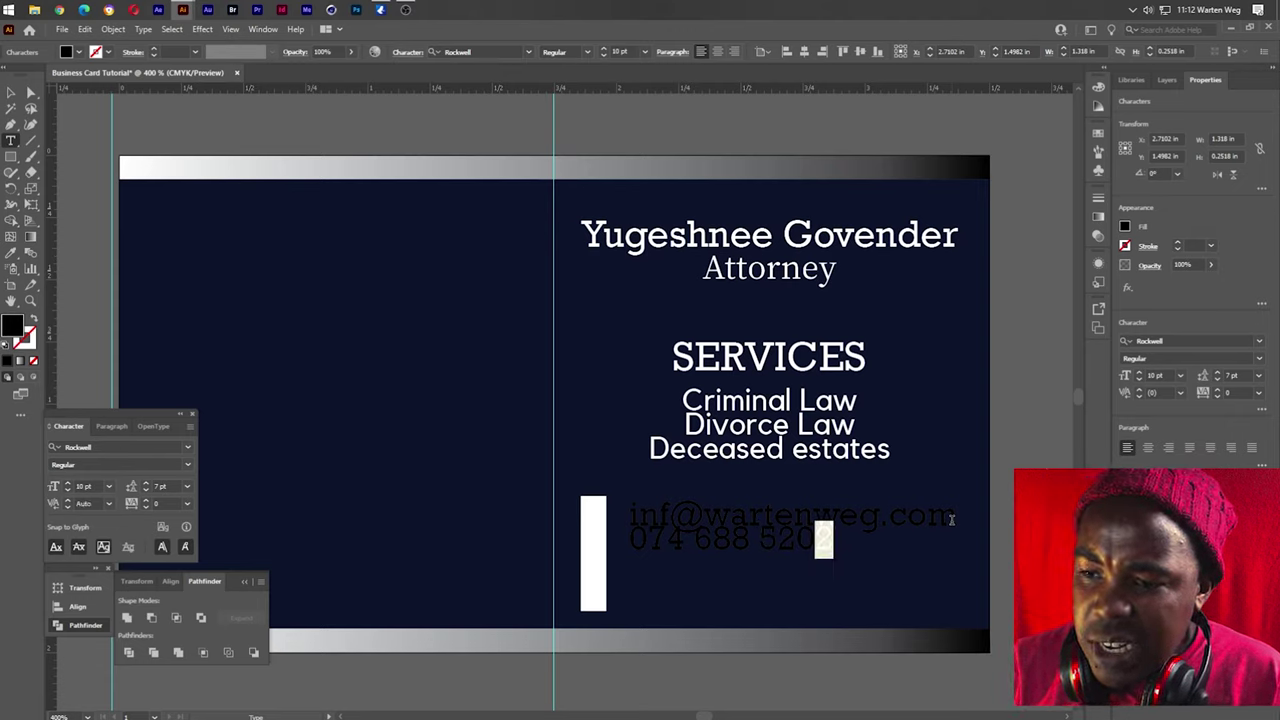
key(shift+Left)
key(shift+Left)
key(shift+Left)
key(shift+Left)
key(shift+Right)
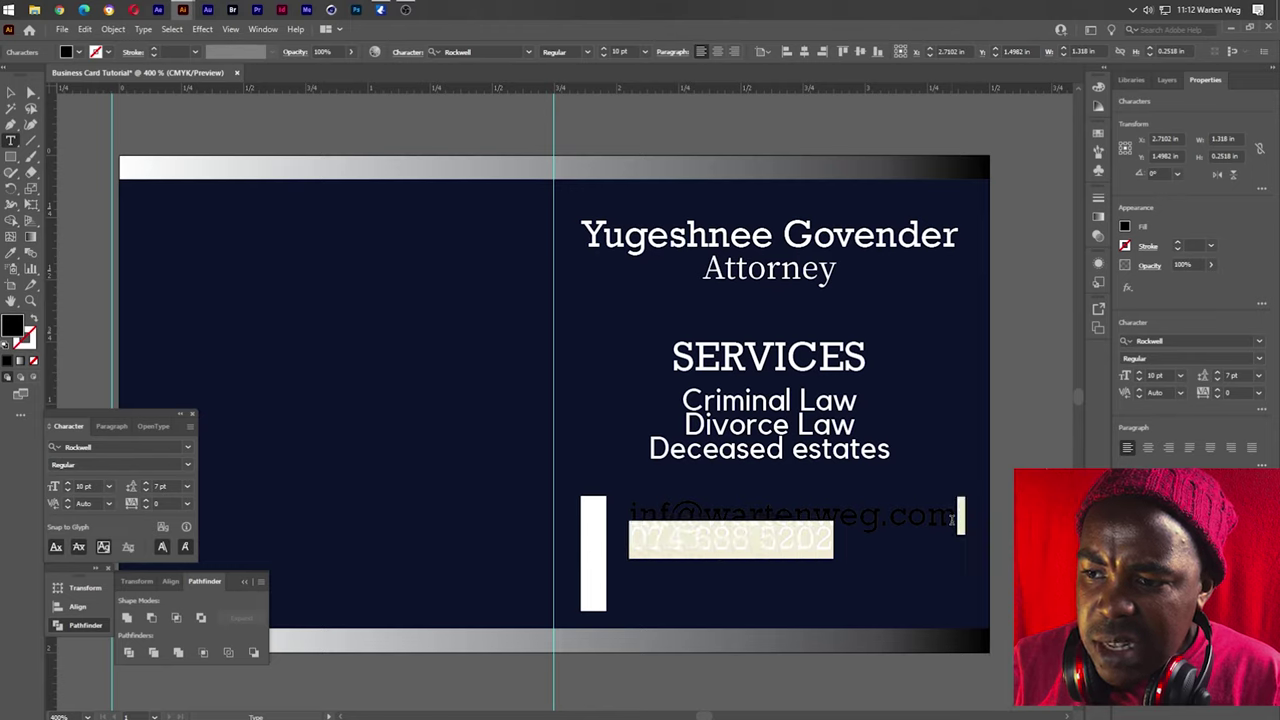
key(BackSpace)
Put the phone numbers on separate lines above the e-mail and start the website line.
key(Return)
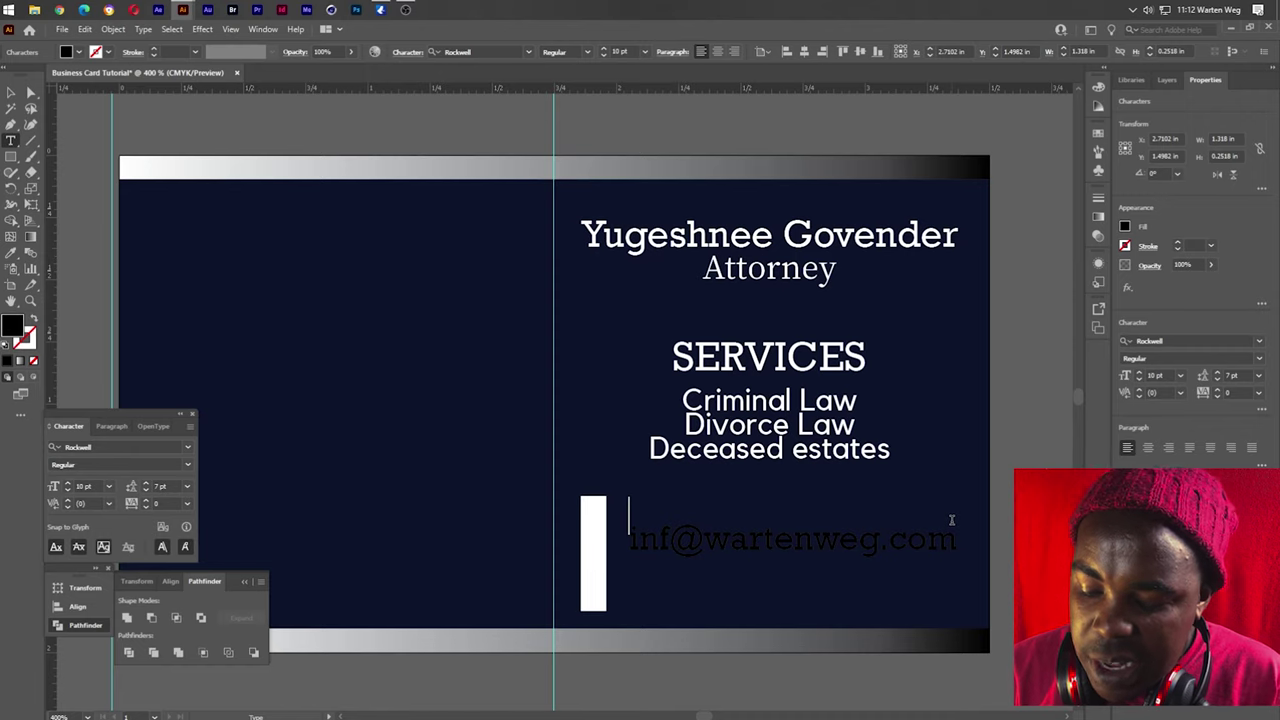
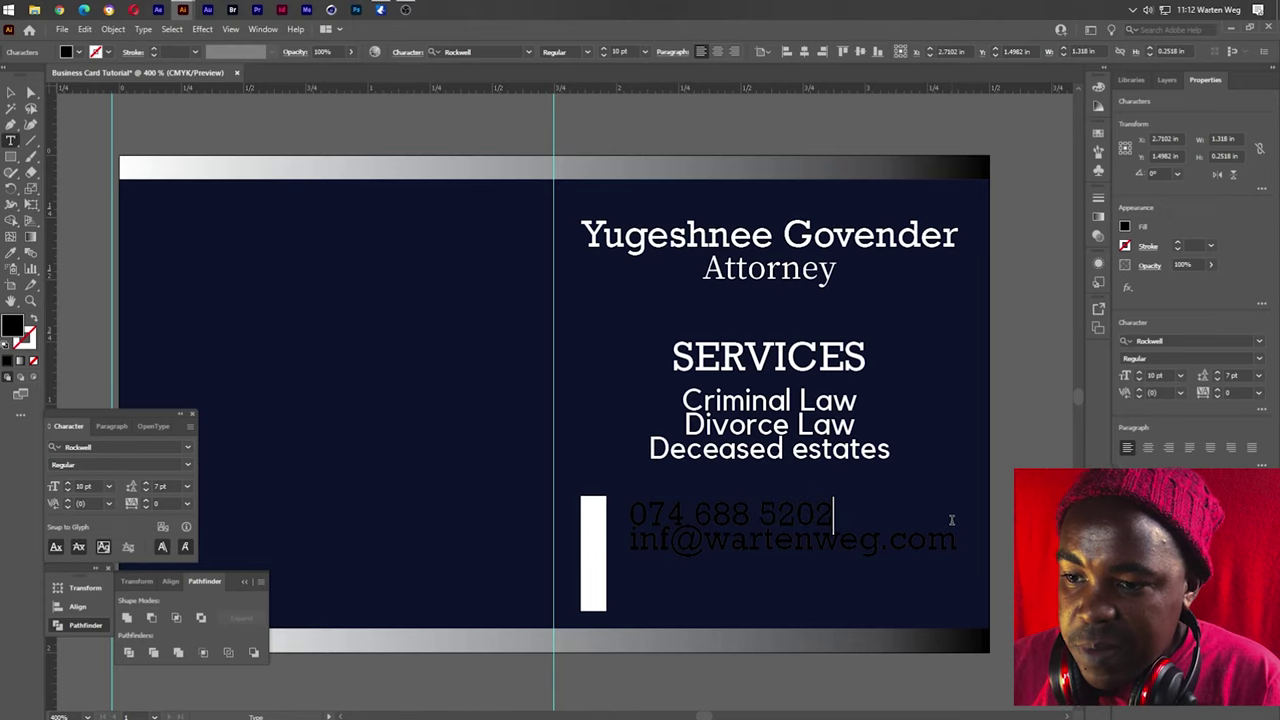
key(Return)
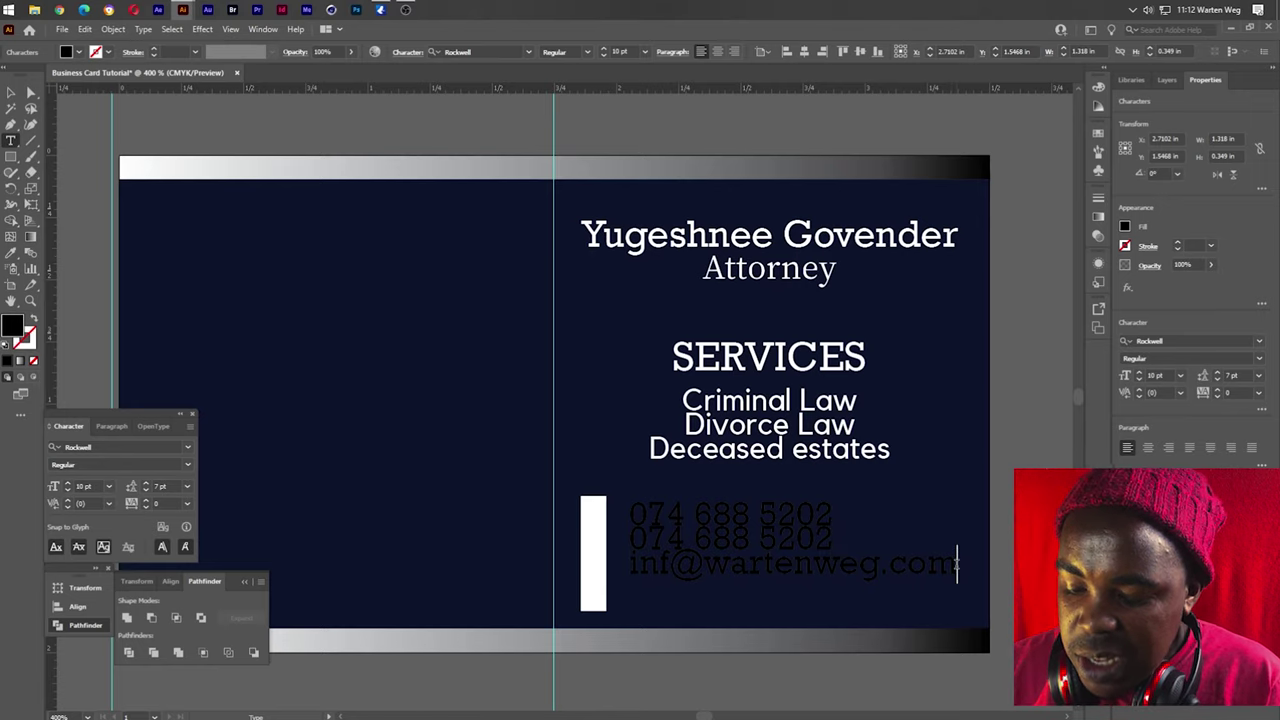
key(Return)
text(arte)
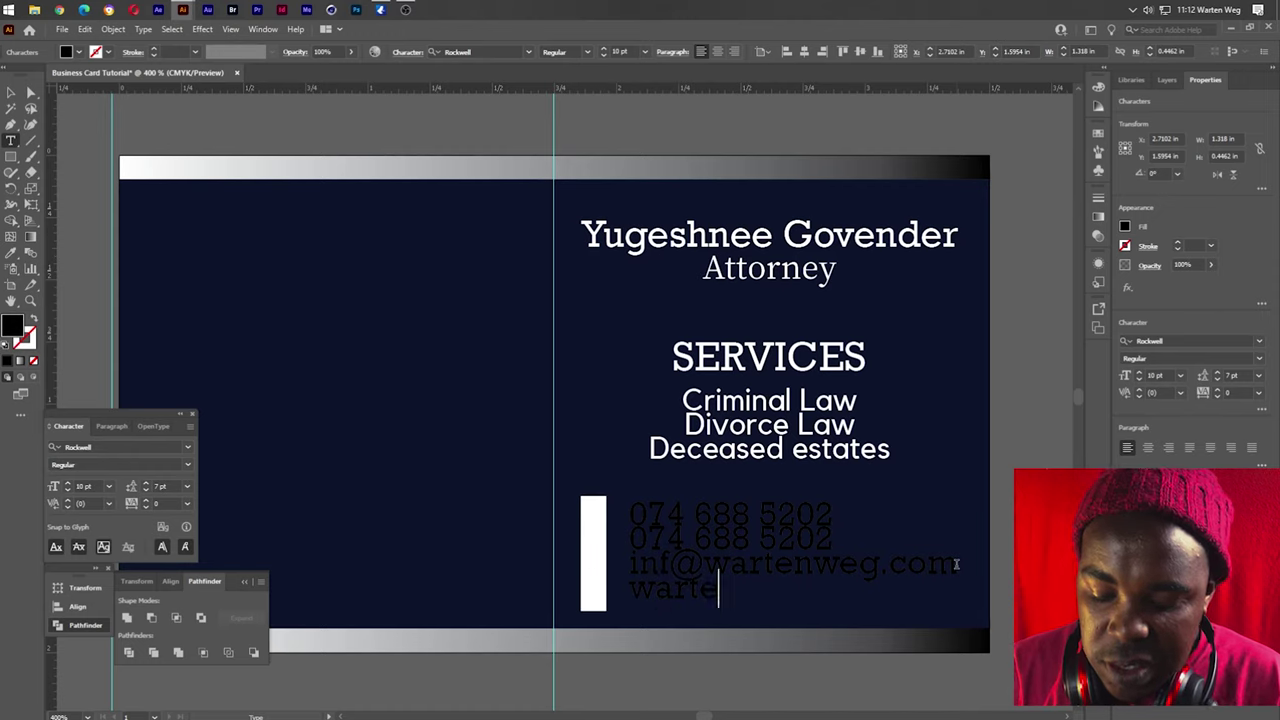
text(nweg)
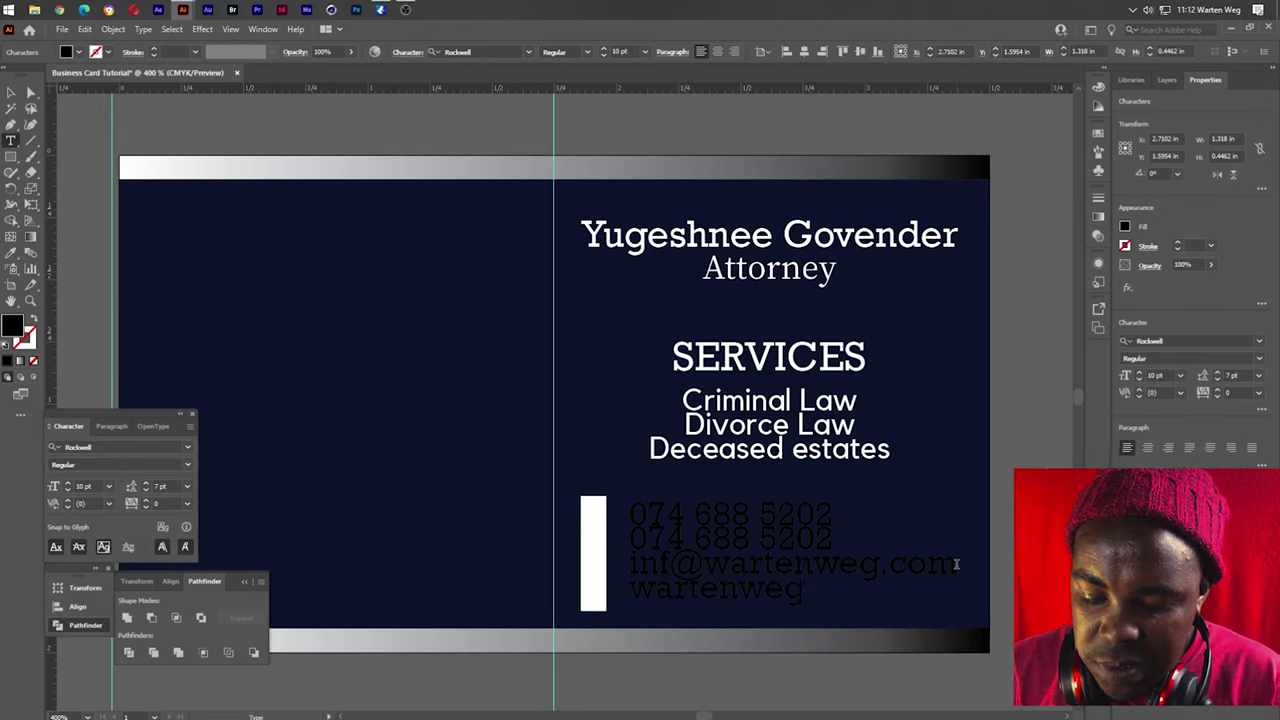
text(.com)
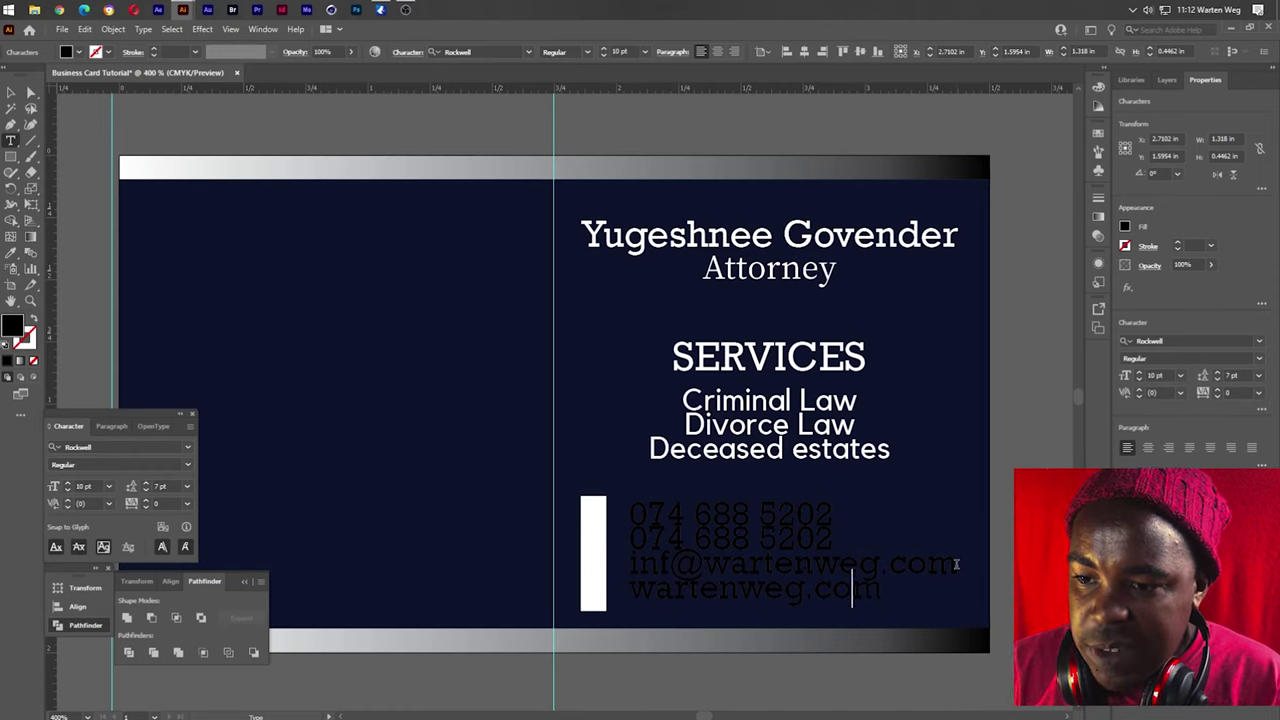
text(w)
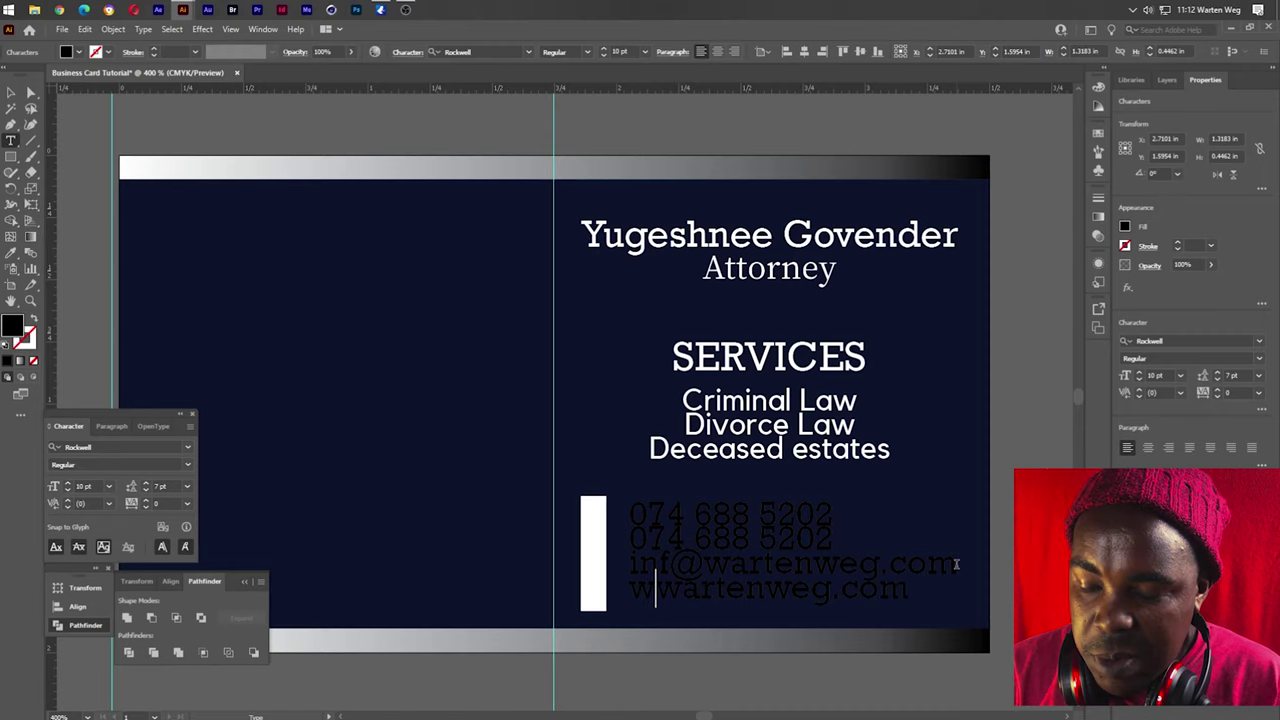
text(ww.)
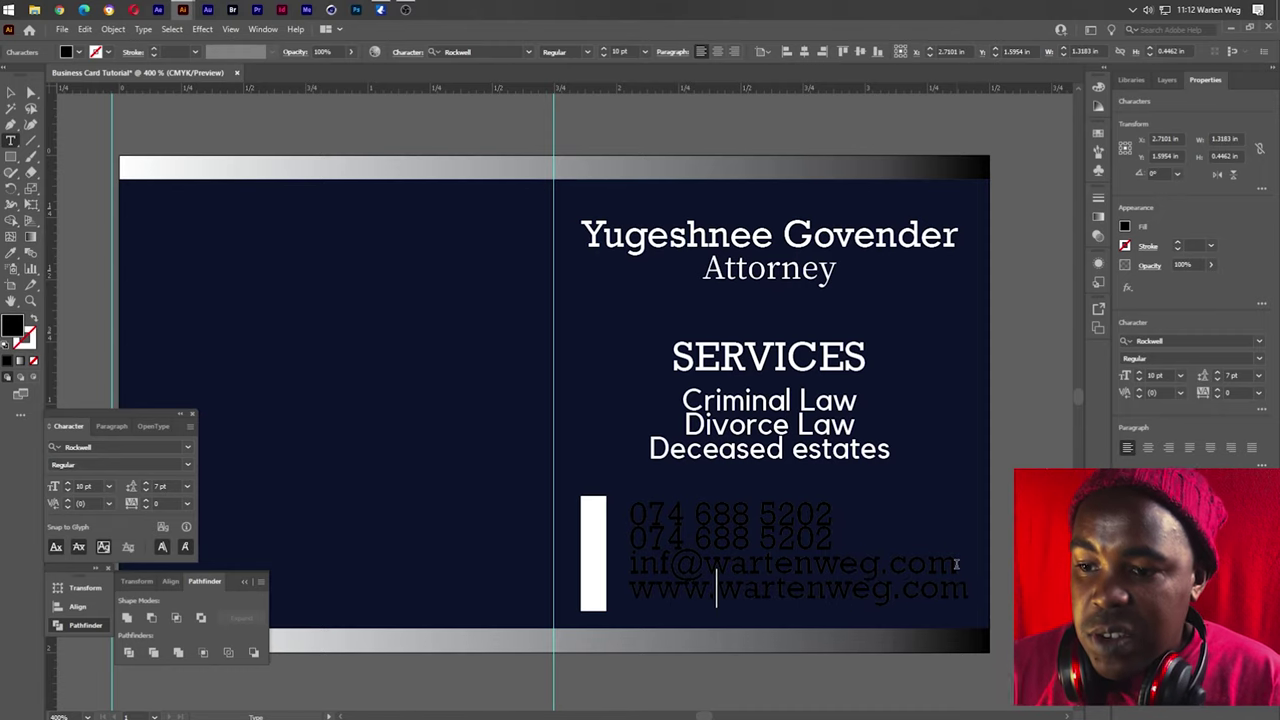
Fill the contact text block with near-white F7F7F7.
click(10, 92)
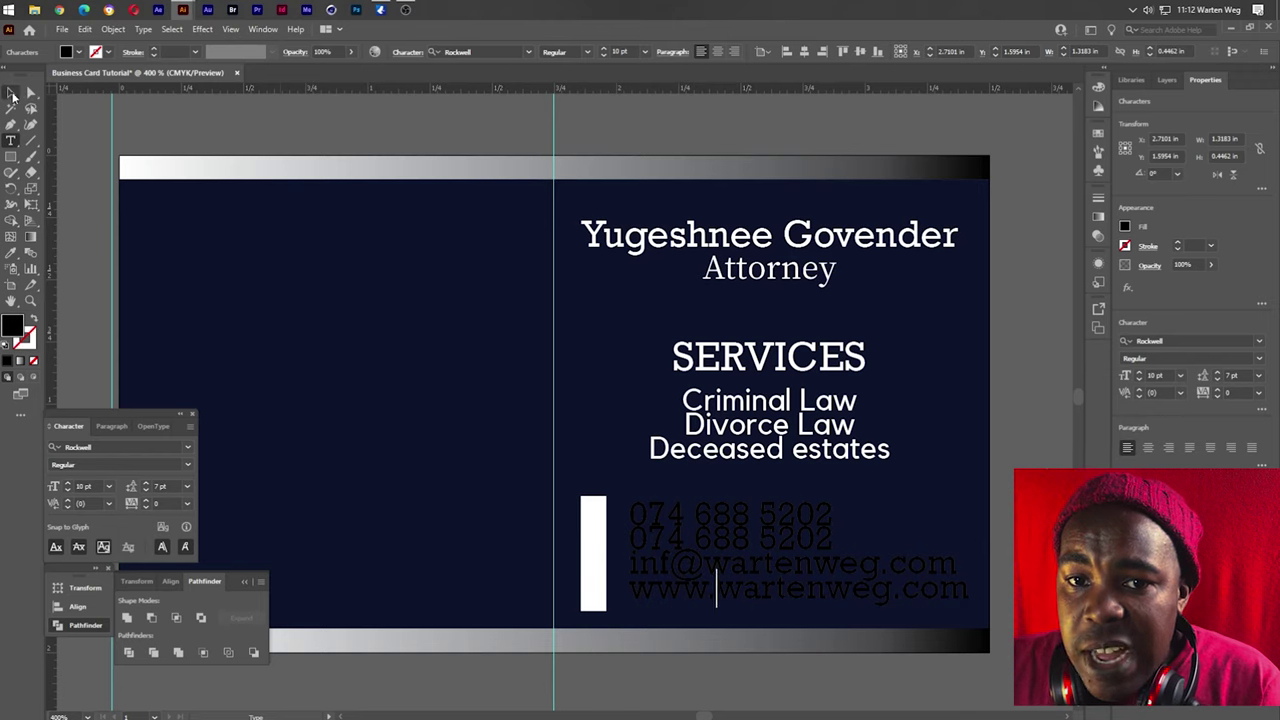
double_click(14, 325)
mouse_move(657, 316)
mouse_down()
mouse_move(646, 277)
mouse_move(597, 238)
mouse_up()
click(936, 240)
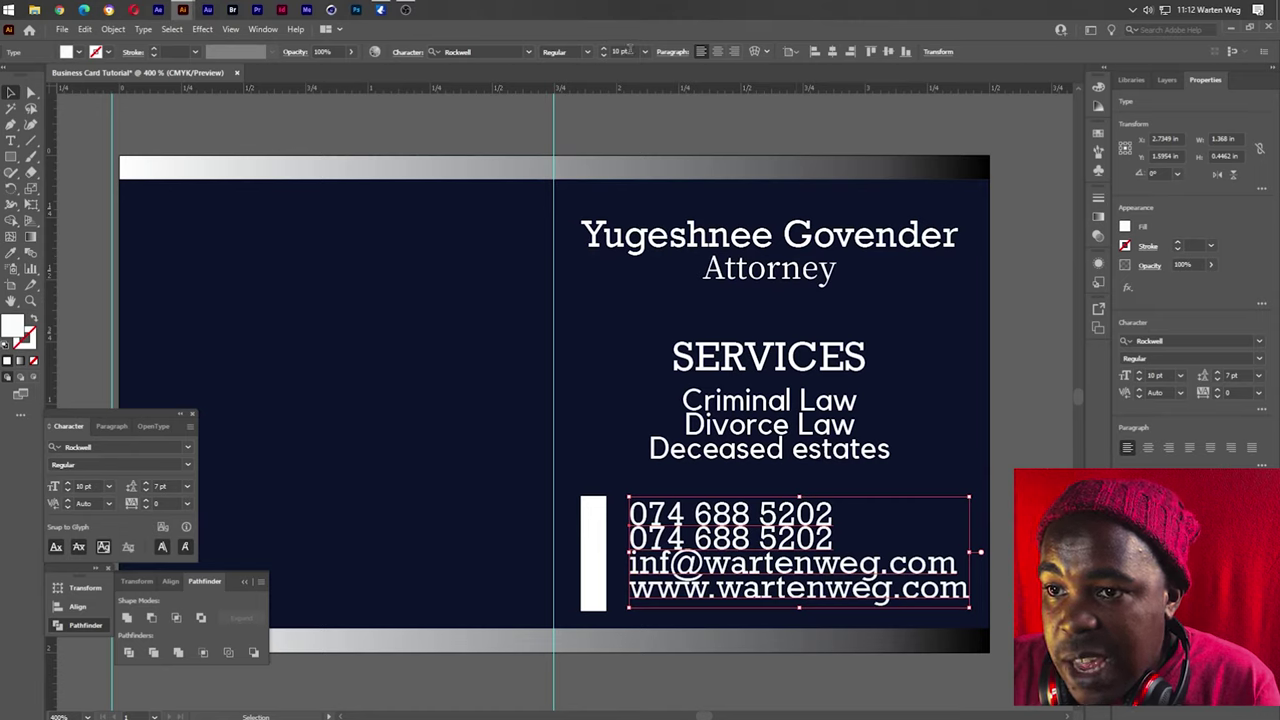
Set the contact text to 6 pt with 5 pt leading and move it nearer the bar.
click(620, 51)
text(7)
key(Return)
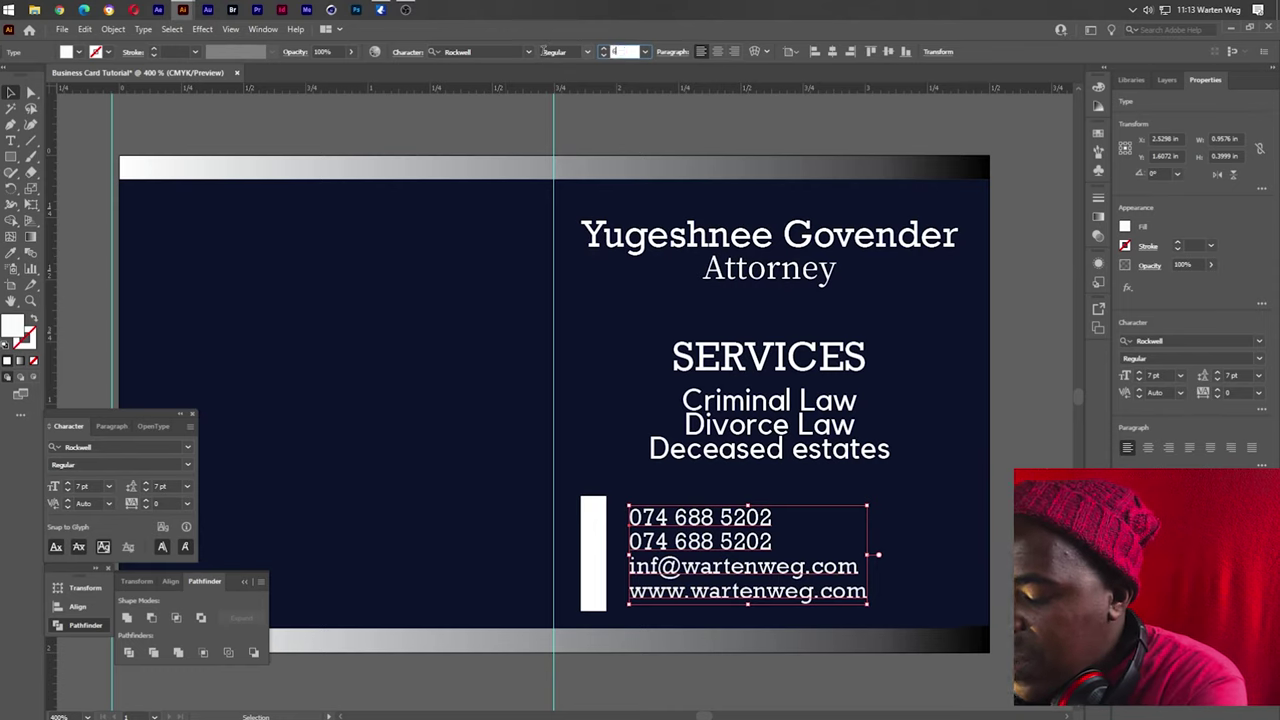
key(Down)
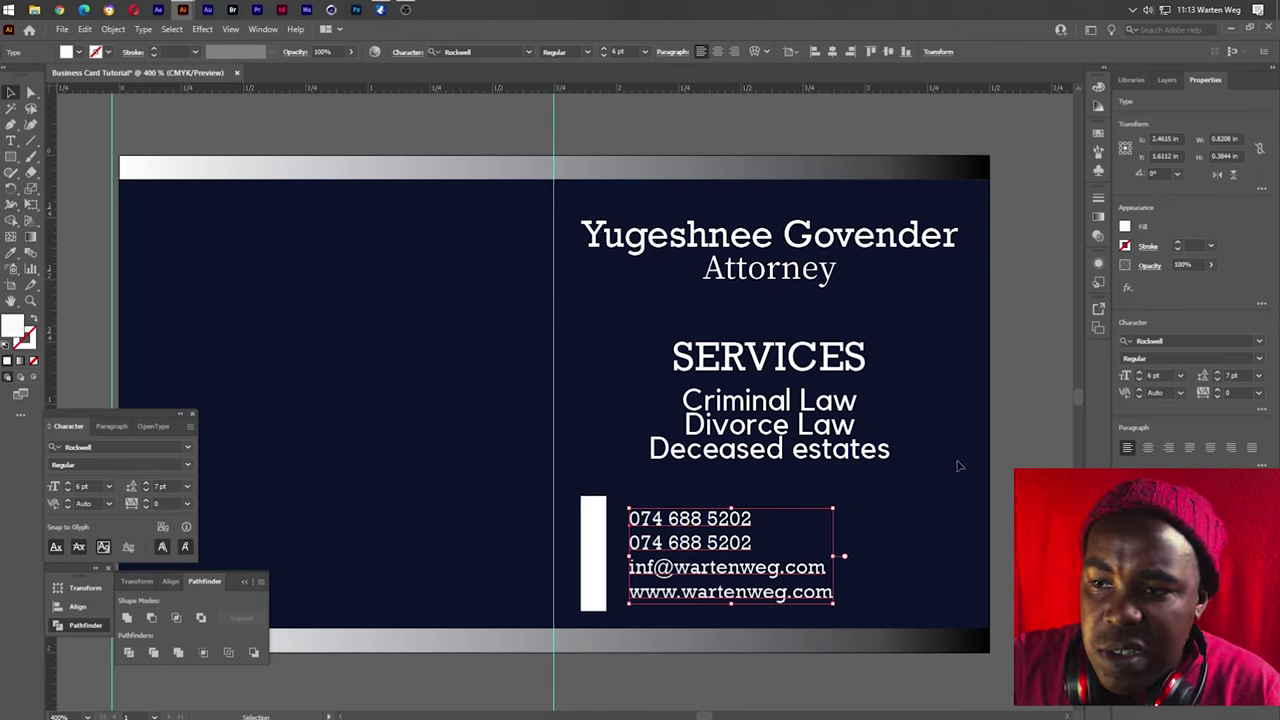
click(1238, 376)
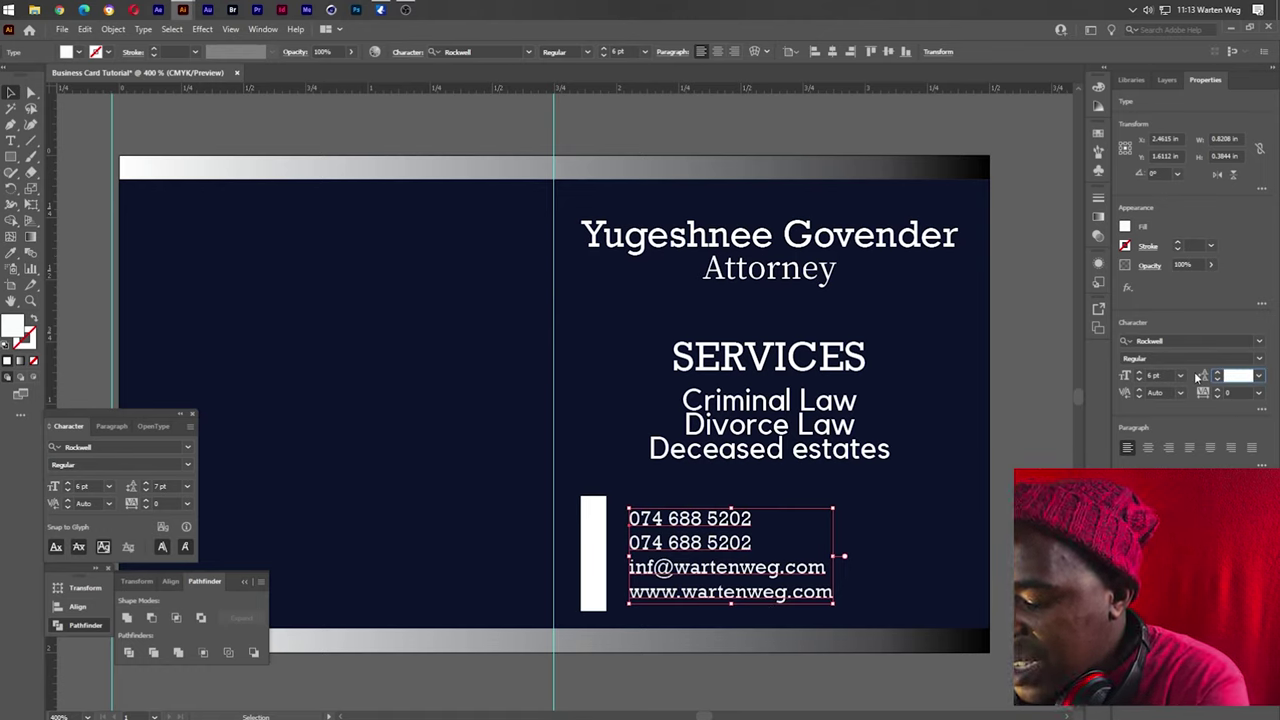
text(5)
key(Return)
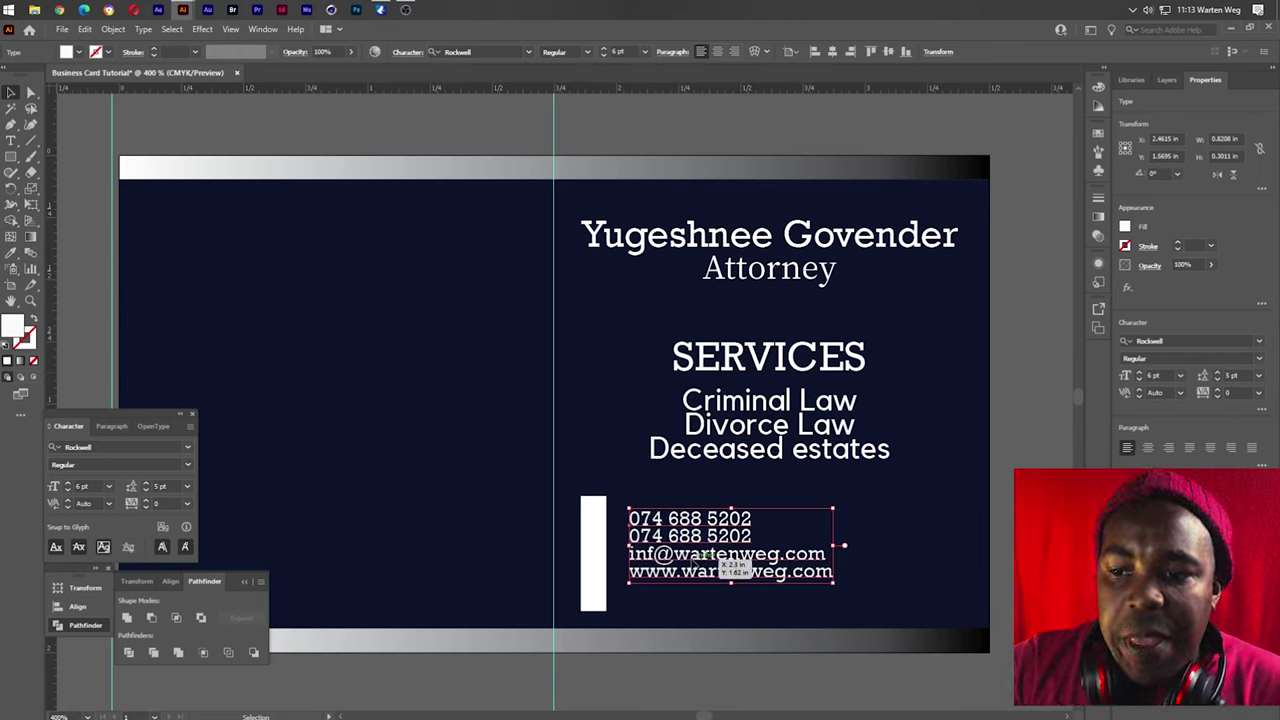
drag(703, 563, 679, 576)
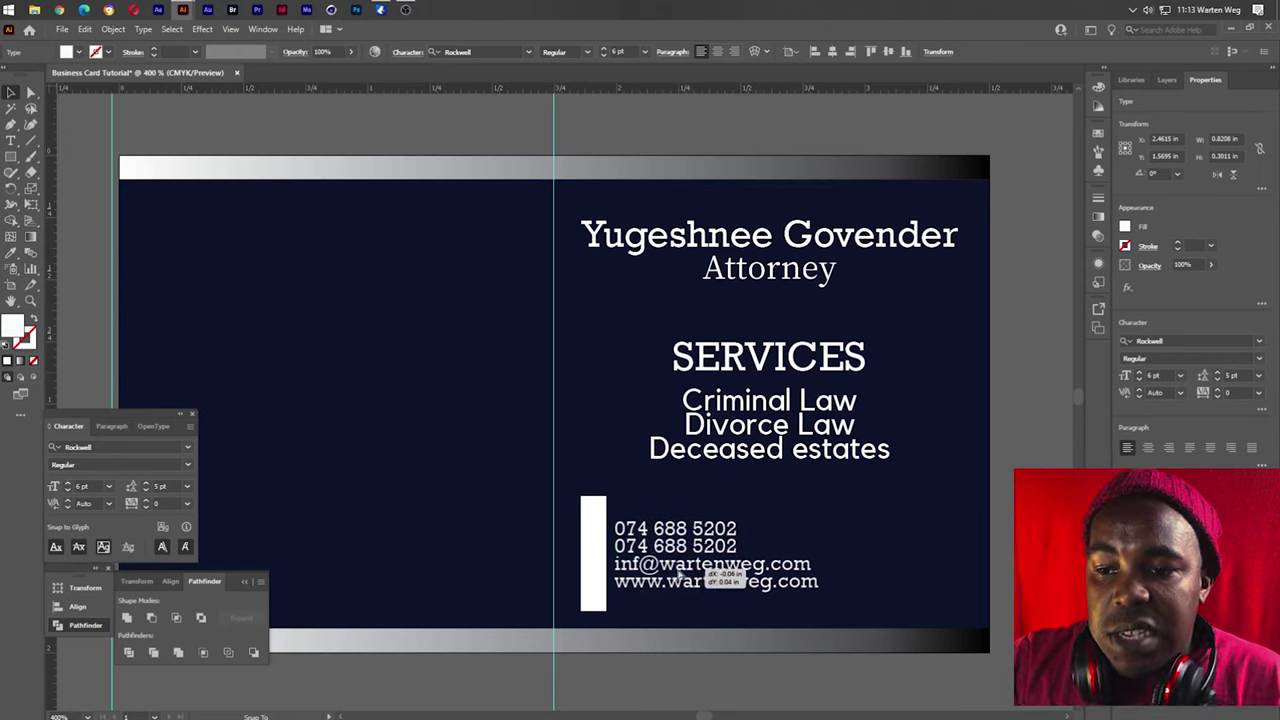
Shorten the white bar to about 0.30 in, move it up, and place new text above.
click(594, 590)
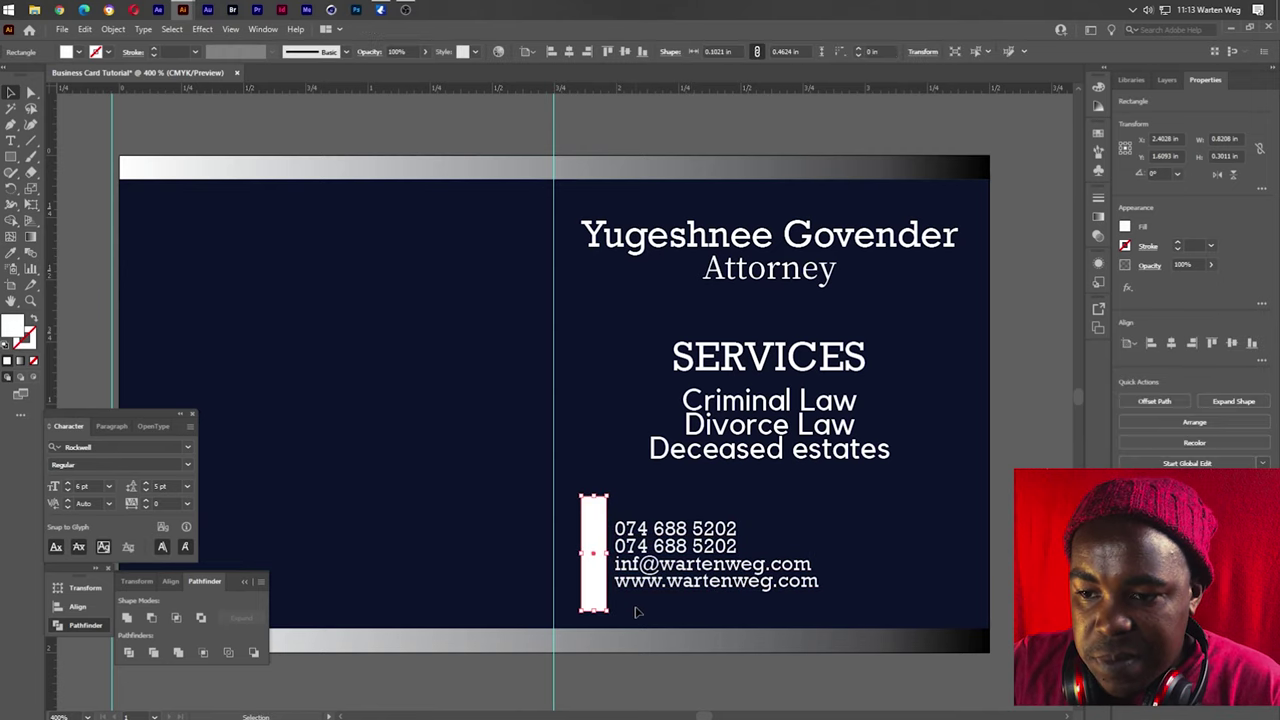
scroll(620, 588, up, 3)
scroll(618, 586, up, 1)
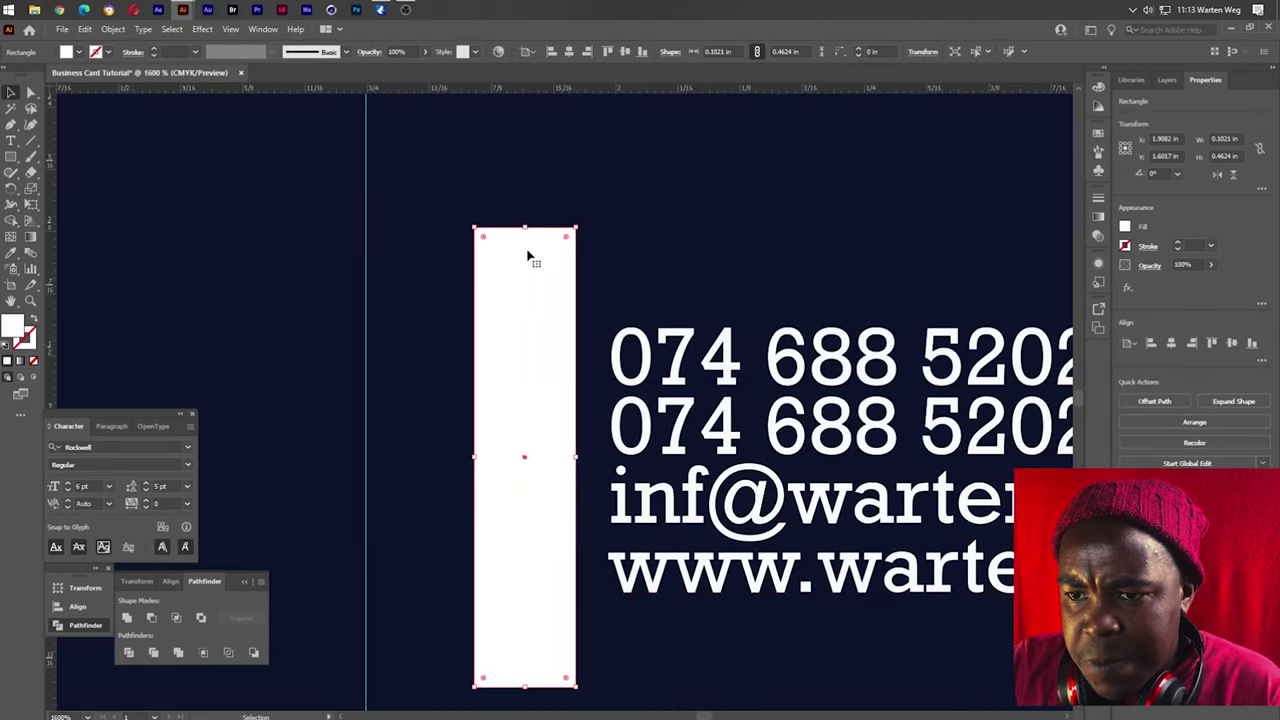
drag(525, 228, 531, 333)
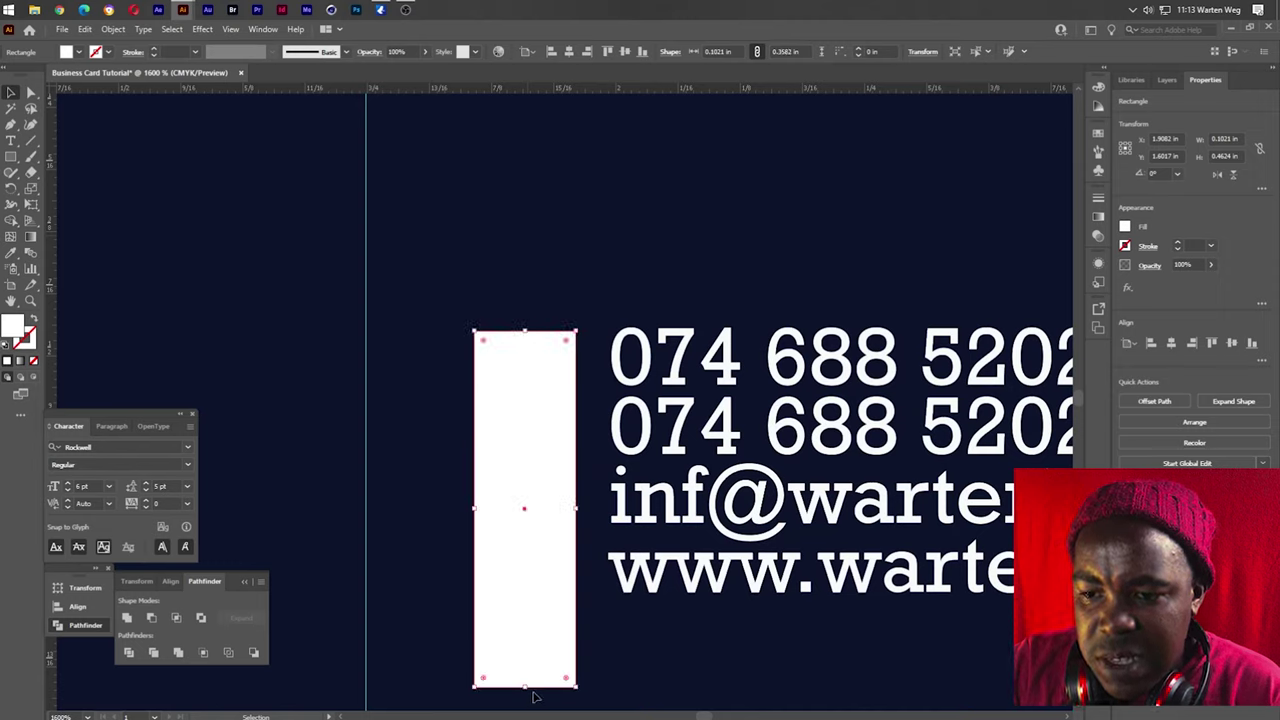
drag(525, 690, 523, 630)
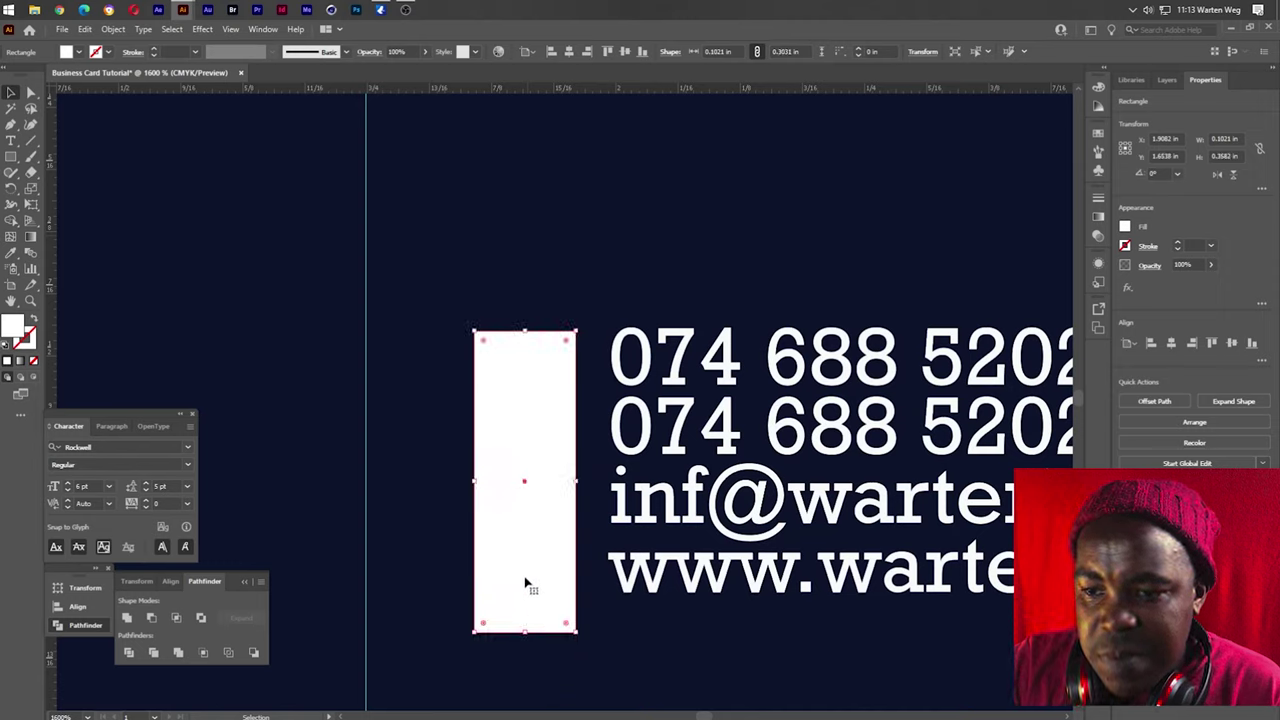
drag(528, 583, 522, 562)
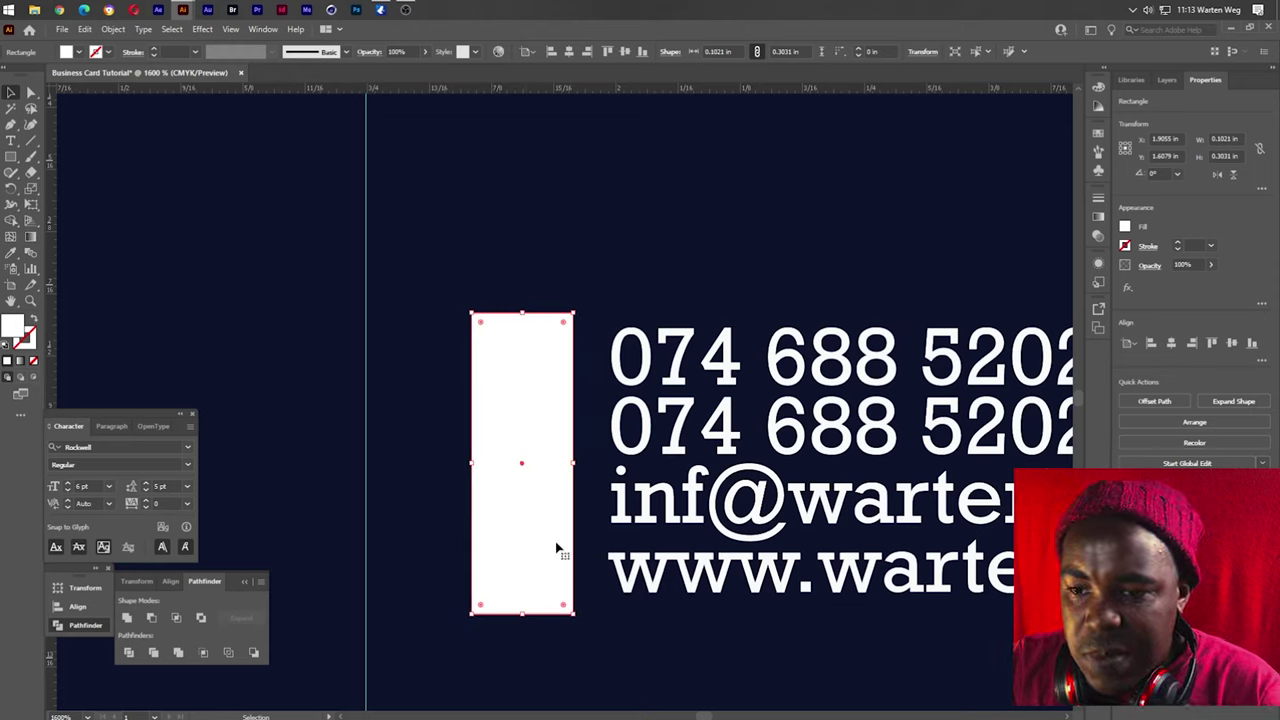
key(t)
click(531, 267)
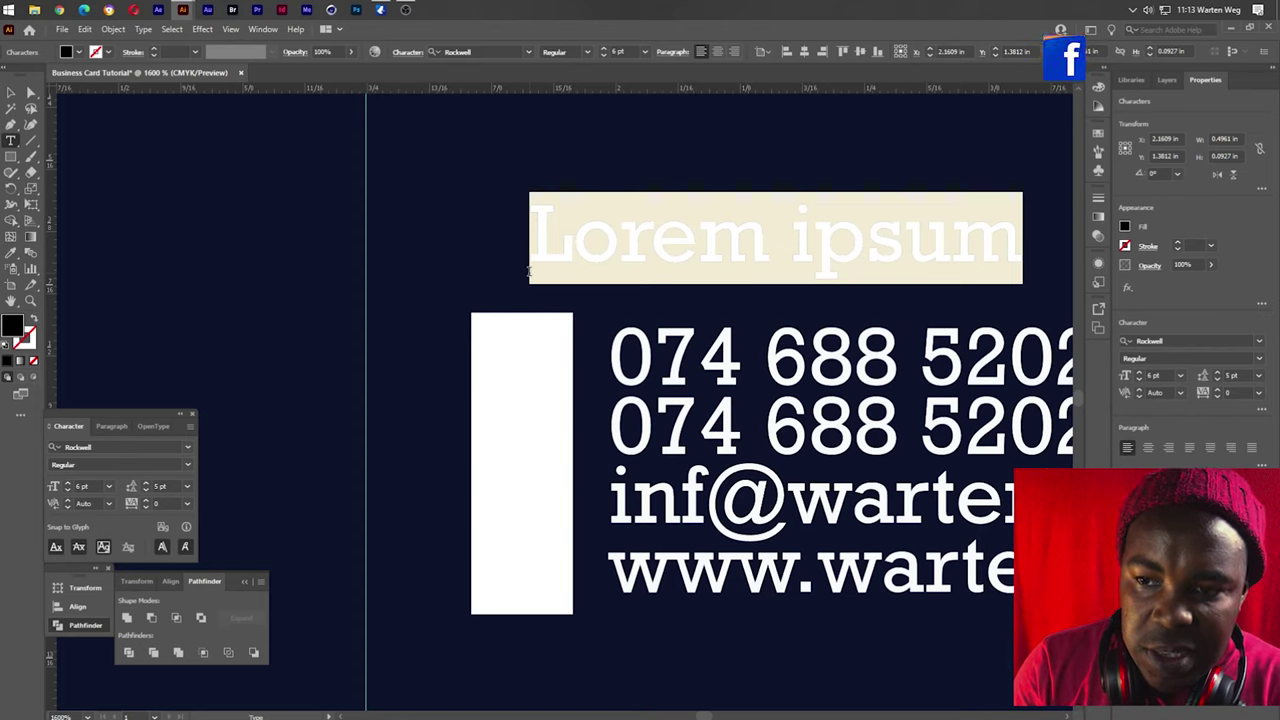
Type 'Contact' above the bar and convert it to UPPERCASE via Change Case.
text(Co)
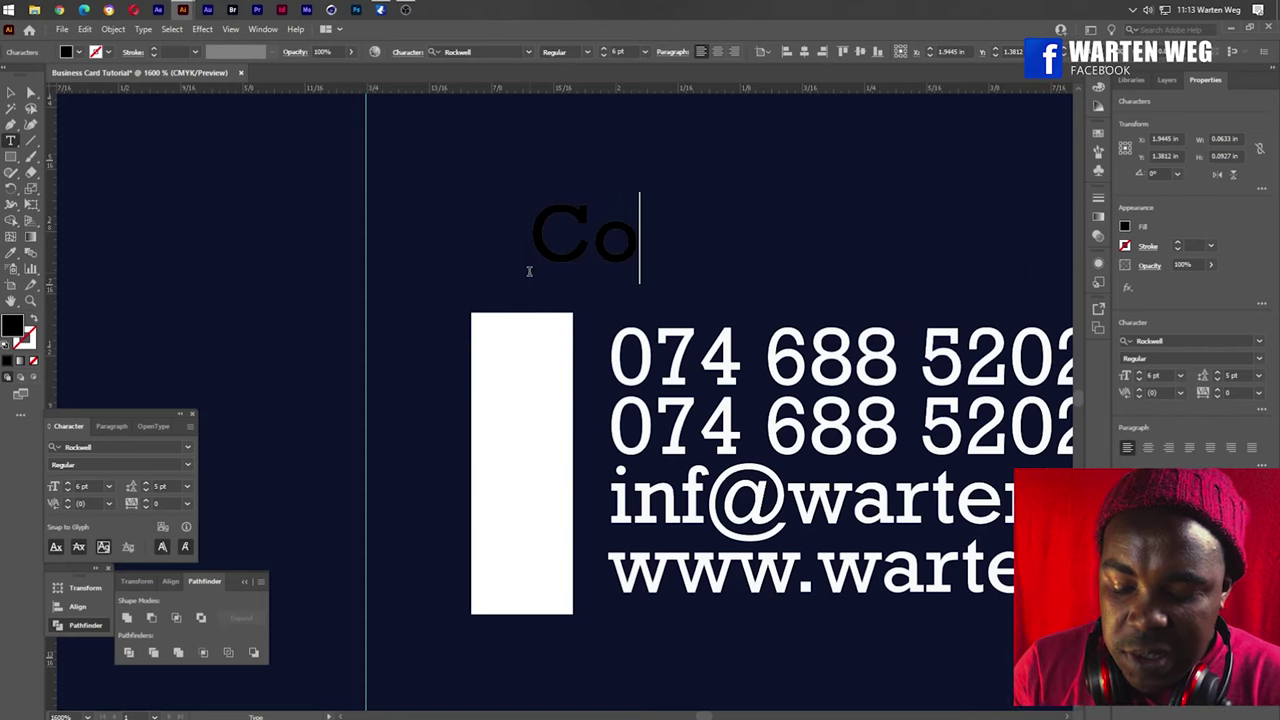
text(n)
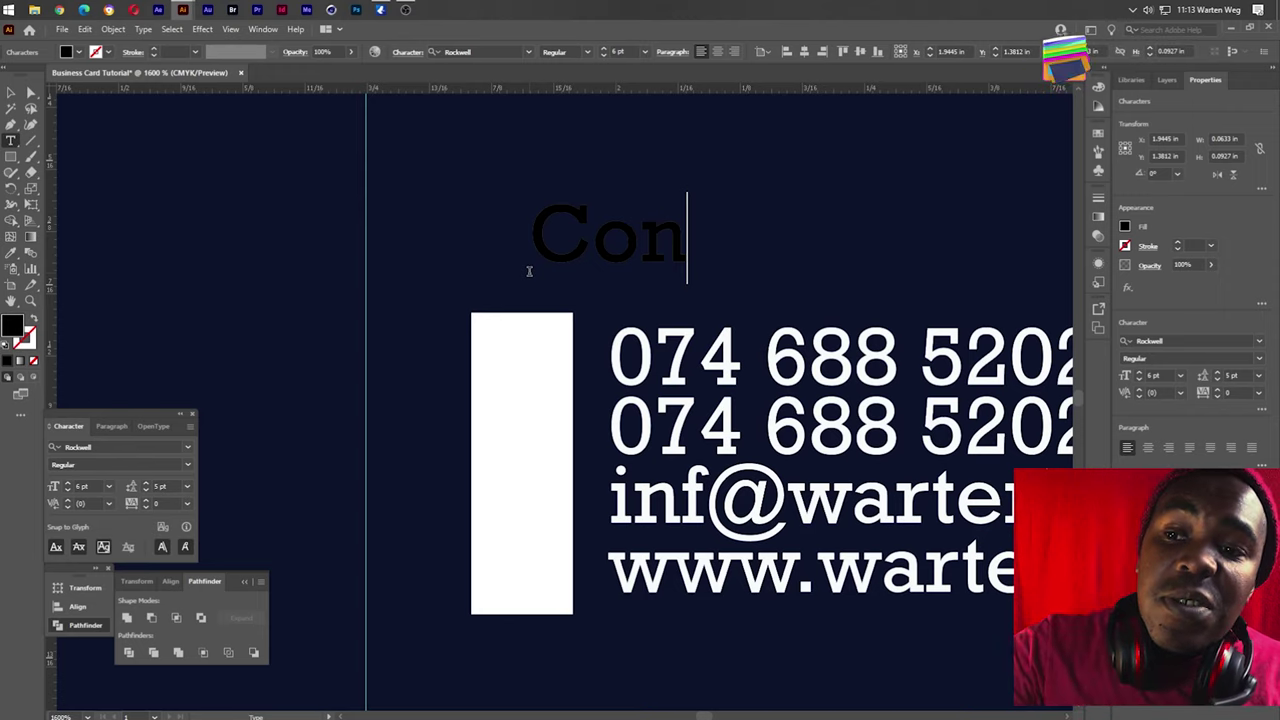
text(a)
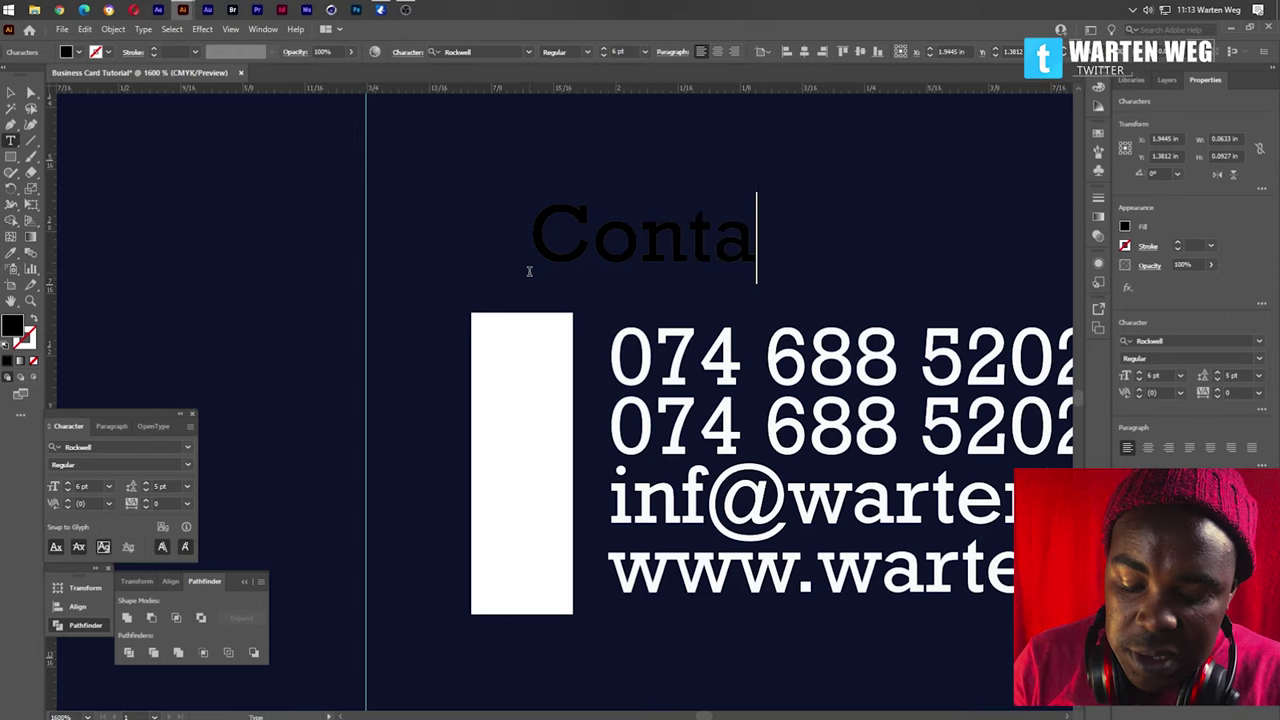
text(ct)
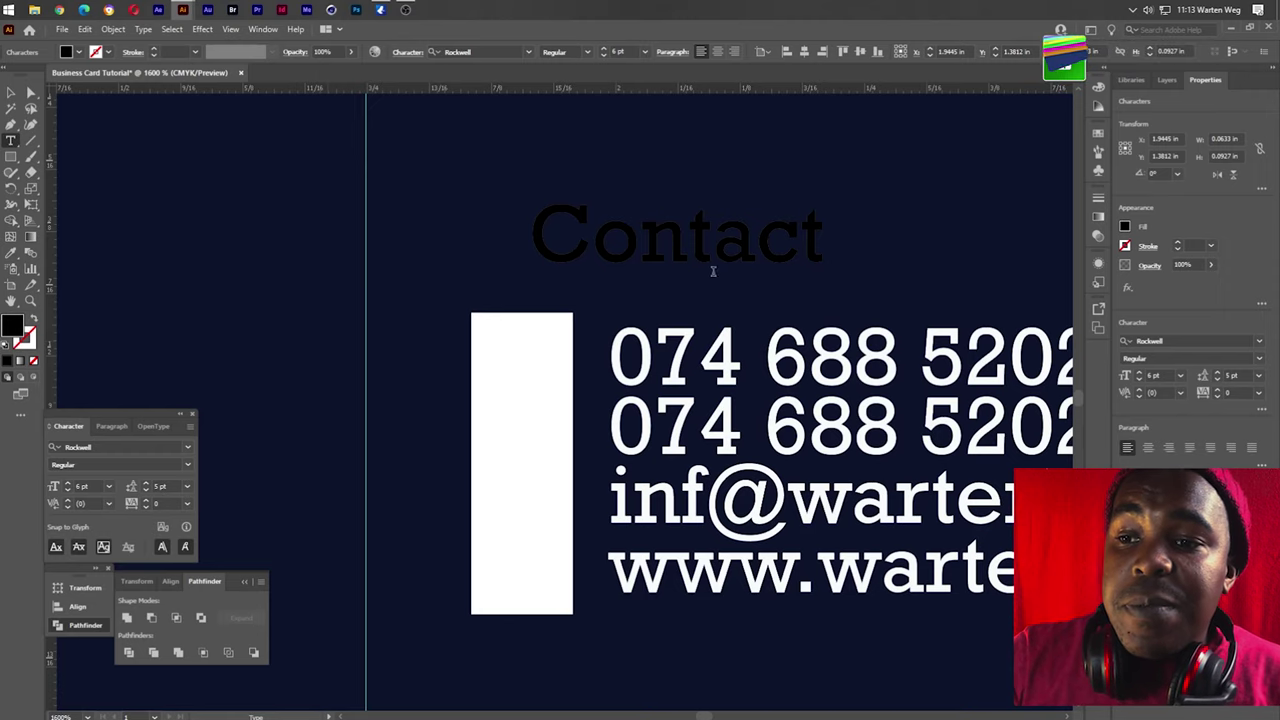
click(12, 92)
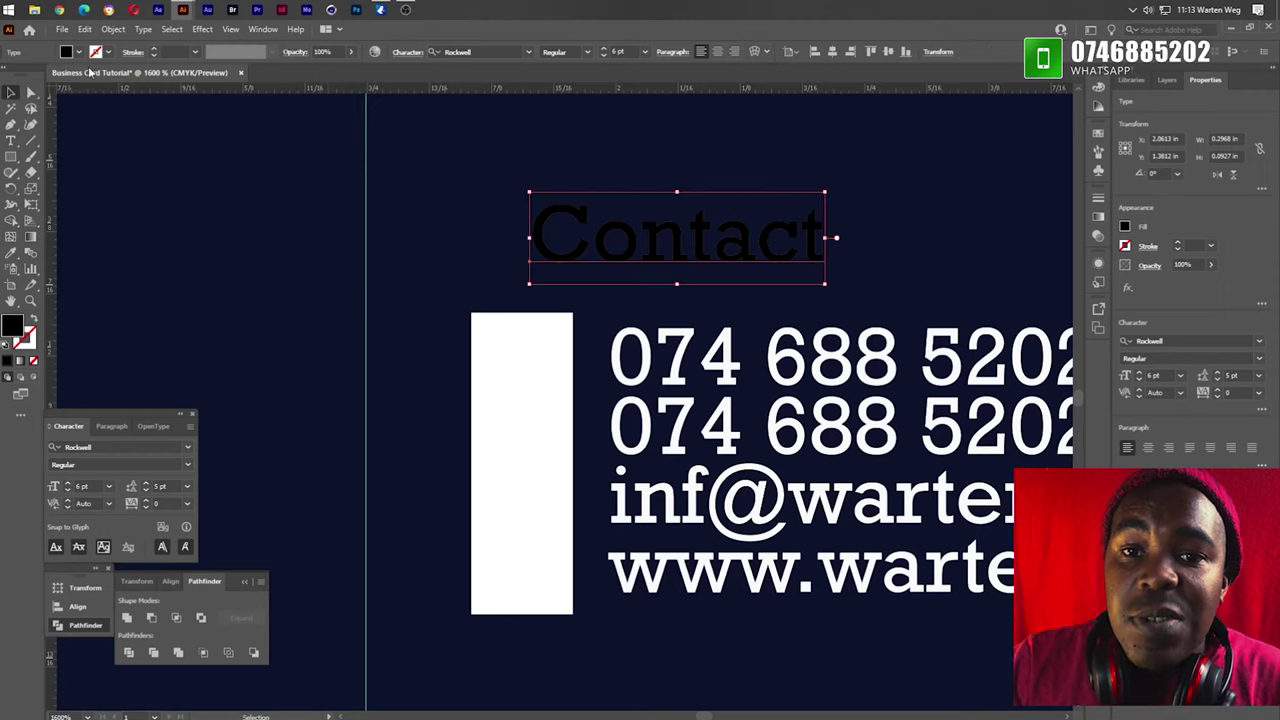
click(143, 29)
mouse_move(177, 235)
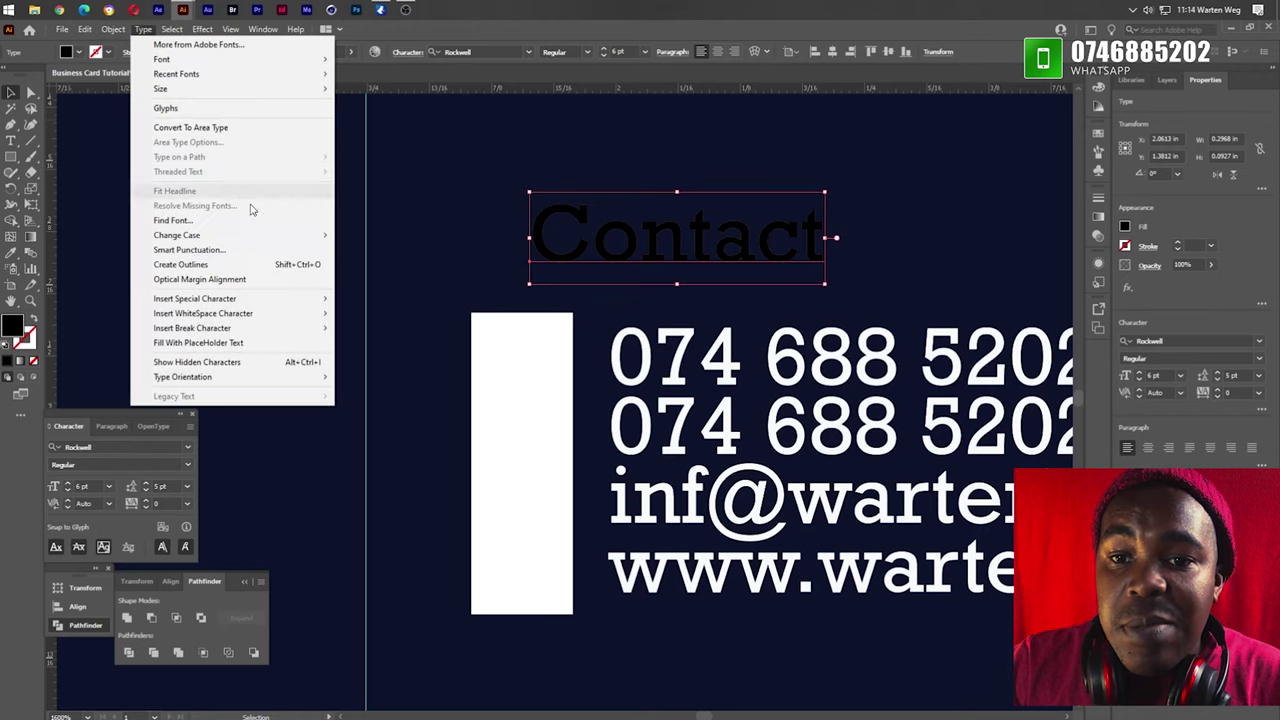
click(374, 235)
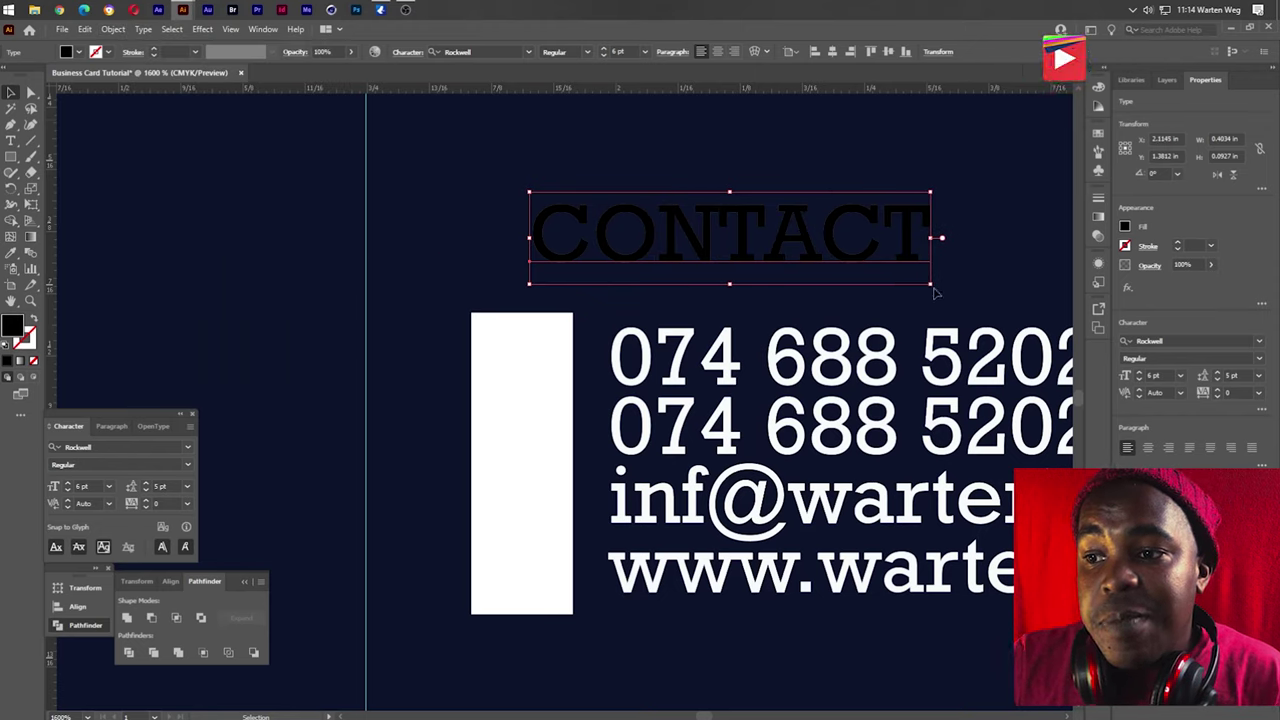
Rotate CONTACT 90°, place it on the white bar, and size it 4 pt.
drag(932, 287, 786, 131)
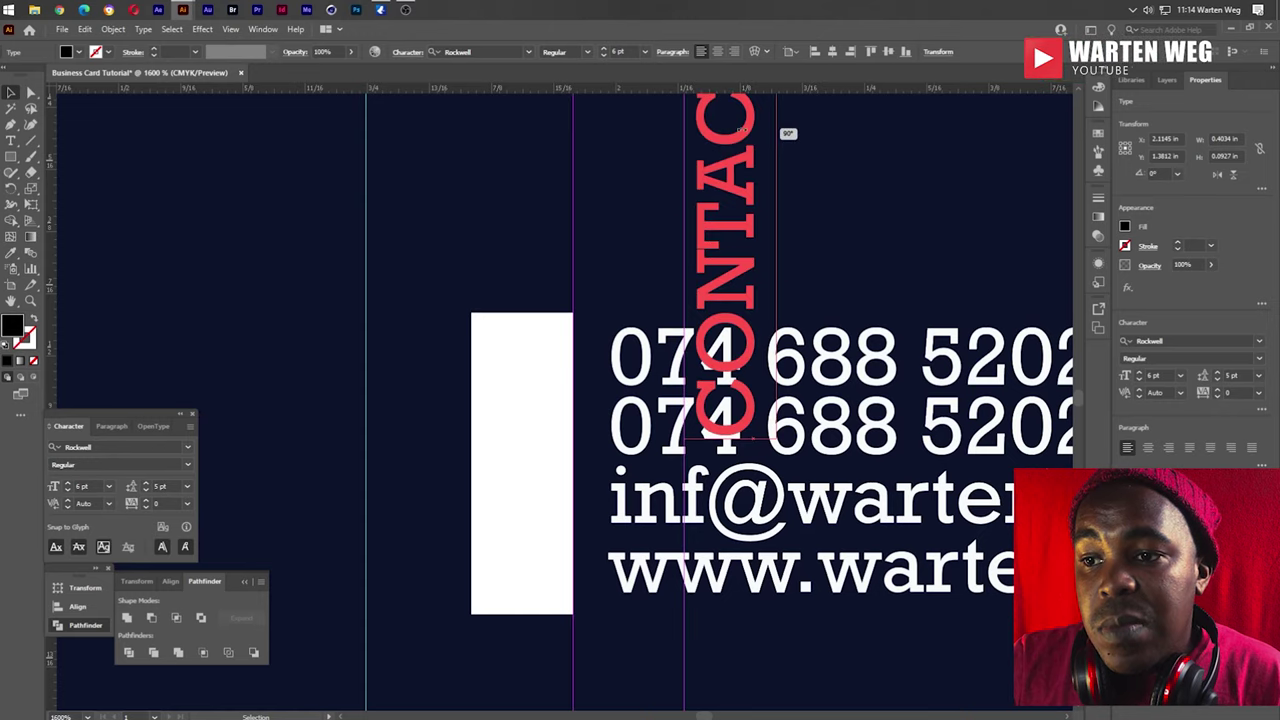
drag(706, 245, 504, 416)
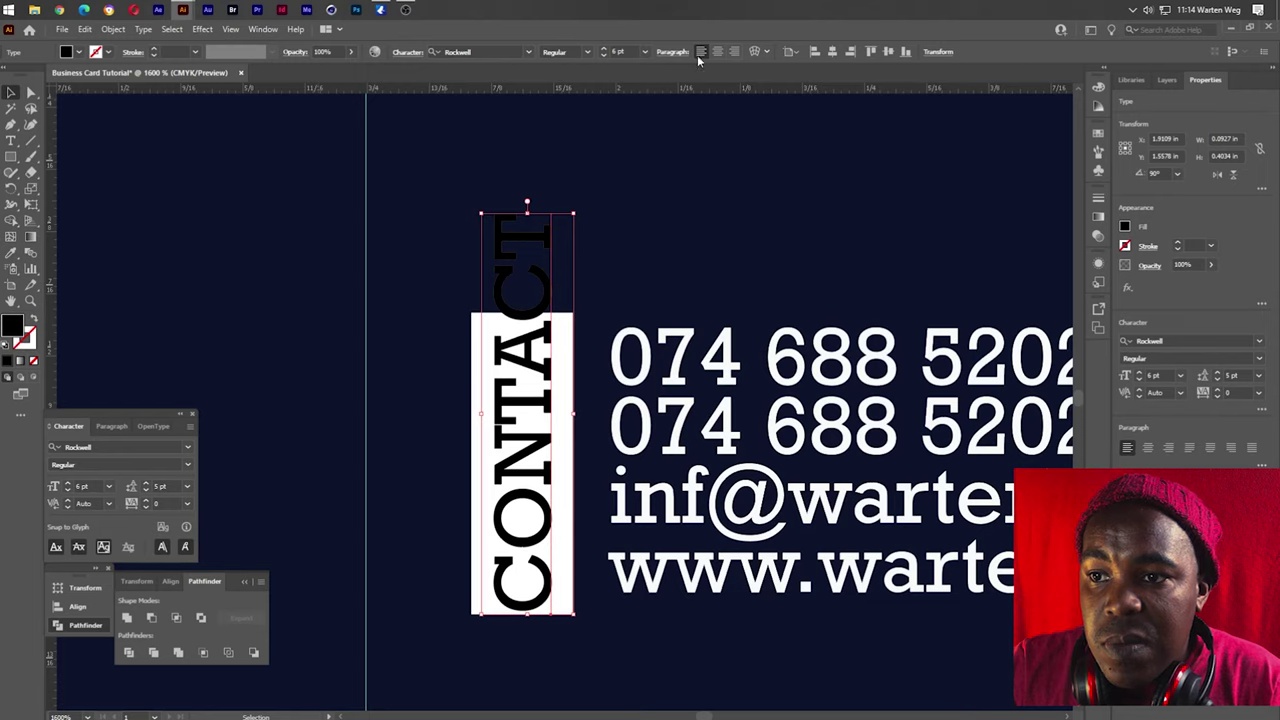
click(604, 55)
click(604, 55)
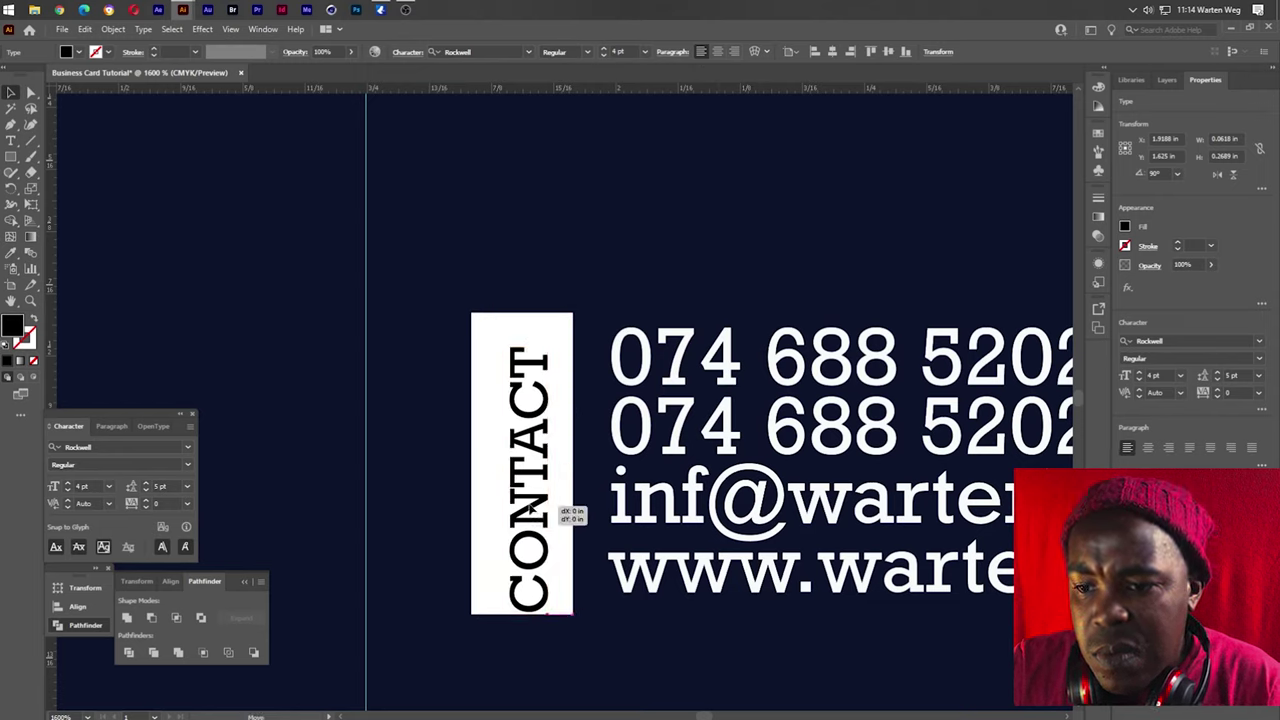
drag(530, 500, 524, 490)
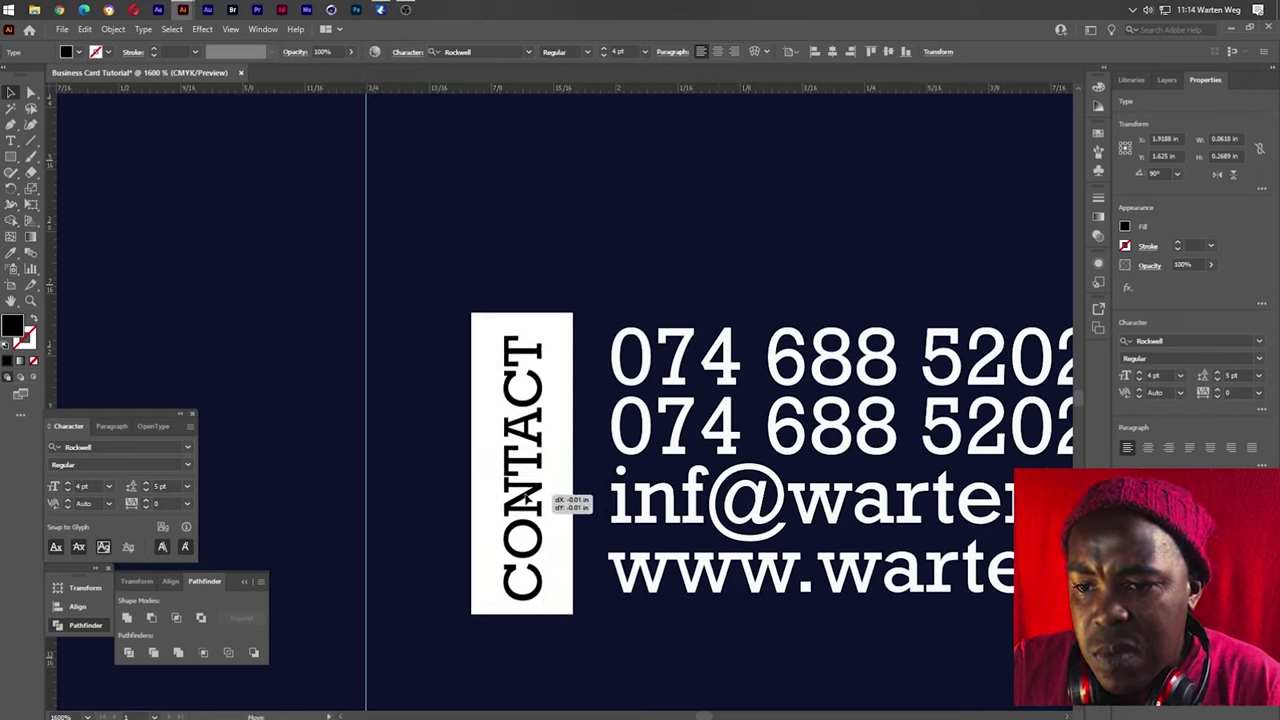
Narrow the white bar and centre it with CONTACT horizontally and vertically.
click(568, 520)
drag(575, 464, 560, 467)
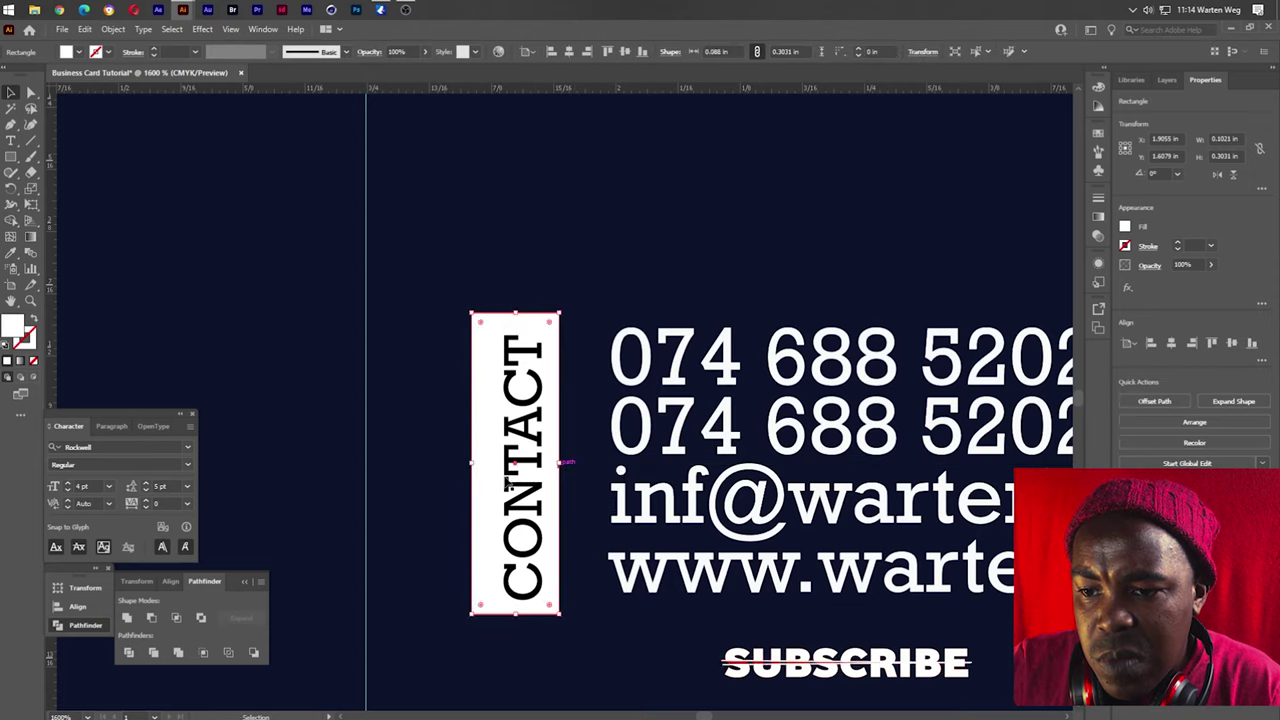
drag(472, 465, 477, 465)
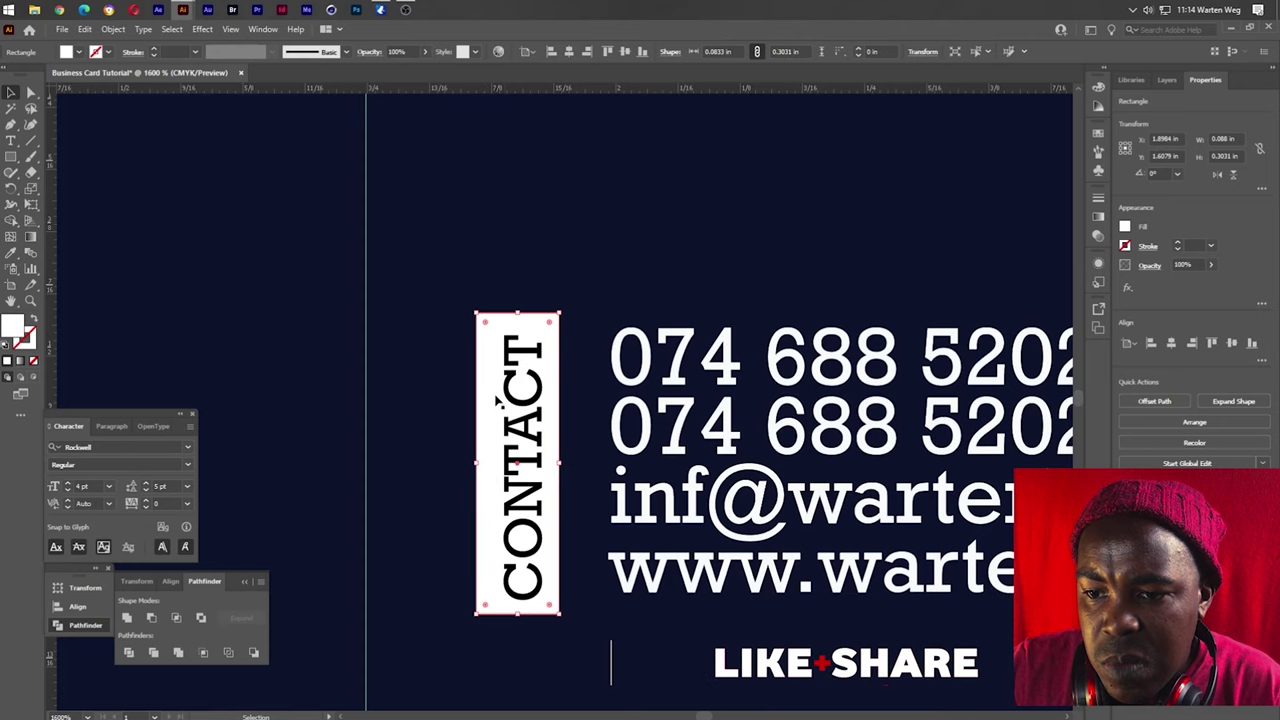
shift+click(554, 434)
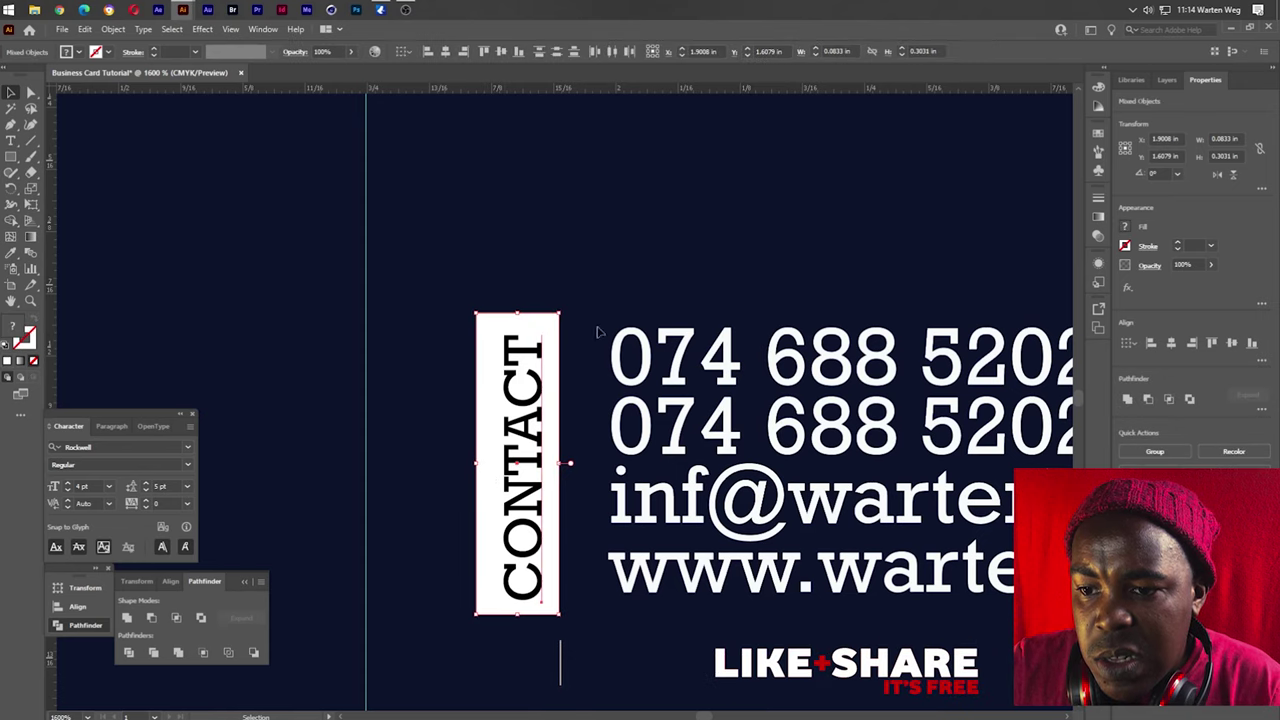
click(446, 51)
click(501, 51)
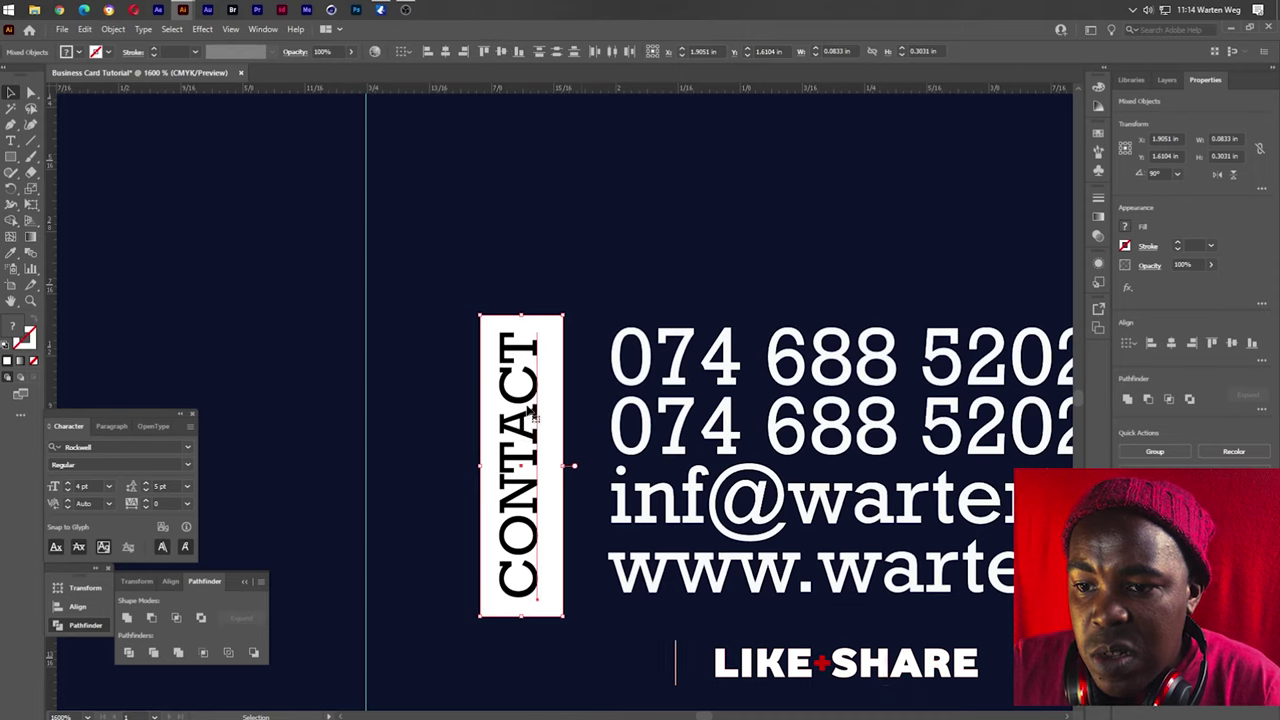
click(532, 272)
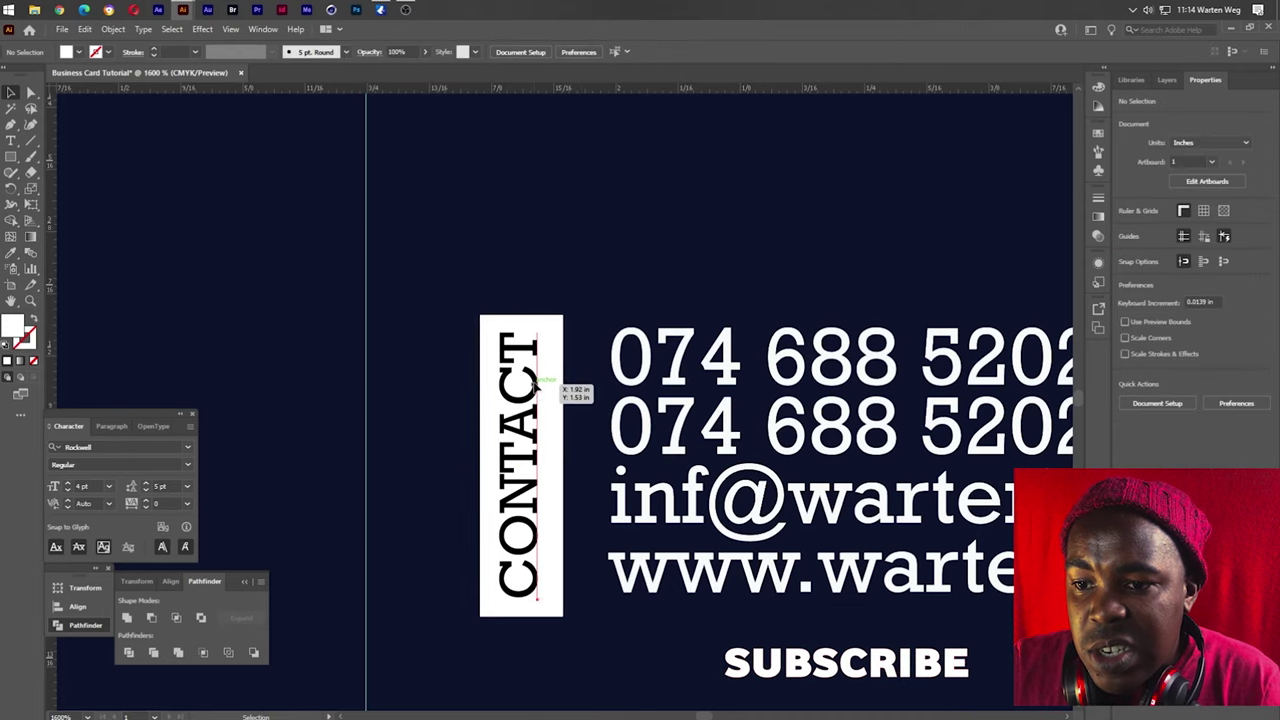
Colour CONTACT navy by sampling the card background with the eyedropper.
click(536, 384)
key(i)
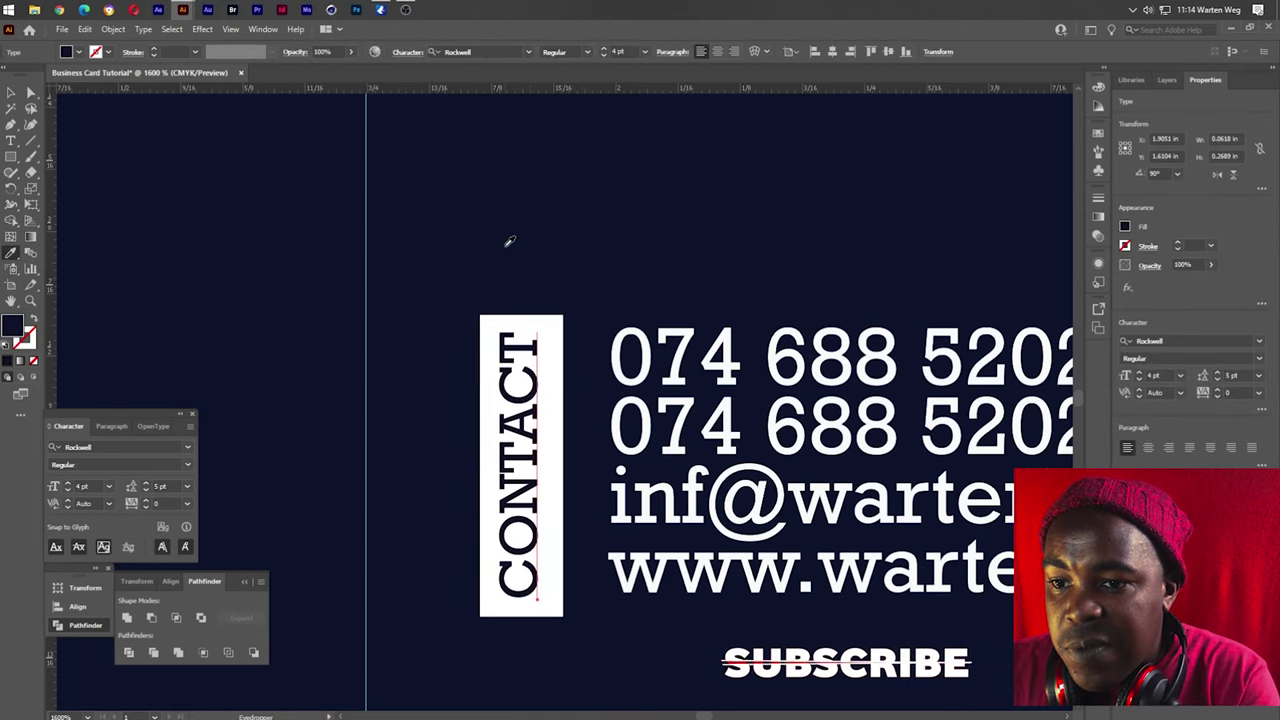
click(406, 391)
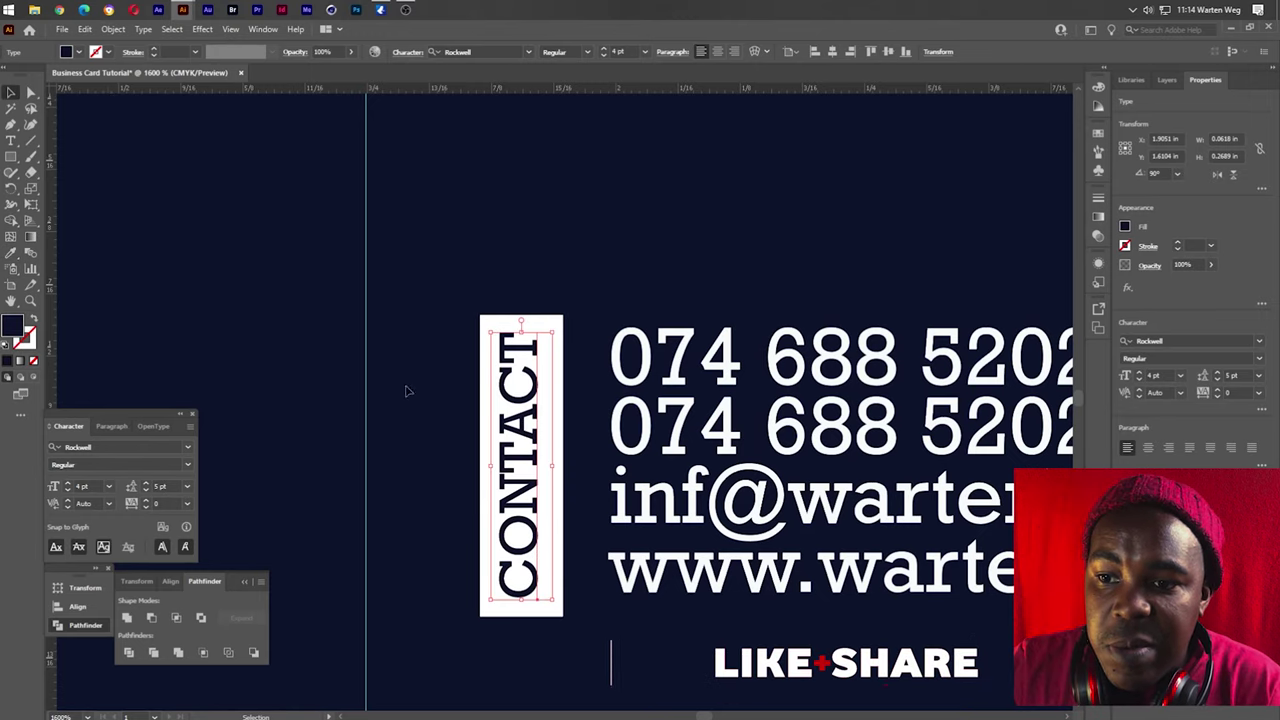
scroll(406, 391, down, 5)
key(v)
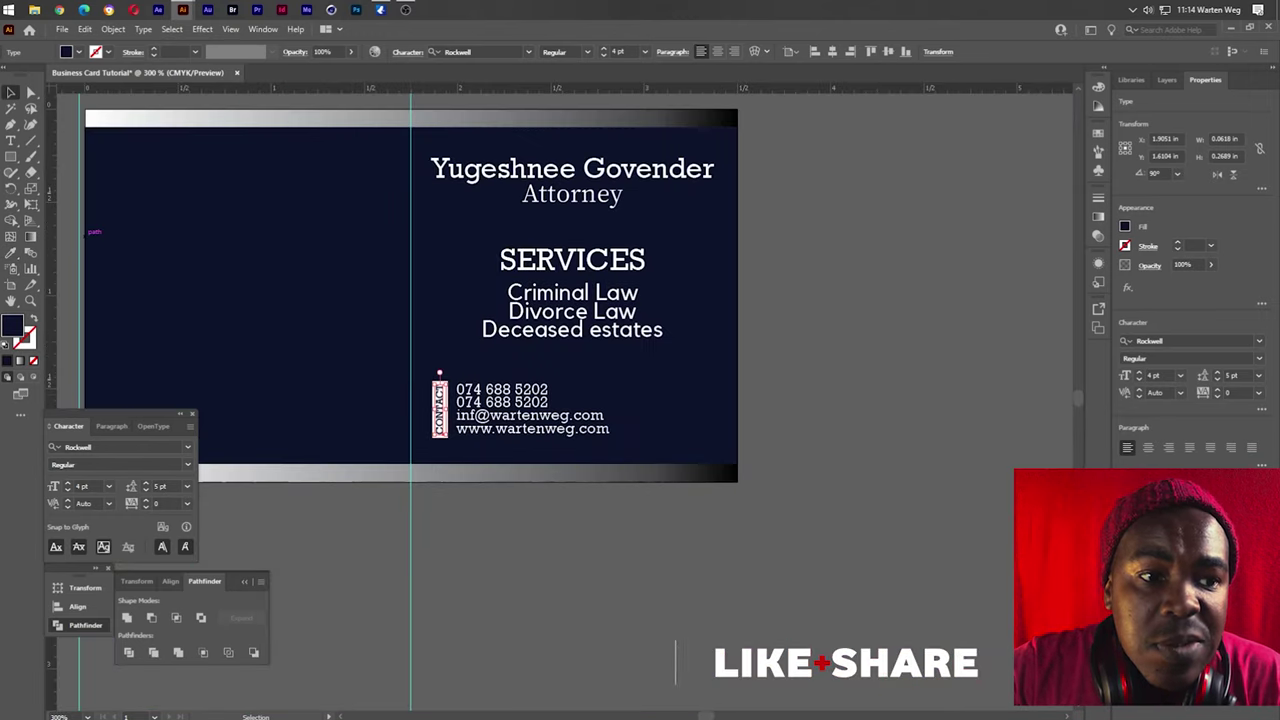
Duplicate the gold name onto the card's left half and start a text line beneath it.
click(87, 231)
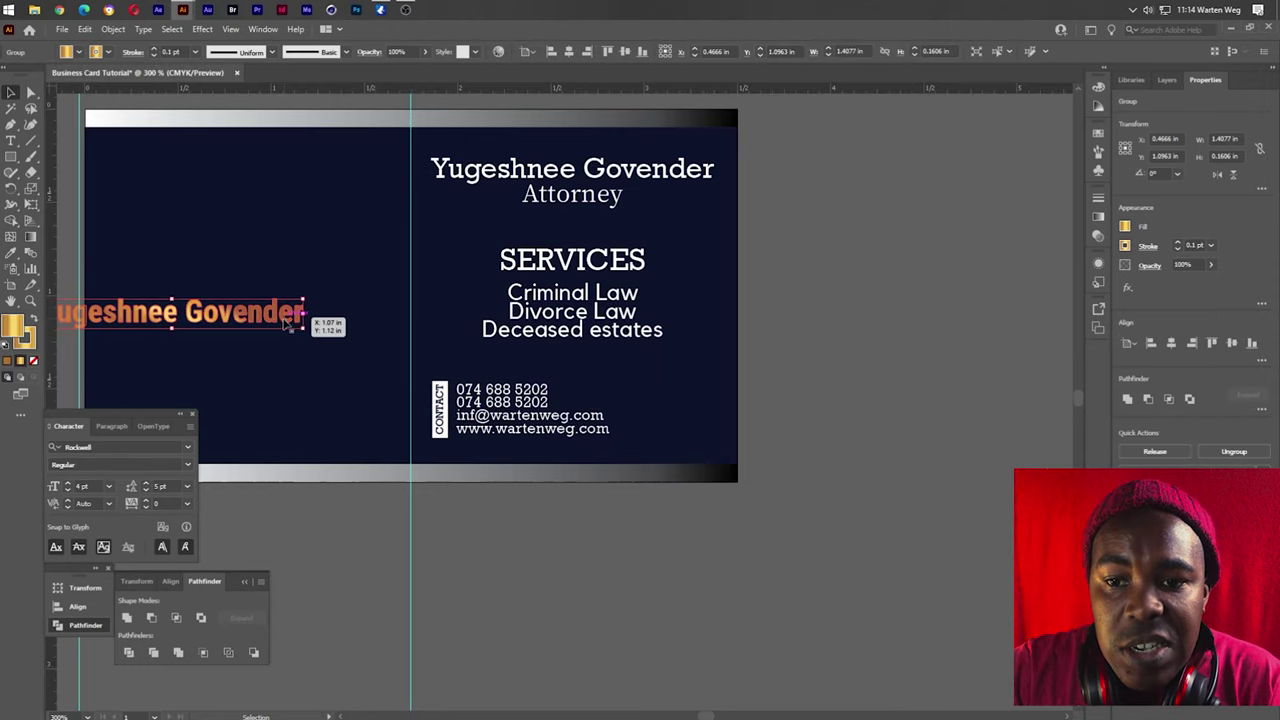
drag(282, 324, 327, 338)
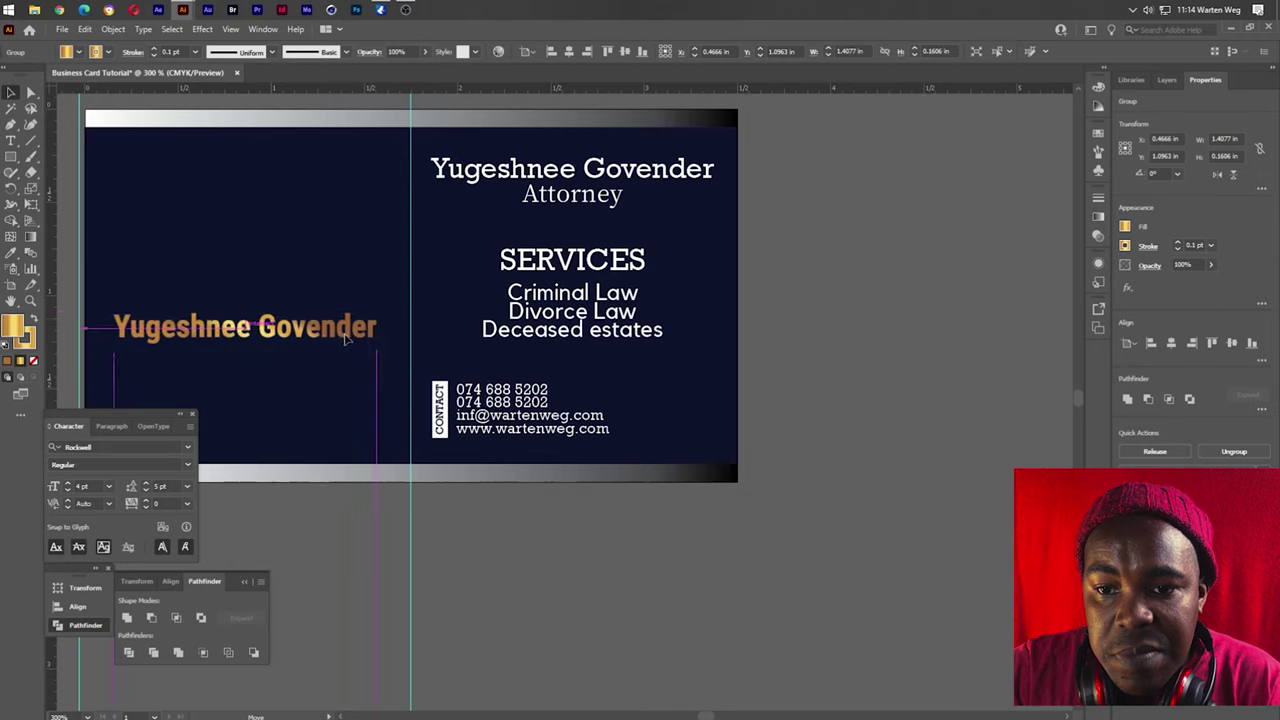
drag(255, 405, 377, 386)
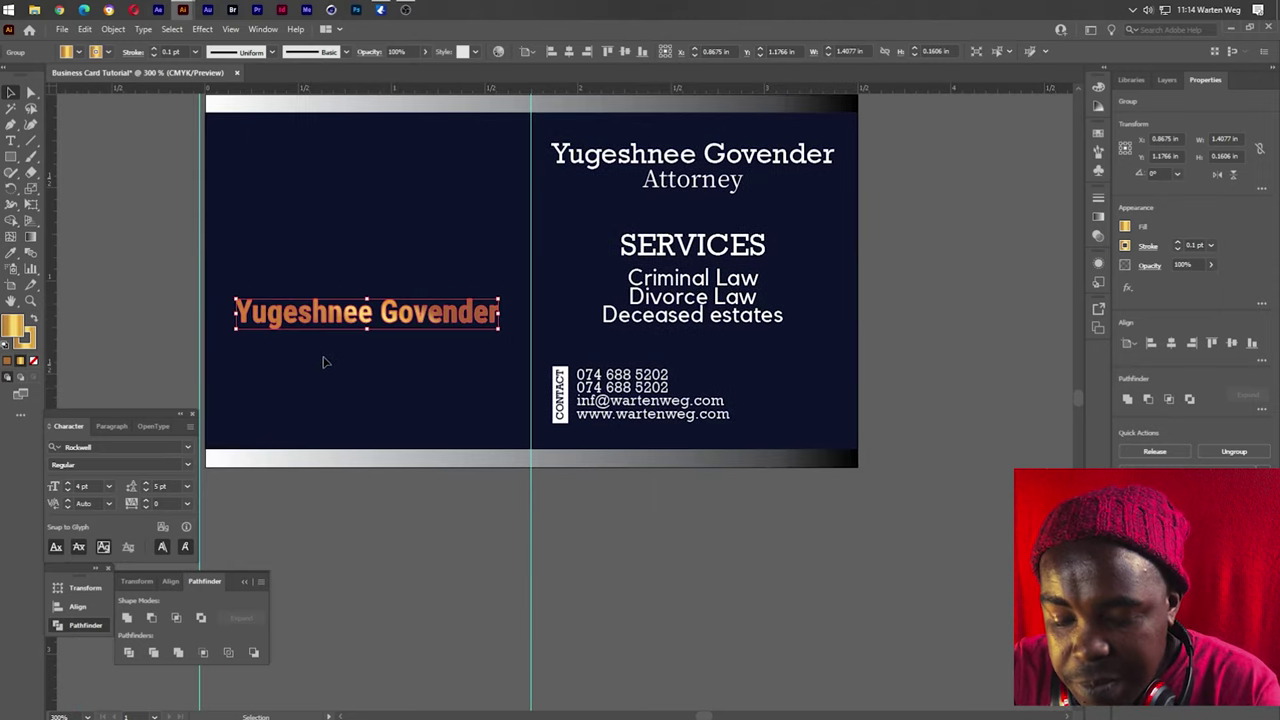
key(t)
click(357, 356)
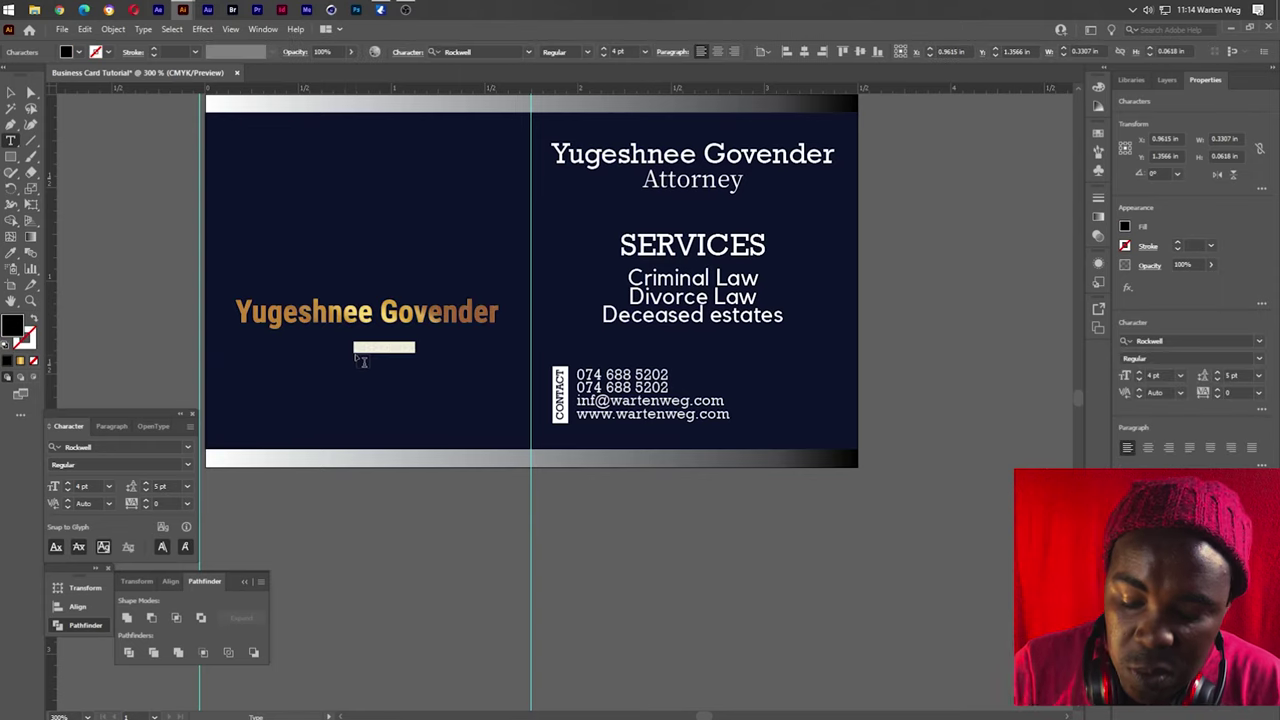
key(BackSpace)
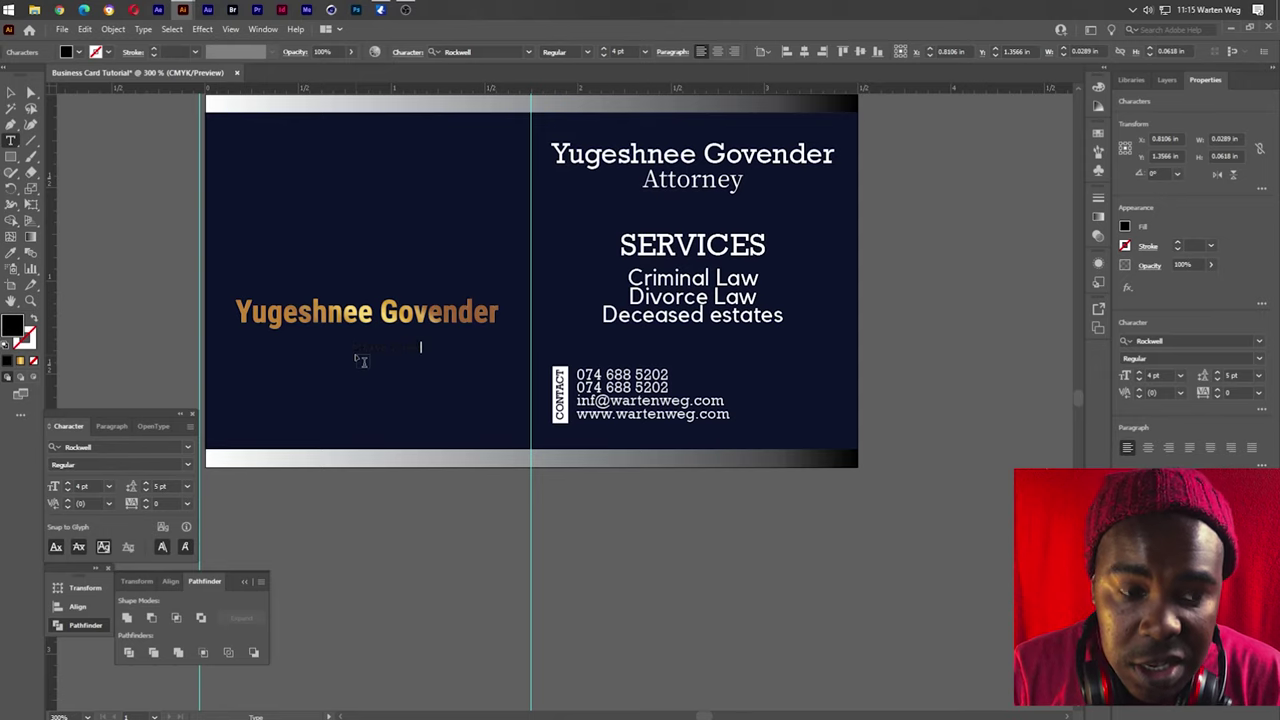
text(e)
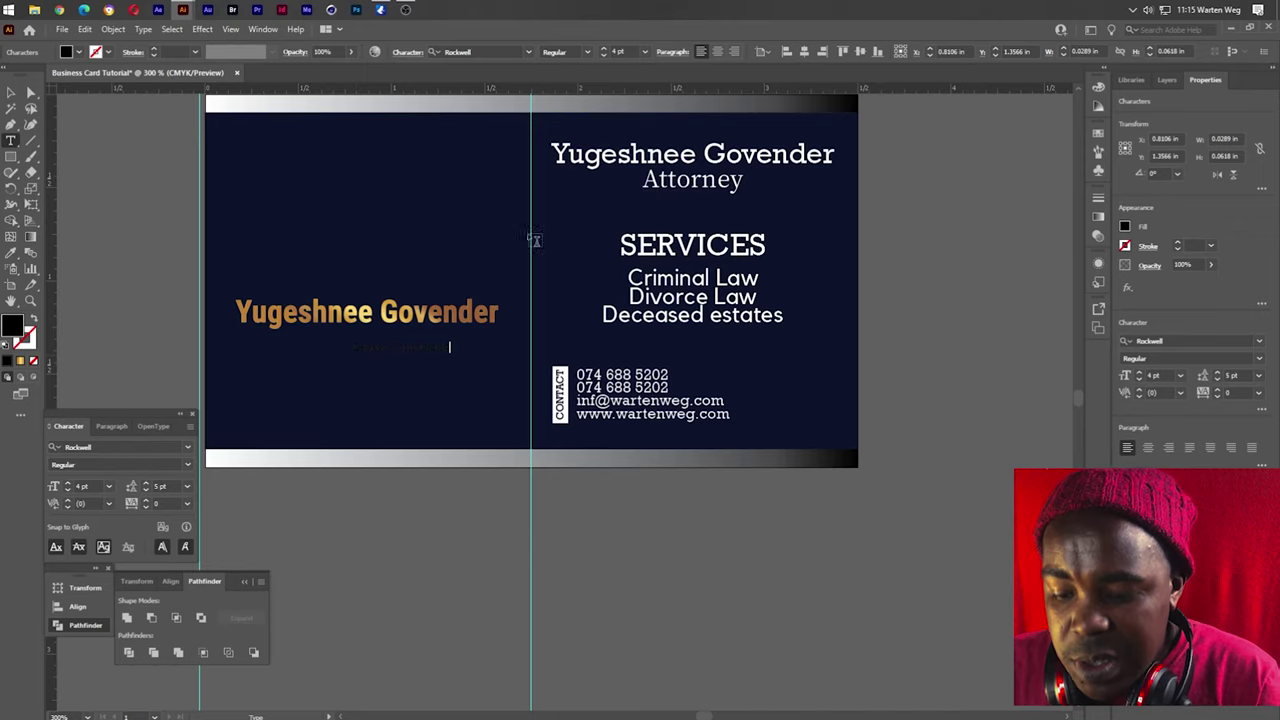
Give the new line the white heading style and correct it to 'Legal Consultancy'.
click(12, 92)
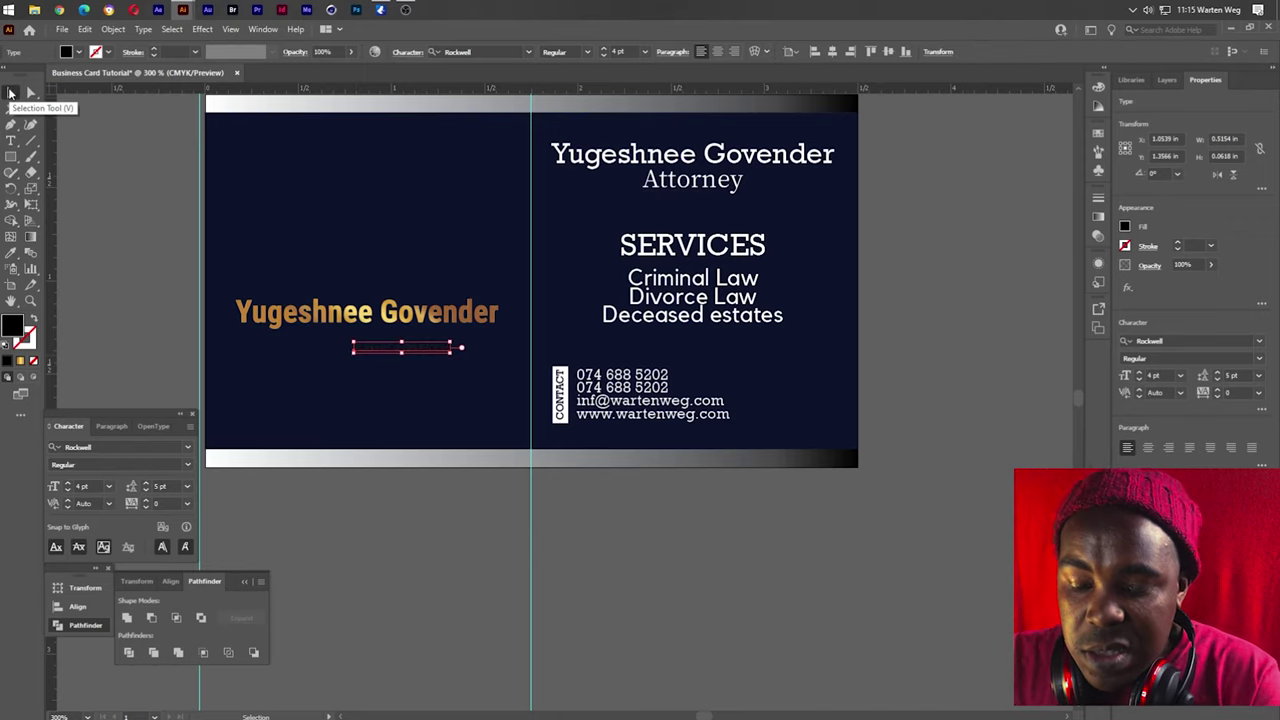
key(i)
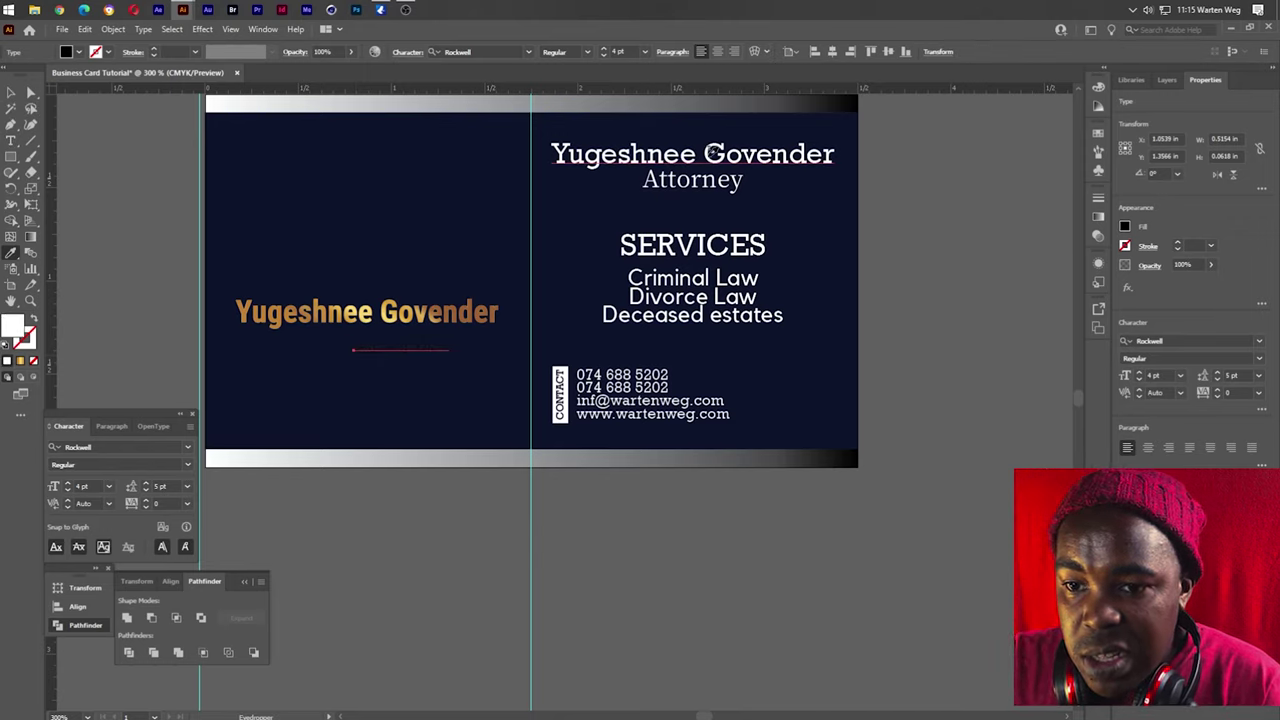
click(709, 152)
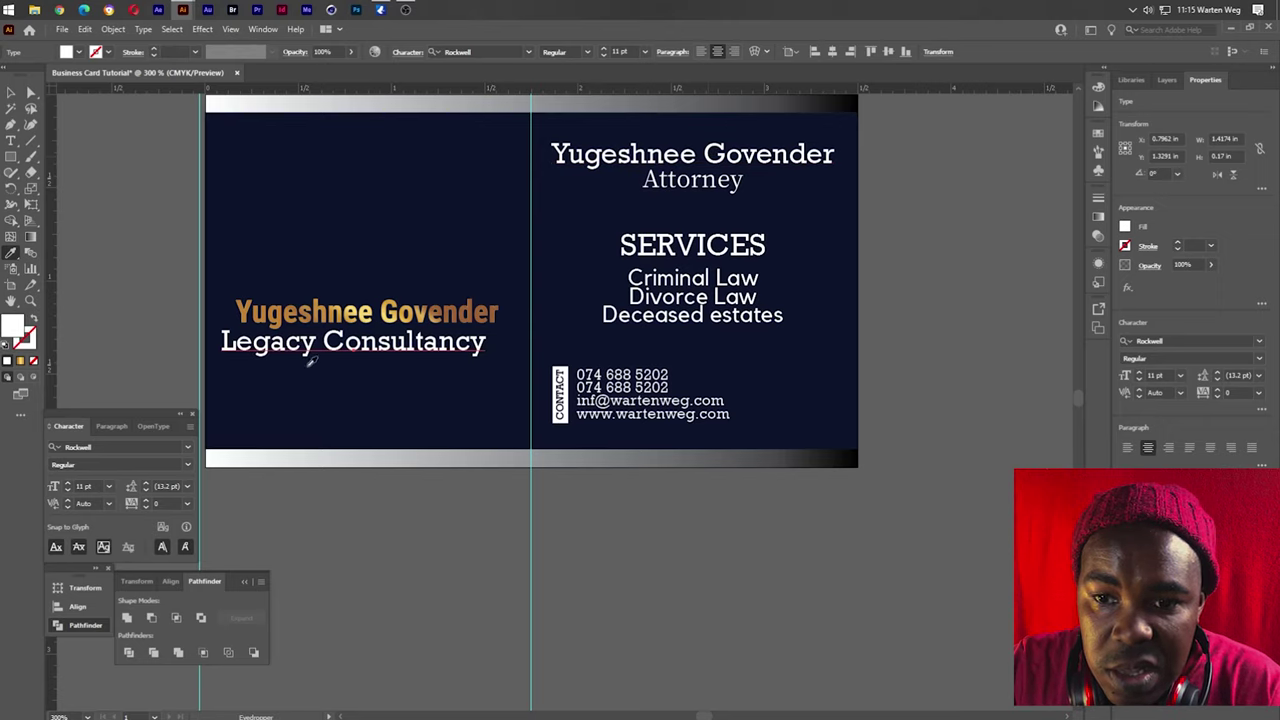
key(t)
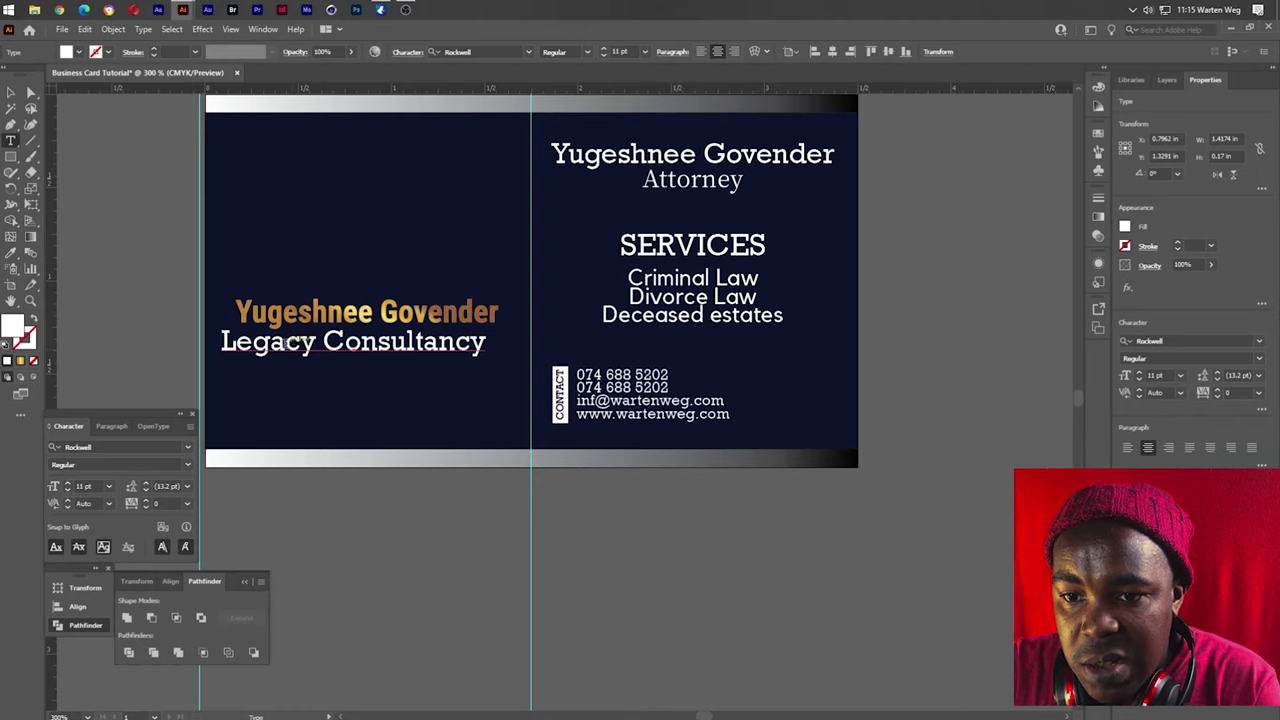
drag(285, 343, 345, 343)
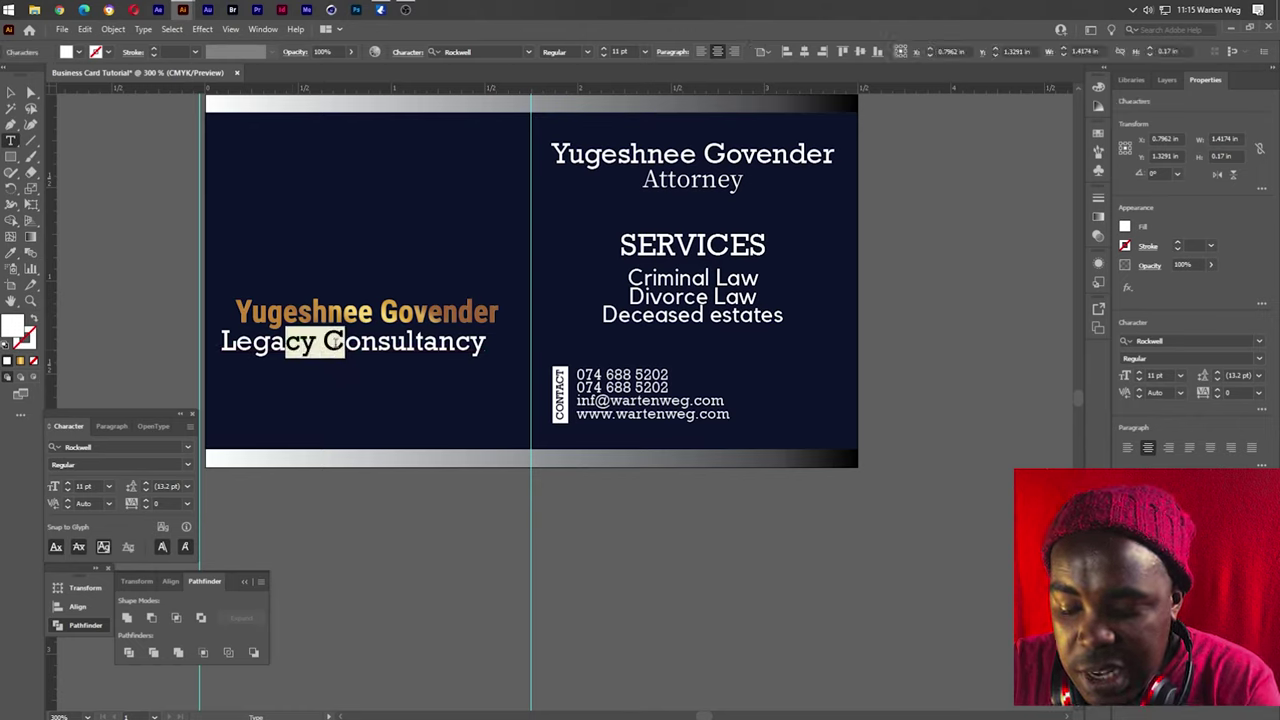
text(l)
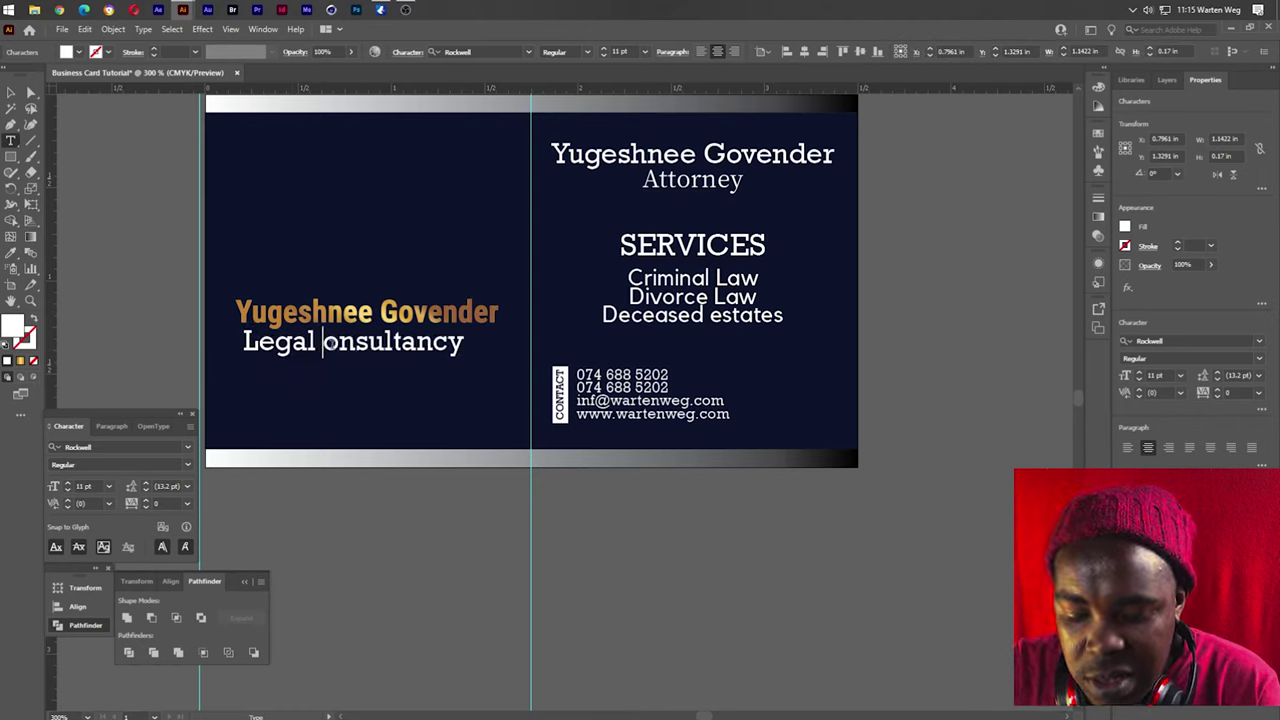
text( C)
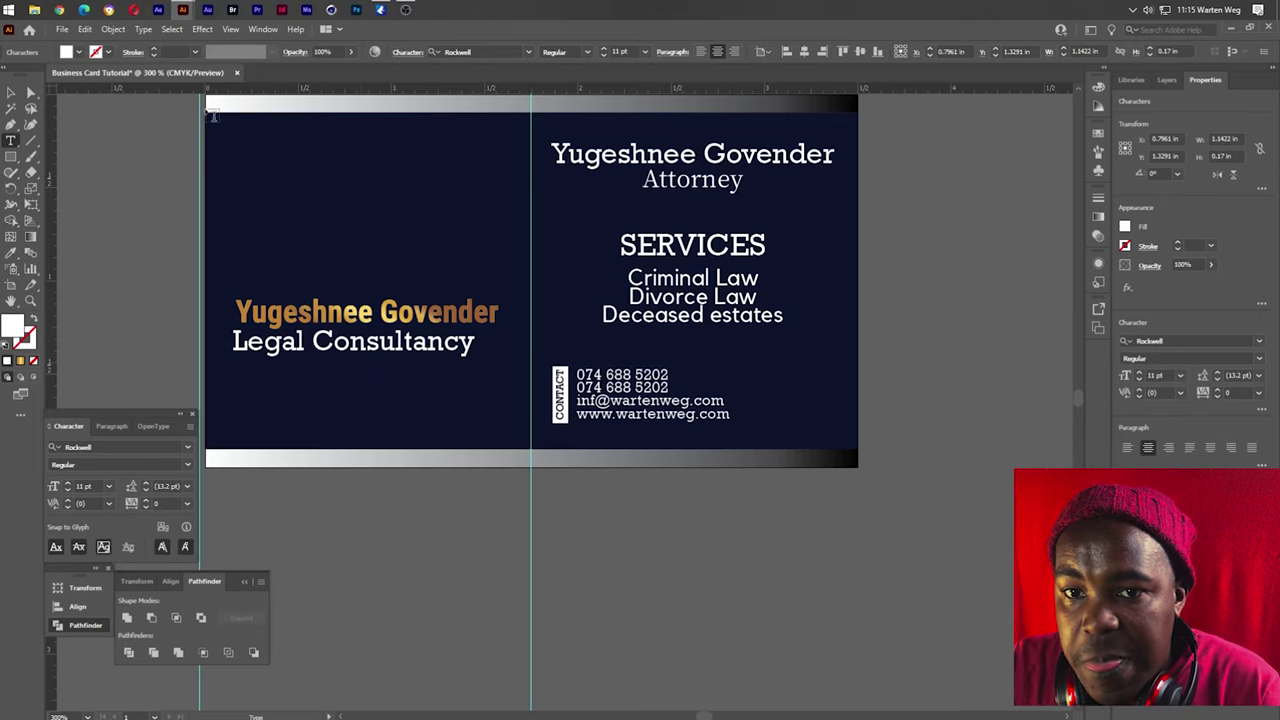
key(Escape)
Set the Legal Consultancy line in Bailey Sans ITC TT BookItalic.
click(457, 51)
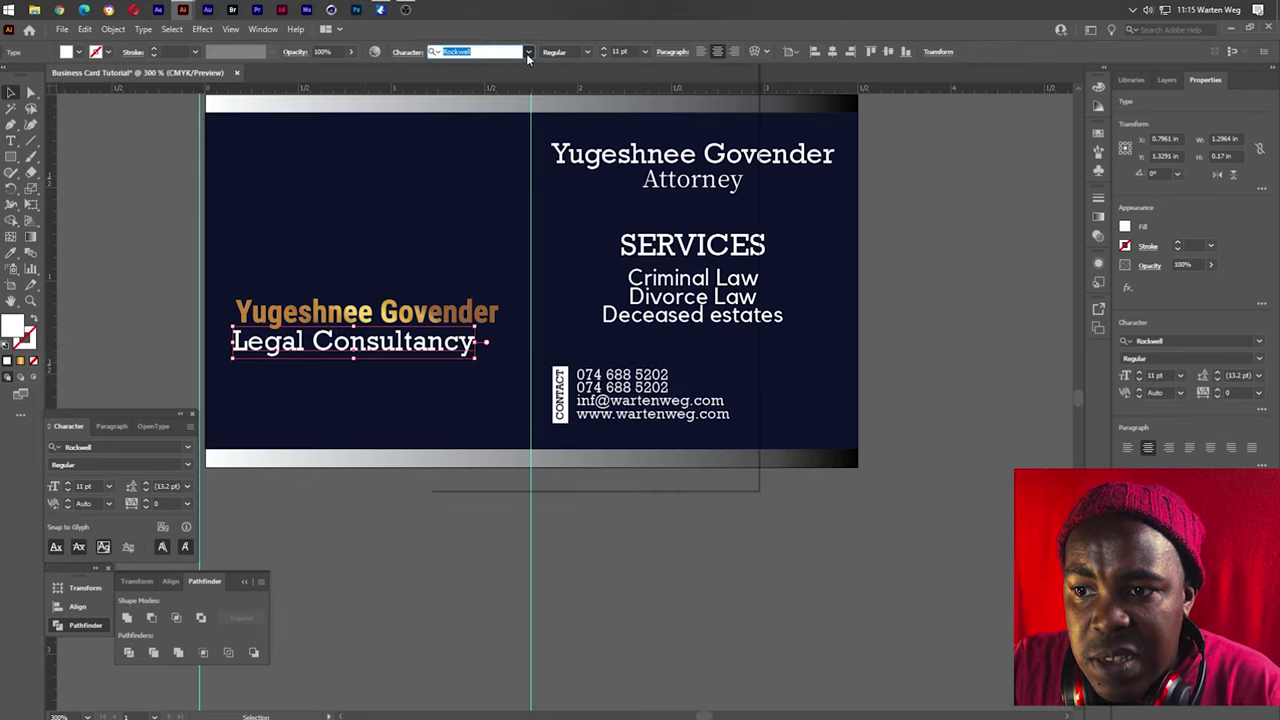
click(528, 51)
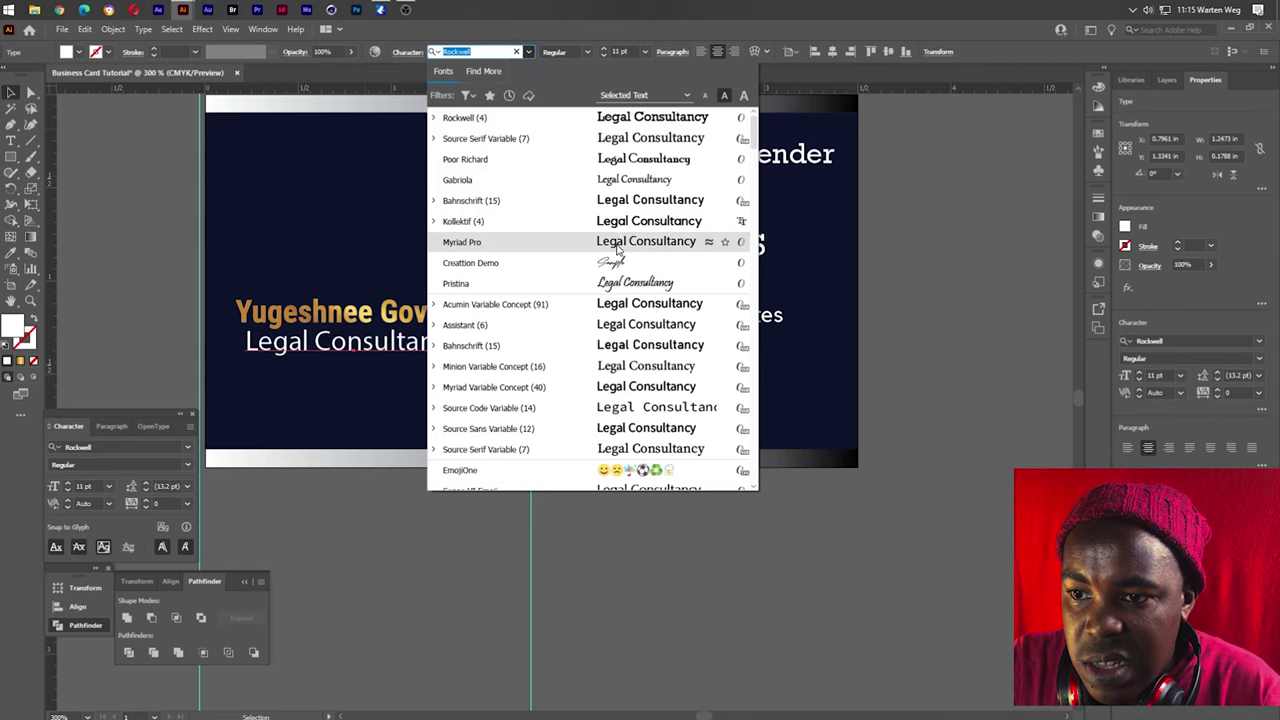
scroll(628, 310, down, 3)
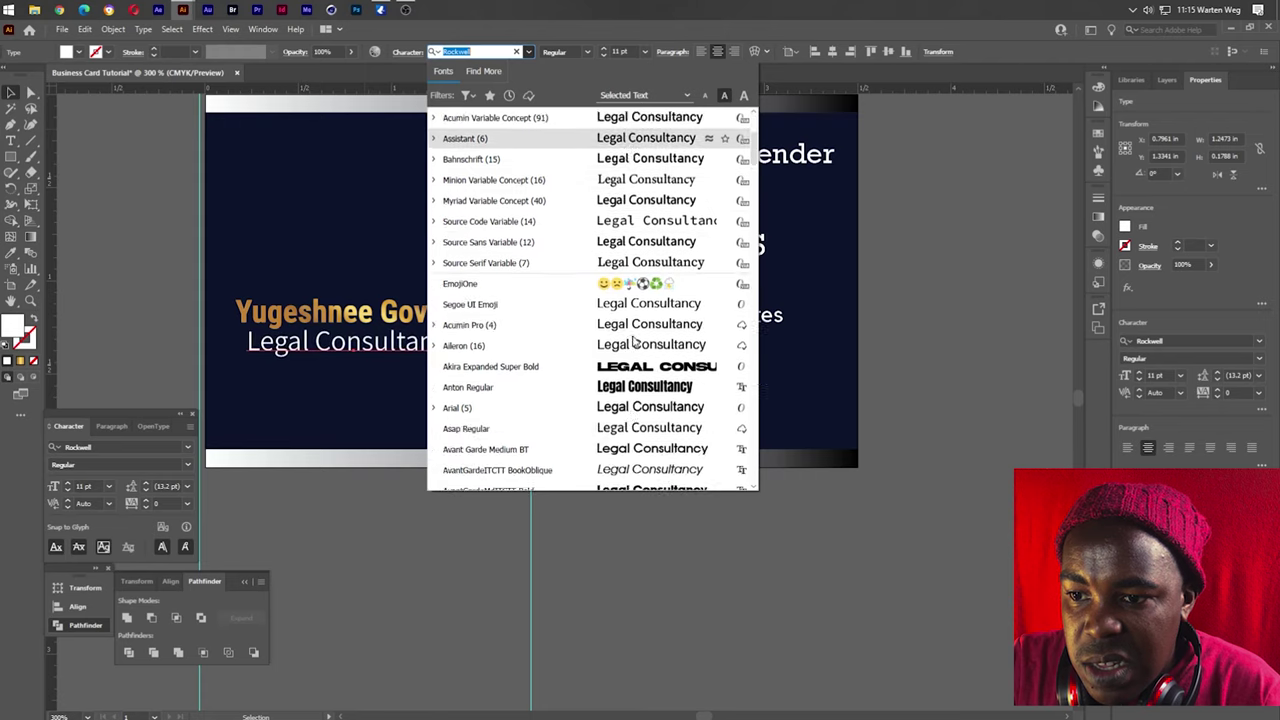
scroll(632, 360, down, 1)
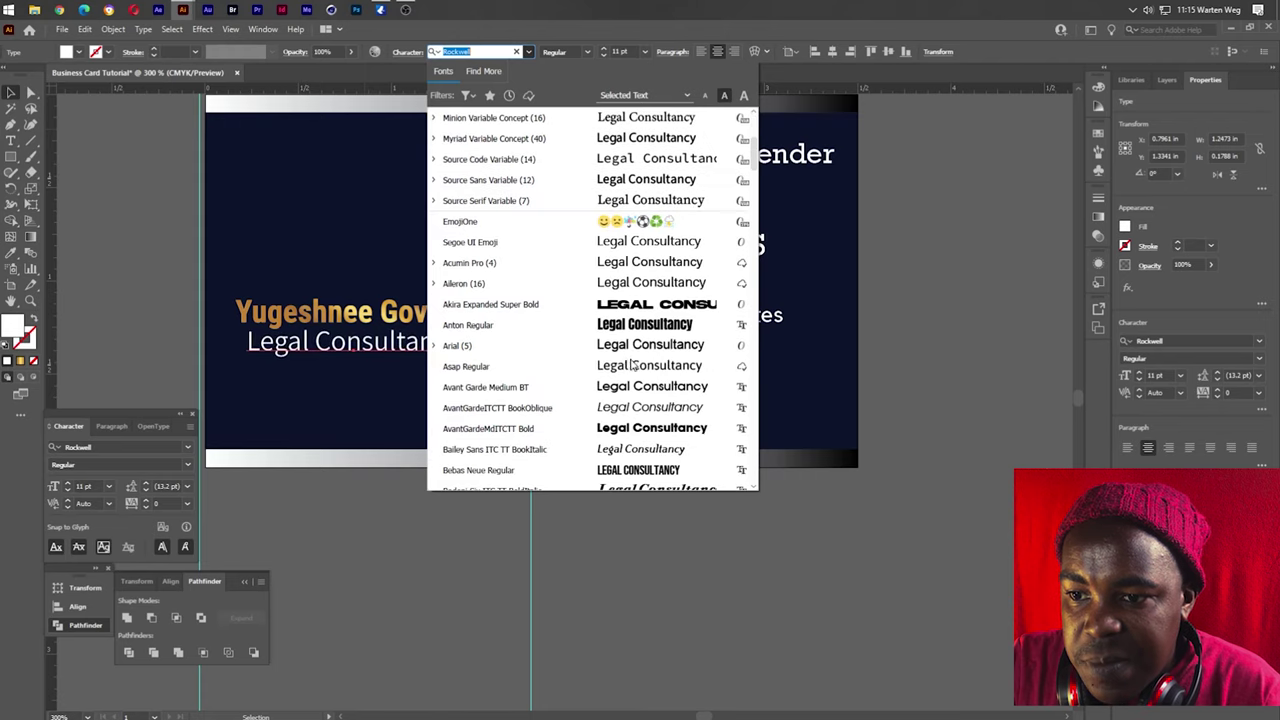
click(631, 452)
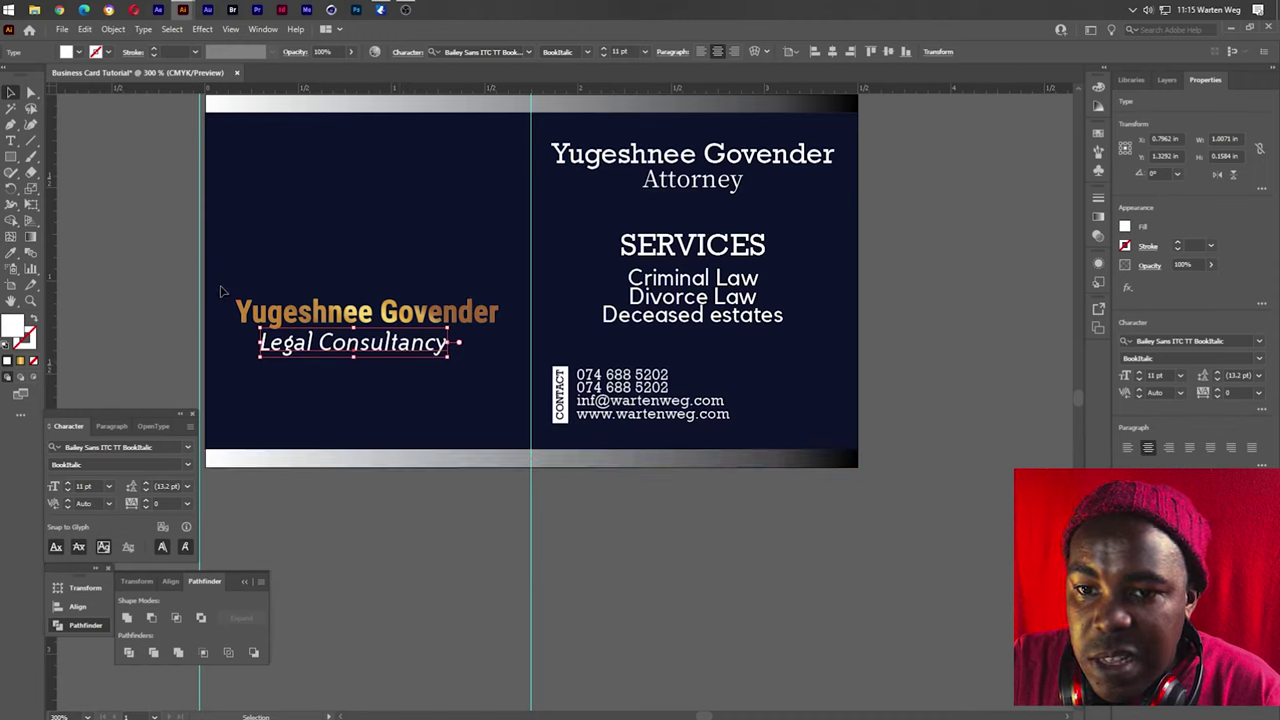
Centre Legal Consultancy under the name and move both lines lower on the card.
drag(505, 400, 460, 118)
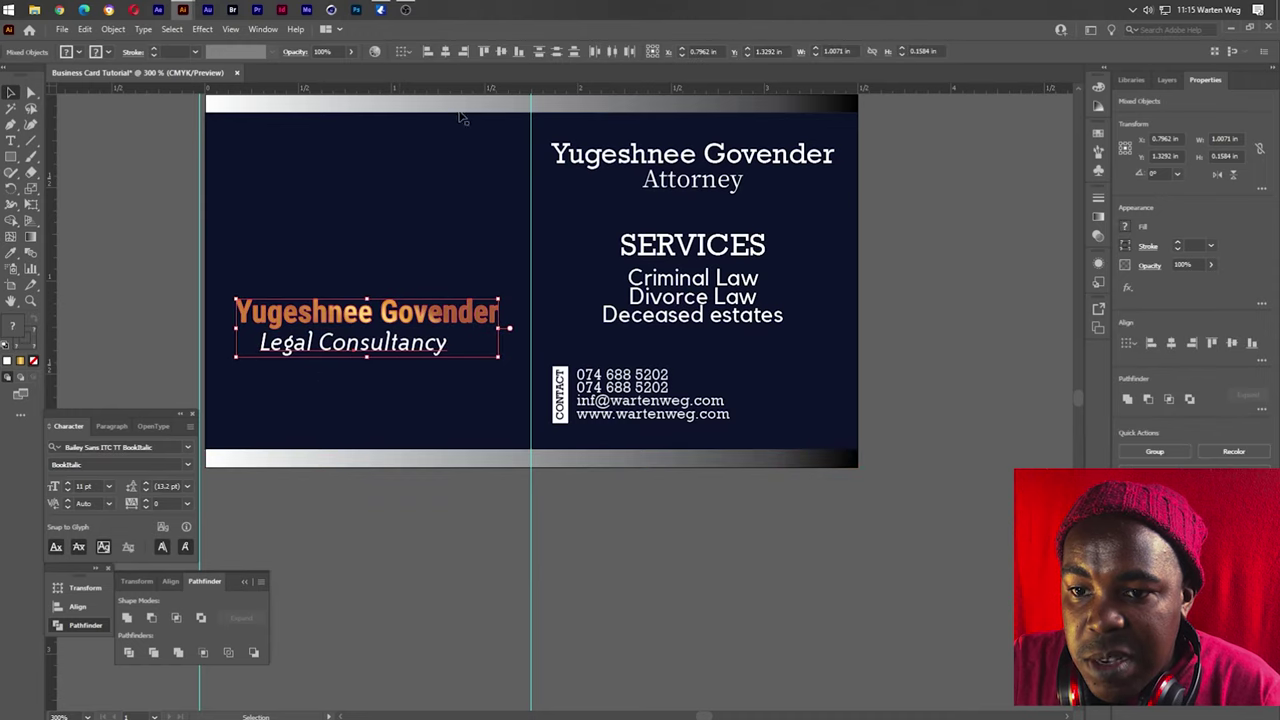
click(446, 52)
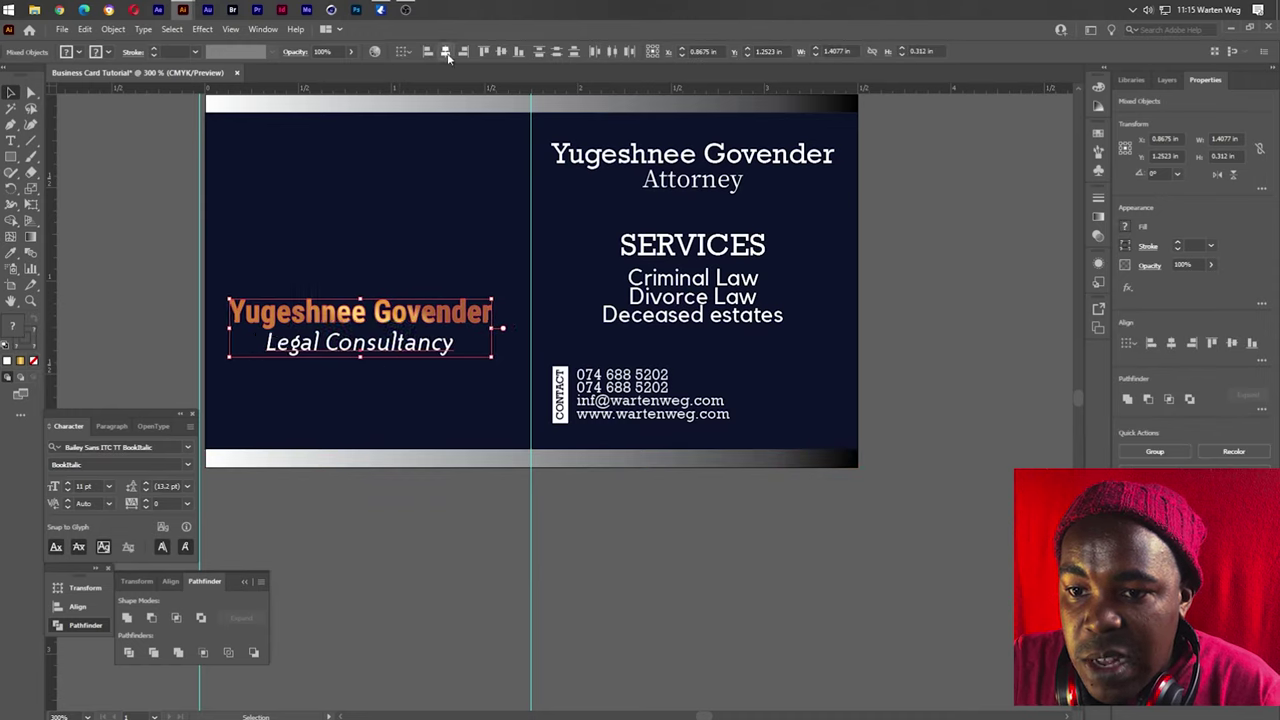
click(370, 343)
shift+click(424, 322)
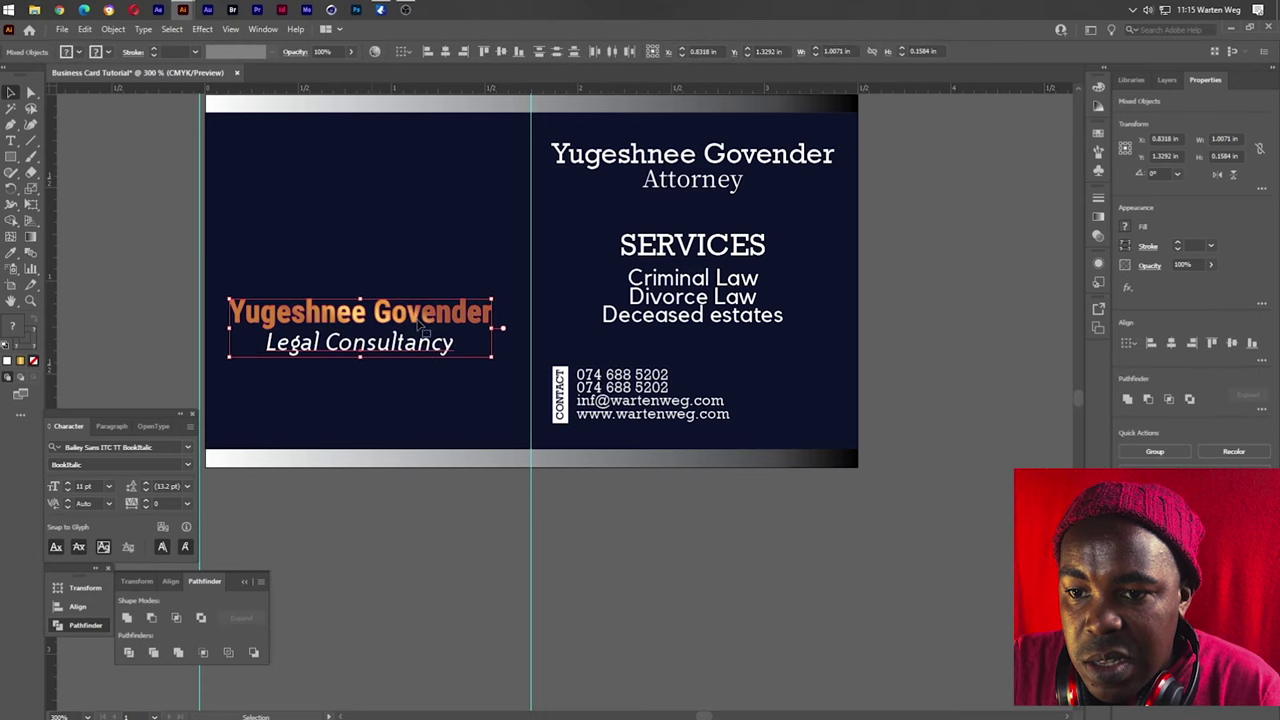
drag(420, 318, 418, 360)
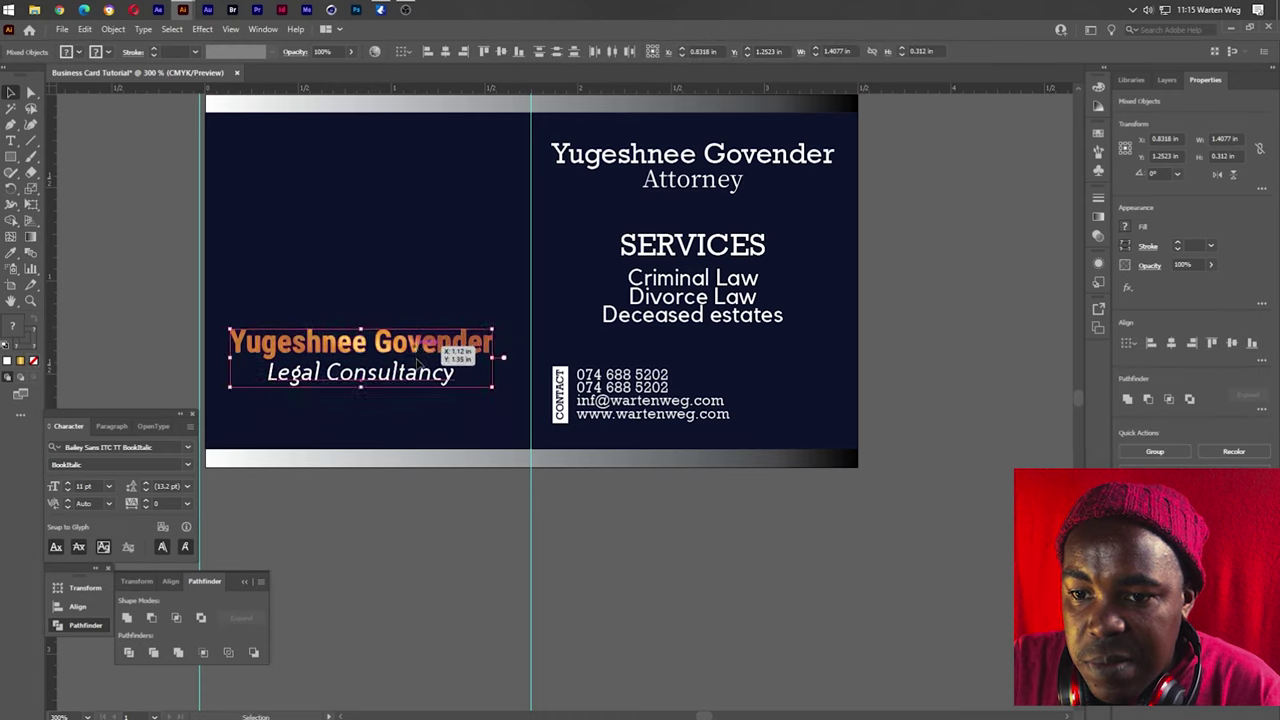
click(415, 405)
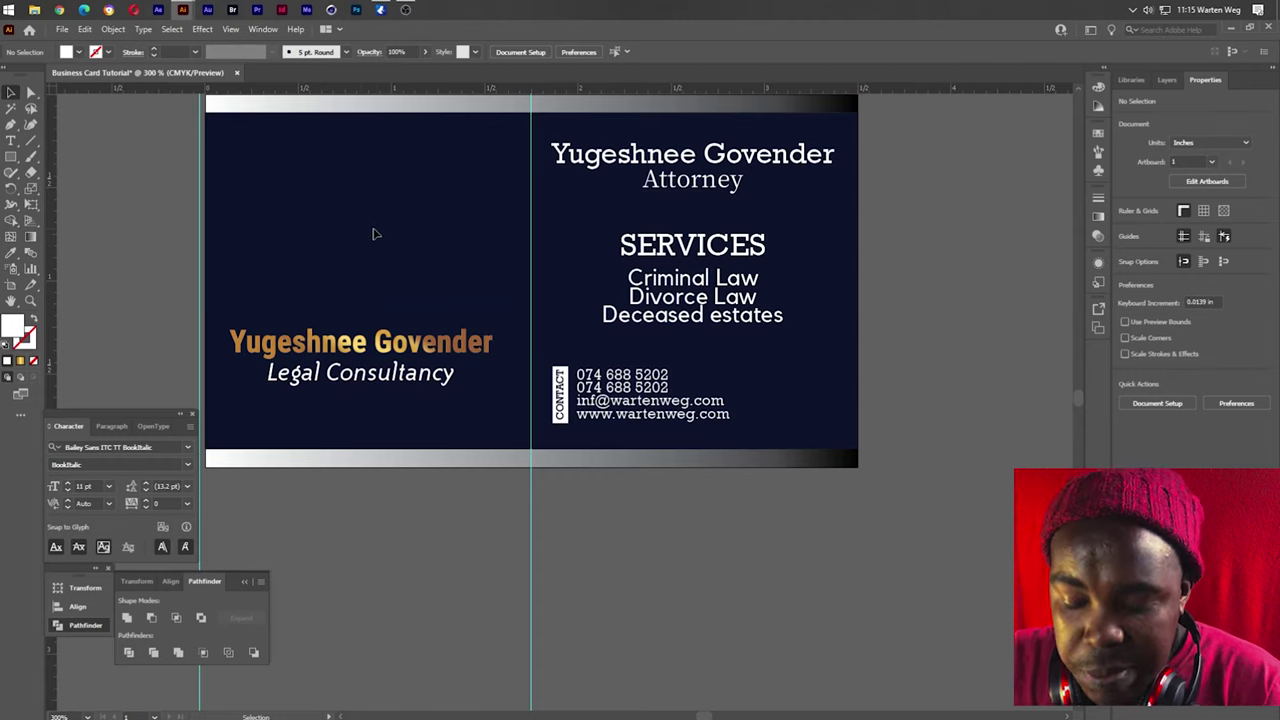
Type YG above the name in Creattion Demo at 60 pt.
key(t)
click(331, 232)
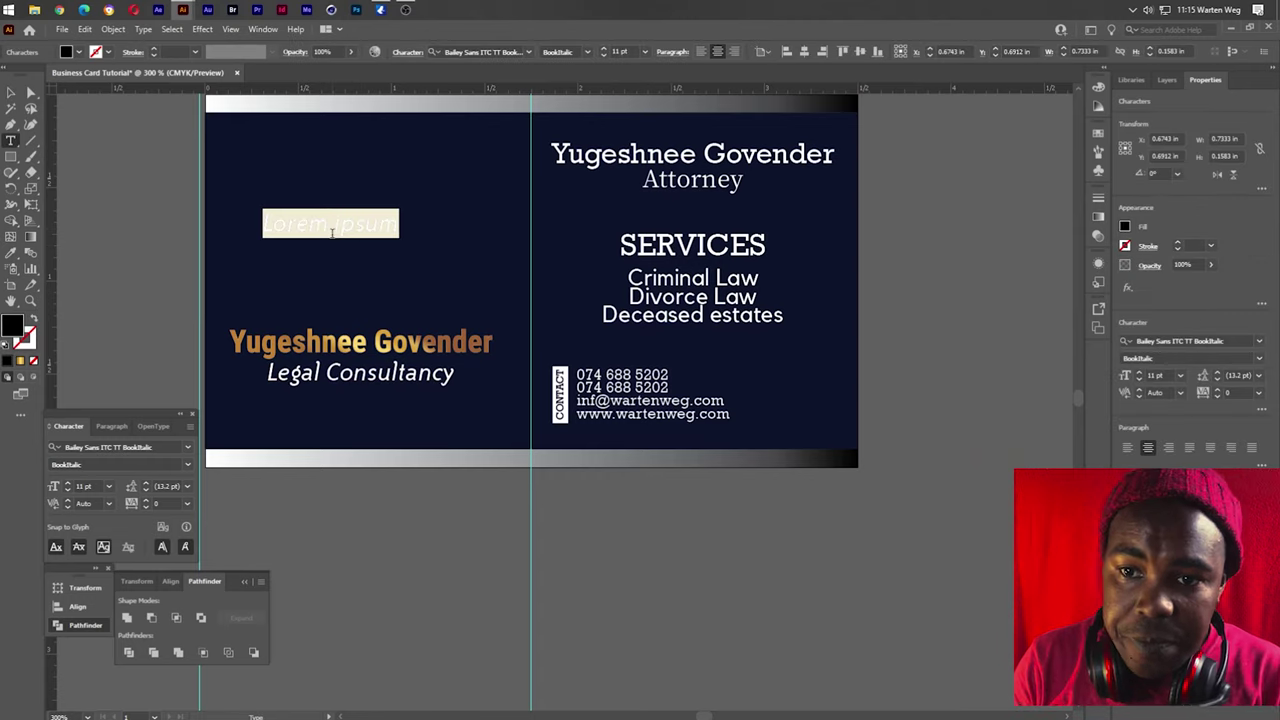
text(Y)
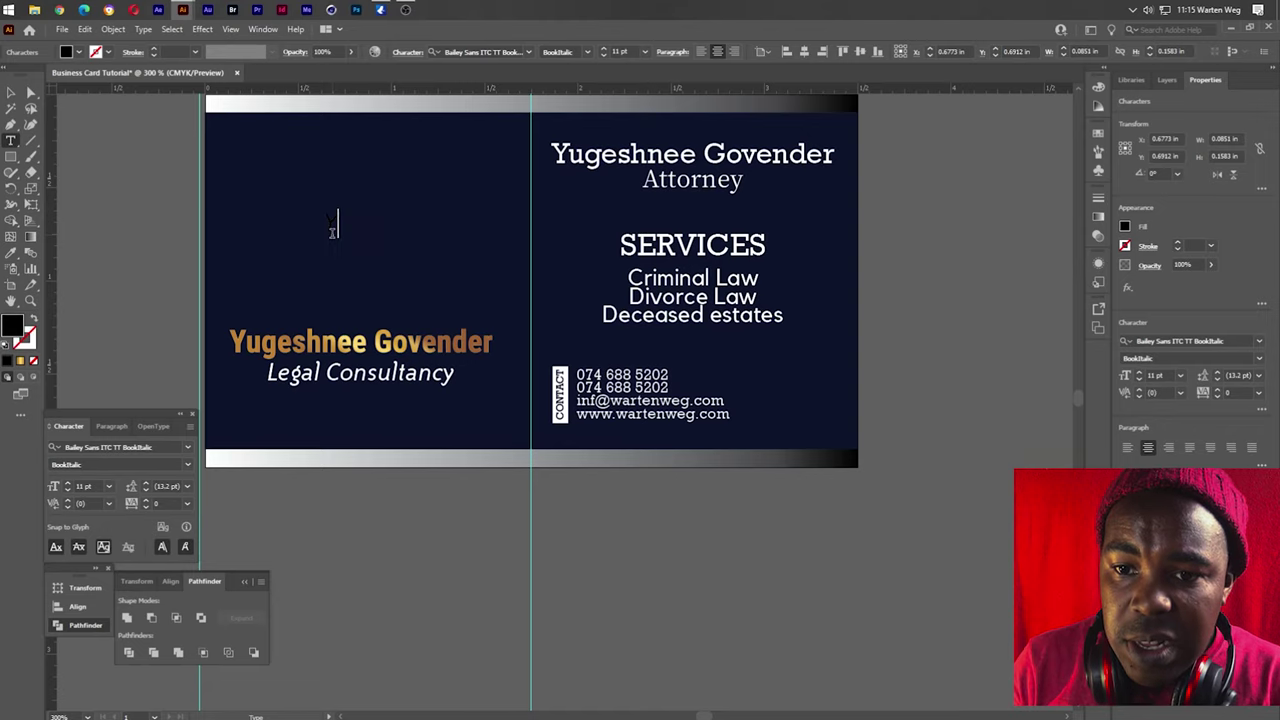
text(G)
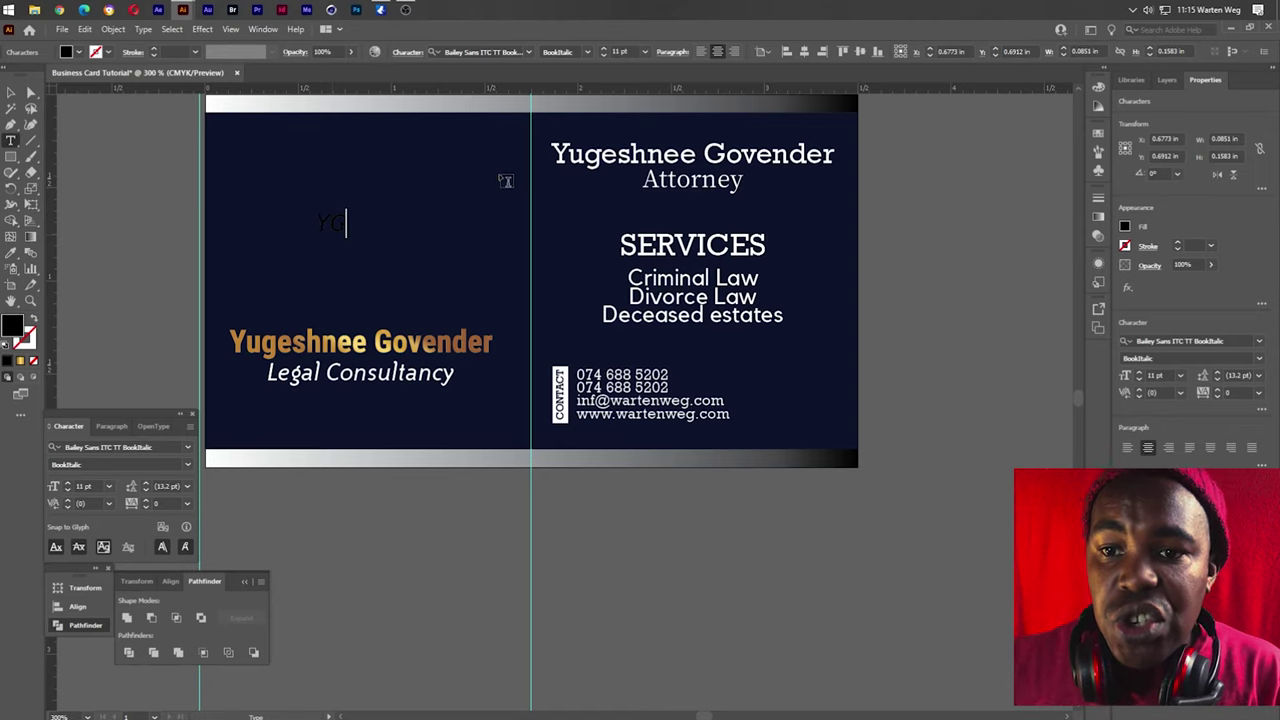
click(9, 91)
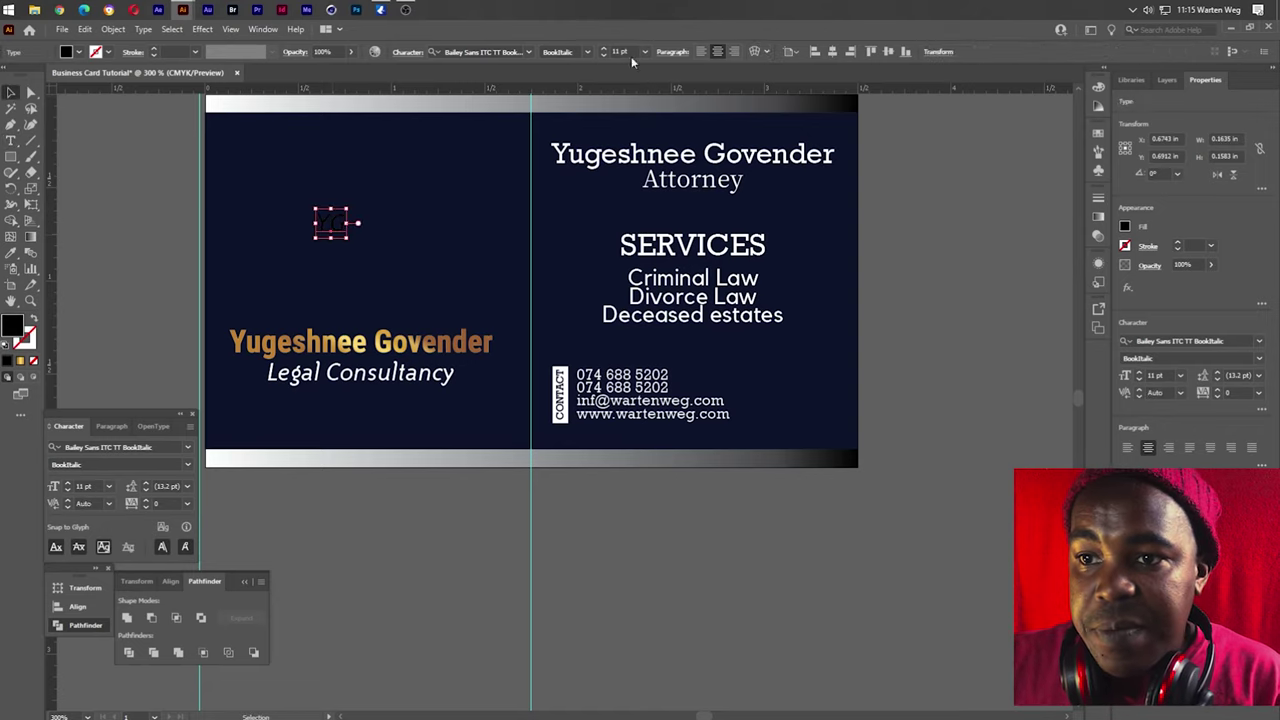
click(529, 52)
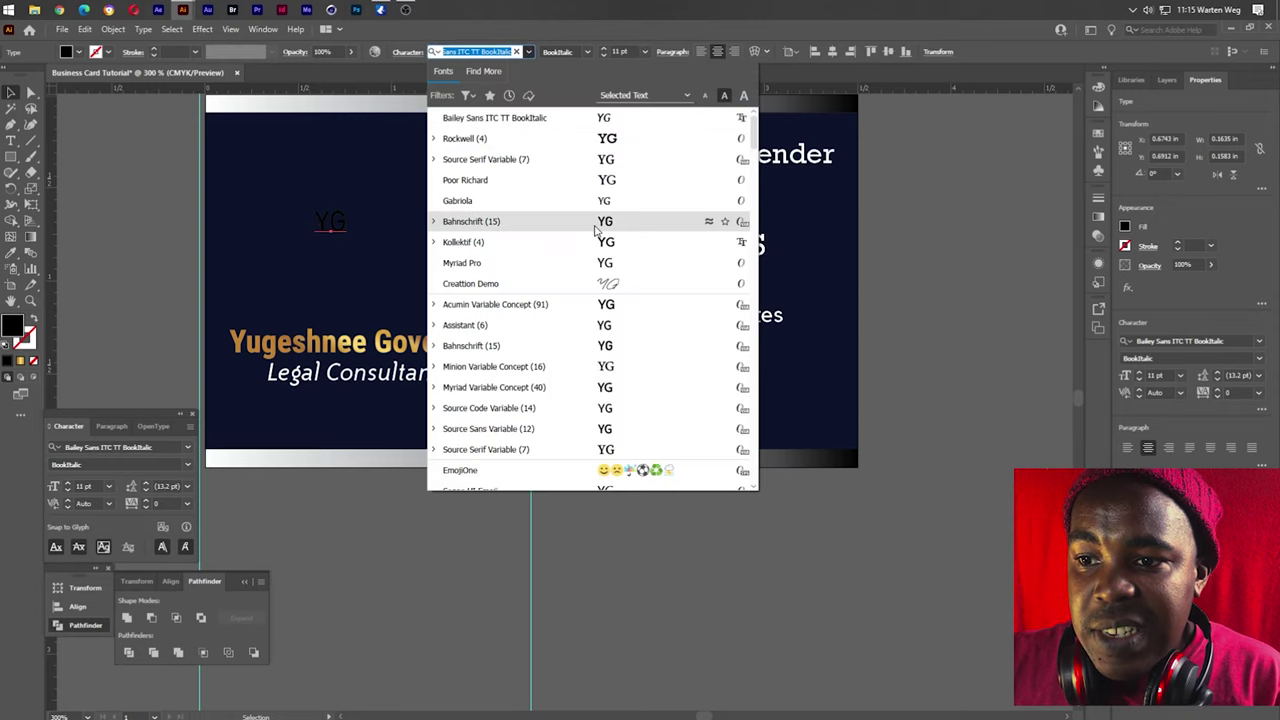
click(602, 285)
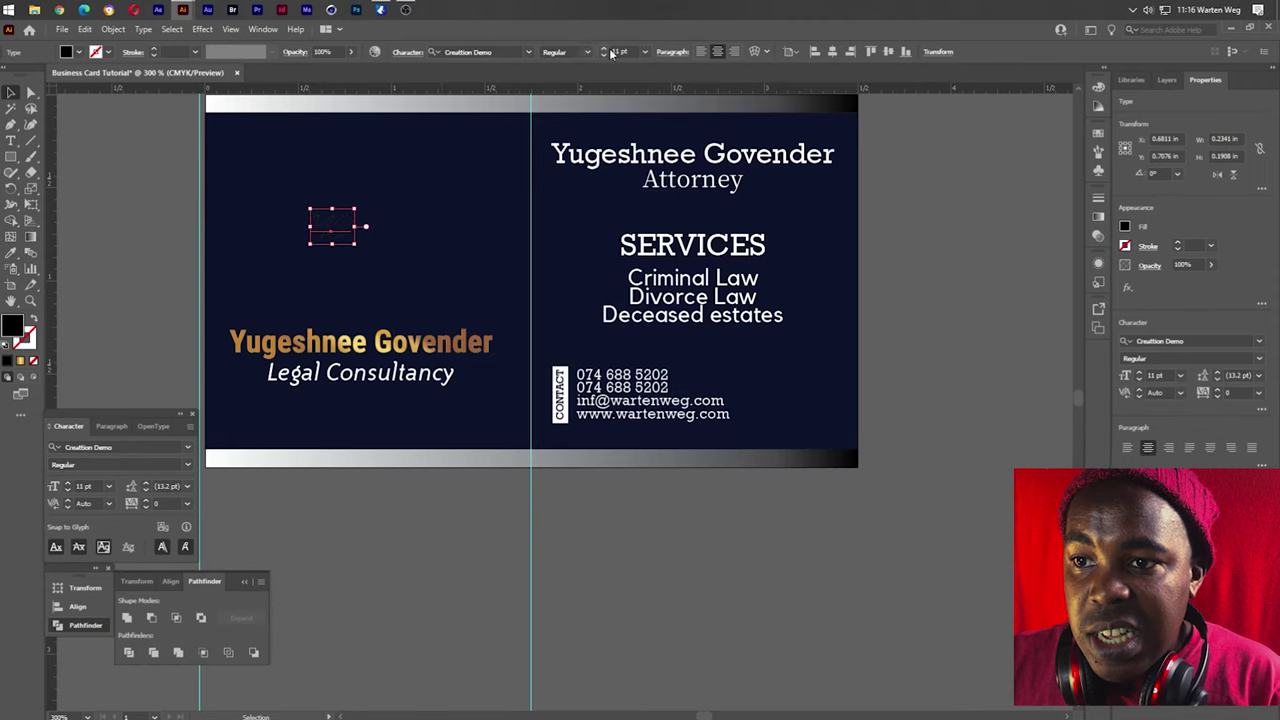
click(645, 51)
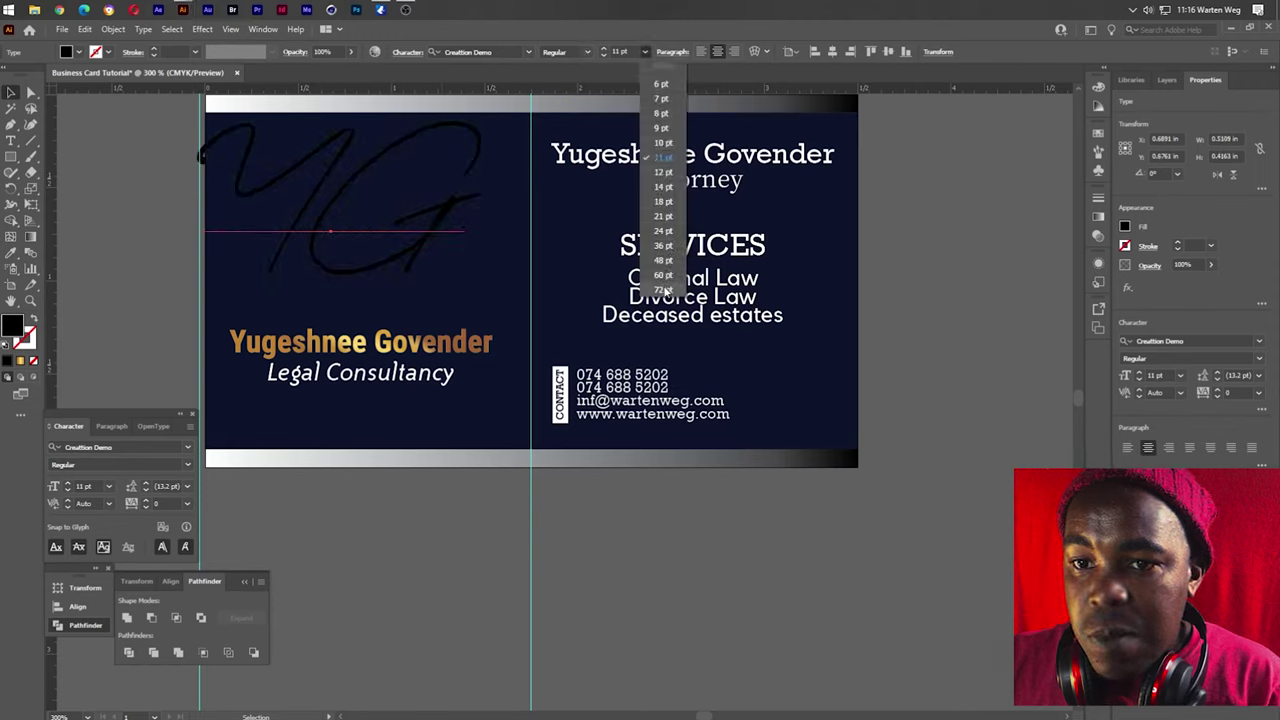
click(663, 275)
Position the YG monogram above the name and convert it to outlines.
drag(420, 226, 447, 258)
right_click(445, 252)
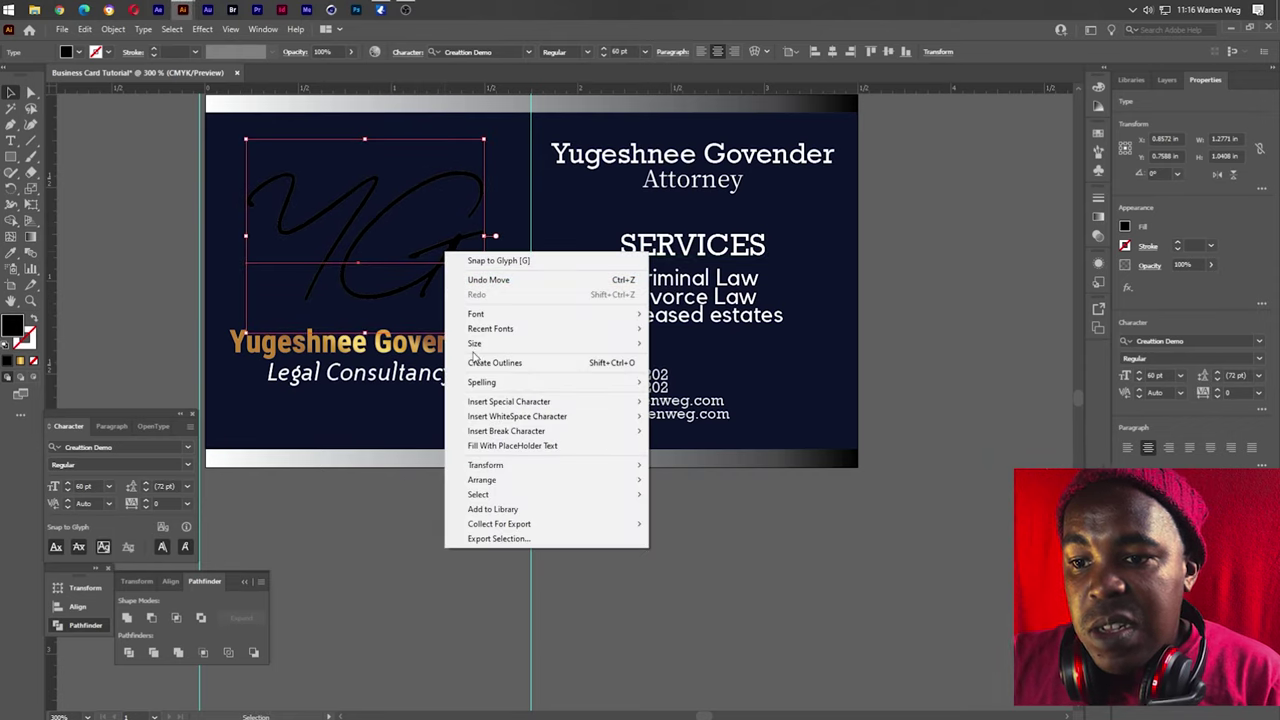
click(480, 362)
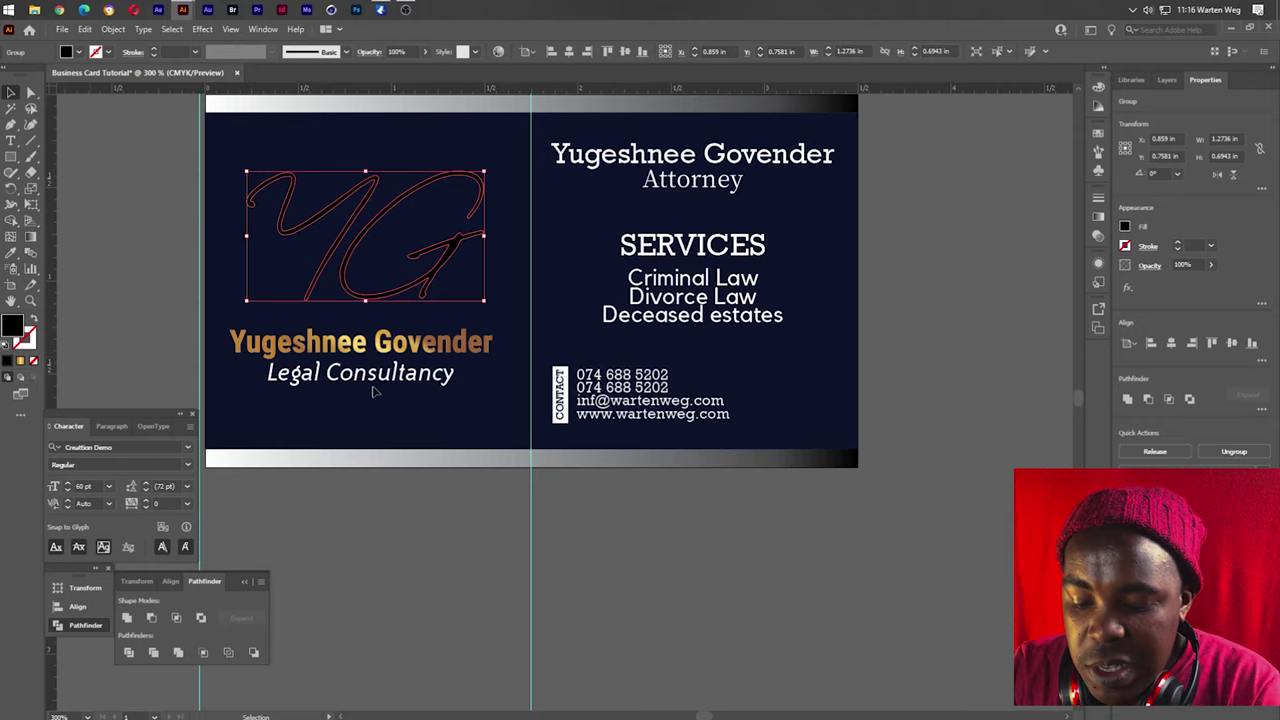
Give YG the gold gradient, and outline the contact details and make them gold.
key(i)
click(388, 343)
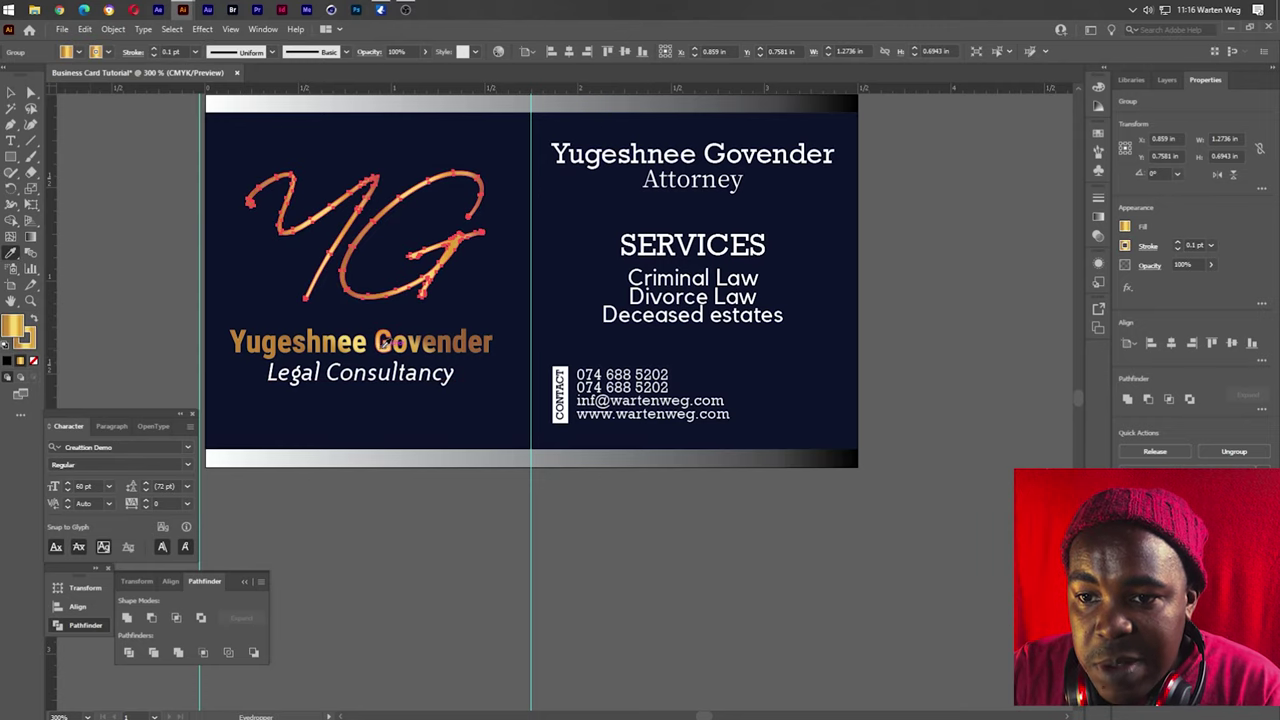
scroll(456, 354, up, 1)
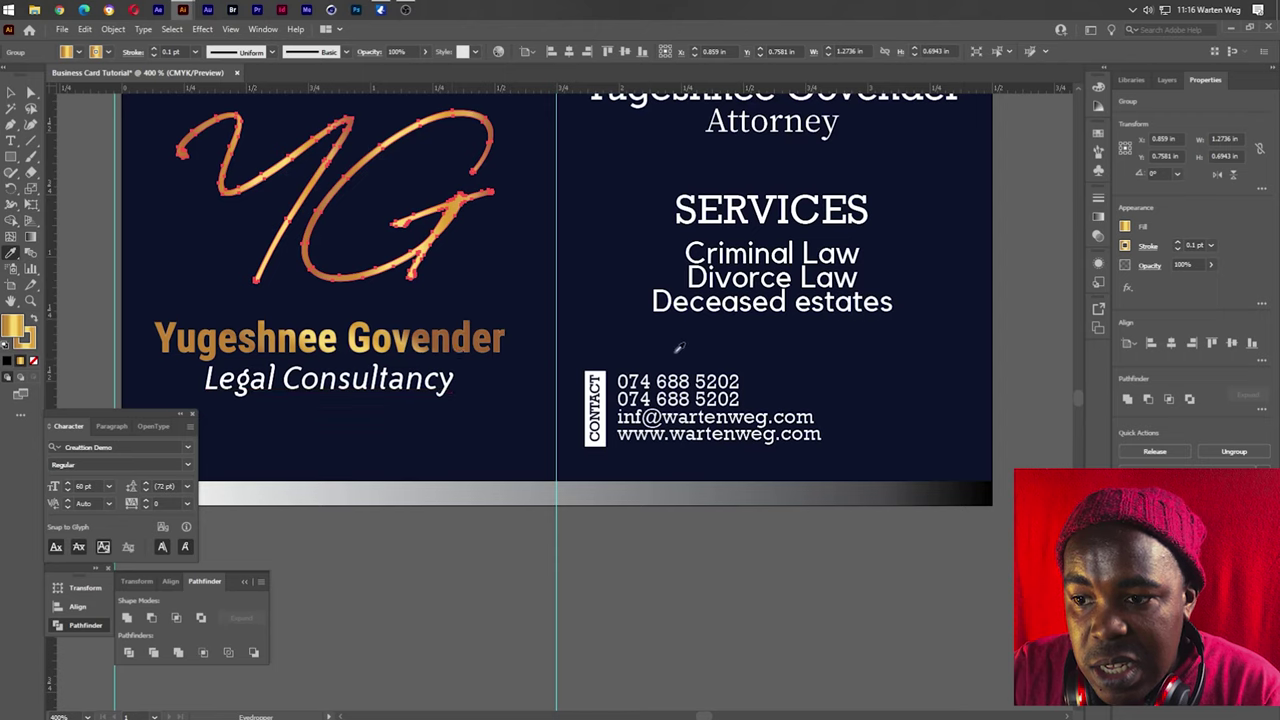
ctrl+click(660, 401)
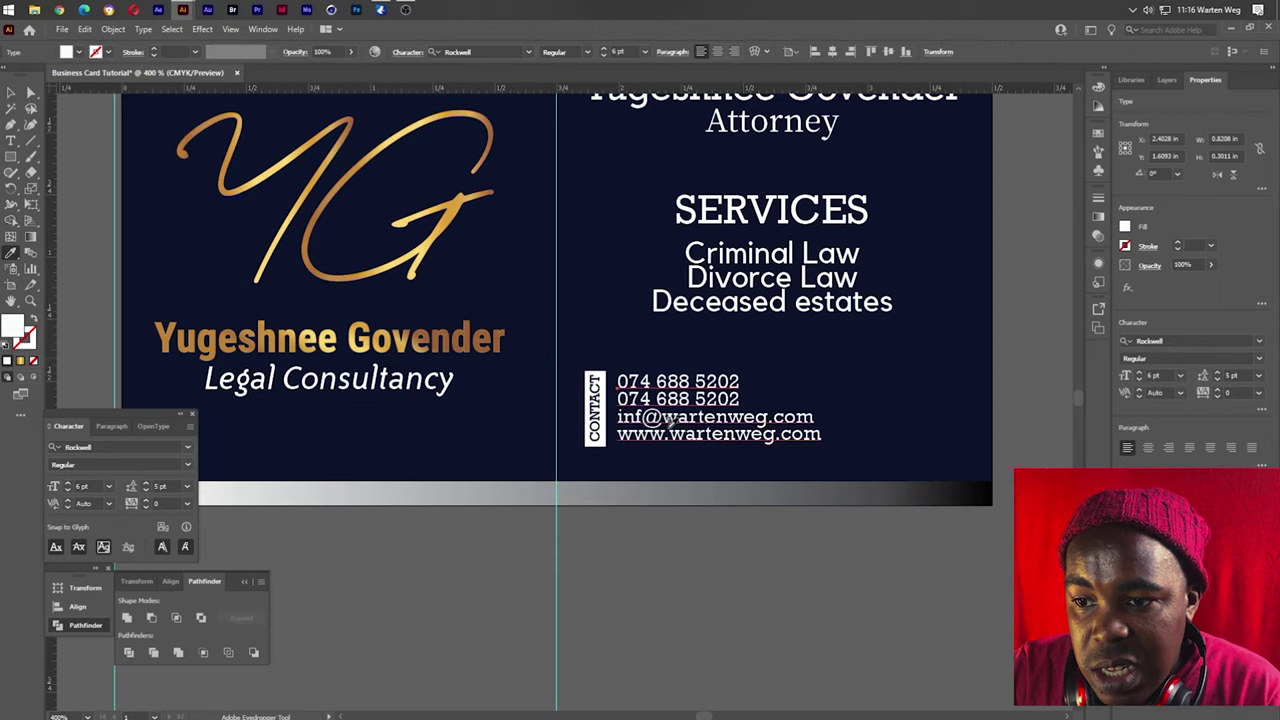
right_click(677, 421)
click(737, 535)
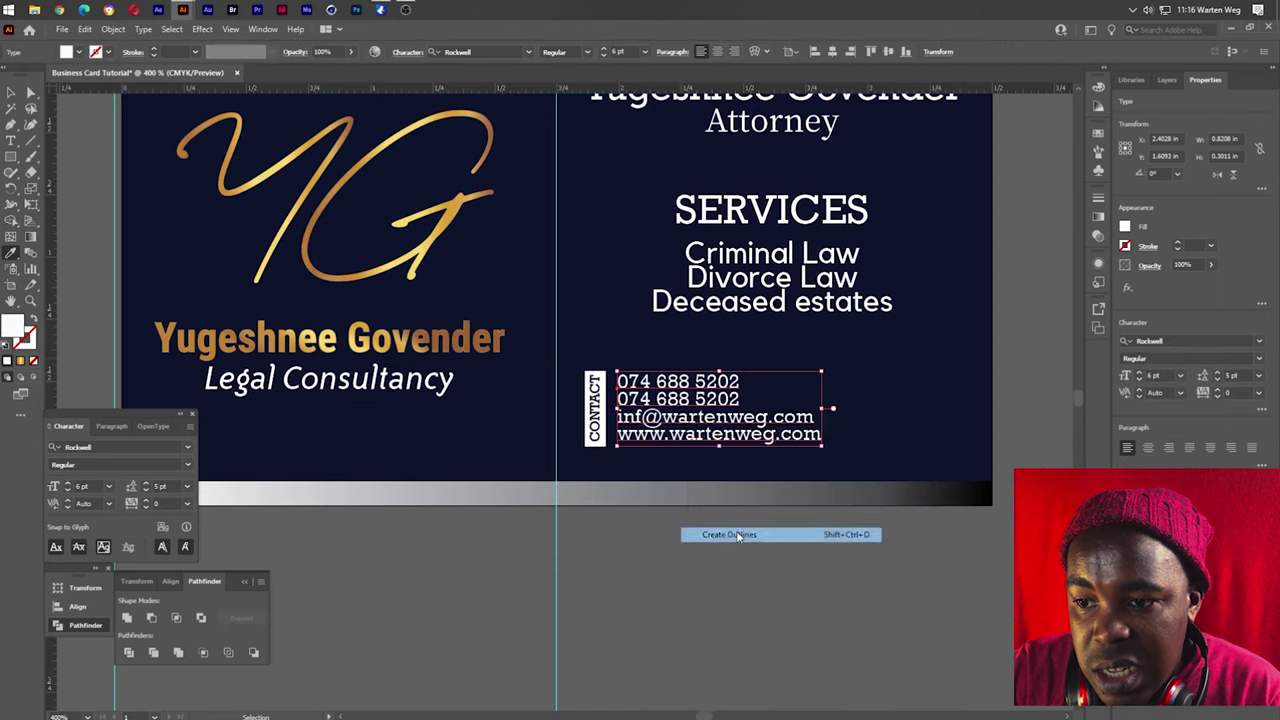
key(i)
click(450, 335)
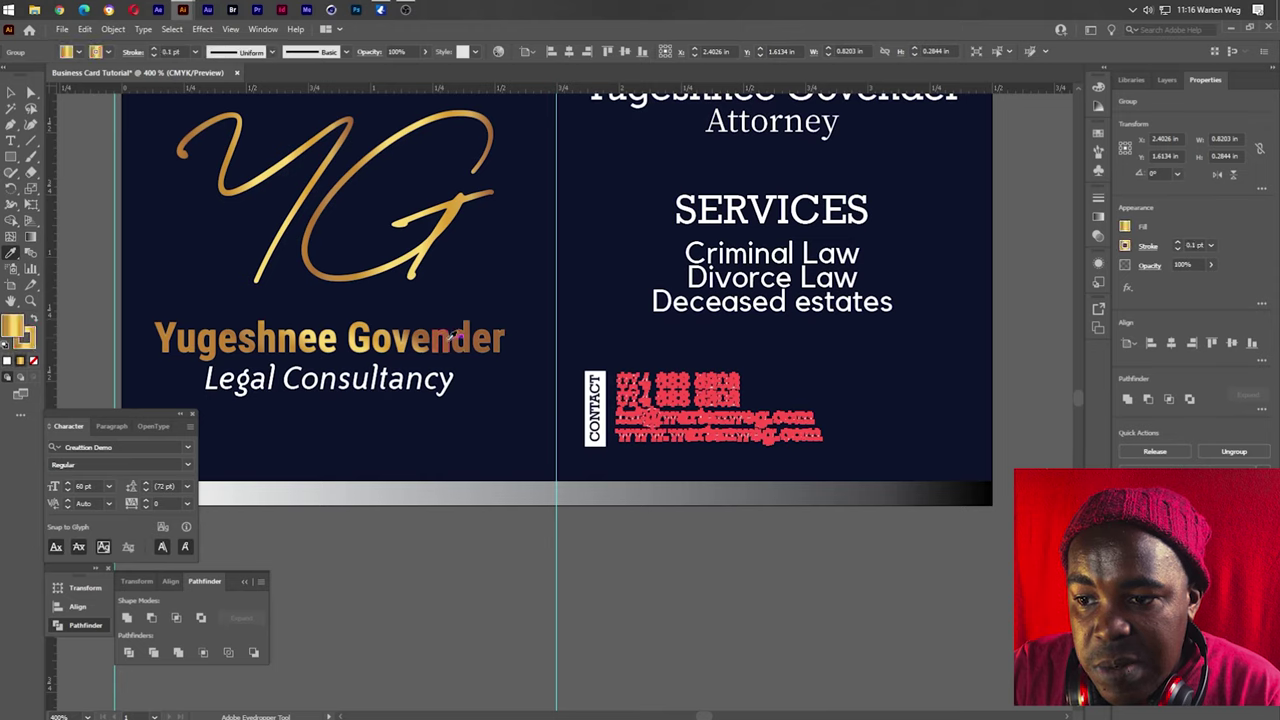
Convert the SERVICES heading to outlines and apply the gold gradient to it.
ctrl+click(596, 408)
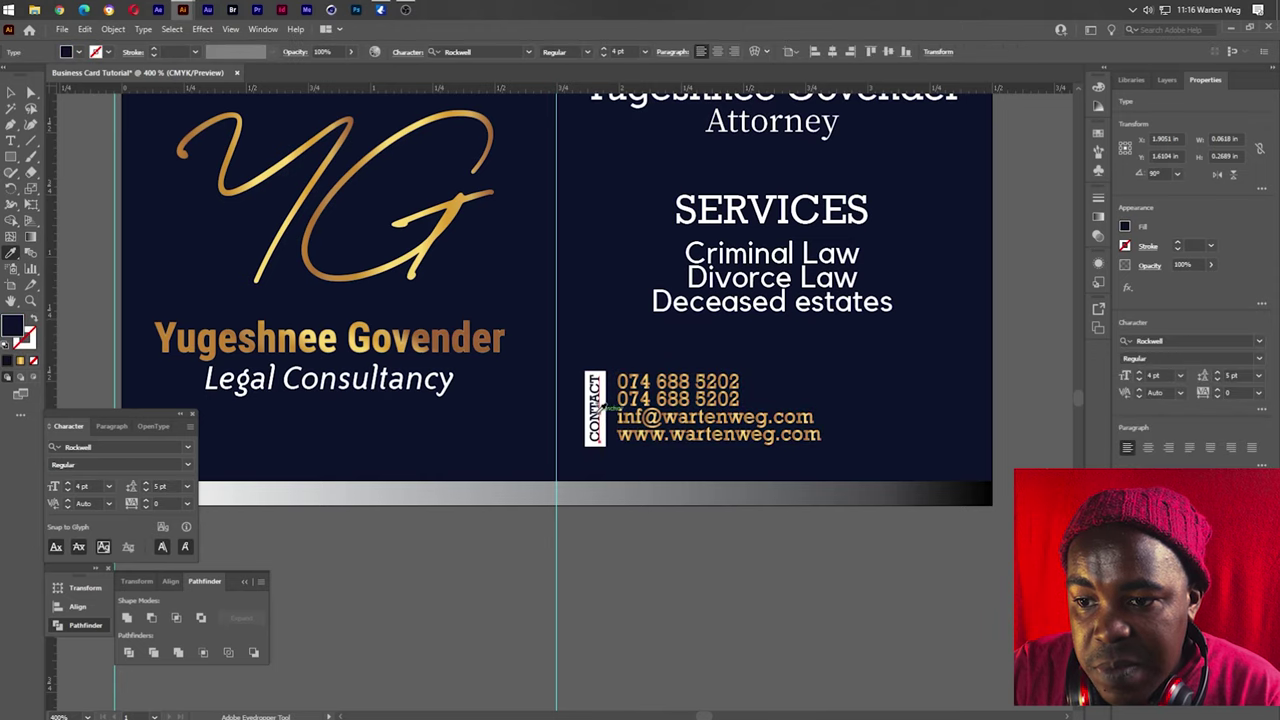
key(v)
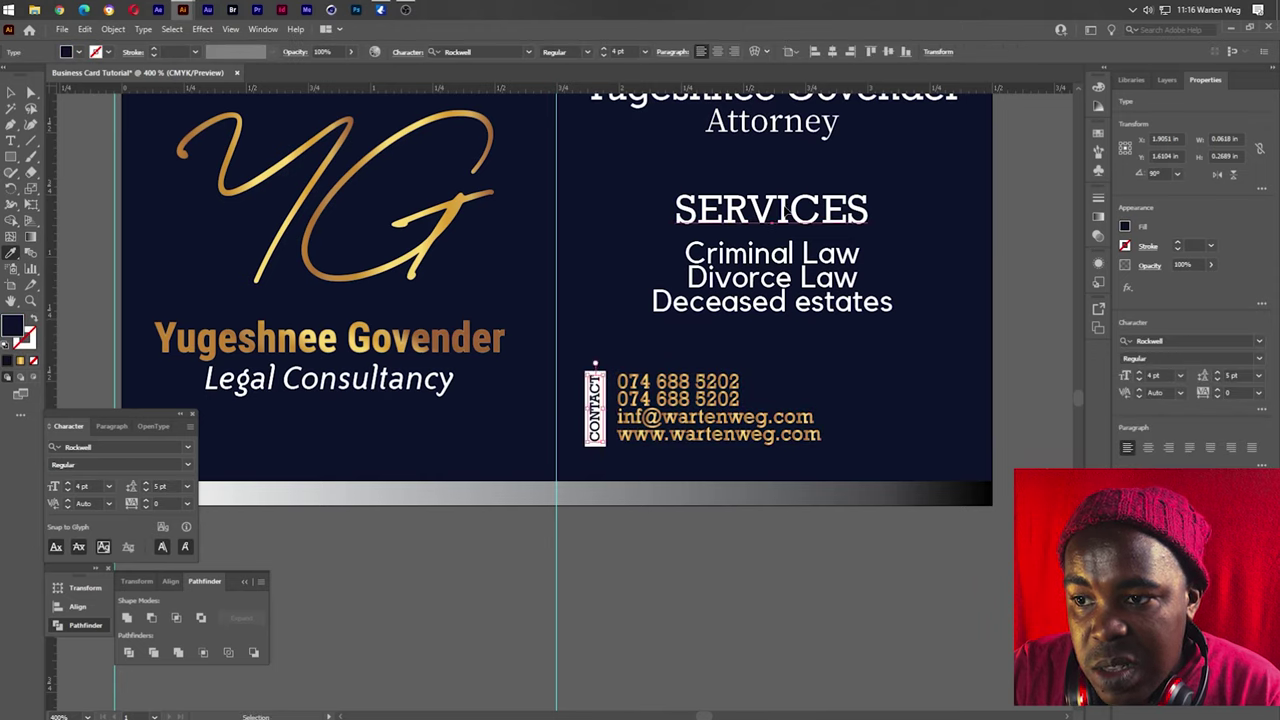
click(786, 210)
right_click(786, 210)
click(840, 318)
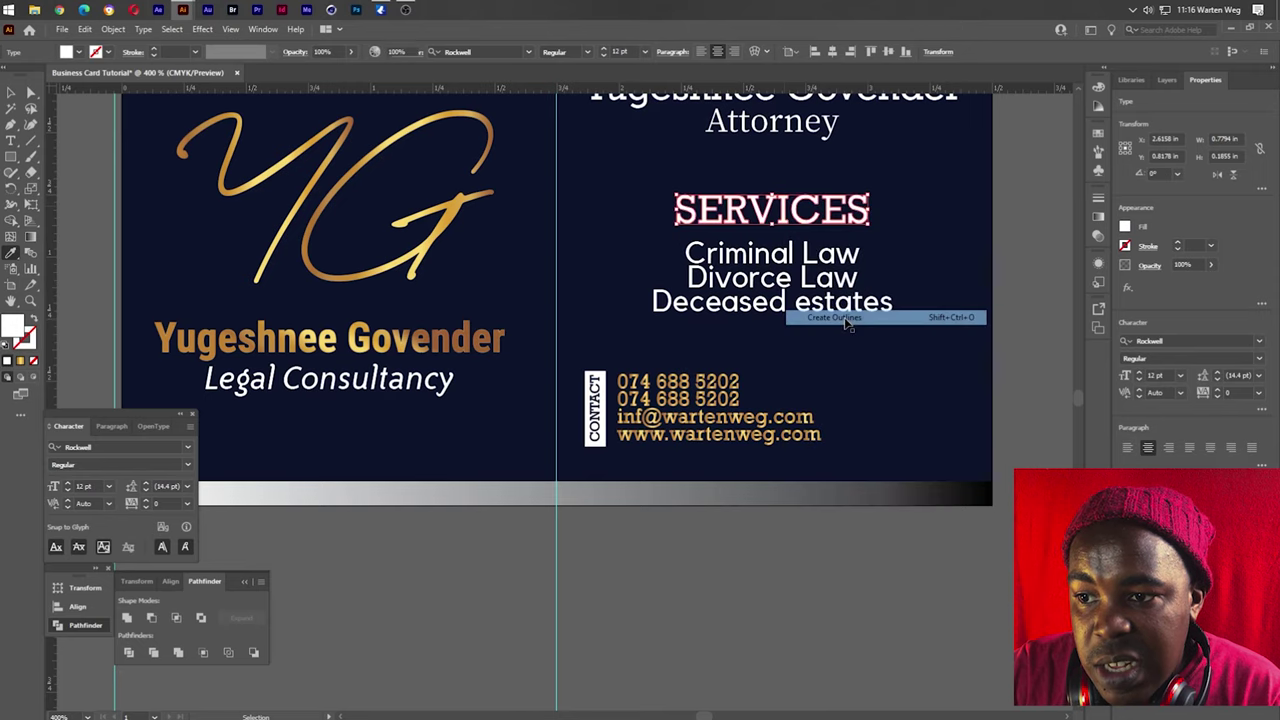
key(i)
click(472, 218)
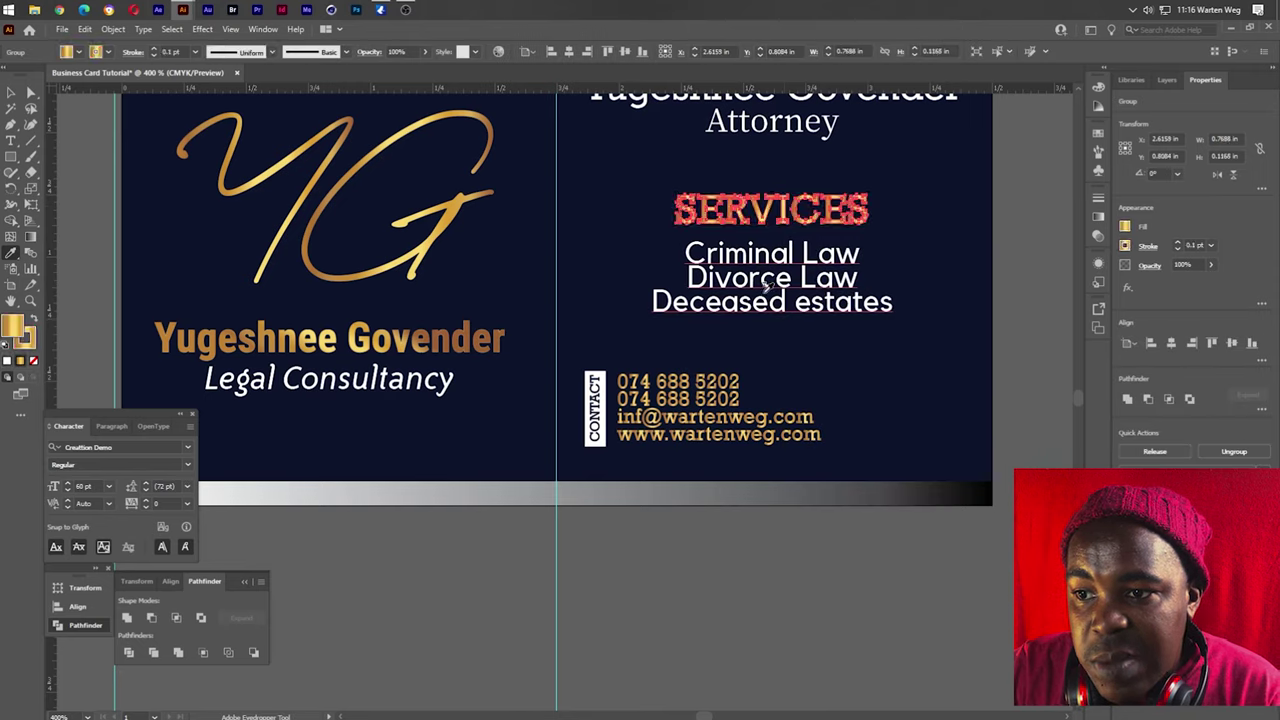
Convert the name heading and Attorney to outlines and give both the gold gradient.
scroll(897, 322, up, 3)
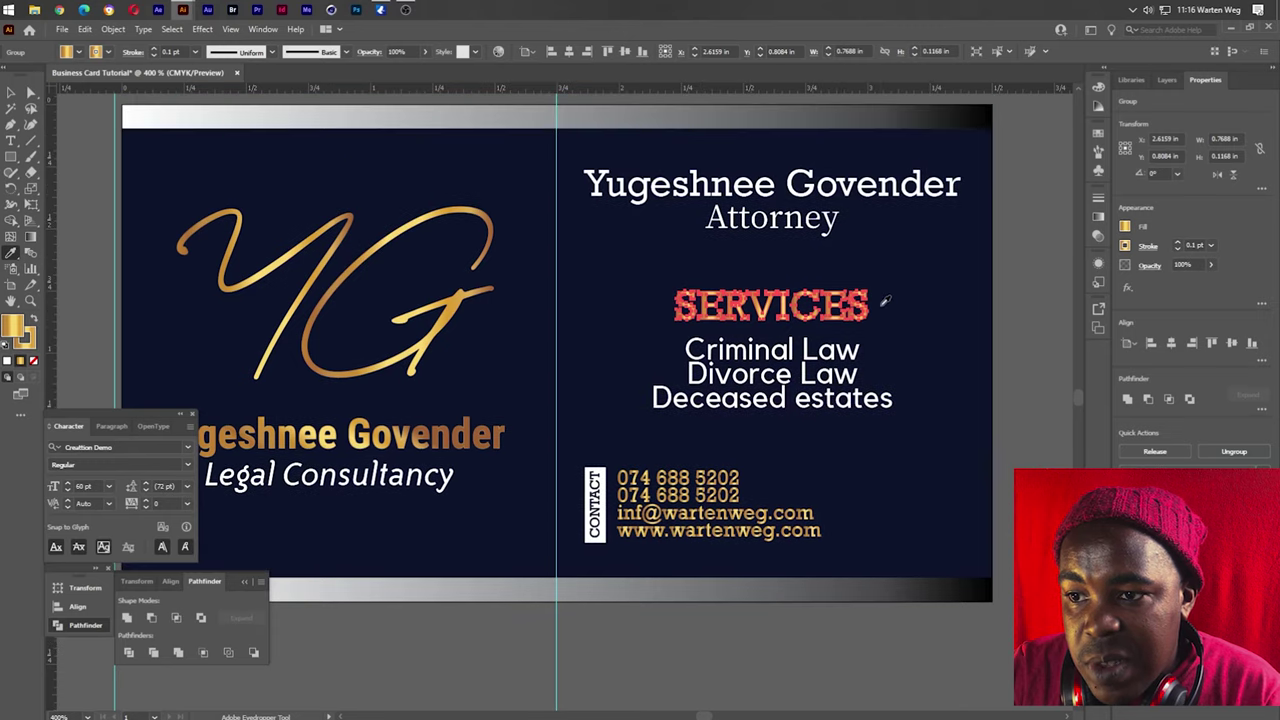
click(826, 187)
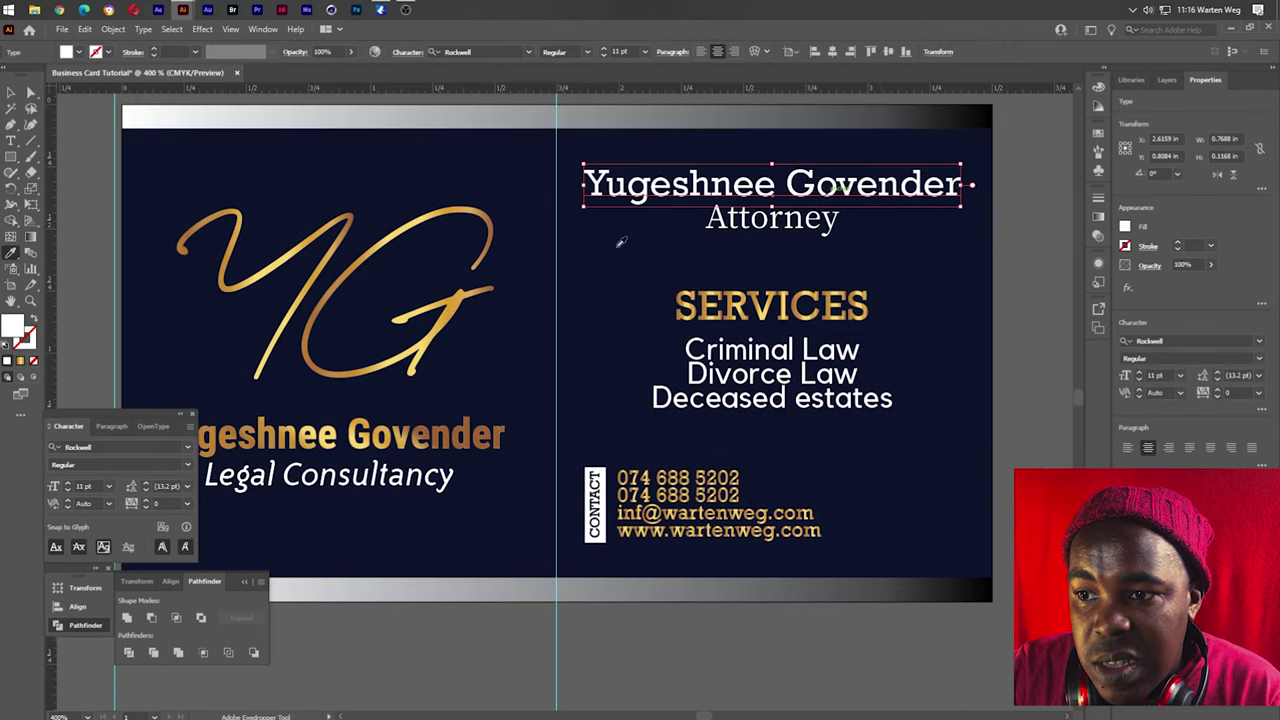
right_click(736, 188)
click(815, 310)
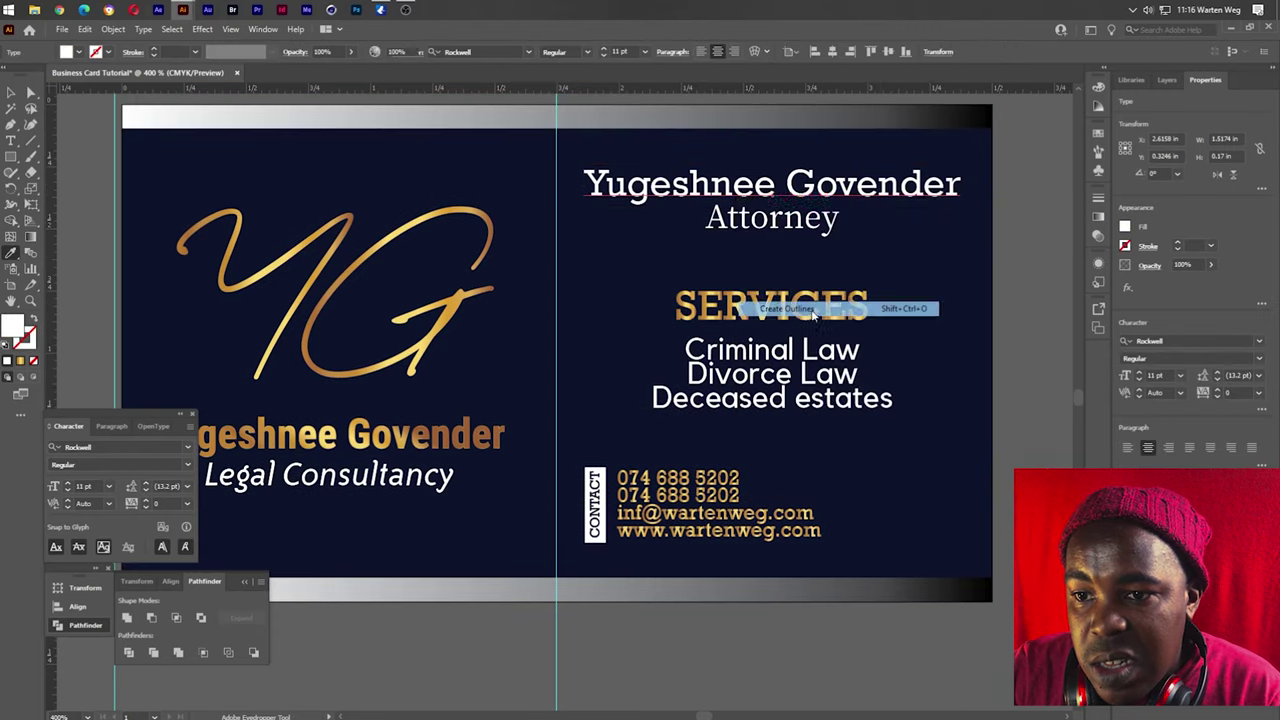
click(769, 307)
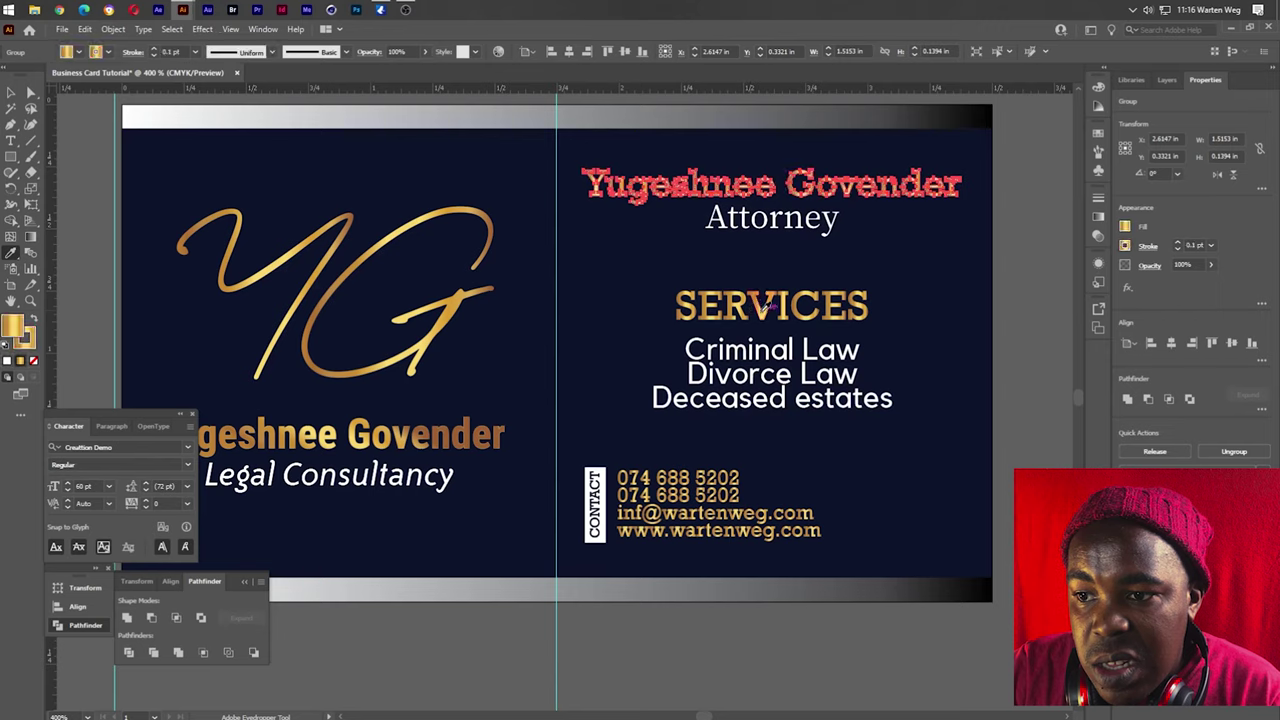
key(v)
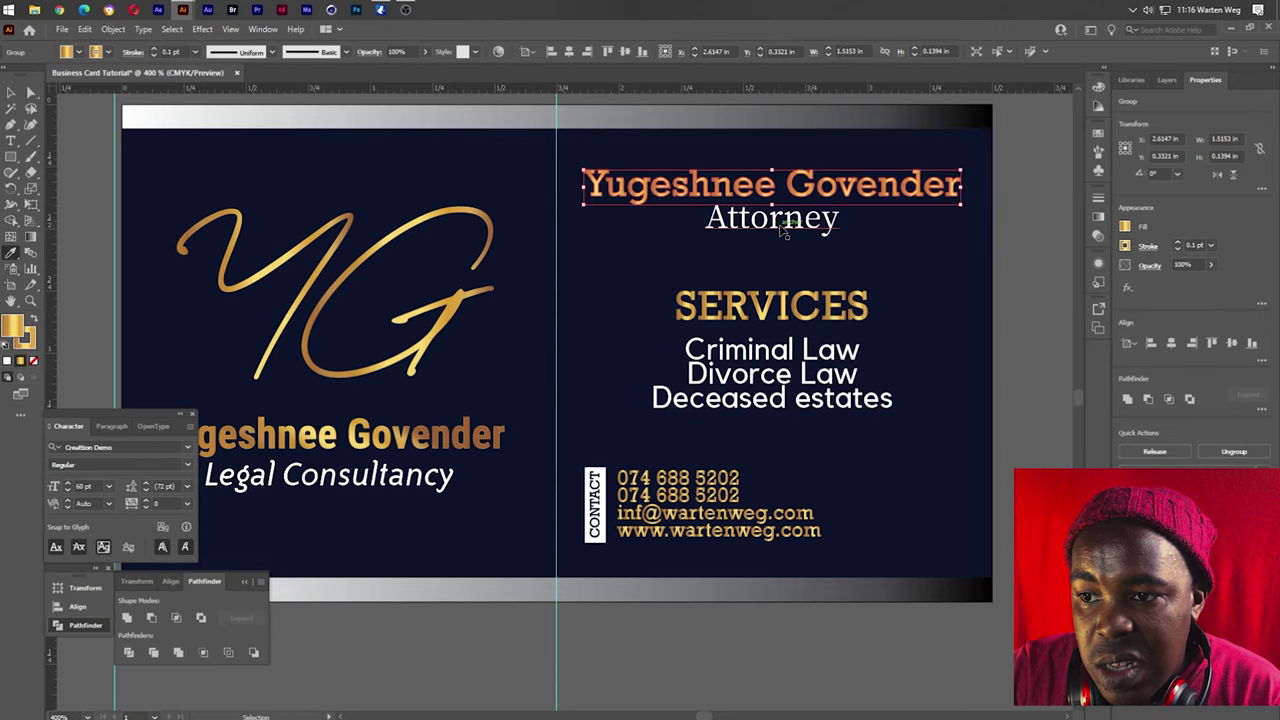
click(783, 229)
right_click(781, 226)
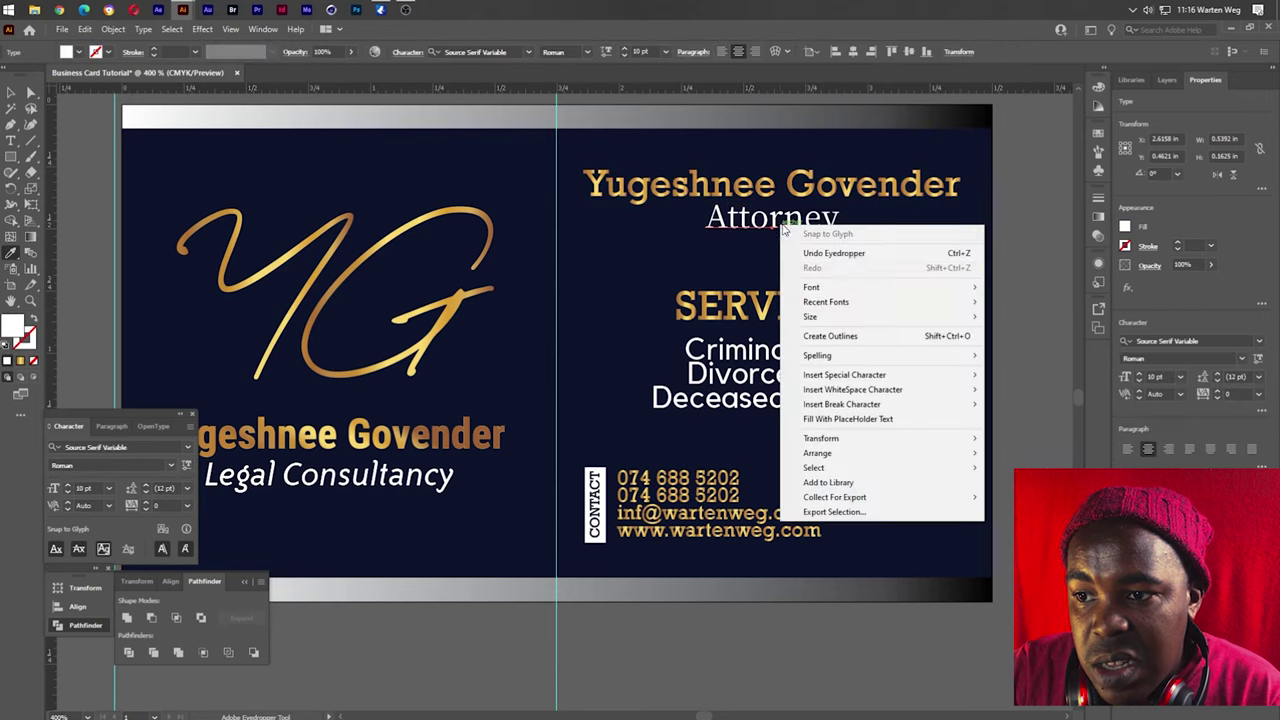
click(845, 336)
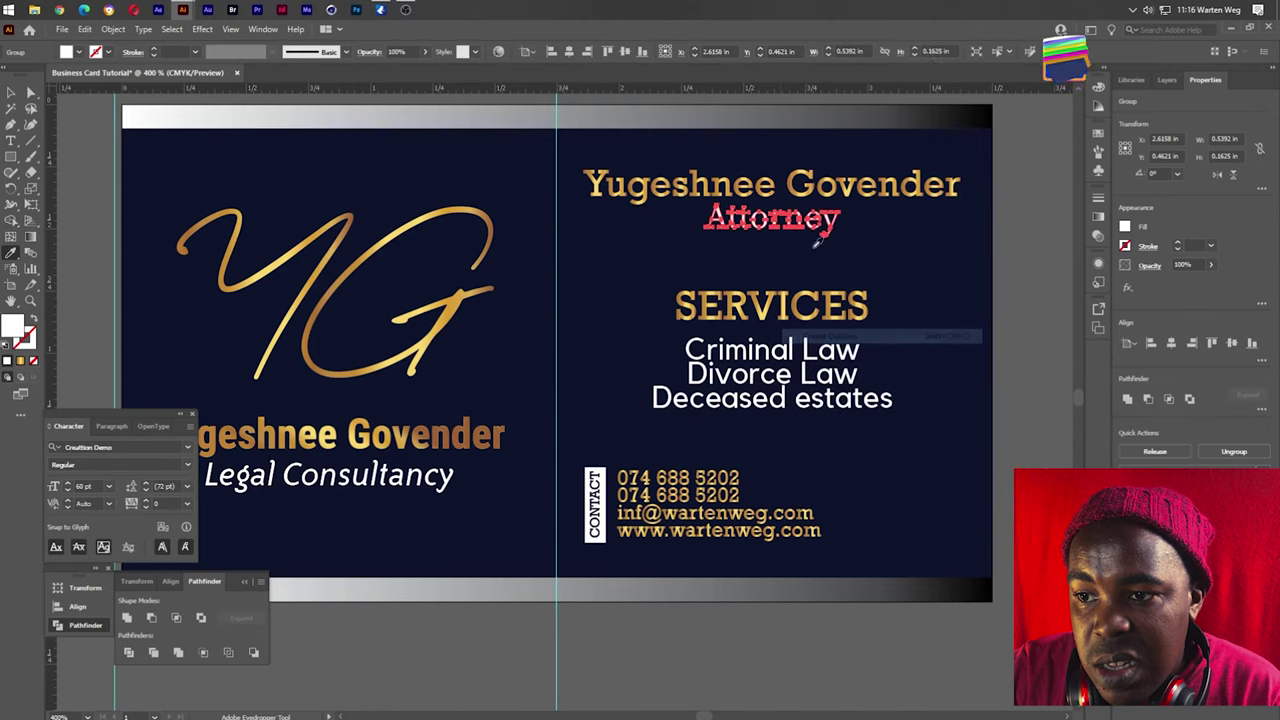
click(800, 183)
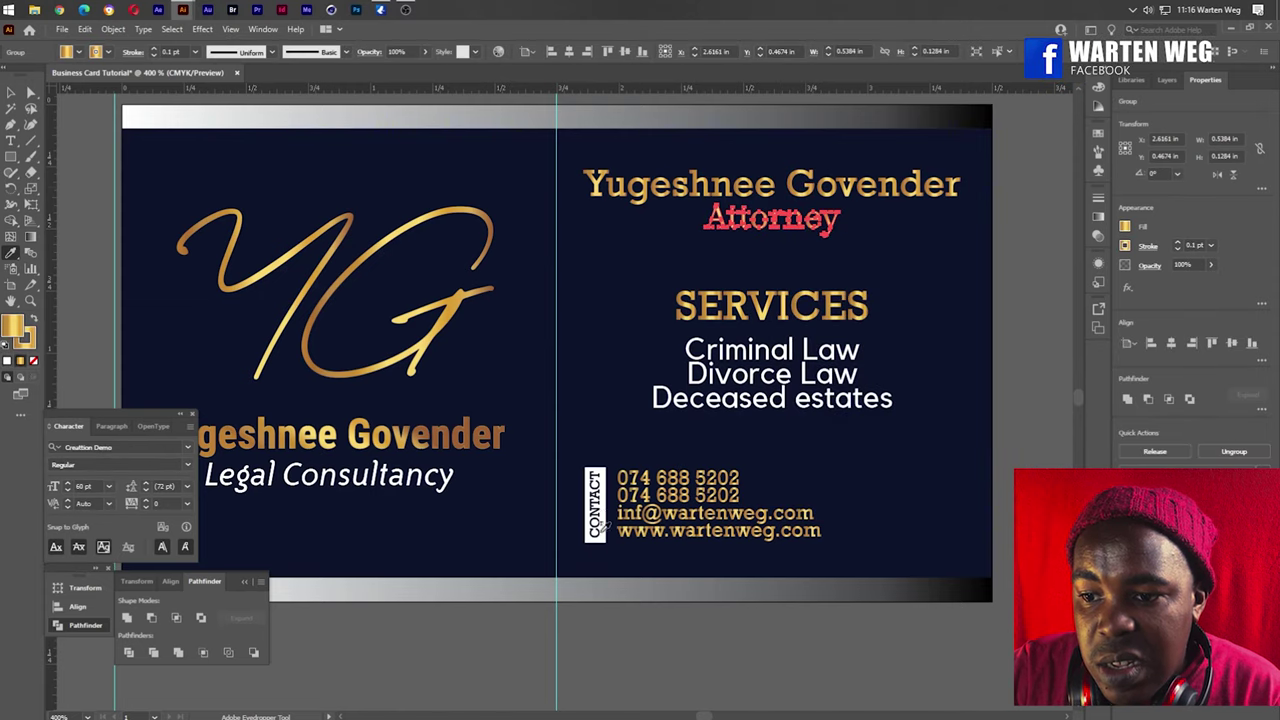
Fill the CONTACT box with gold and run its gradient vertically.
scroll(606, 539, up, 4)
scroll(620, 525, up, 3)
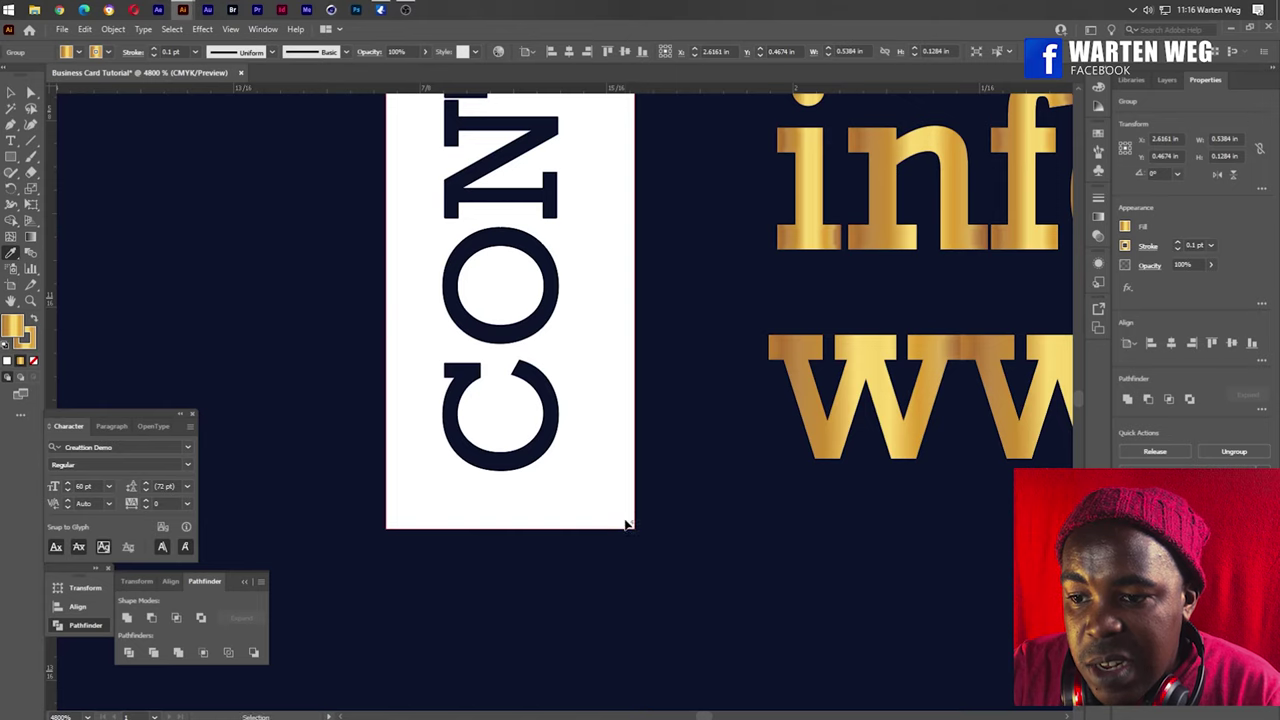
ctrl+click(626, 524)
click(885, 393)
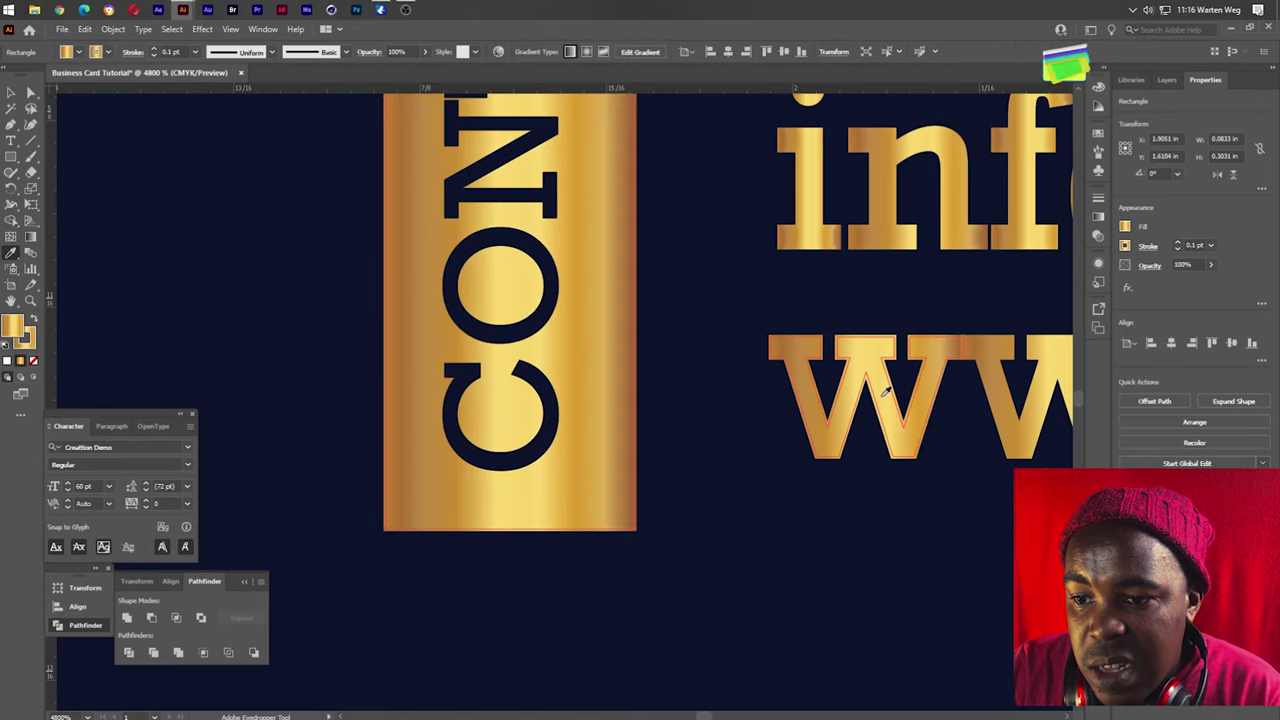
key(v)
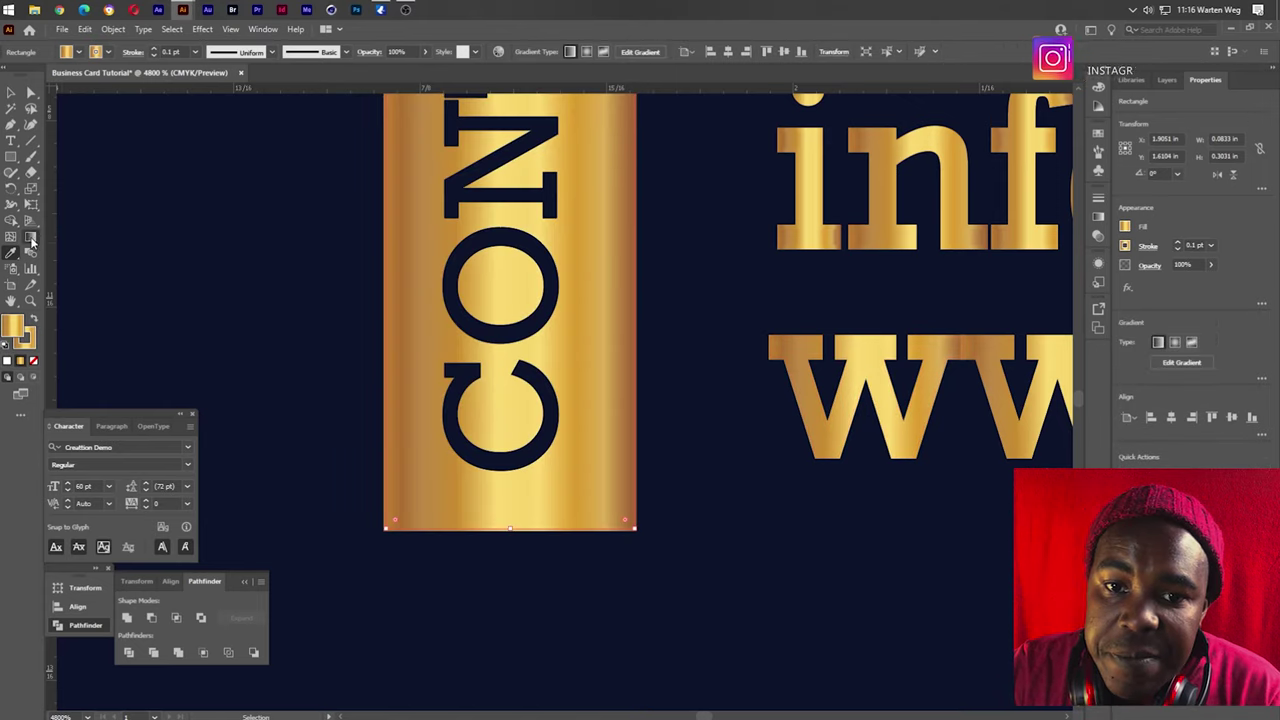
click(31, 240)
scroll(633, 333, down, 6)
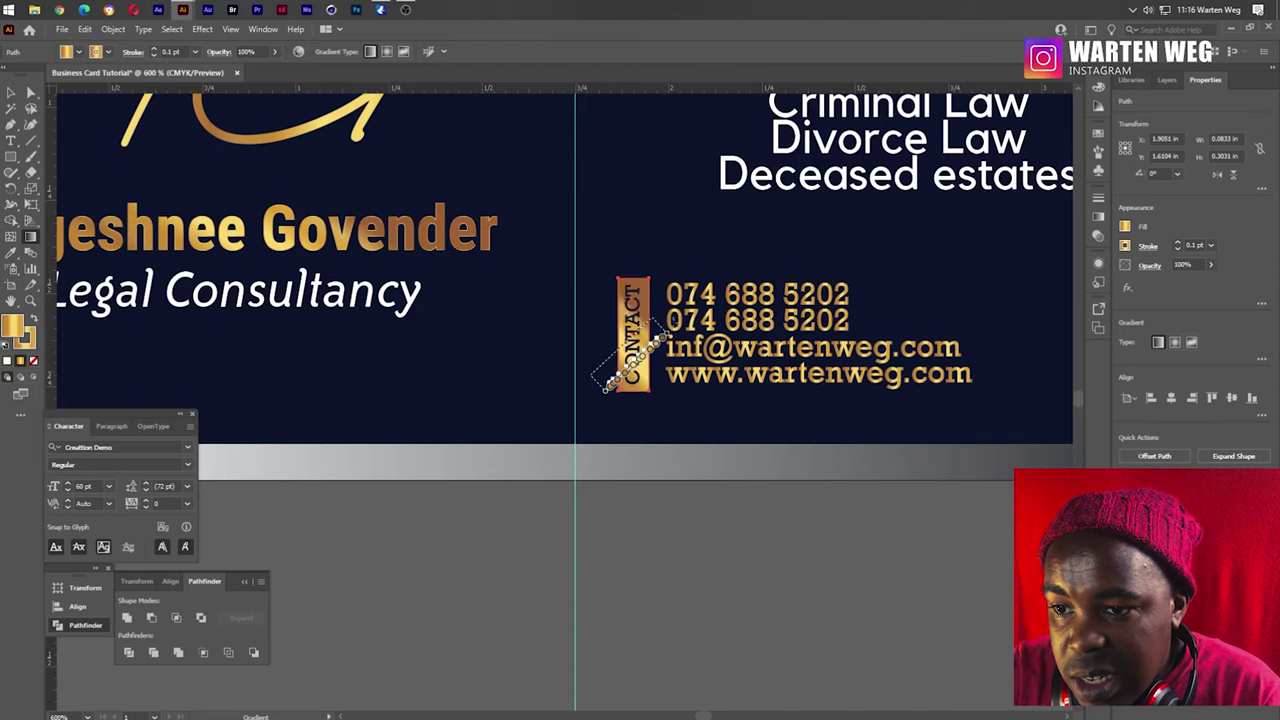
drag(633, 390, 633, 280)
Re-angle the gold gradient across the contact lines.
key(v)
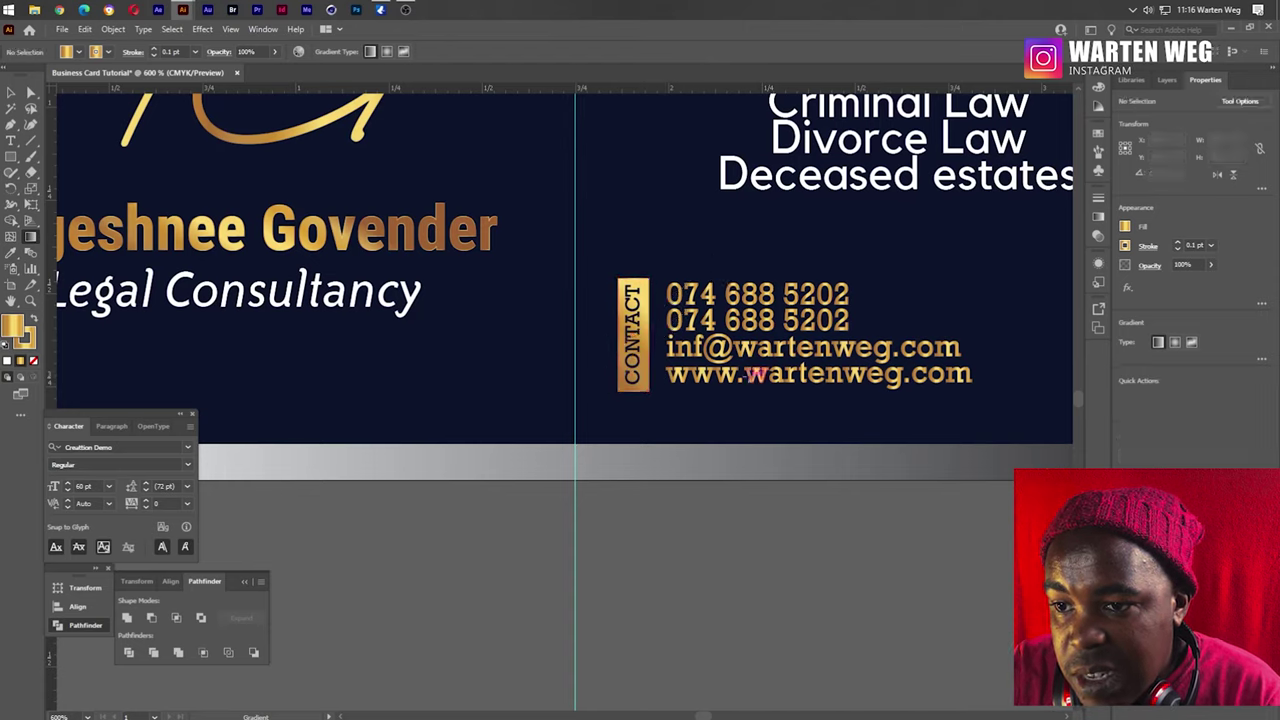
click(751, 372)
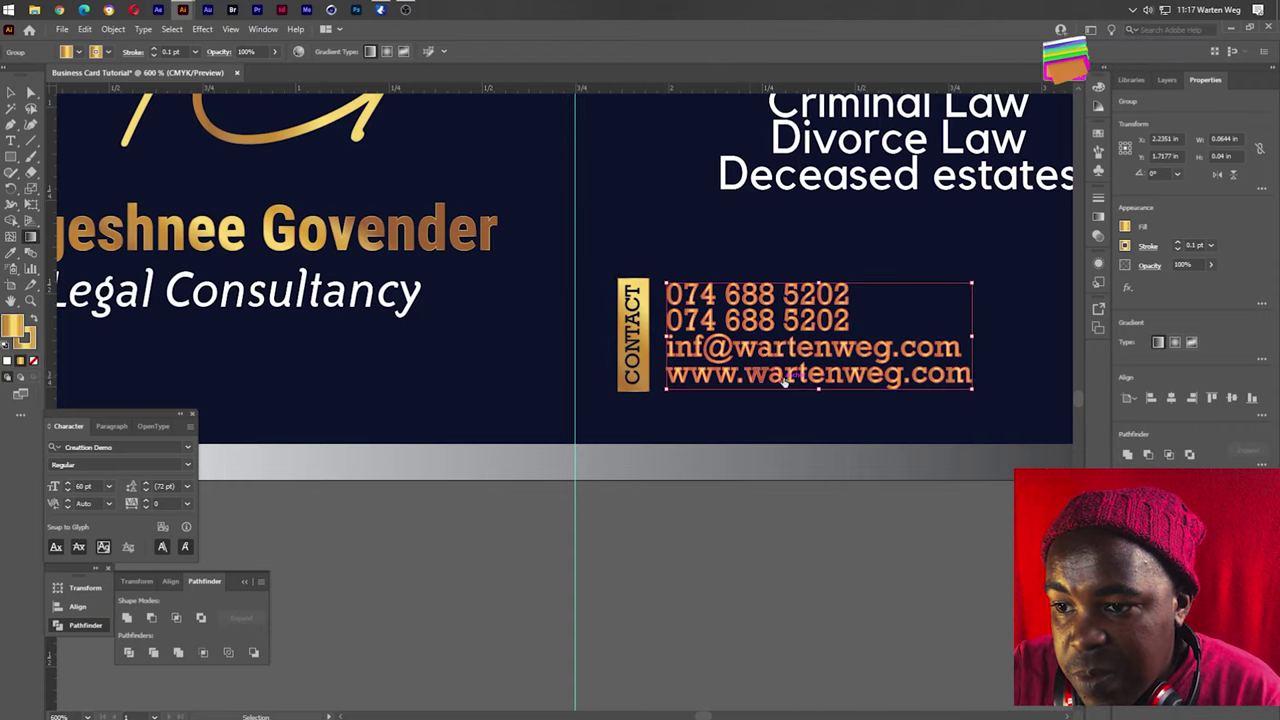
key(g)
drag(669, 404, 967, 225)
key(ctrl+shift+a)
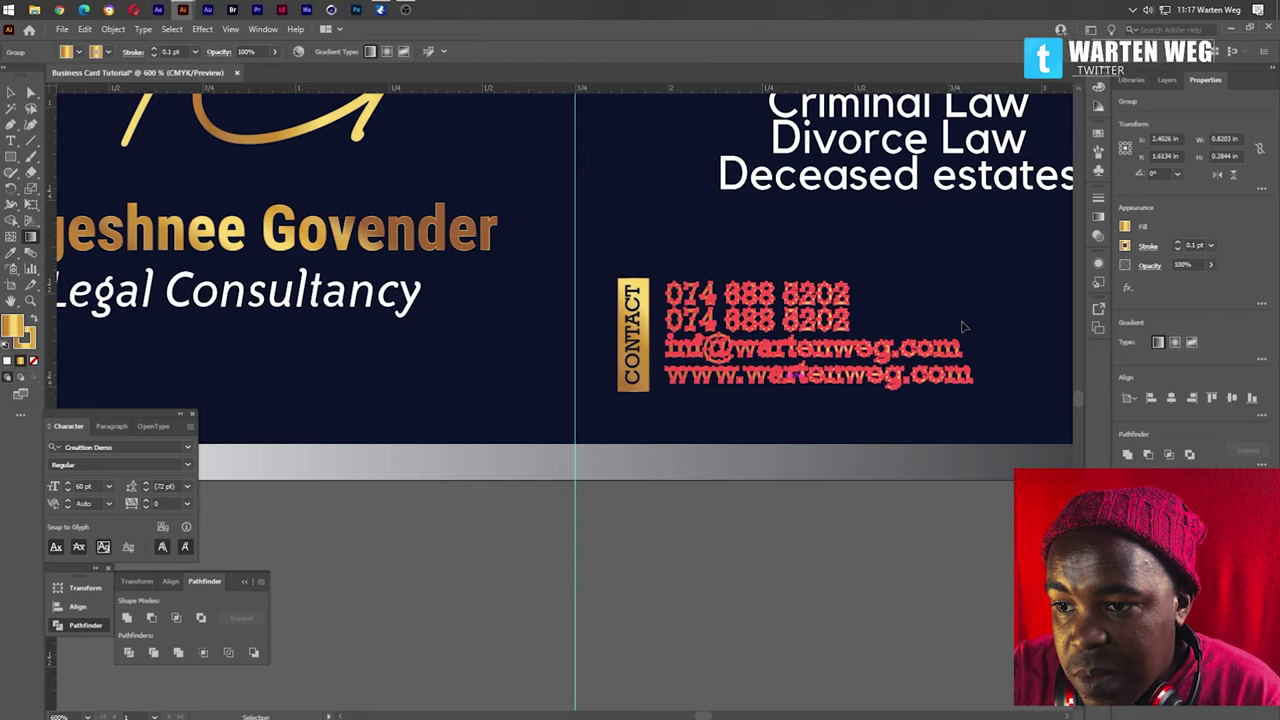
scroll(889, 291, down, 3)
scroll(889, 291, down, 5)
scroll(889, 291, up, 5)
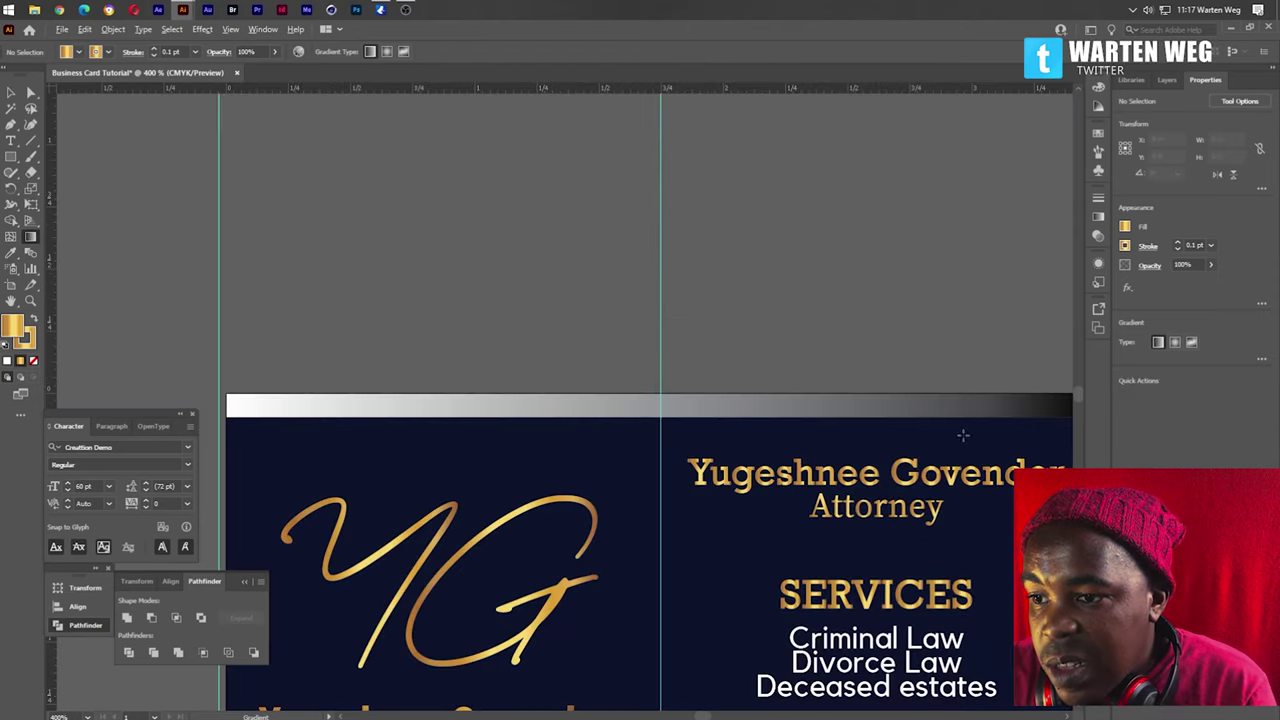
scroll(624, 380, down, 1)
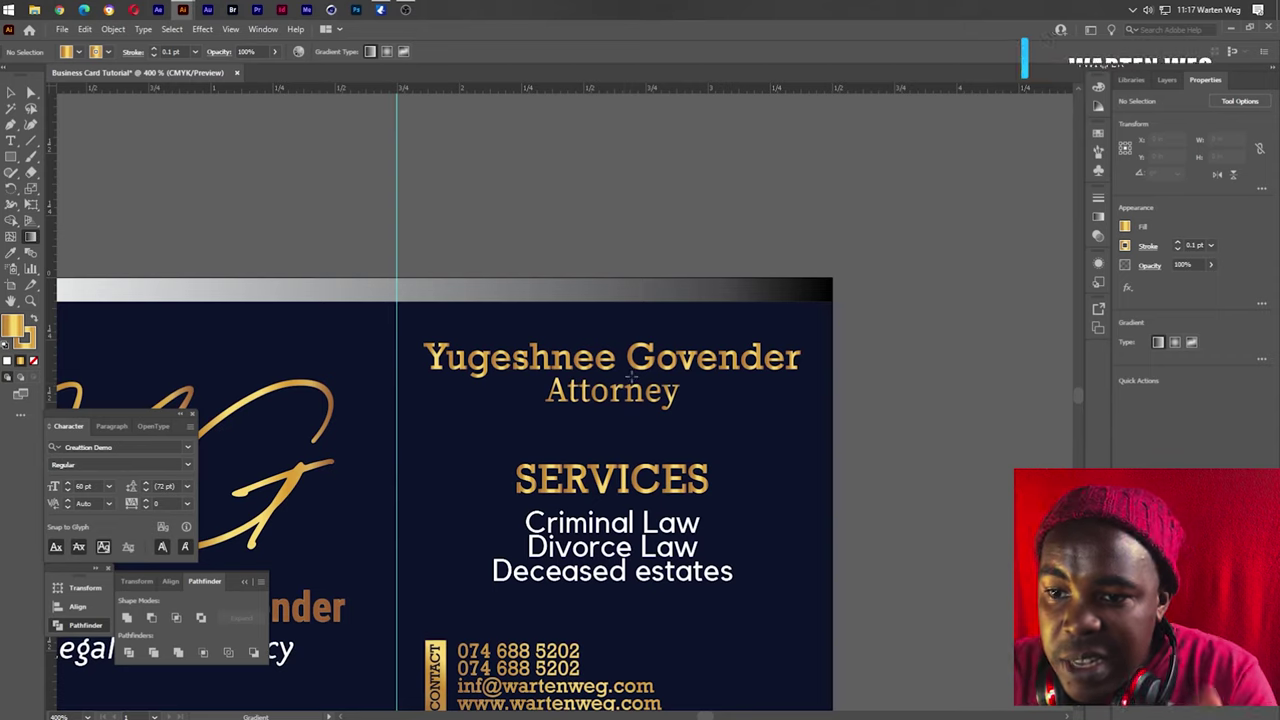
Angle the name heading's gold gradient diagonally.
key(v)
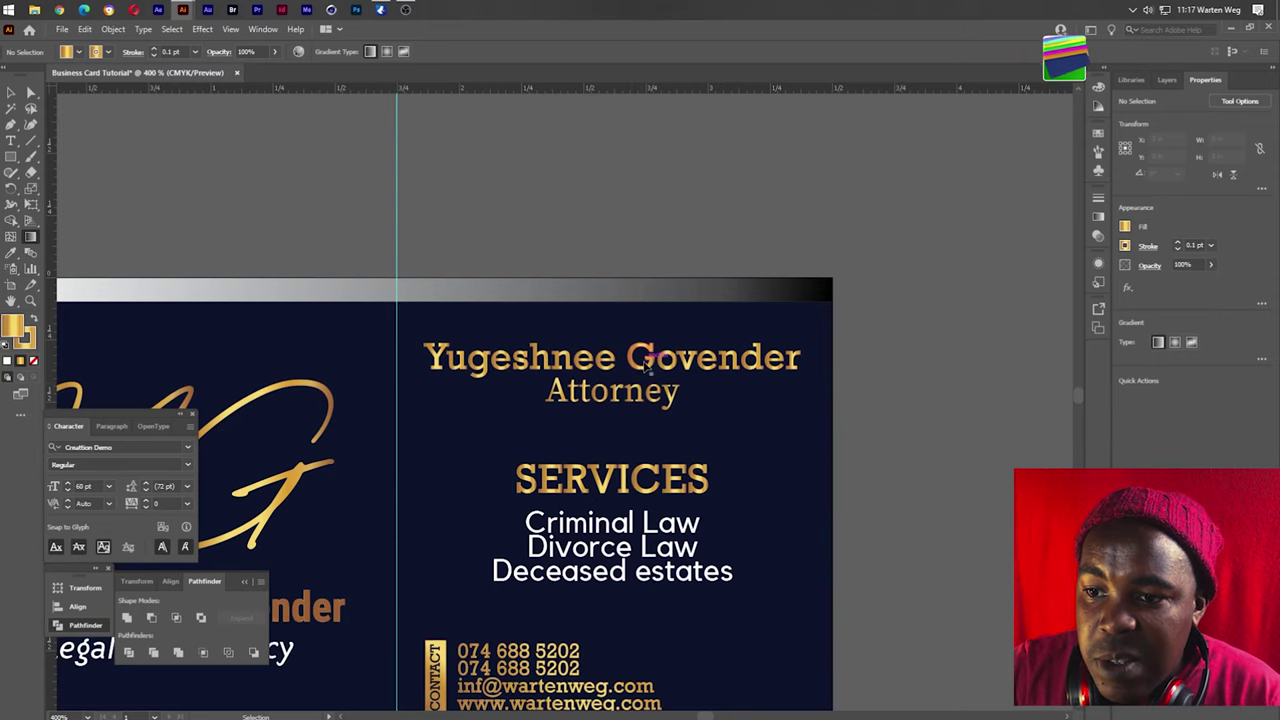
click(640, 366)
key(g)
drag(446, 394, 775, 341)
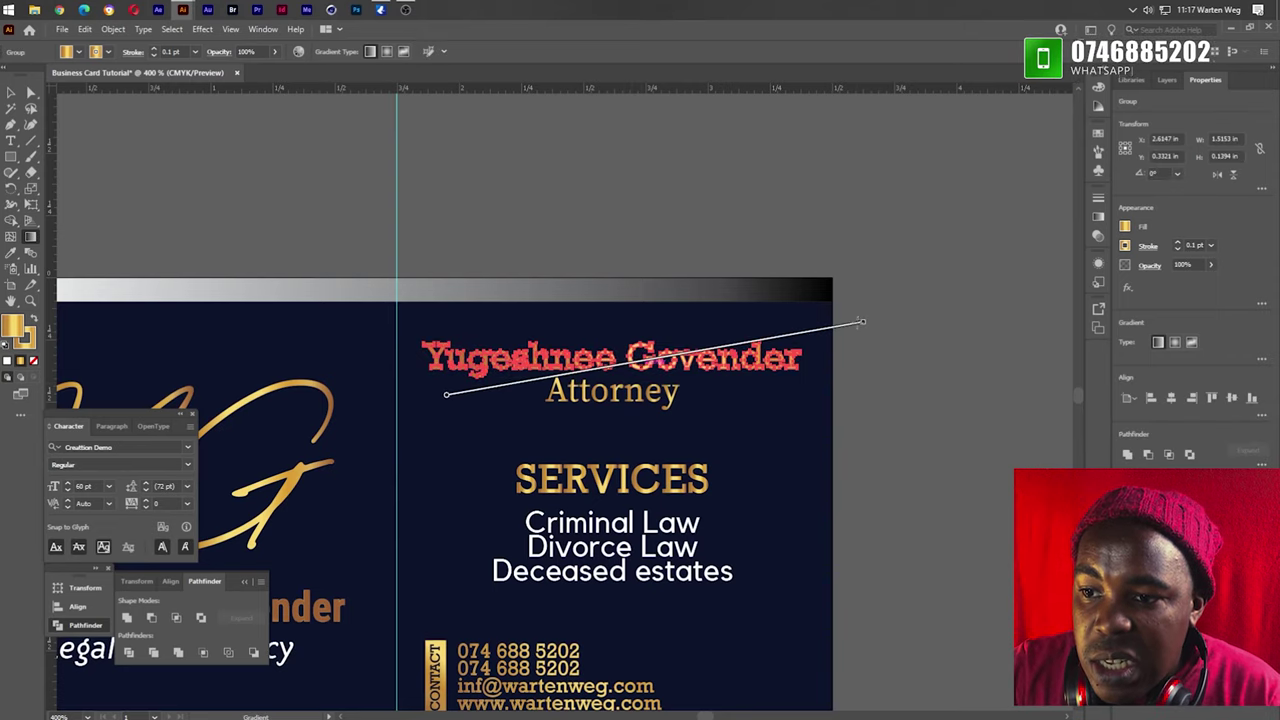
key(v)
click(864, 379)
Re-angle the gold gradients on Attorney and the SERVICES heading.
click(678, 399)
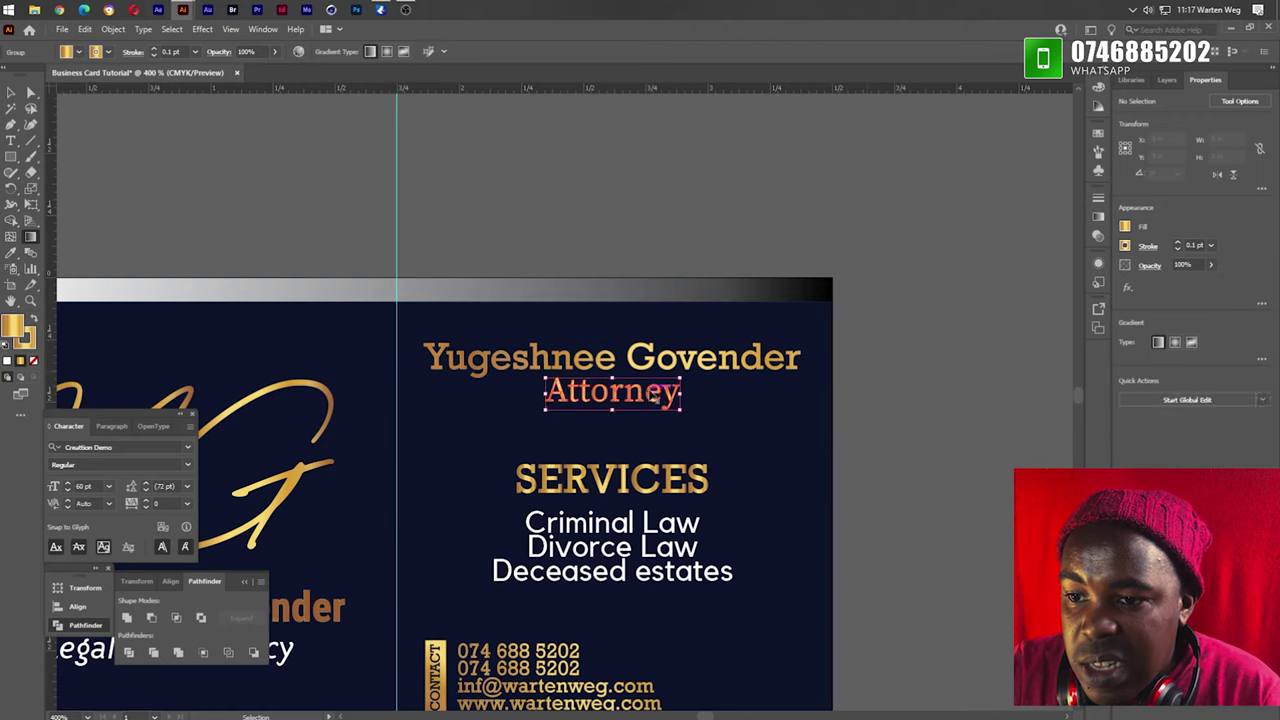
key(g)
drag(728, 448, 495, 362)
key(v)
click(438, 421)
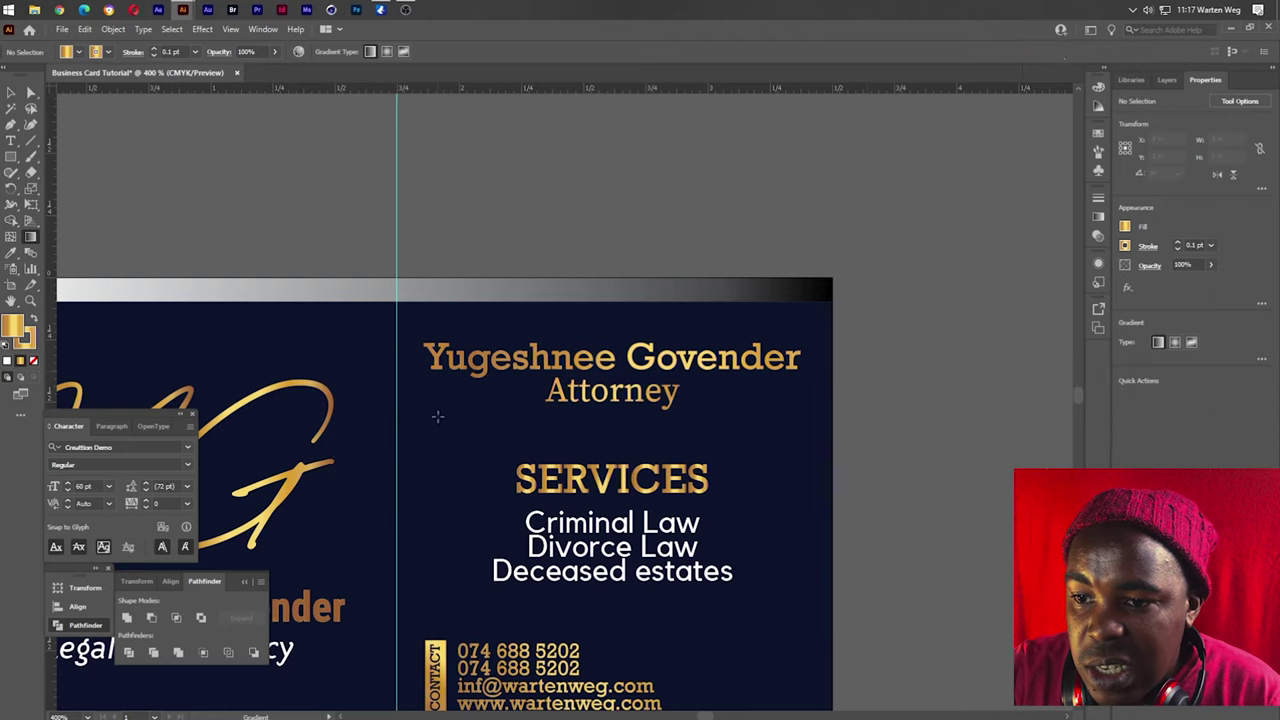
click(586, 492)
key(g)
drag(456, 530, 722, 418)
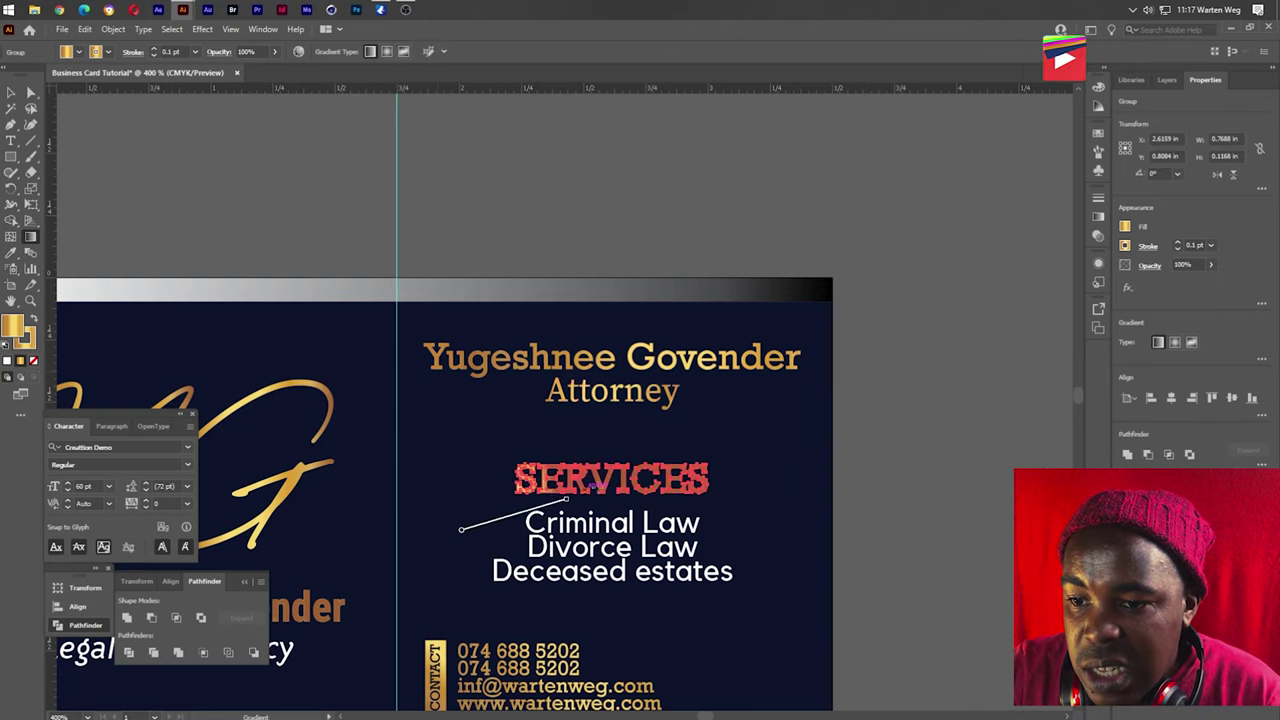
key(ctrl+shift+a)
Give the top and bottom border bars the same gold gradient.
scroll(340, 473, down, 4)
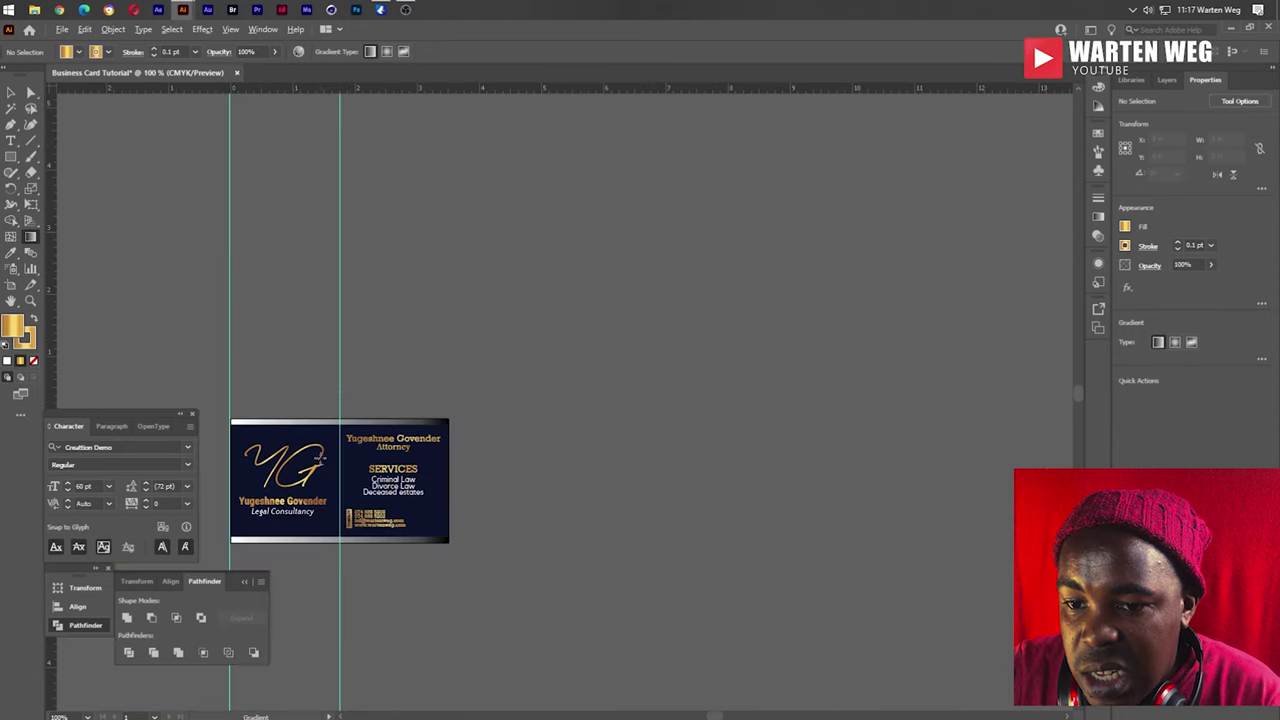
scroll(285, 478, up, 1)
scroll(310, 505, up, 2)
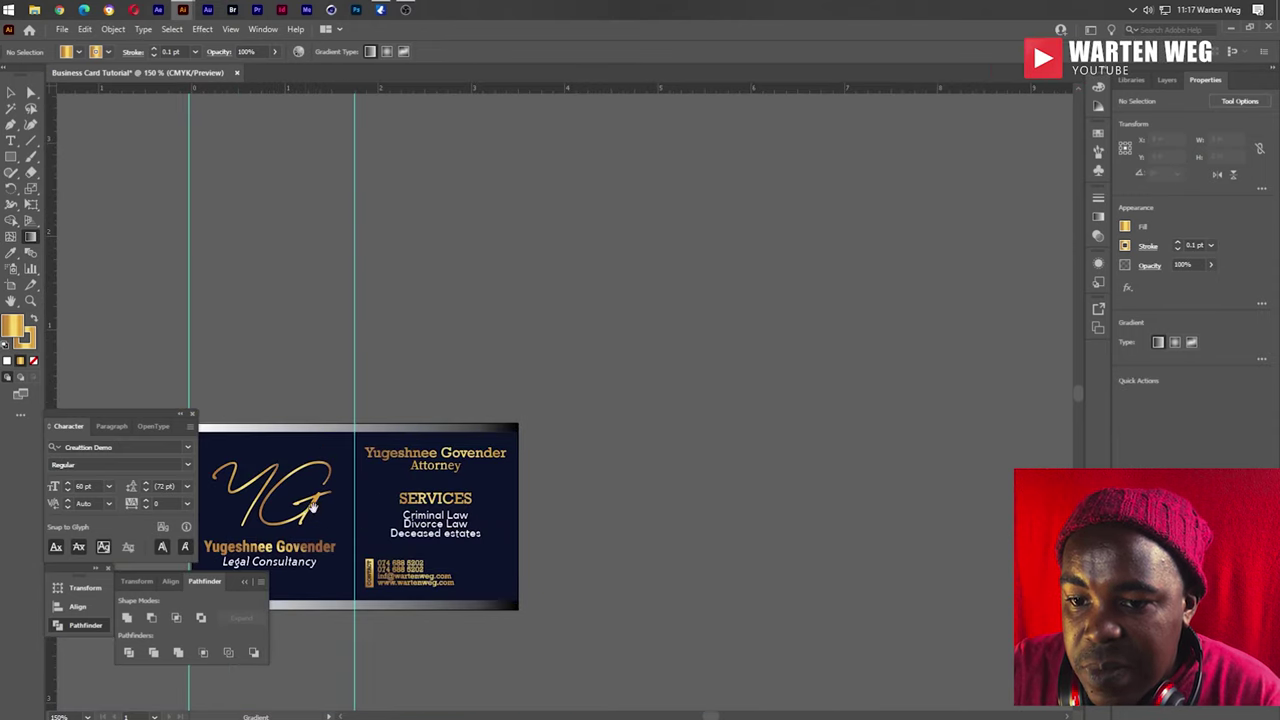
drag(324, 512, 651, 366)
scroll(650, 354, up, 2)
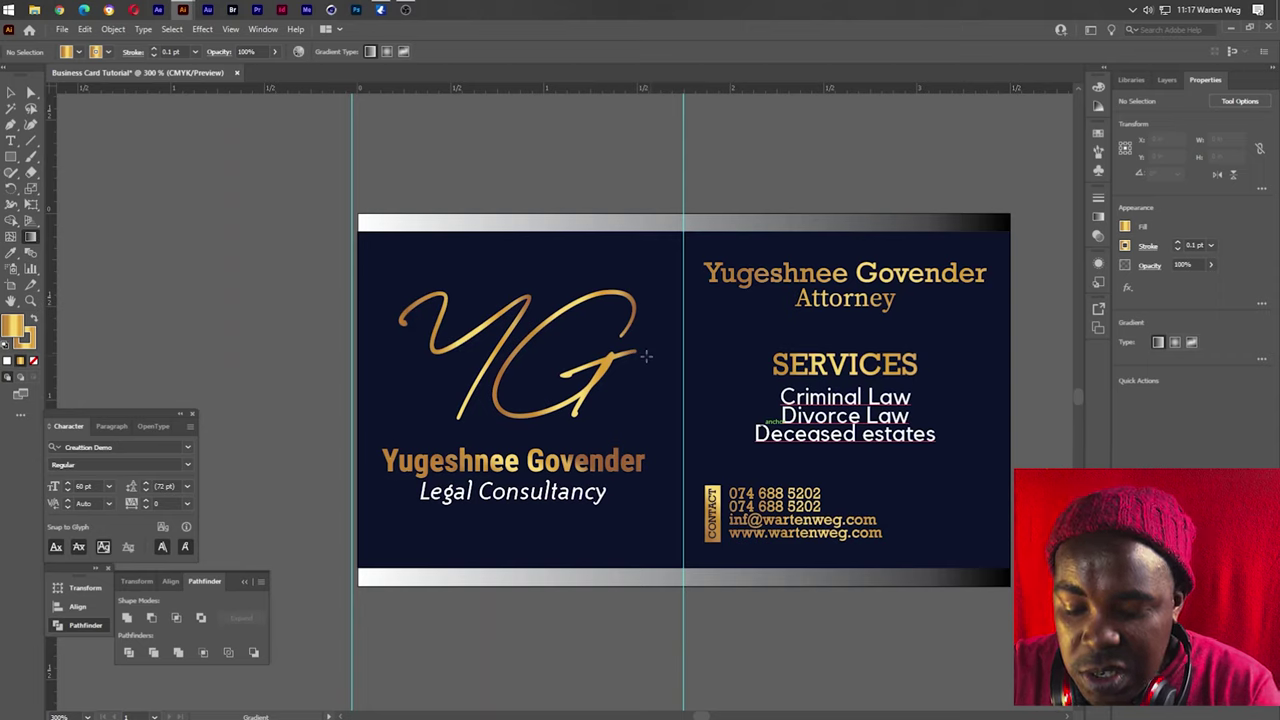
click(645, 222)
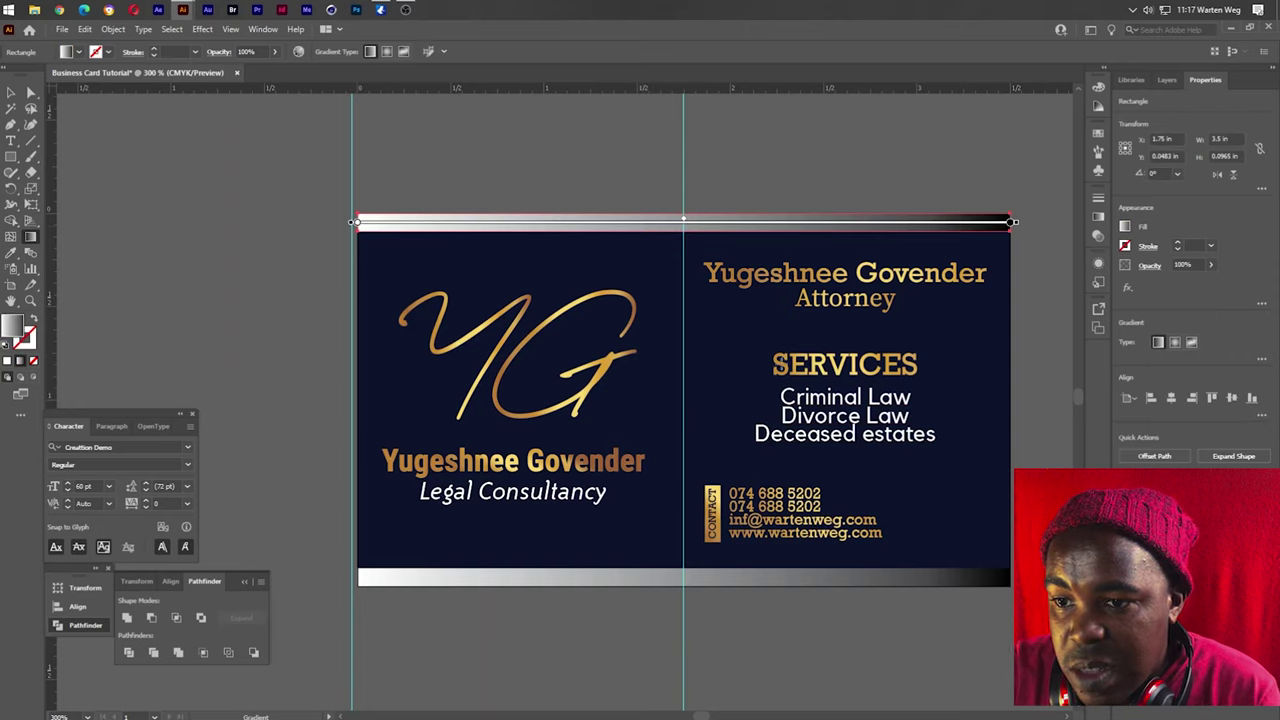
click(12, 254)
click(580, 577)
click(574, 457)
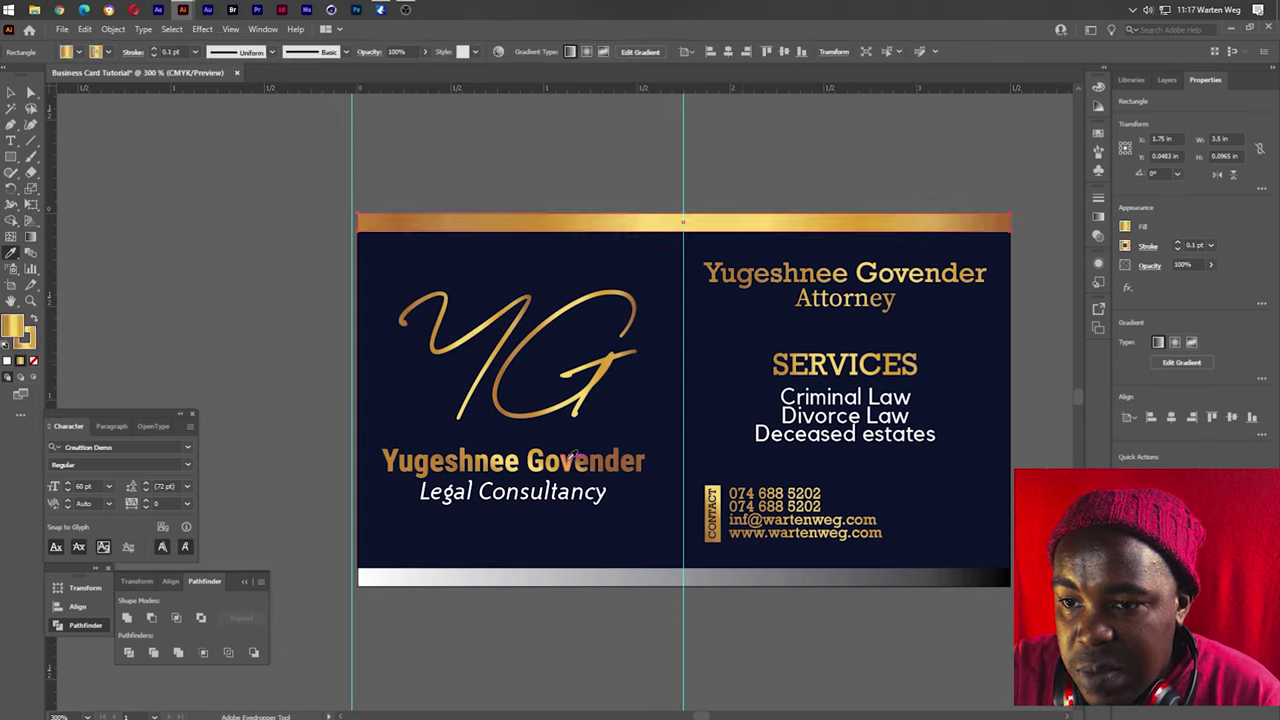
ctrl+click(591, 578)
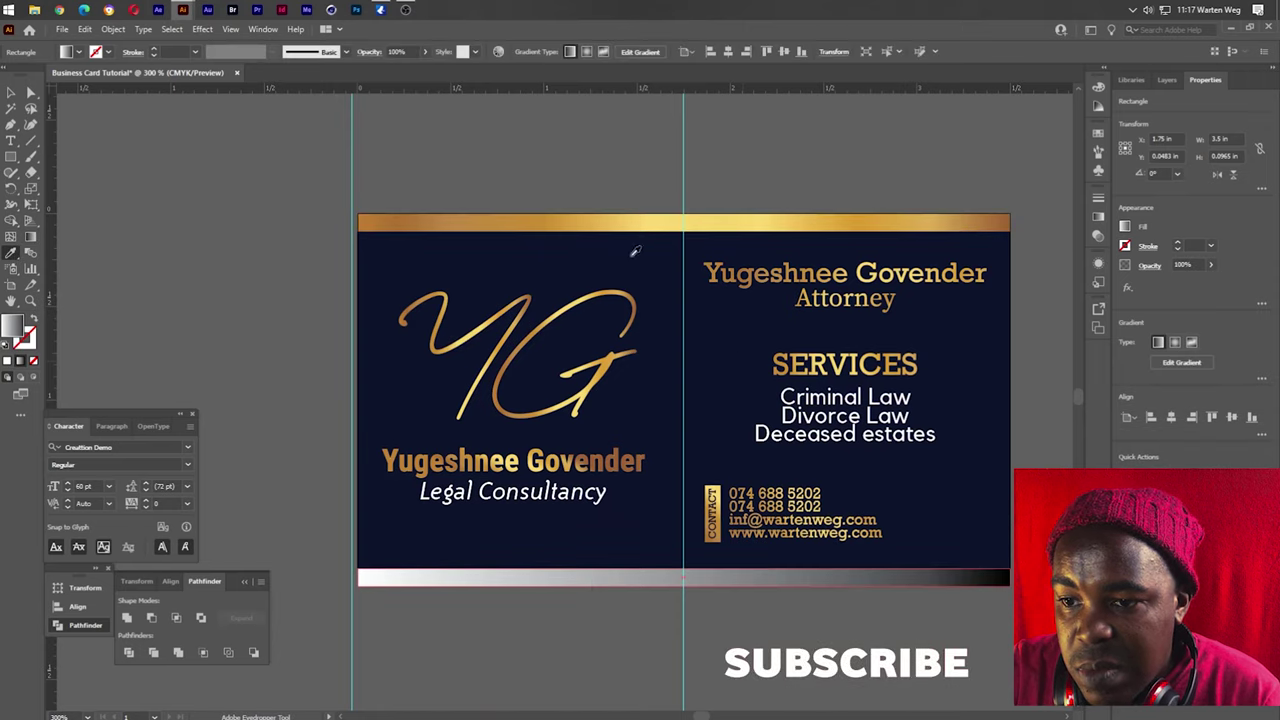
click(635, 218)
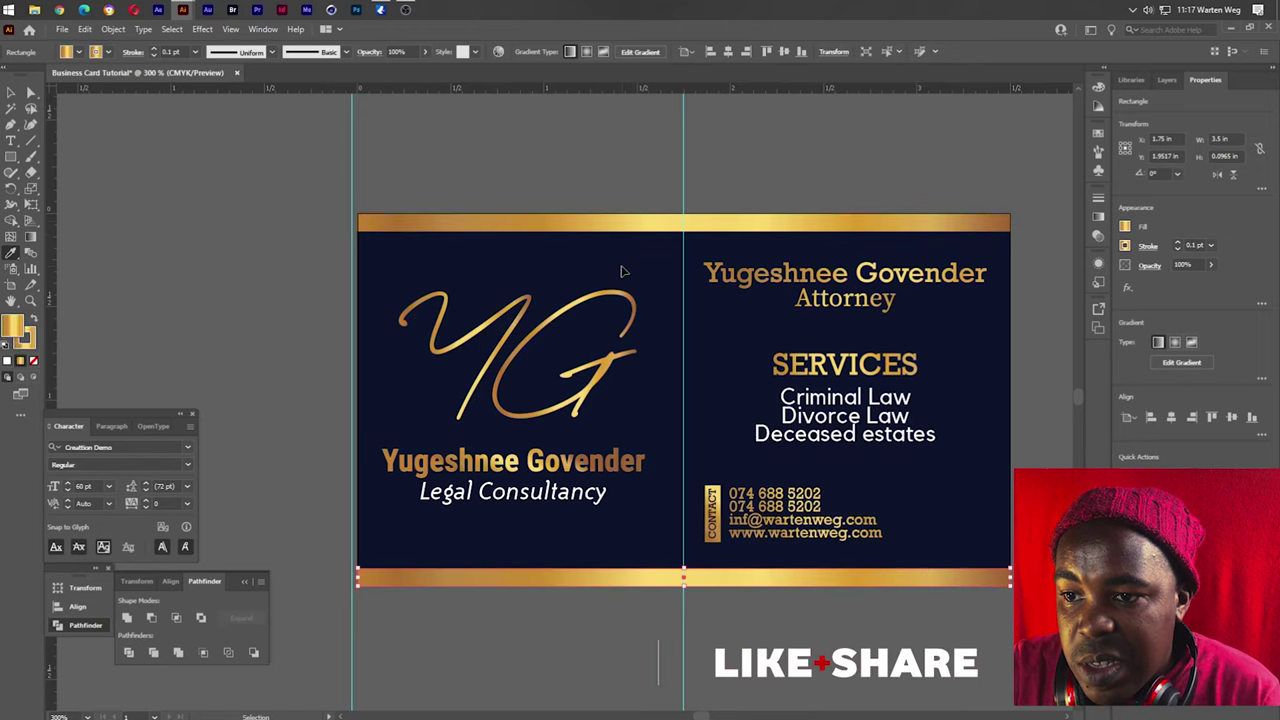
key(ctrl+shift+a)
Hide the guides from the Layers panel.
click(1167, 80)
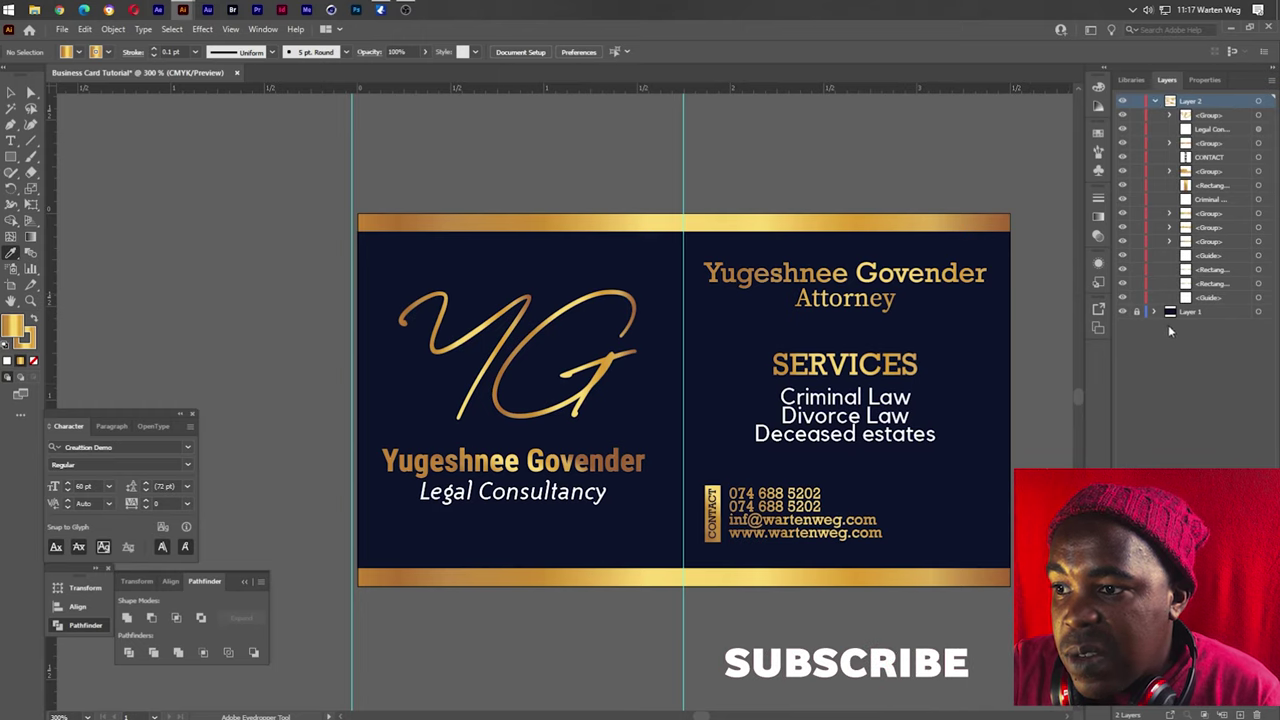
click(1122, 298)
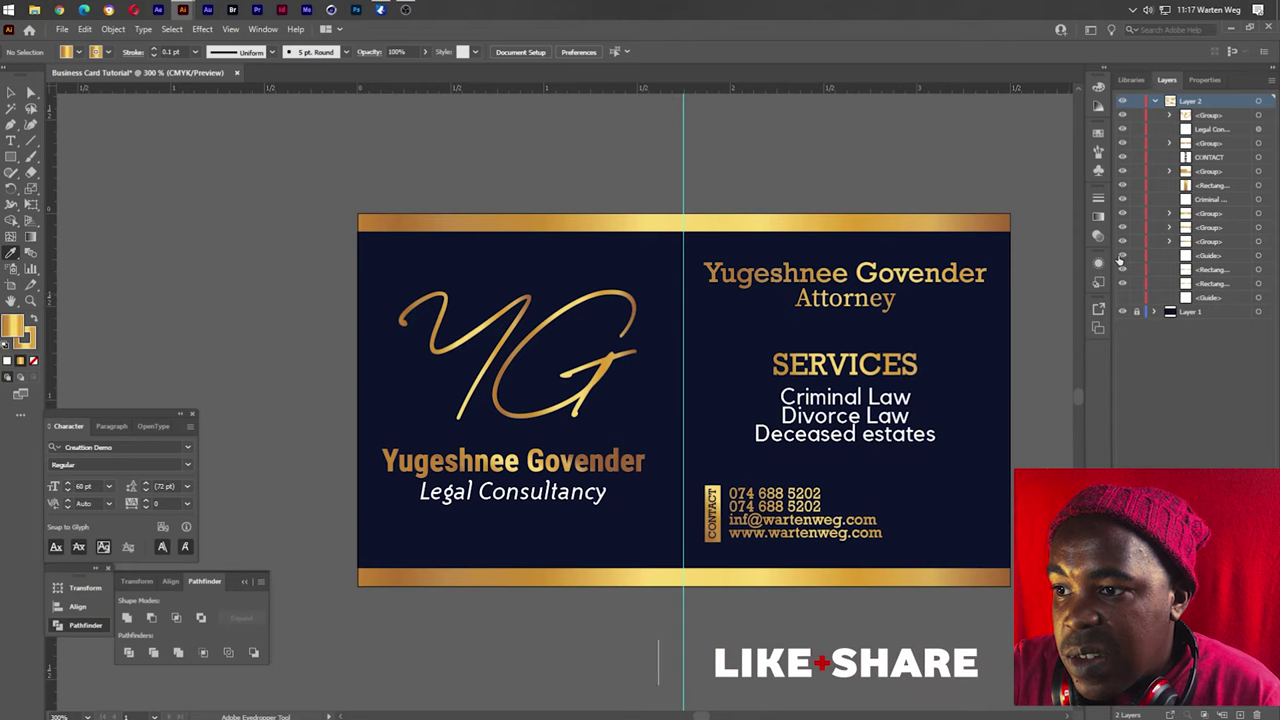
alt+scroll(815, 395, up, 1)
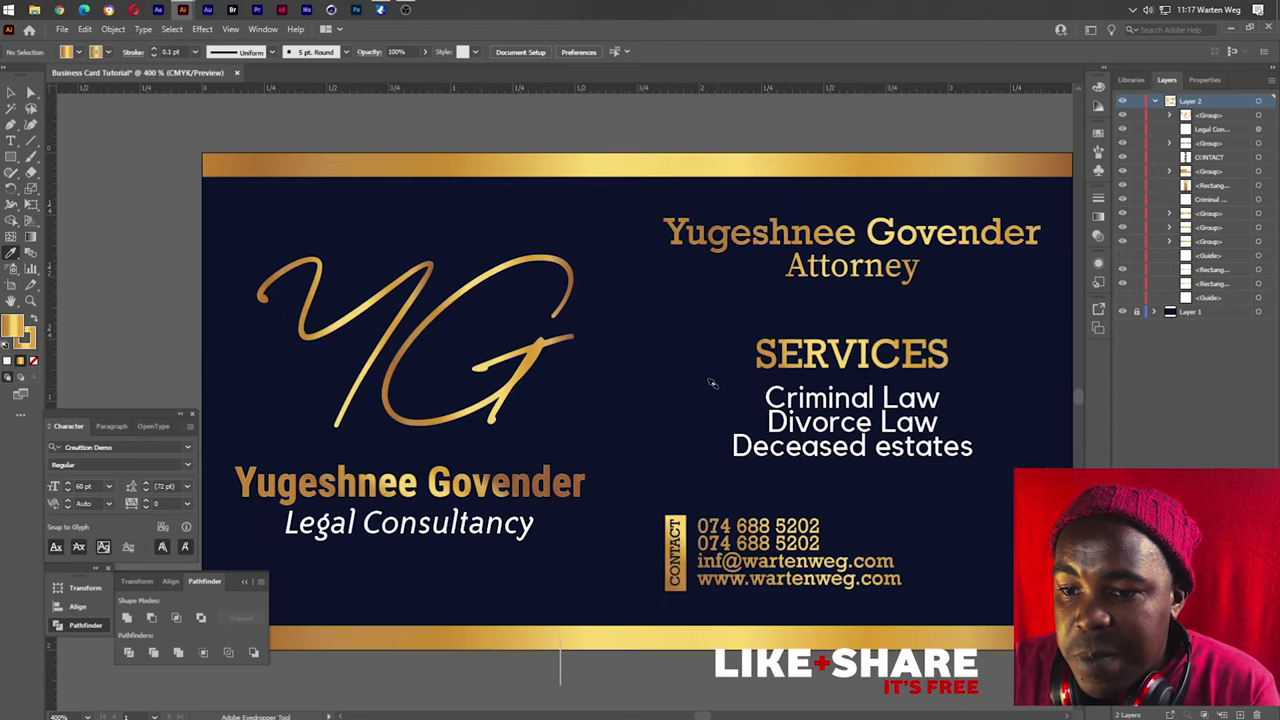
alt+scroll(712, 383, down, 1)
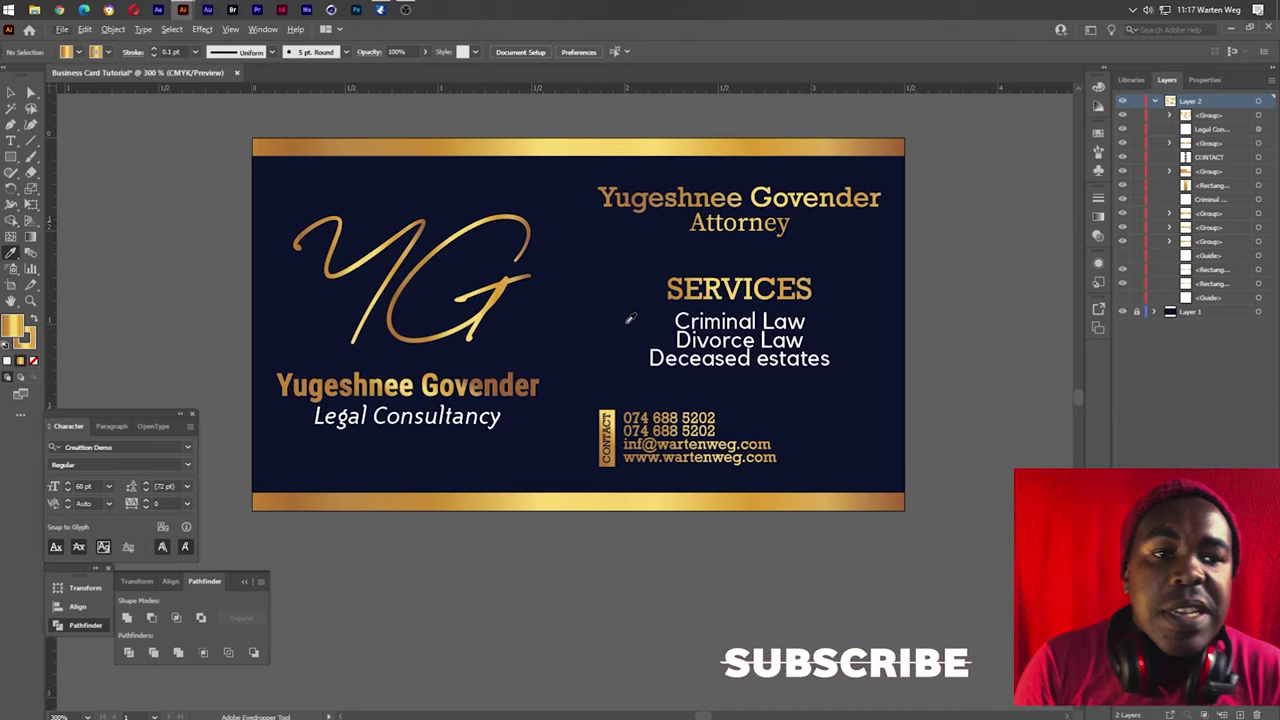
Draw a tall thin gold-gradient divider bar on the card.
click(12, 157)
mouse_move(562, 224)
mouse_down()
mouse_move(582, 418)
mouse_move(565, 481)
mouse_up()
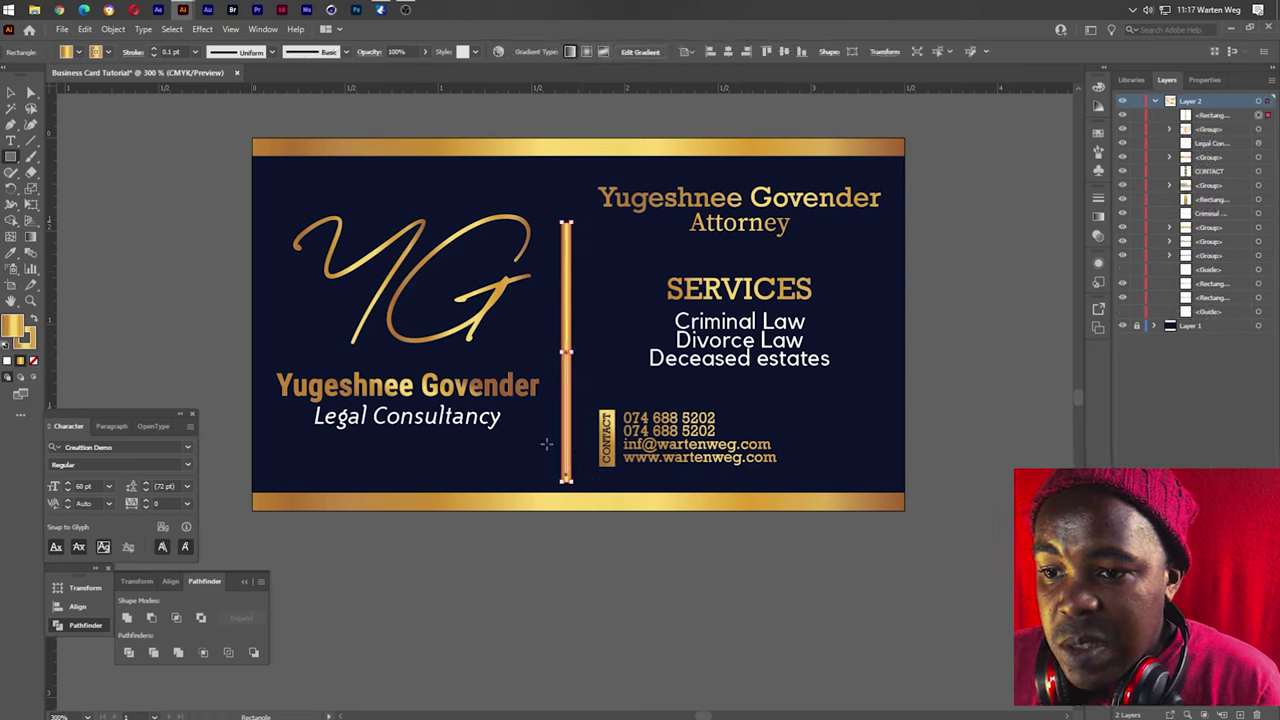
click(36, 239)
mouse_move(534, 463)
mouse_down()
mouse_move(700, 285)
mouse_move(595, 300)
mouse_up()
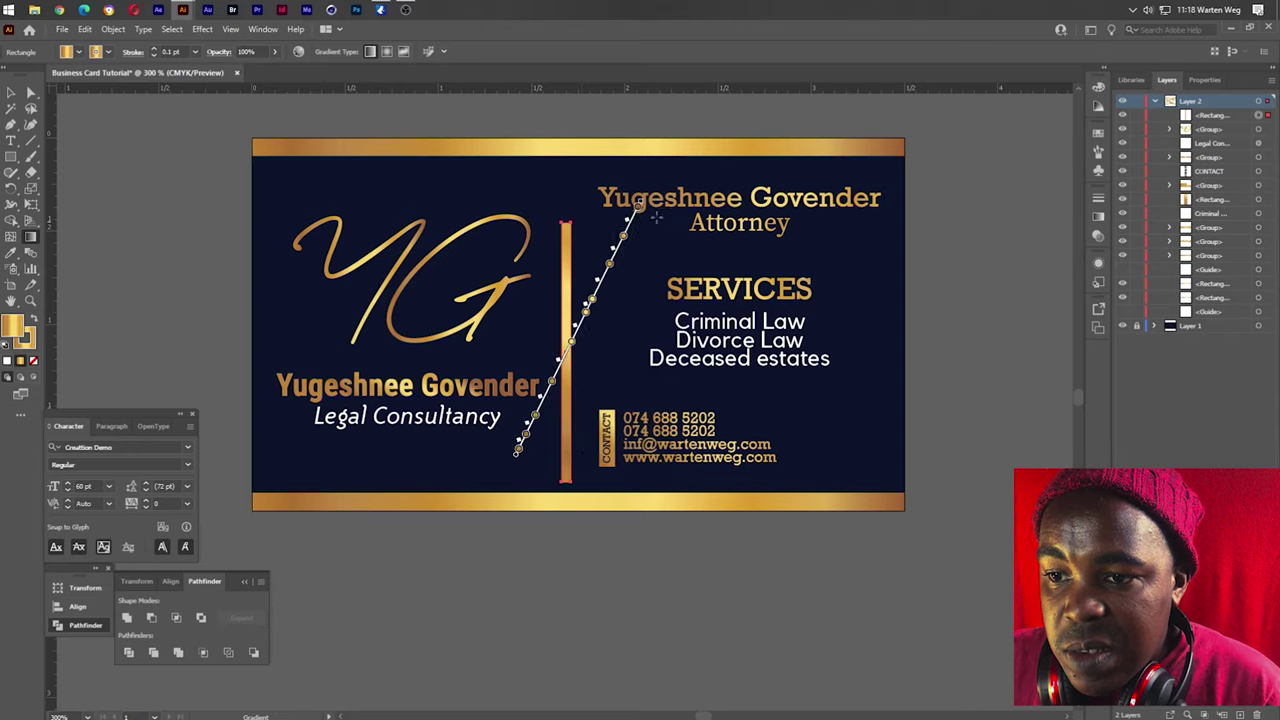
key(v)
alt+scroll(570, 228, up, 4)
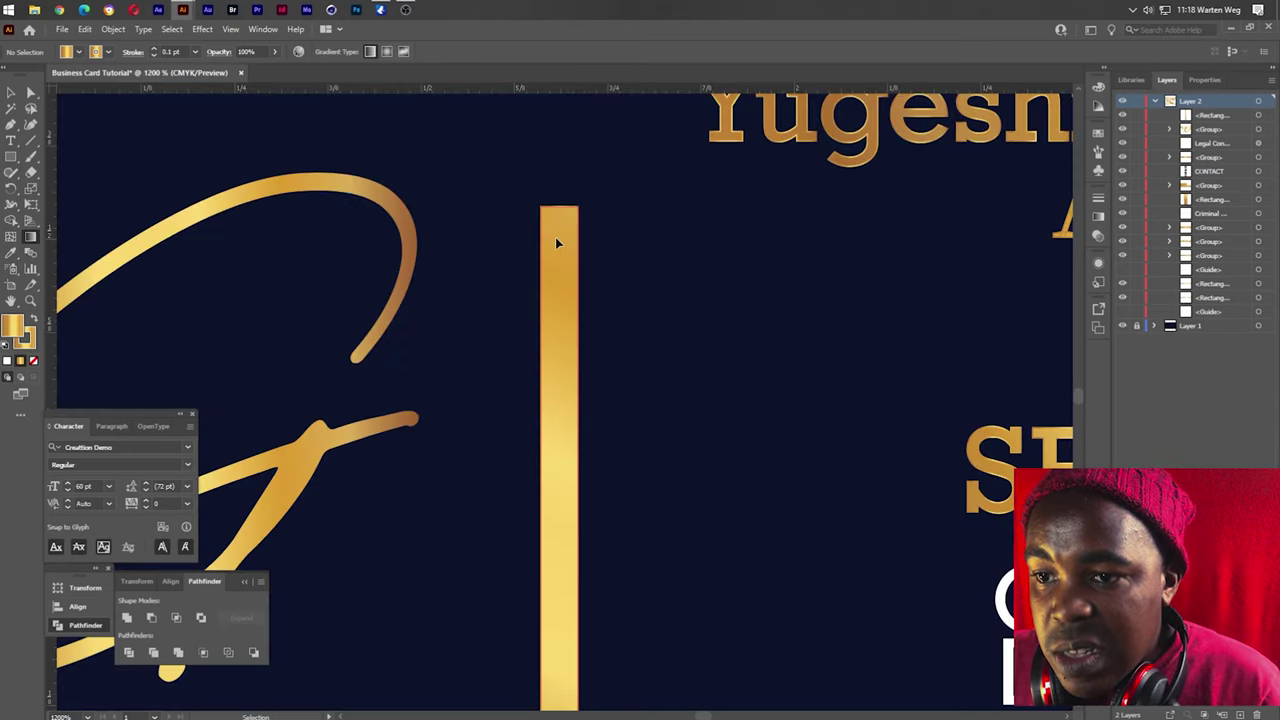
click(557, 242)
key(g)
key(v)
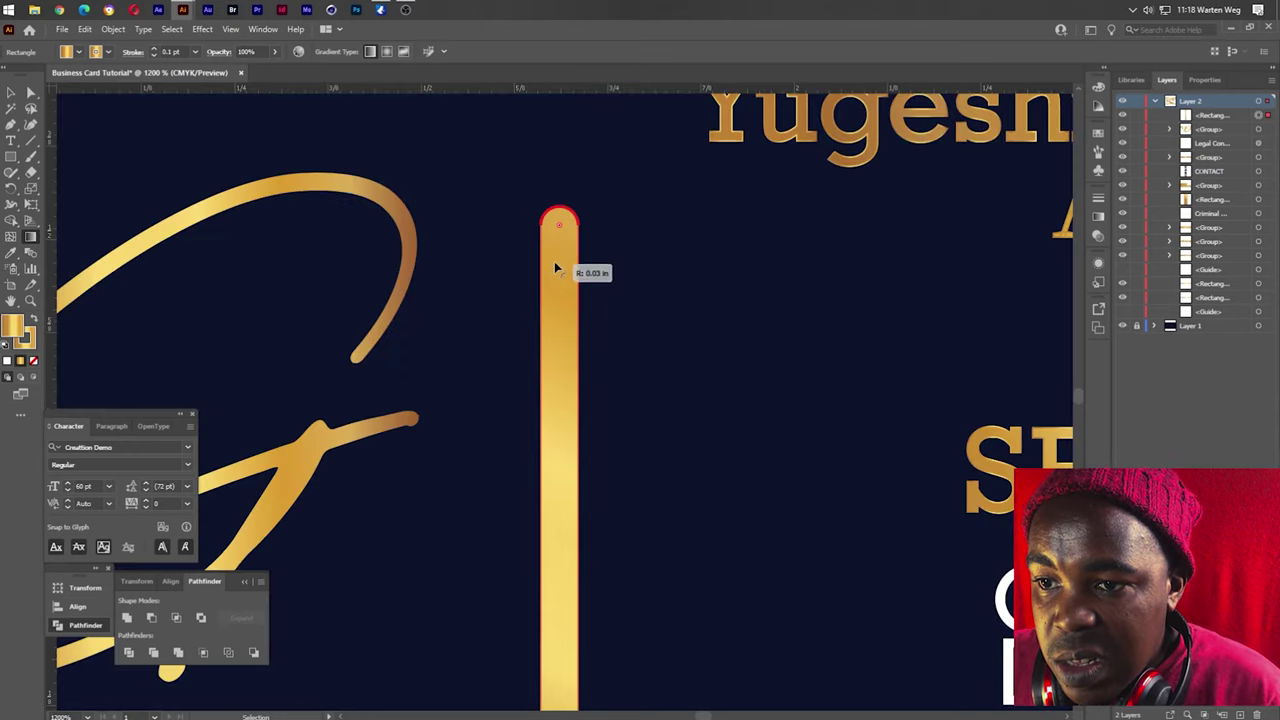
key(g)
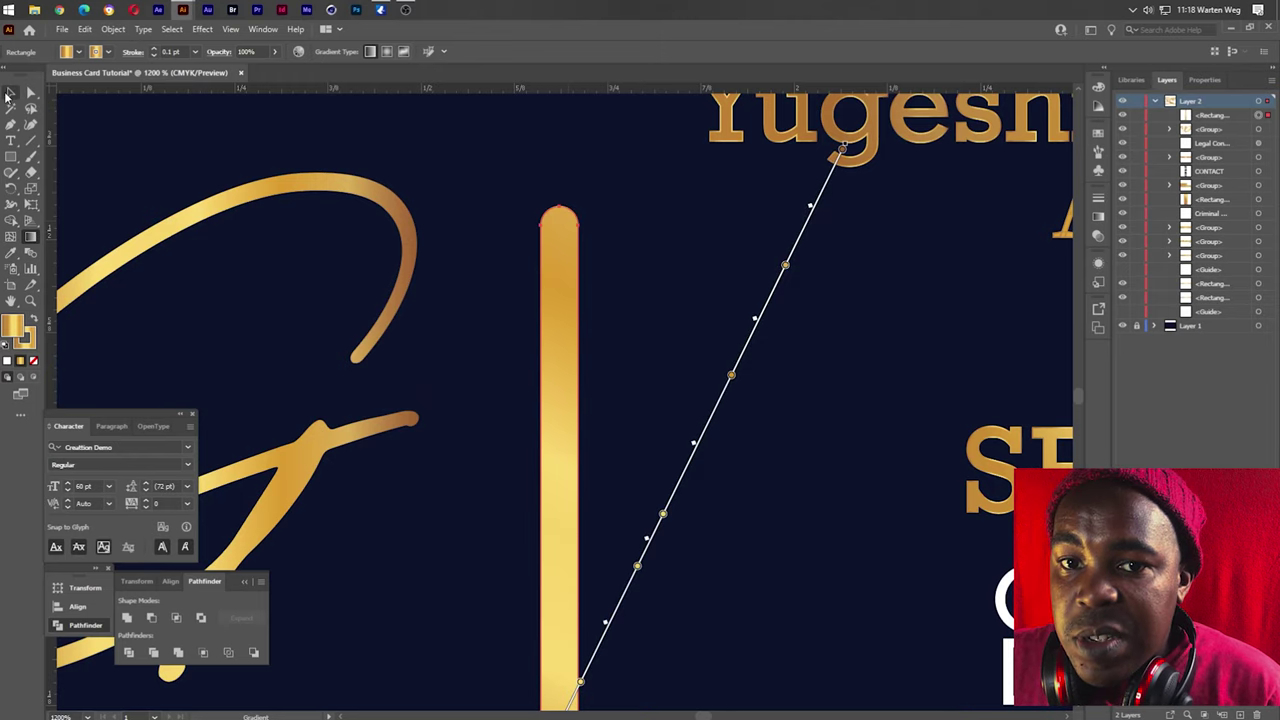
click(10, 92)
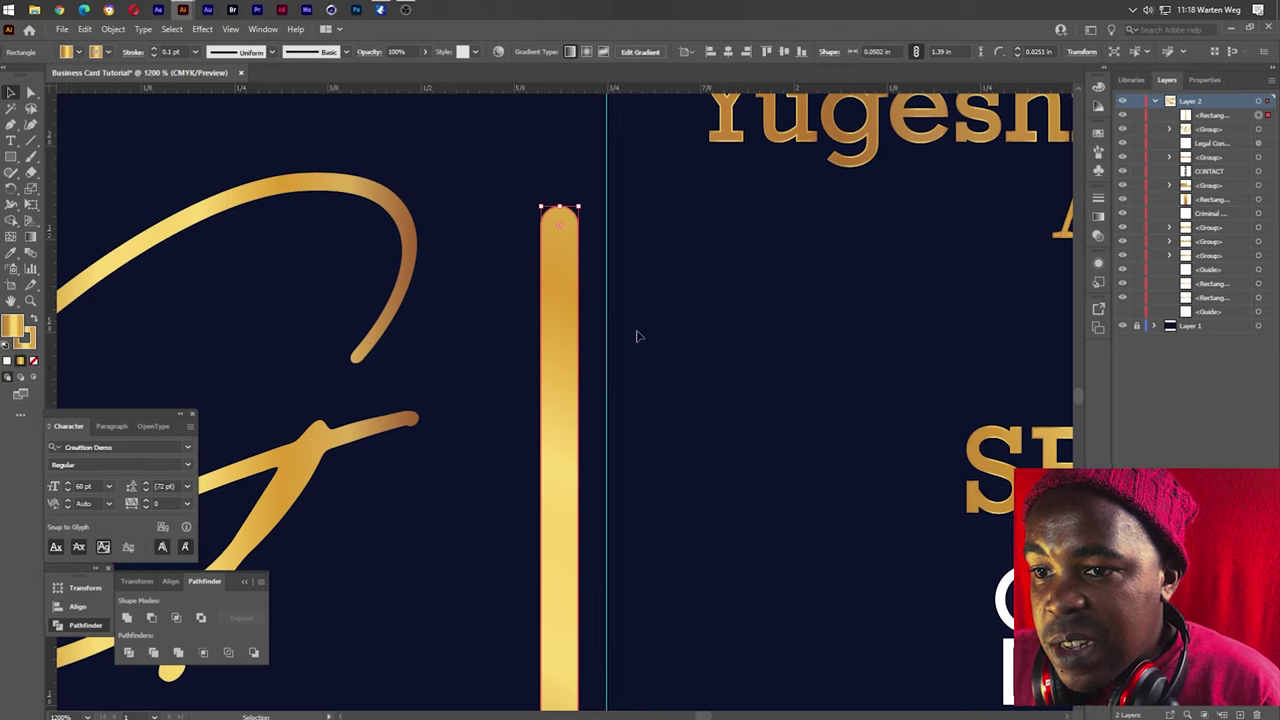
Place the divider bar on the centre guide between monogram and text sides.
drag(577, 338, 613, 332)
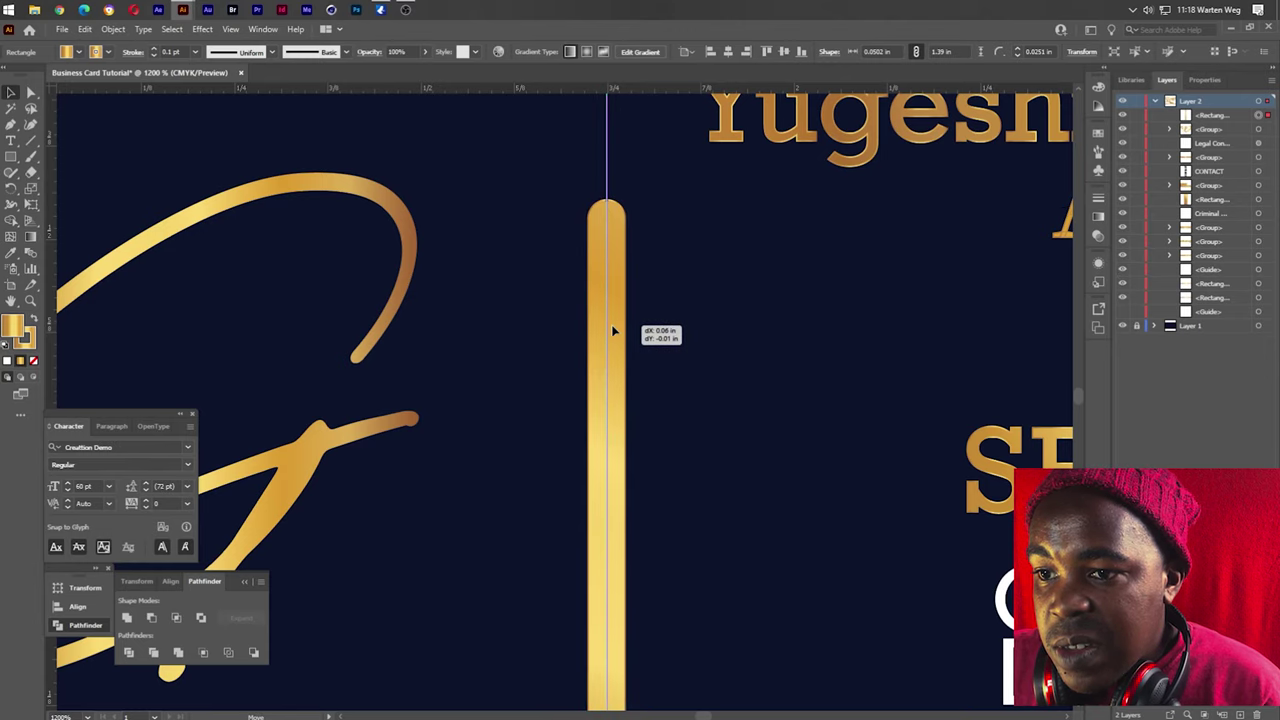
scroll(613, 332, down, 5)
scroll(613, 332, down, 2)
scroll(662, 352, up, 3)
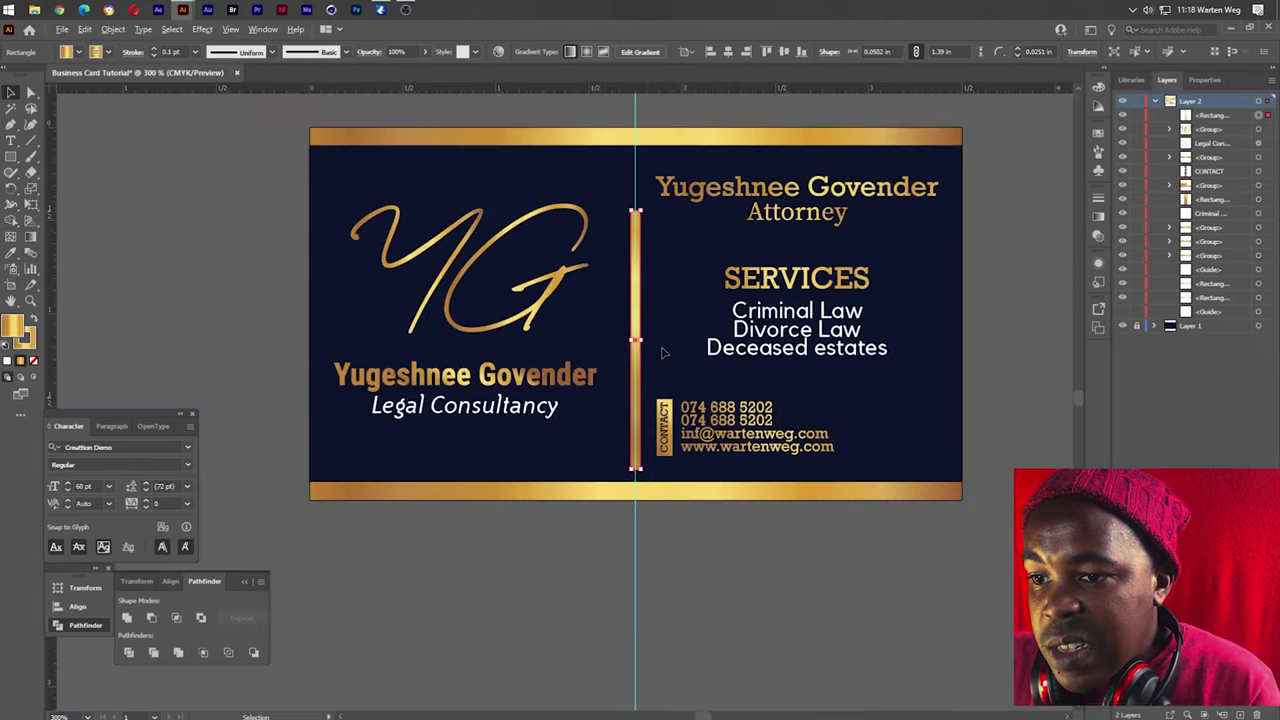
drag(645, 390, 643, 369)
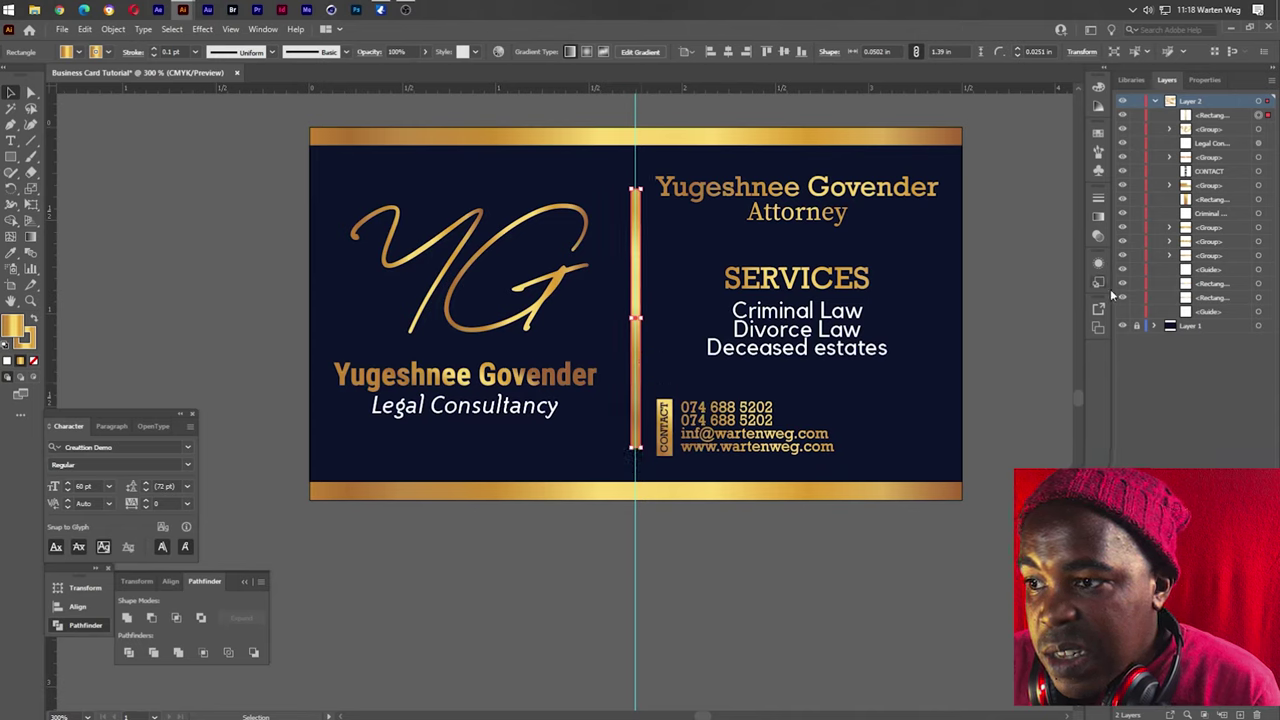
click(1004, 285)
scroll(1004, 285, up, 1)
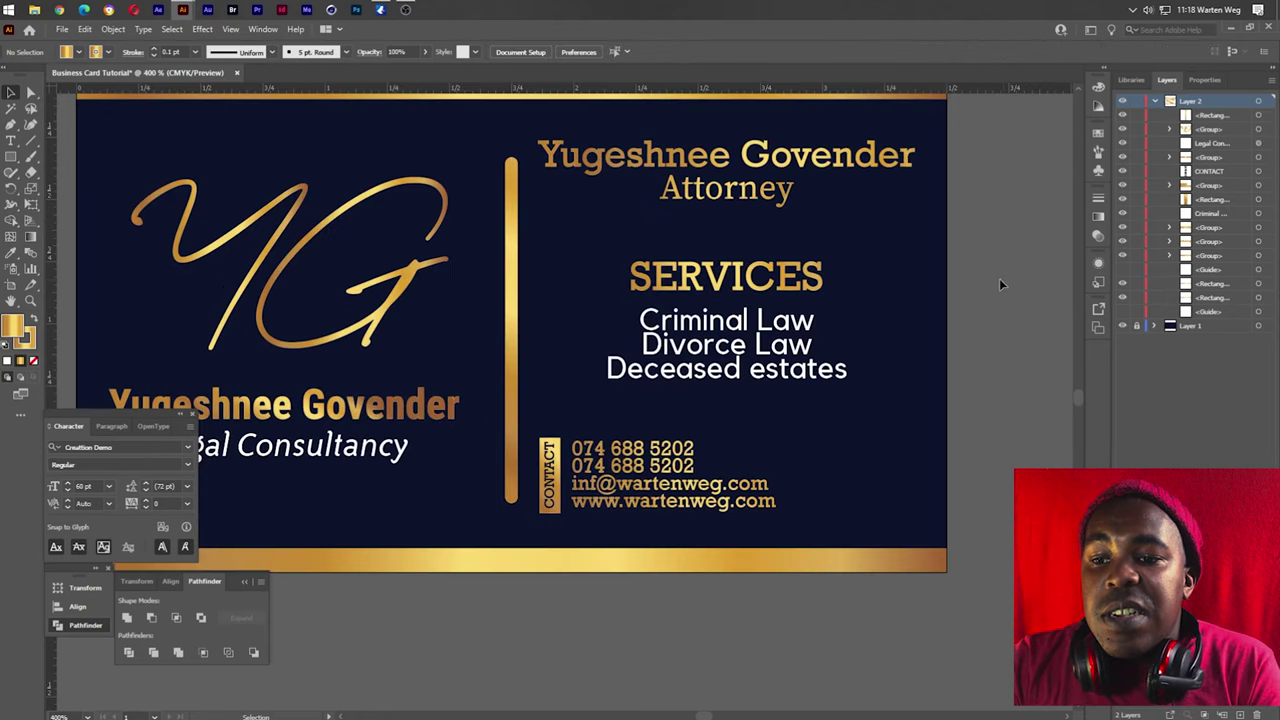
click(516, 319)
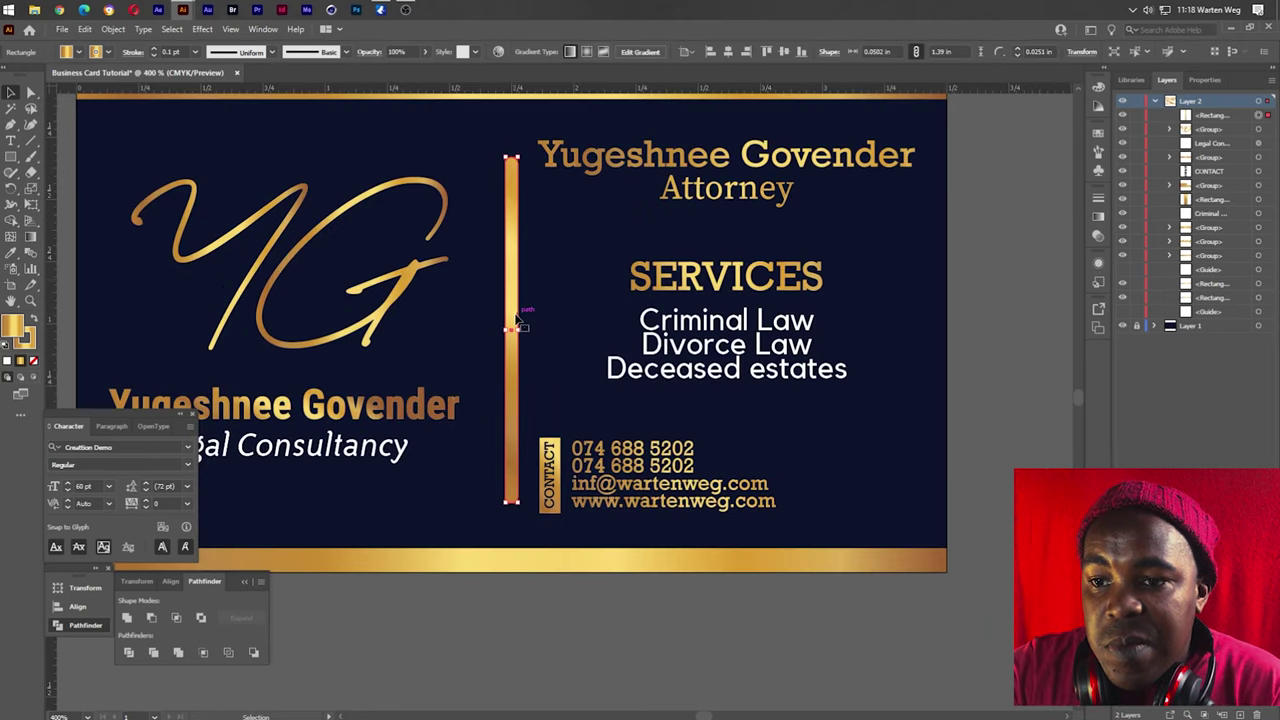
drag(513, 330, 512, 331)
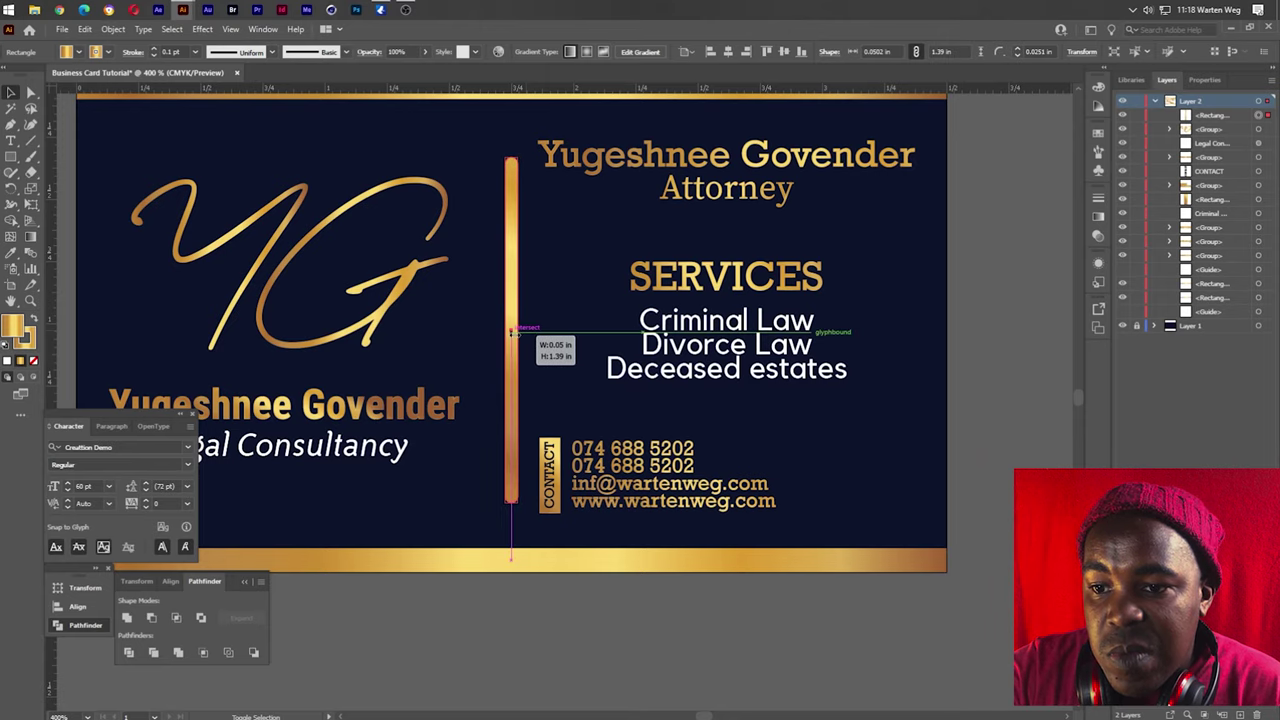
drag(509, 333, 510, 332)
click(884, 427)
Zoom and pan to bring the whole card back into view.
scroll(884, 427, down, 3)
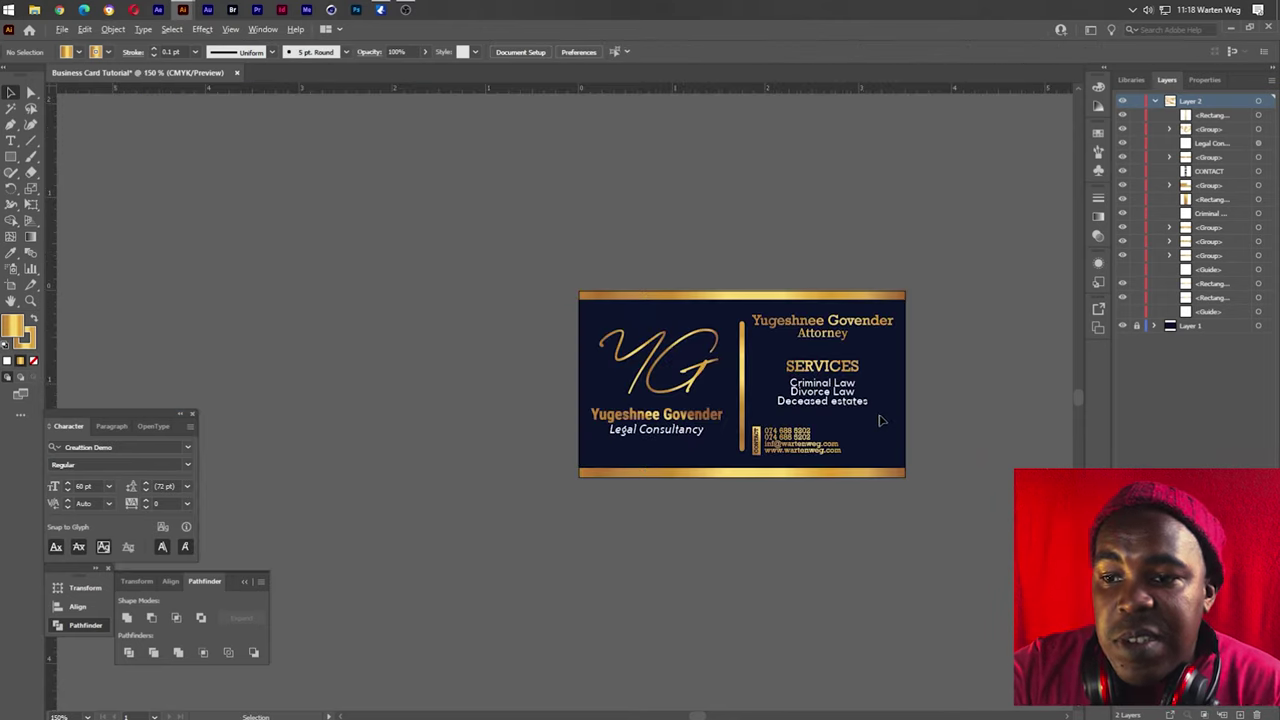
scroll(921, 377, up, 1)
scroll(921, 377, up, 1)
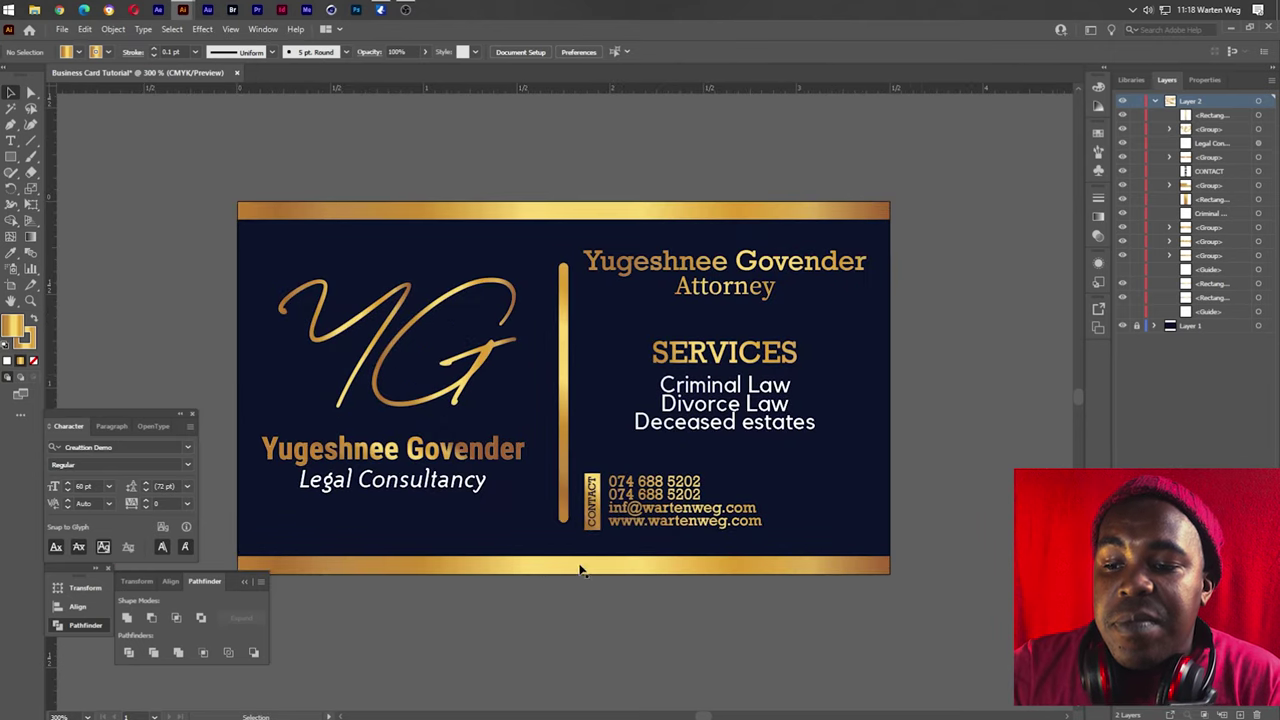
drag(704, 716, 700, 716)
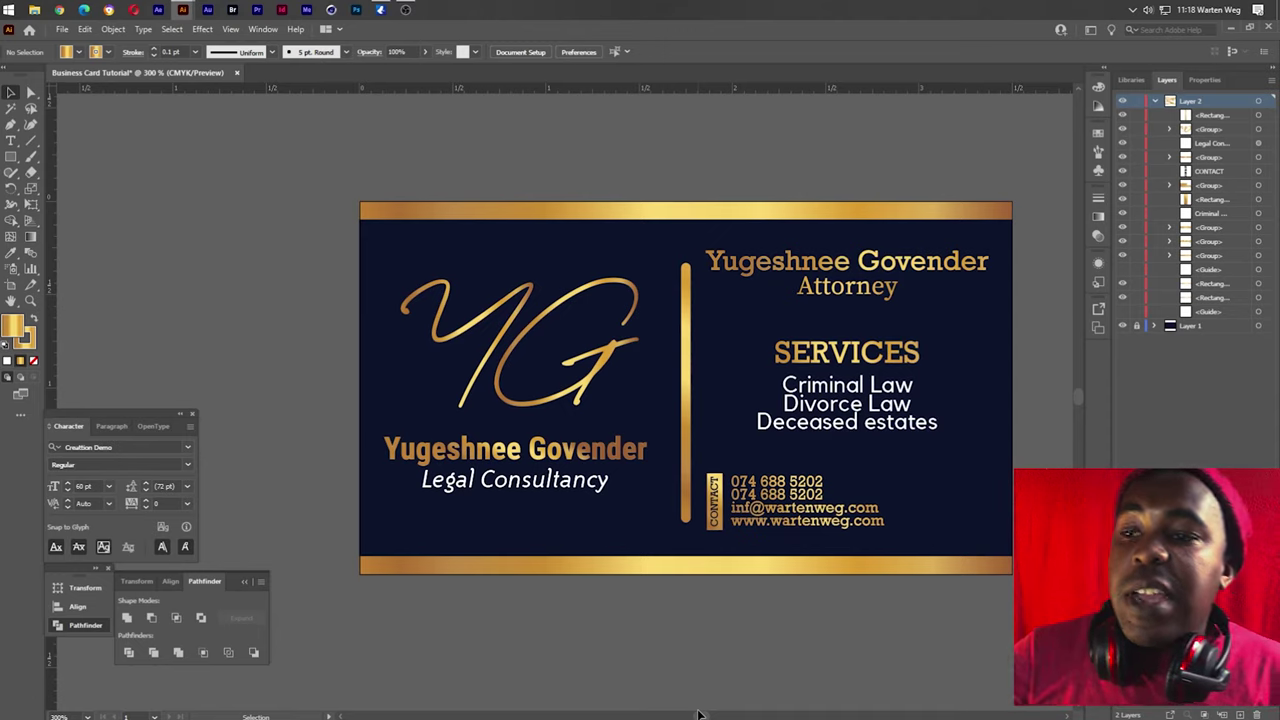
Collapse Layer 2, add a new layer, and duplicate Layer 2 for the back side.
click(1156, 101)
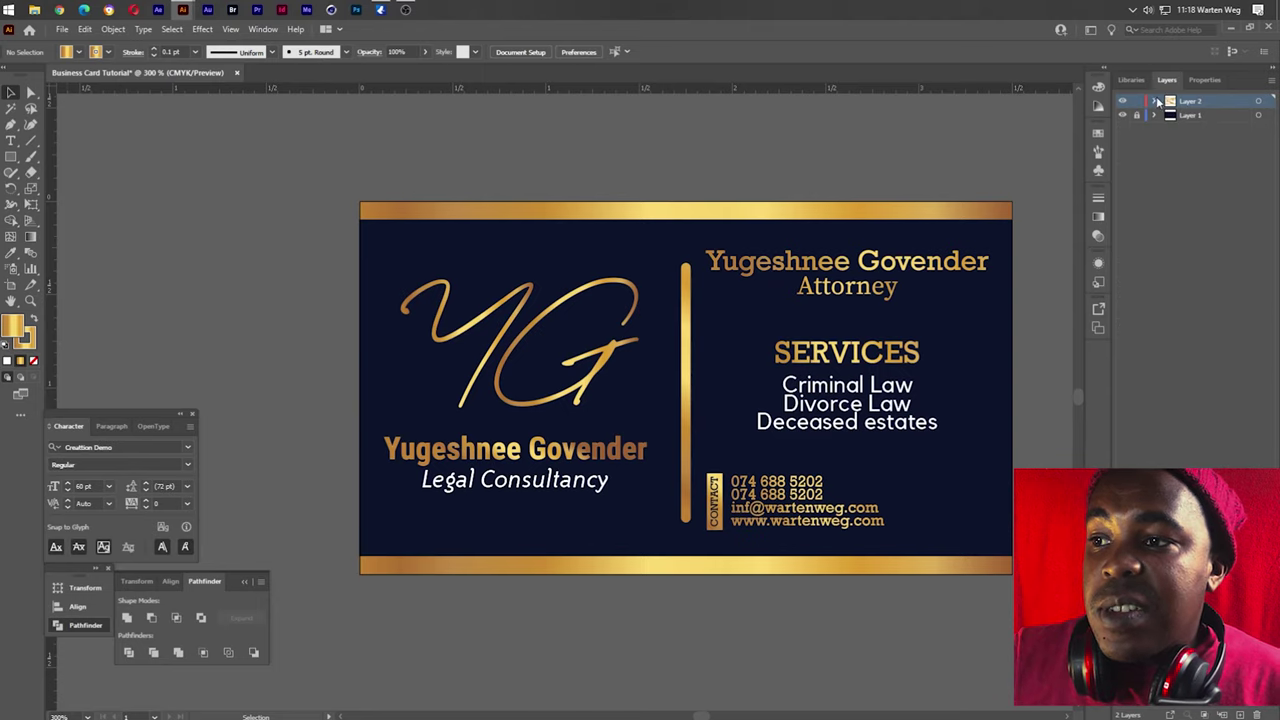
click(1240, 715)
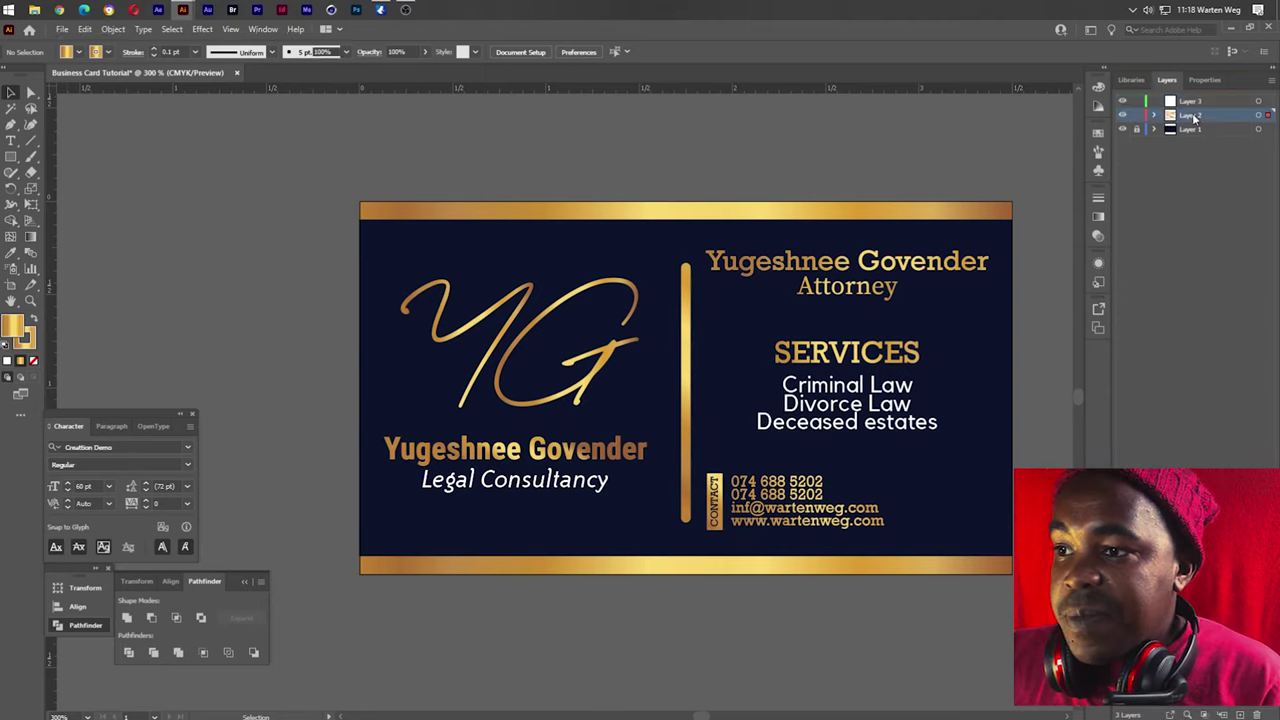
drag(1199, 128, 1195, 120)
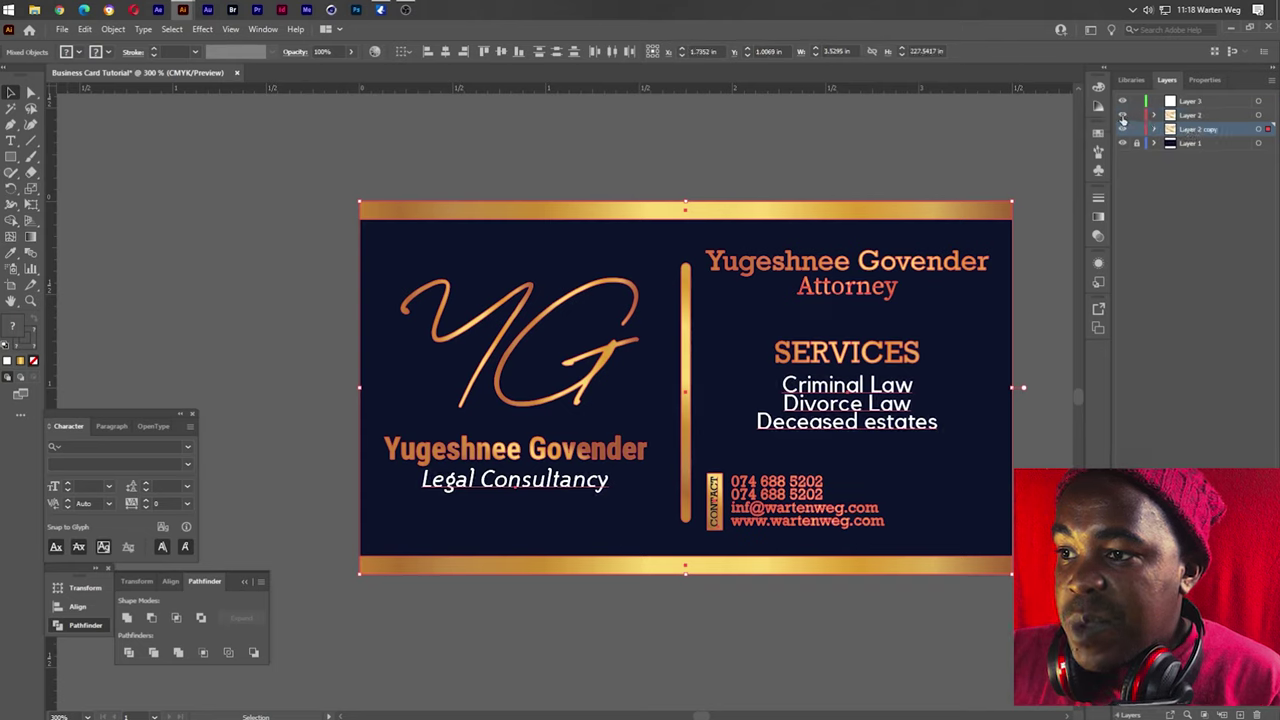
click(1155, 130)
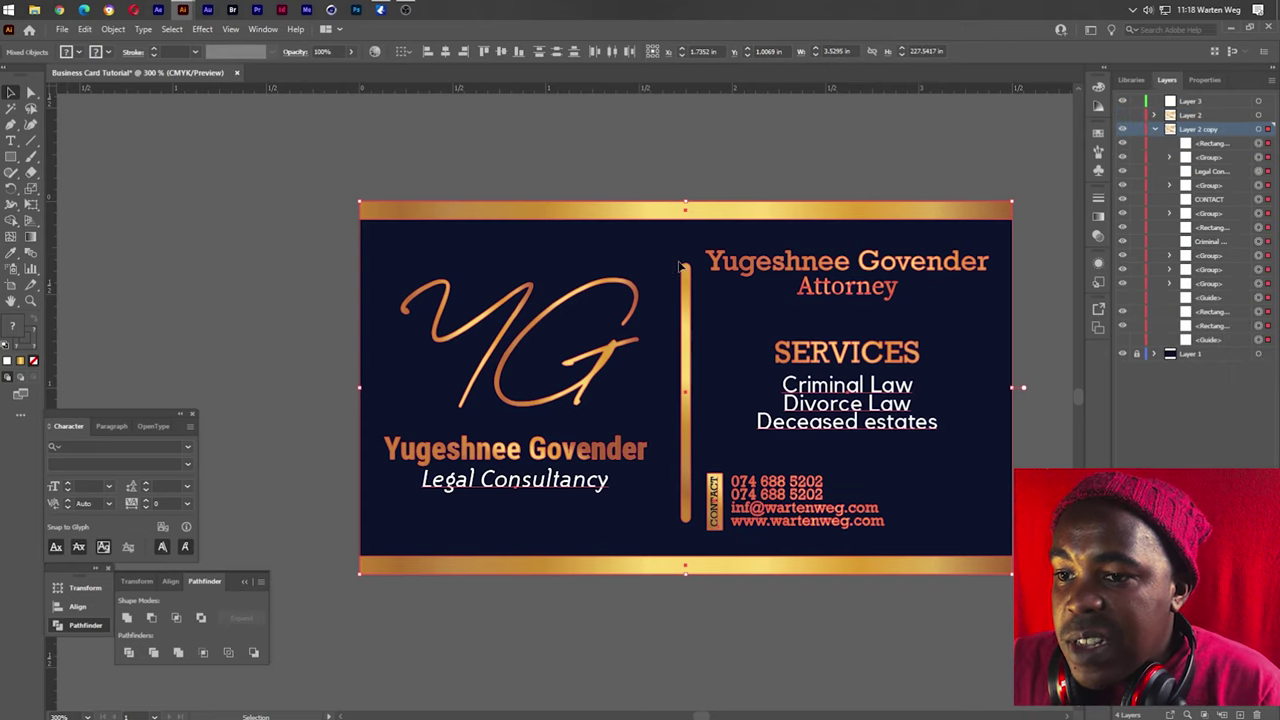
Delete the right-side text and divider, then enlarge the monogram and name block.
drag(1000, 545, 680, 250)
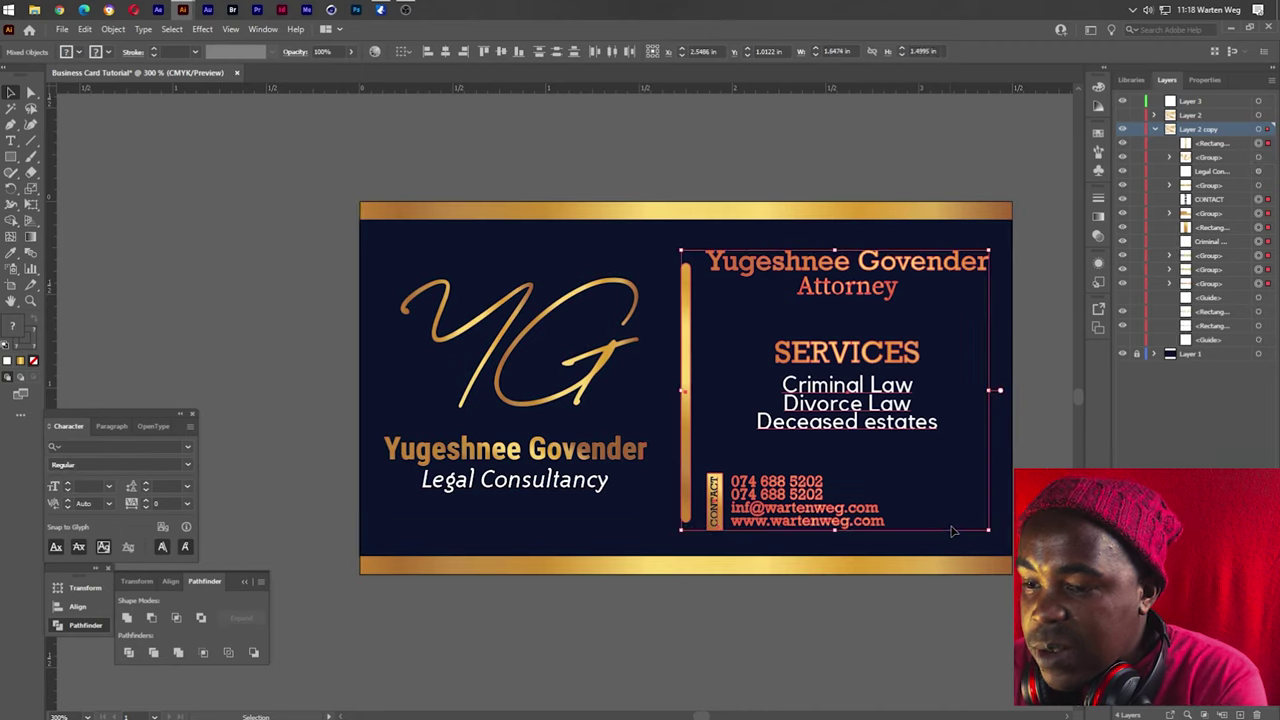
key(Delete)
mouse_move(440, 510)
mouse_down()
mouse_move(580, 424)
mouse_move(743, 395)
mouse_up()
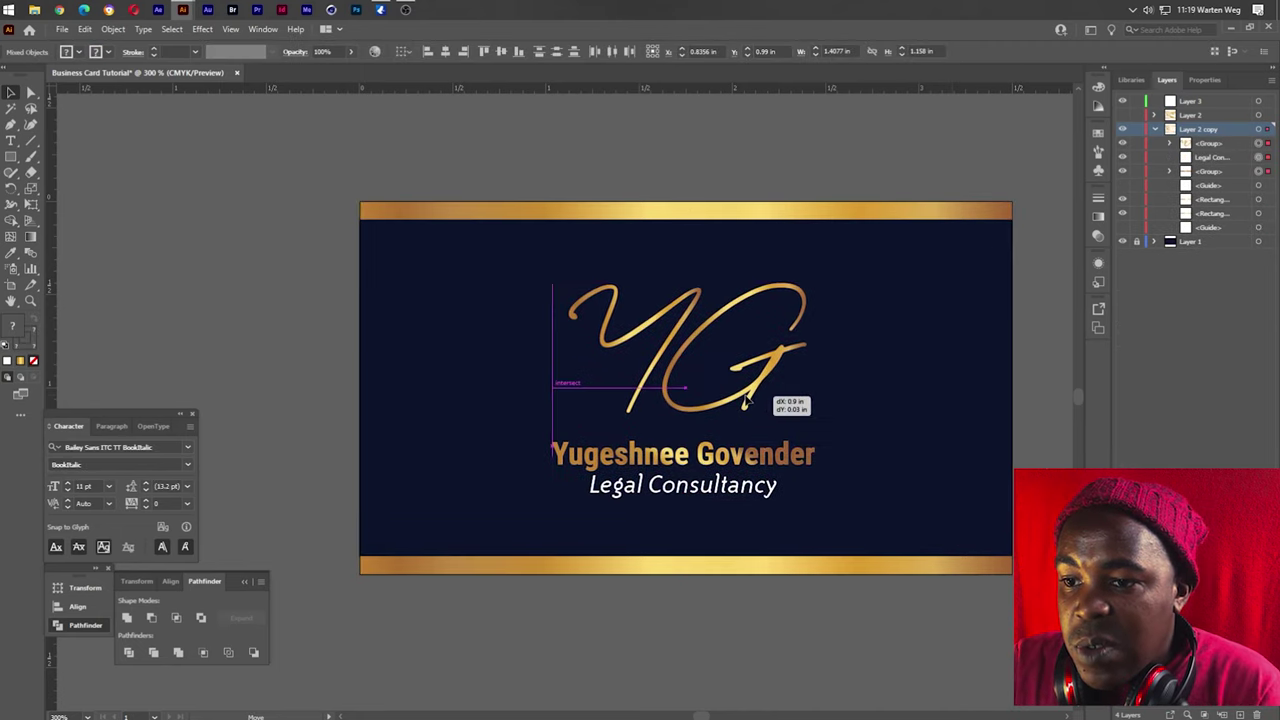
drag(812, 393, 869, 394)
click(950, 376)
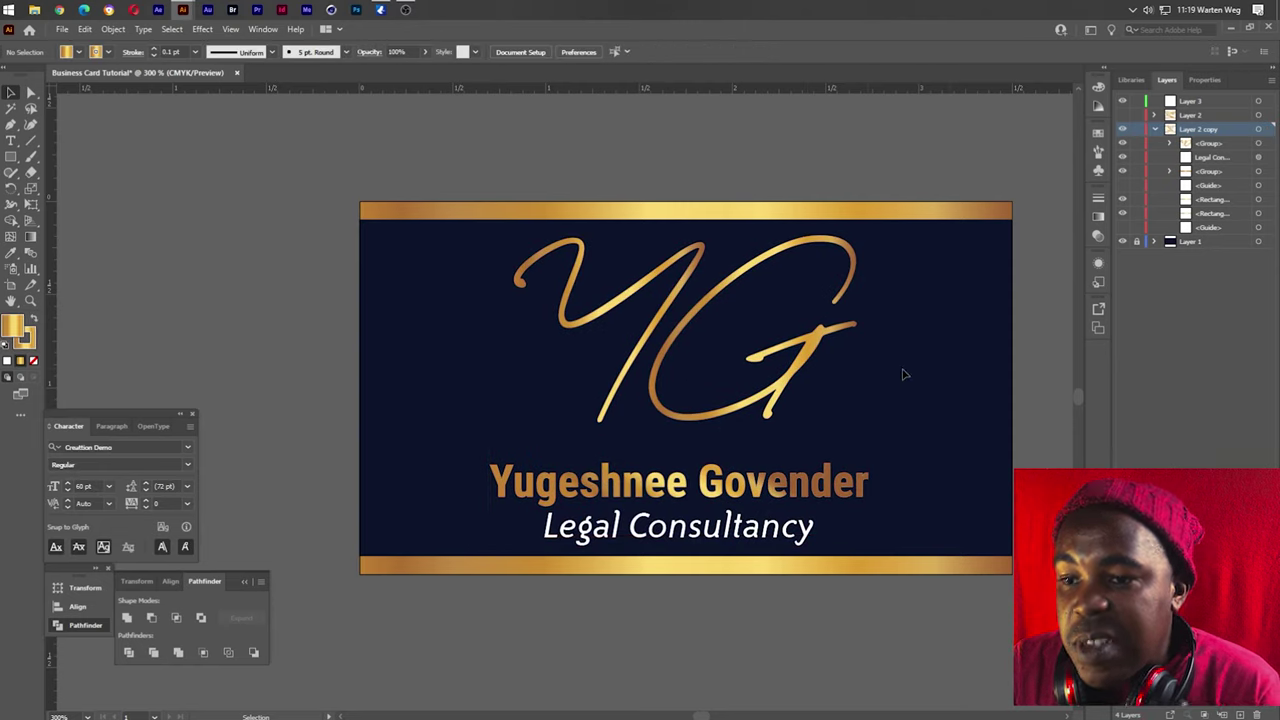